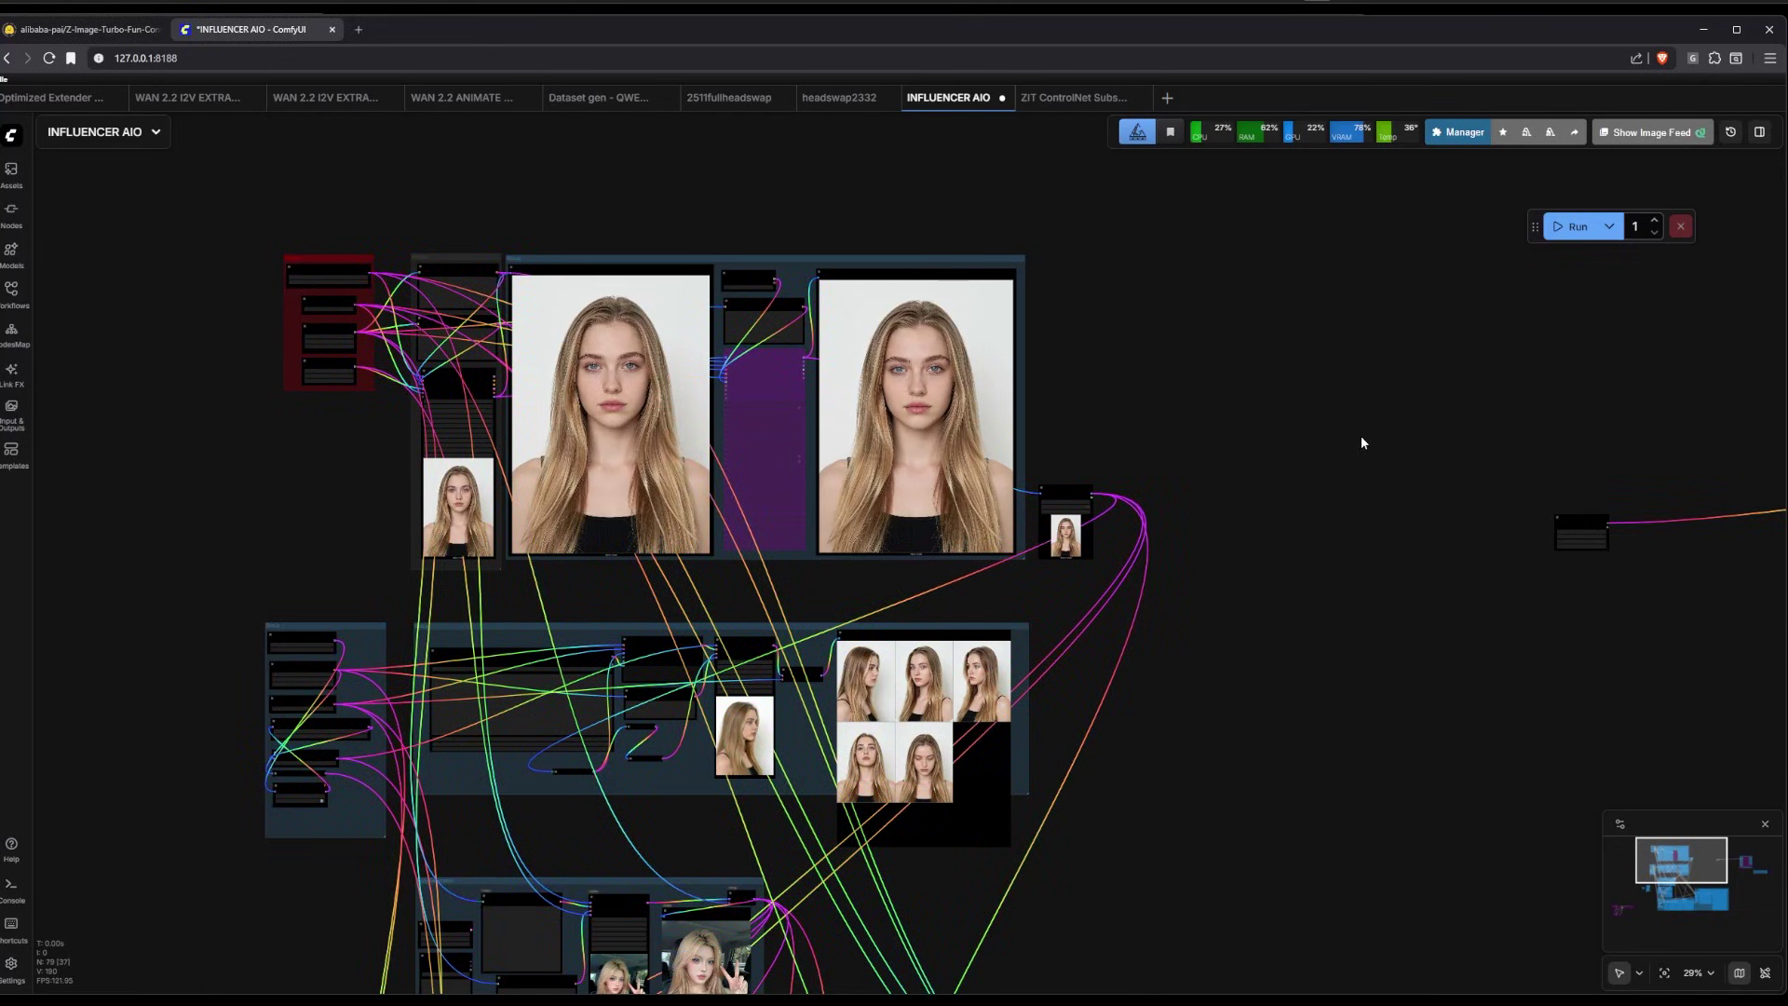
# Examine the portrait generation section of the workflow, from the model loaders through the prompt and sampler nodes to the two image previews
pyautogui.scroll(5, 617, 255)
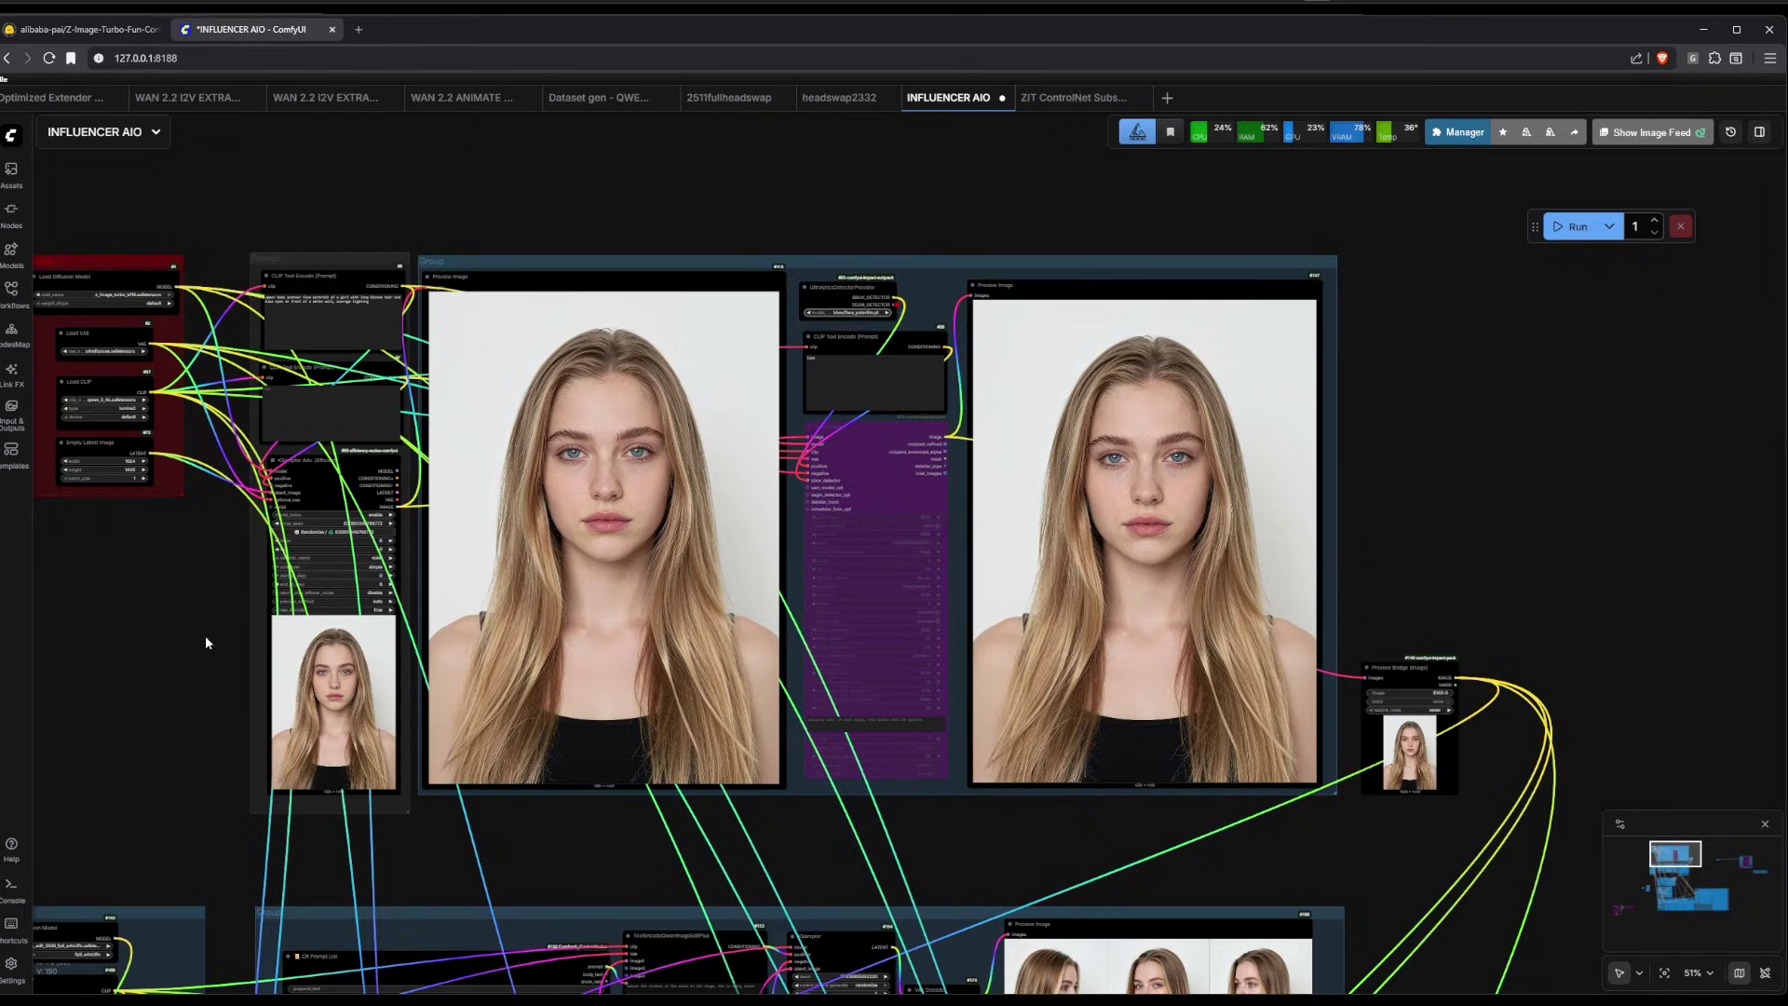
pyautogui.scroll(2, 253, 642)
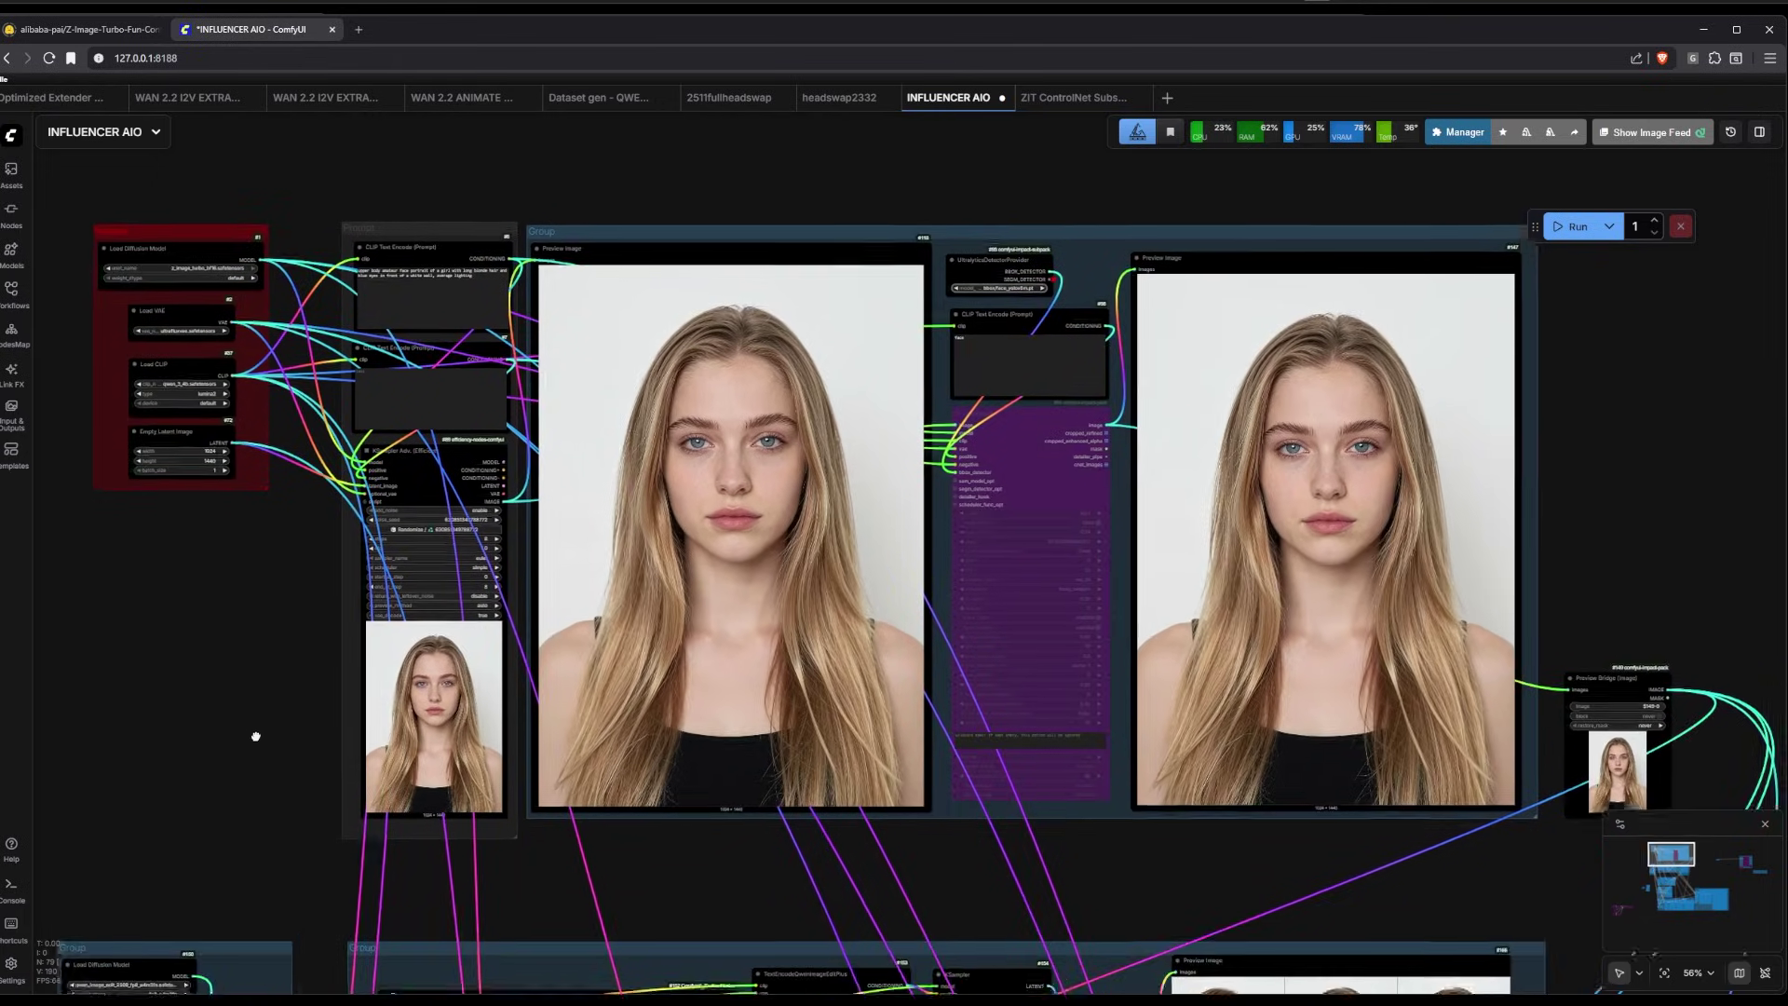
pyautogui.moveTo(299, 680); pyautogui.dragTo(343, 721)
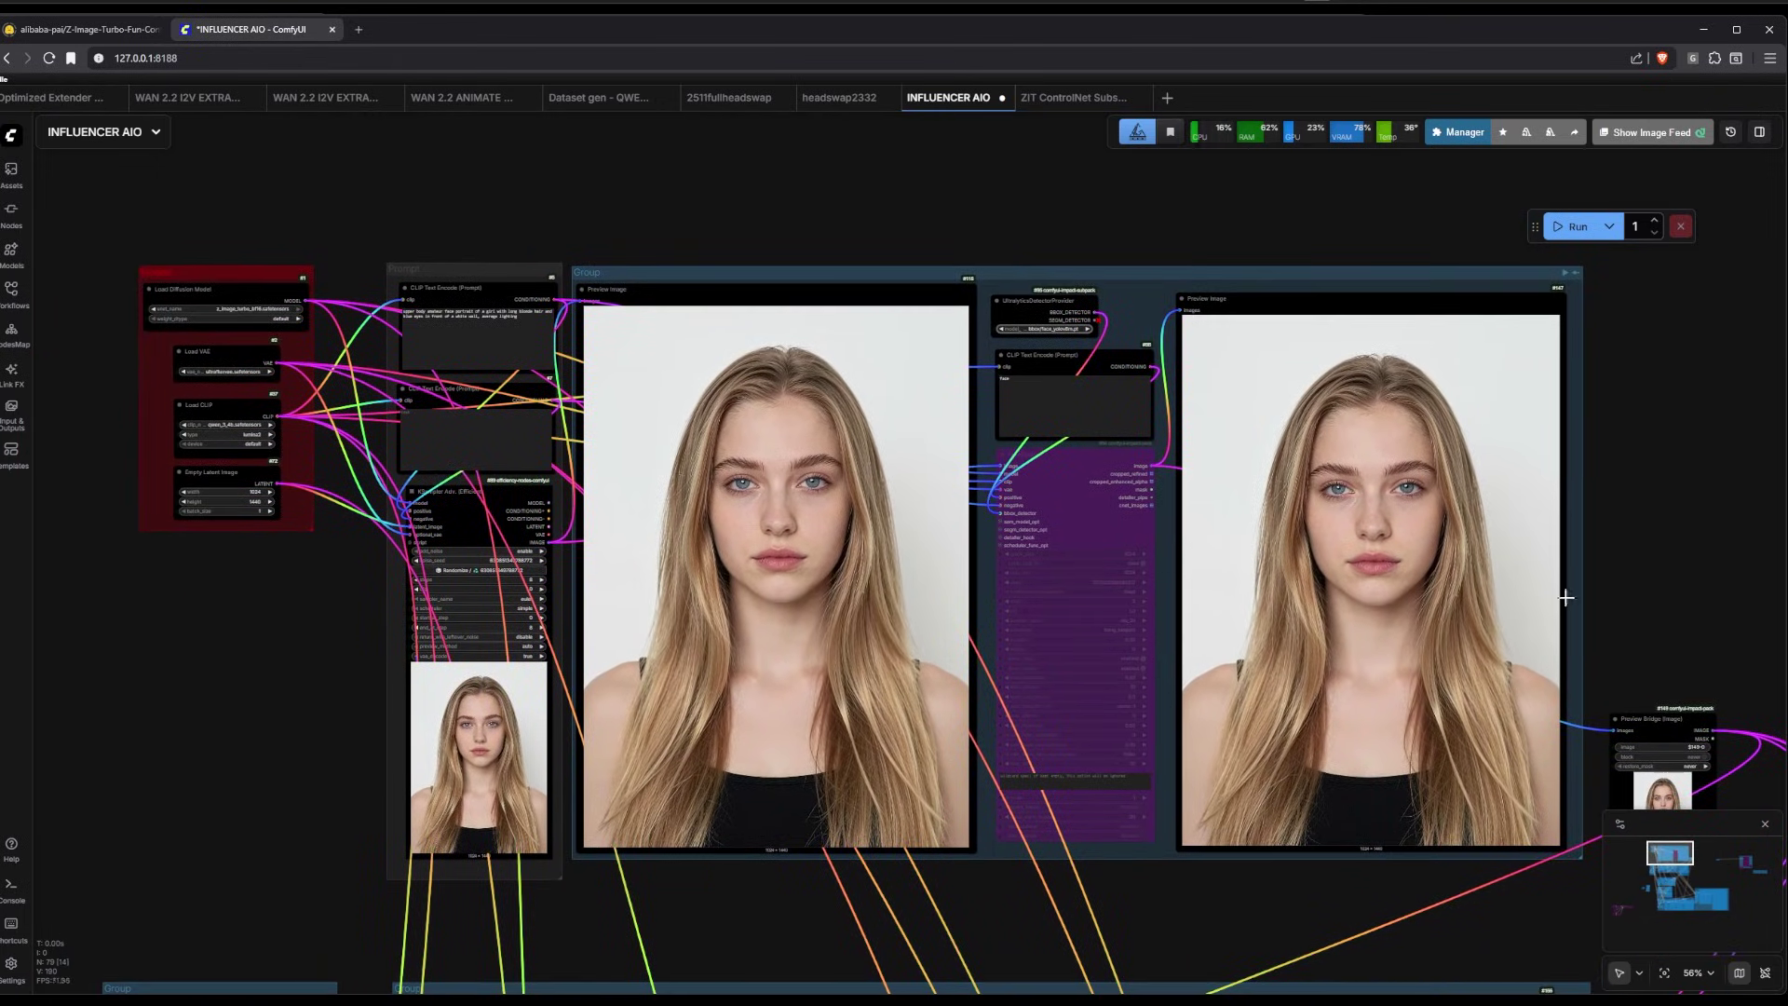
pyautogui.doubleClick(1670, 578)
pyautogui.press('Escape')
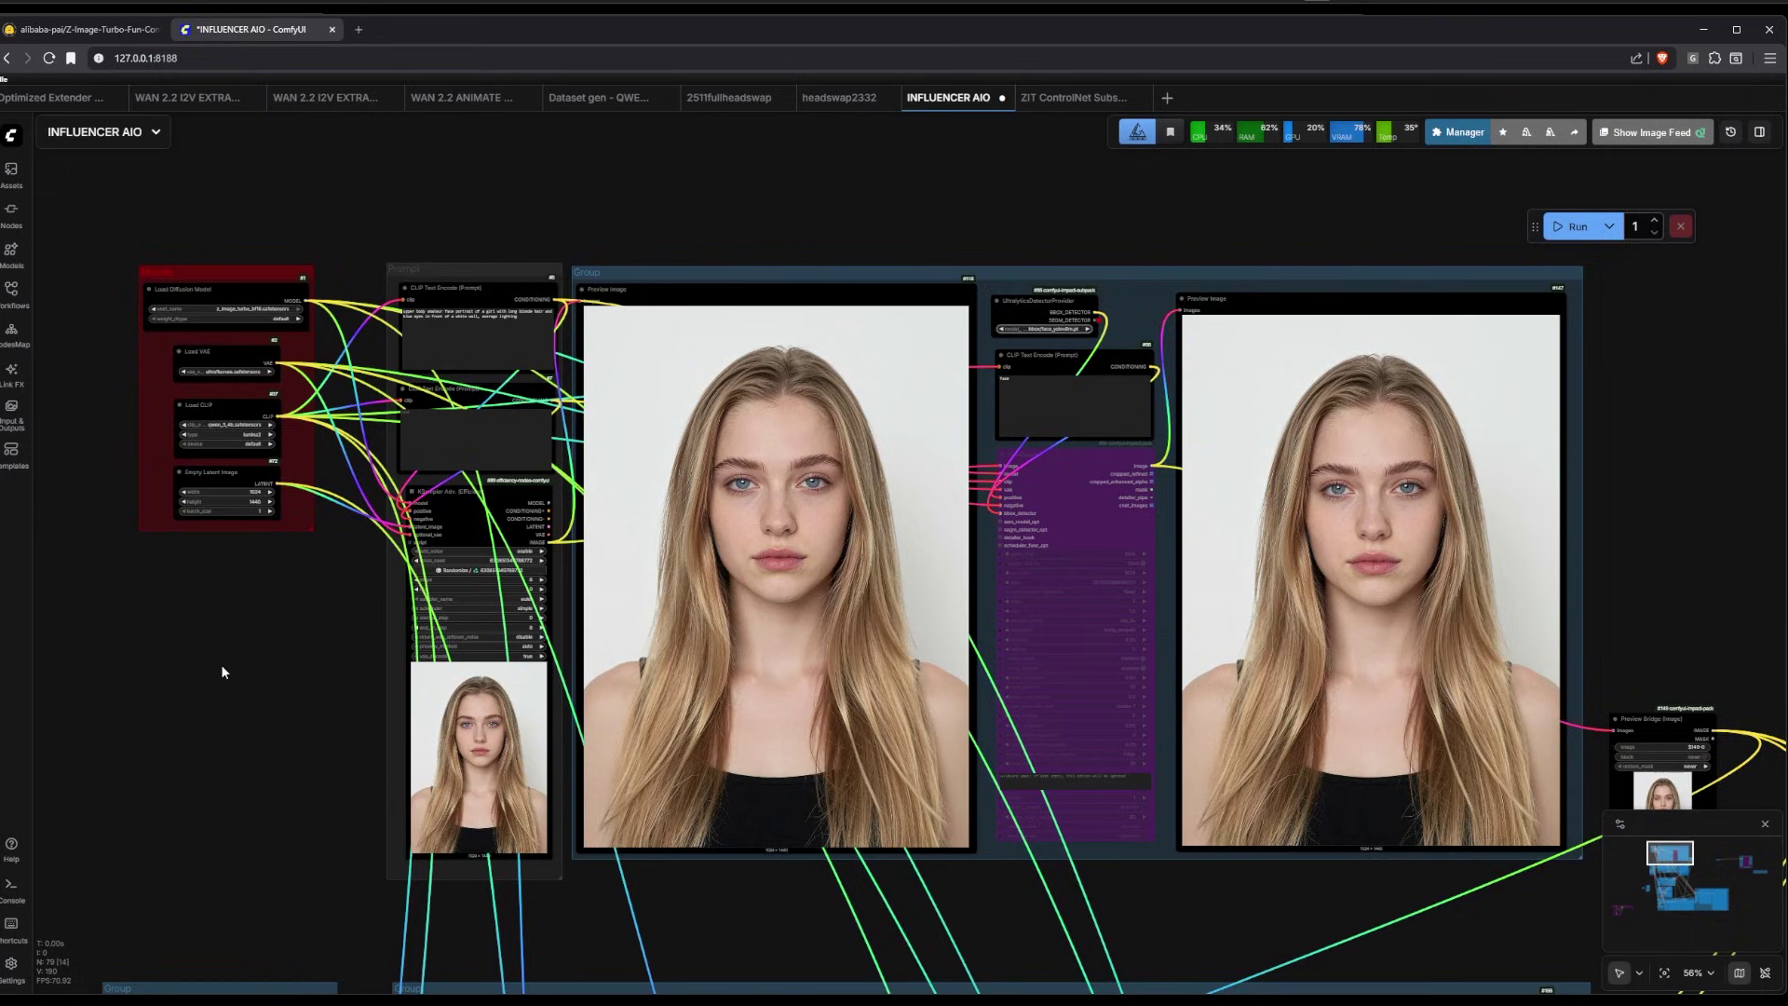
pyautogui.scroll(-4, 294, 754)
pyautogui.moveTo(294, 754); pyautogui.dragTo(300, 569)
pyautogui.scroll(3, 276, 484)
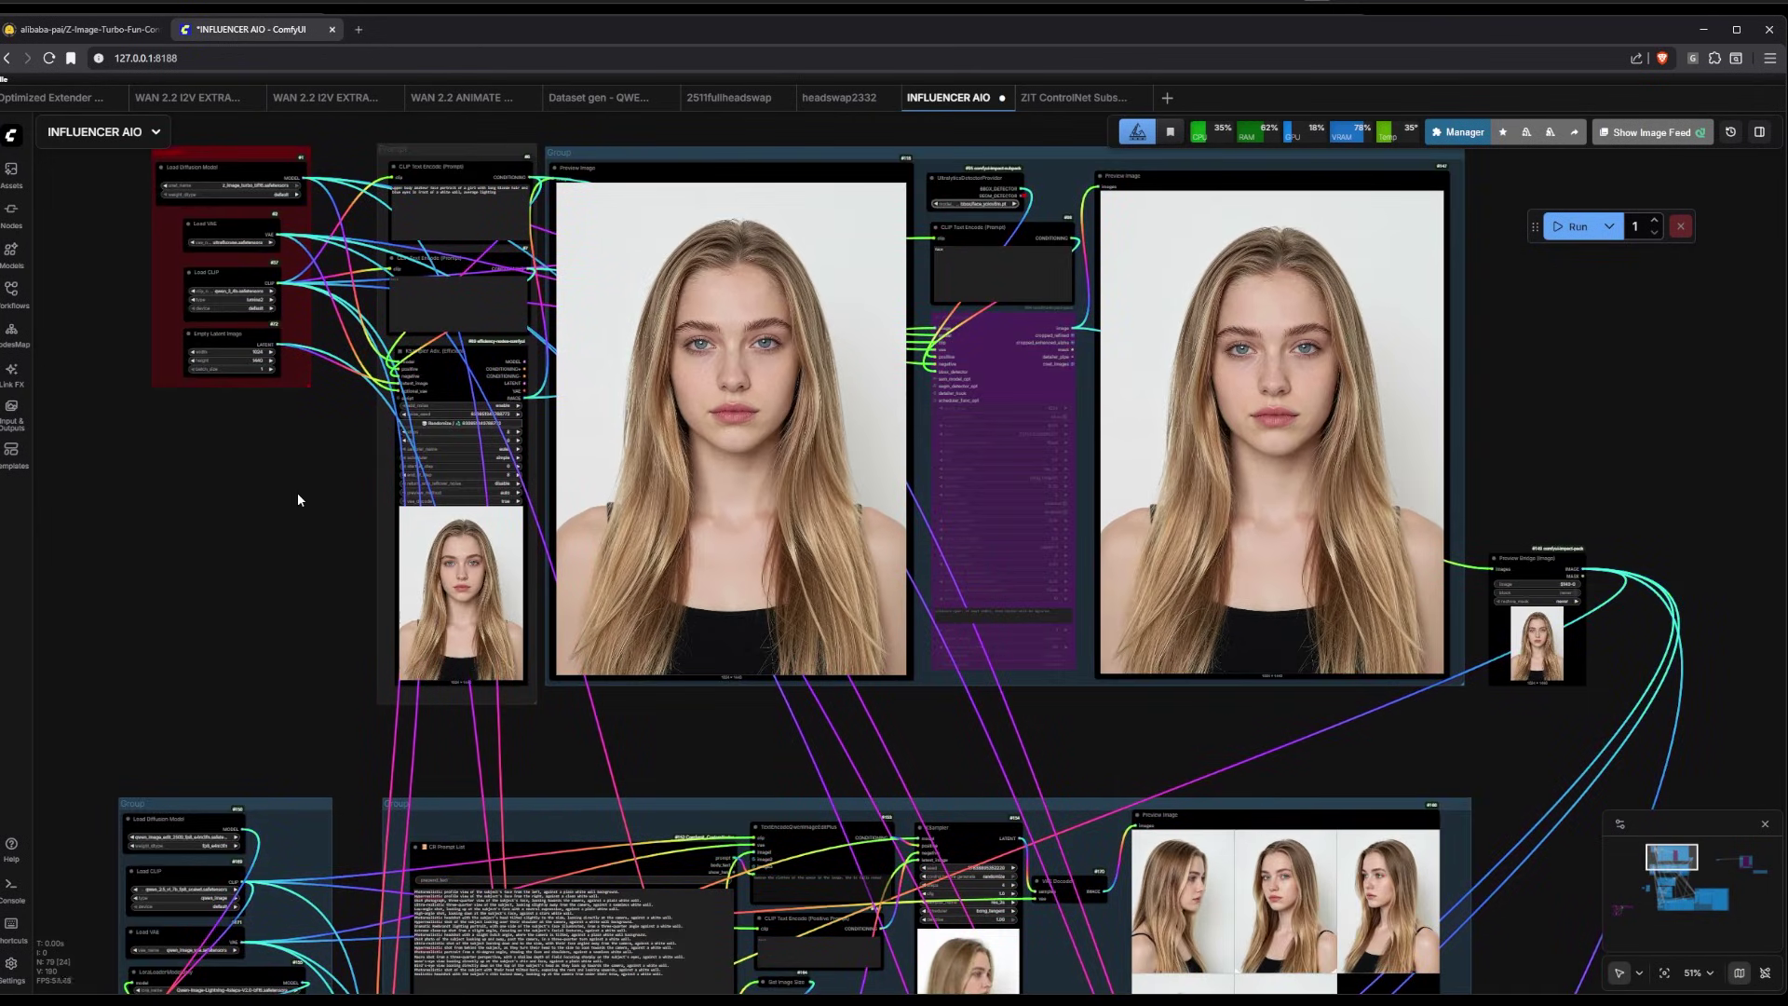
pyautogui.scroll(3, 353, 686)
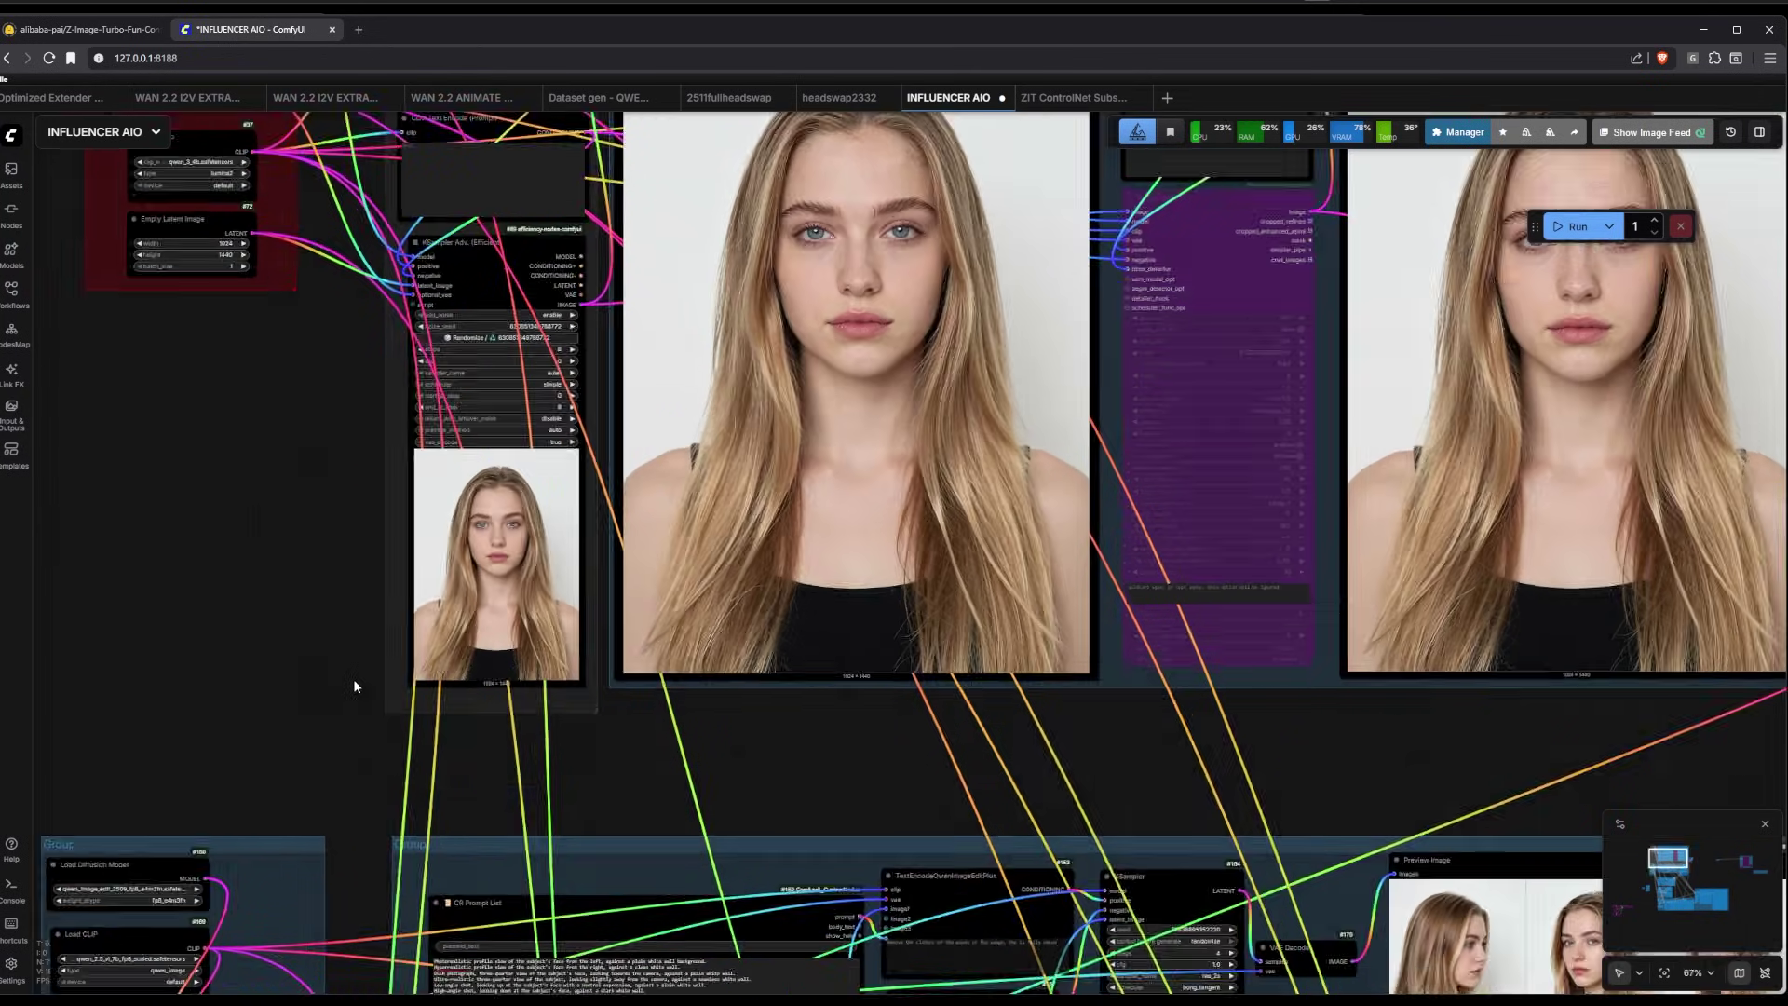
pyautogui.scroll(-3, 348, 675)
pyautogui.scroll(-5, 326, 642)
pyautogui.scroll(6, 306, 554)
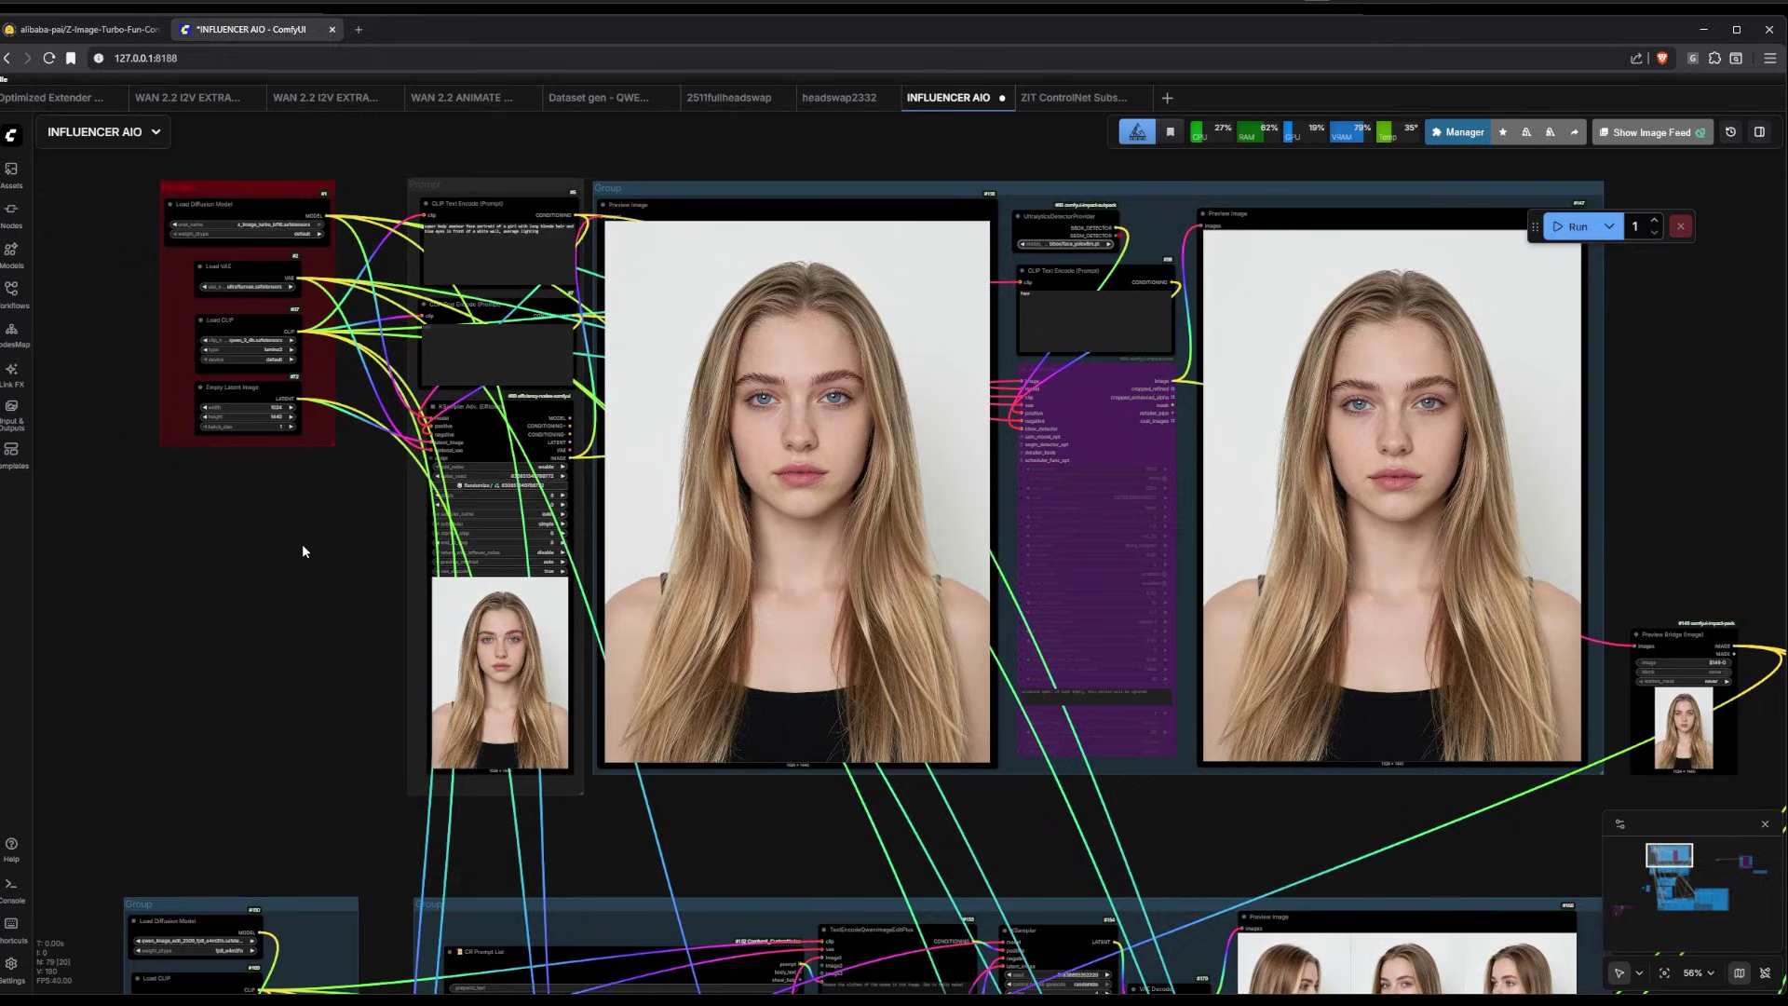
pyautogui.scroll(-4, 307, 559)
pyautogui.scroll(5, 326, 521)
pyautogui.scroll(-9, 322, 558)
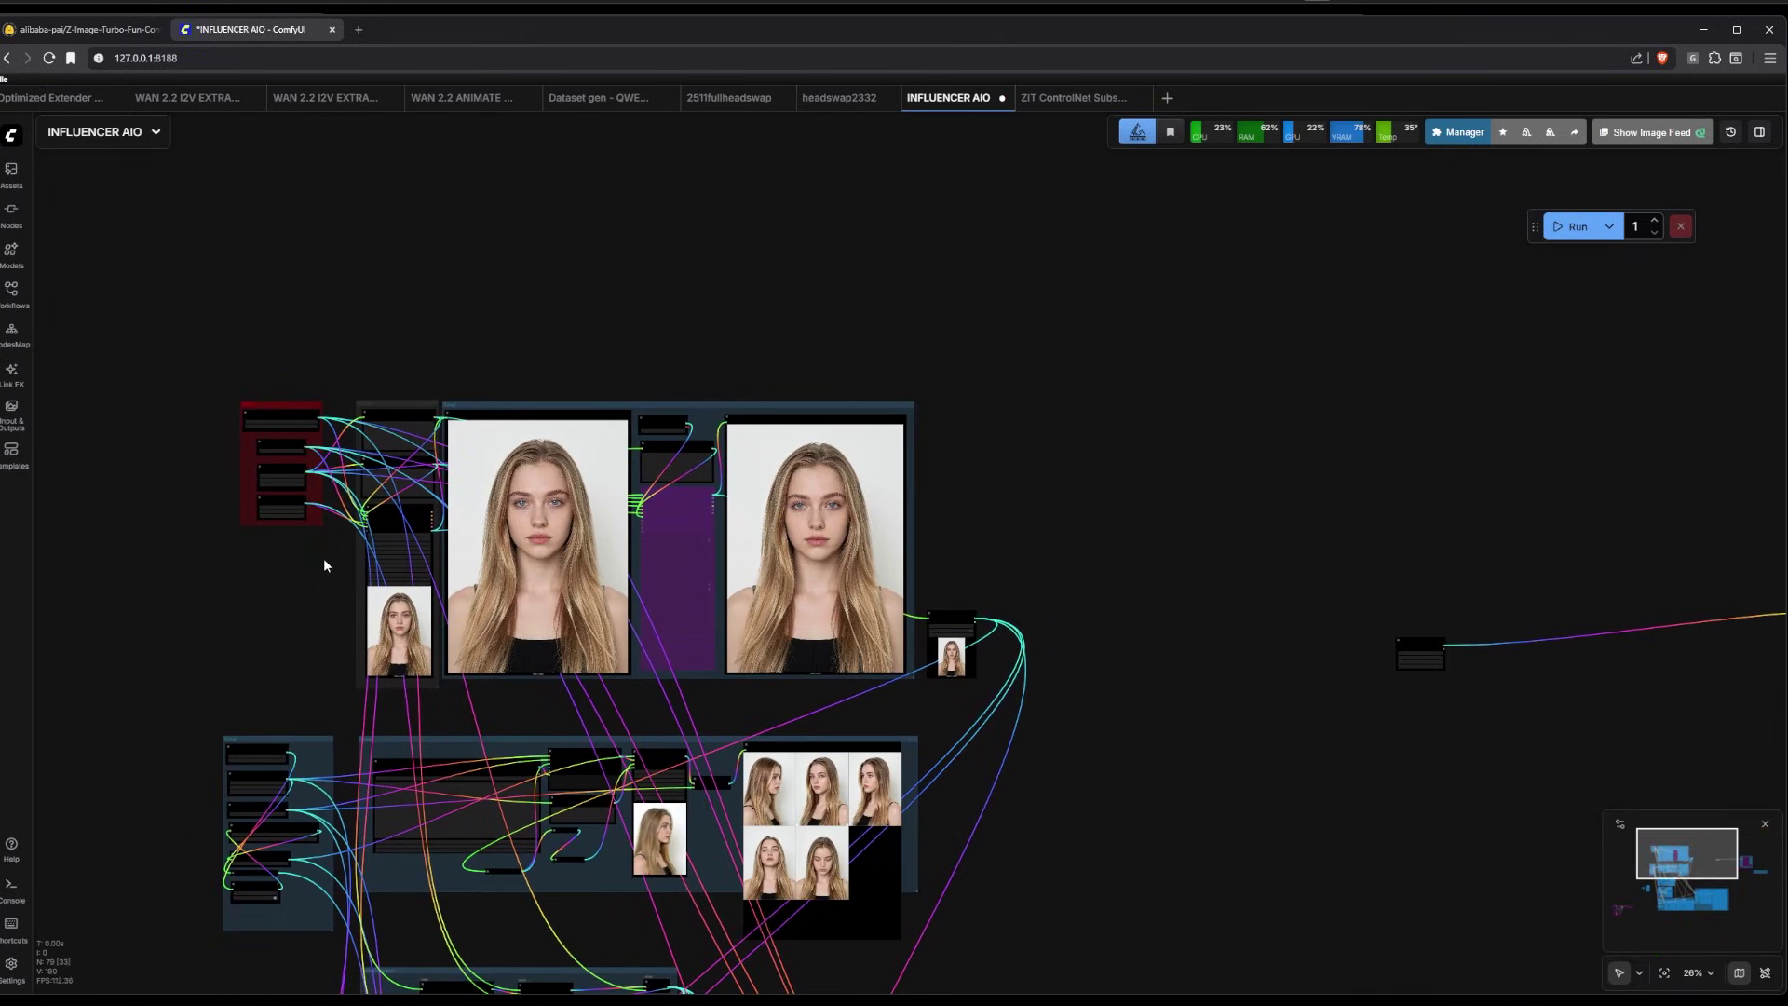
# Survey the groups below the portrait section, including the multi-angle, mask and head-replacement groups, and inspect the final car selfie preview up close
pyautogui.moveTo(1093, 942); pyautogui.dragTo(1076, 484)
pyautogui.scroll(-8, 1076, 487)
pyautogui.scroll(8, 1136, 721)
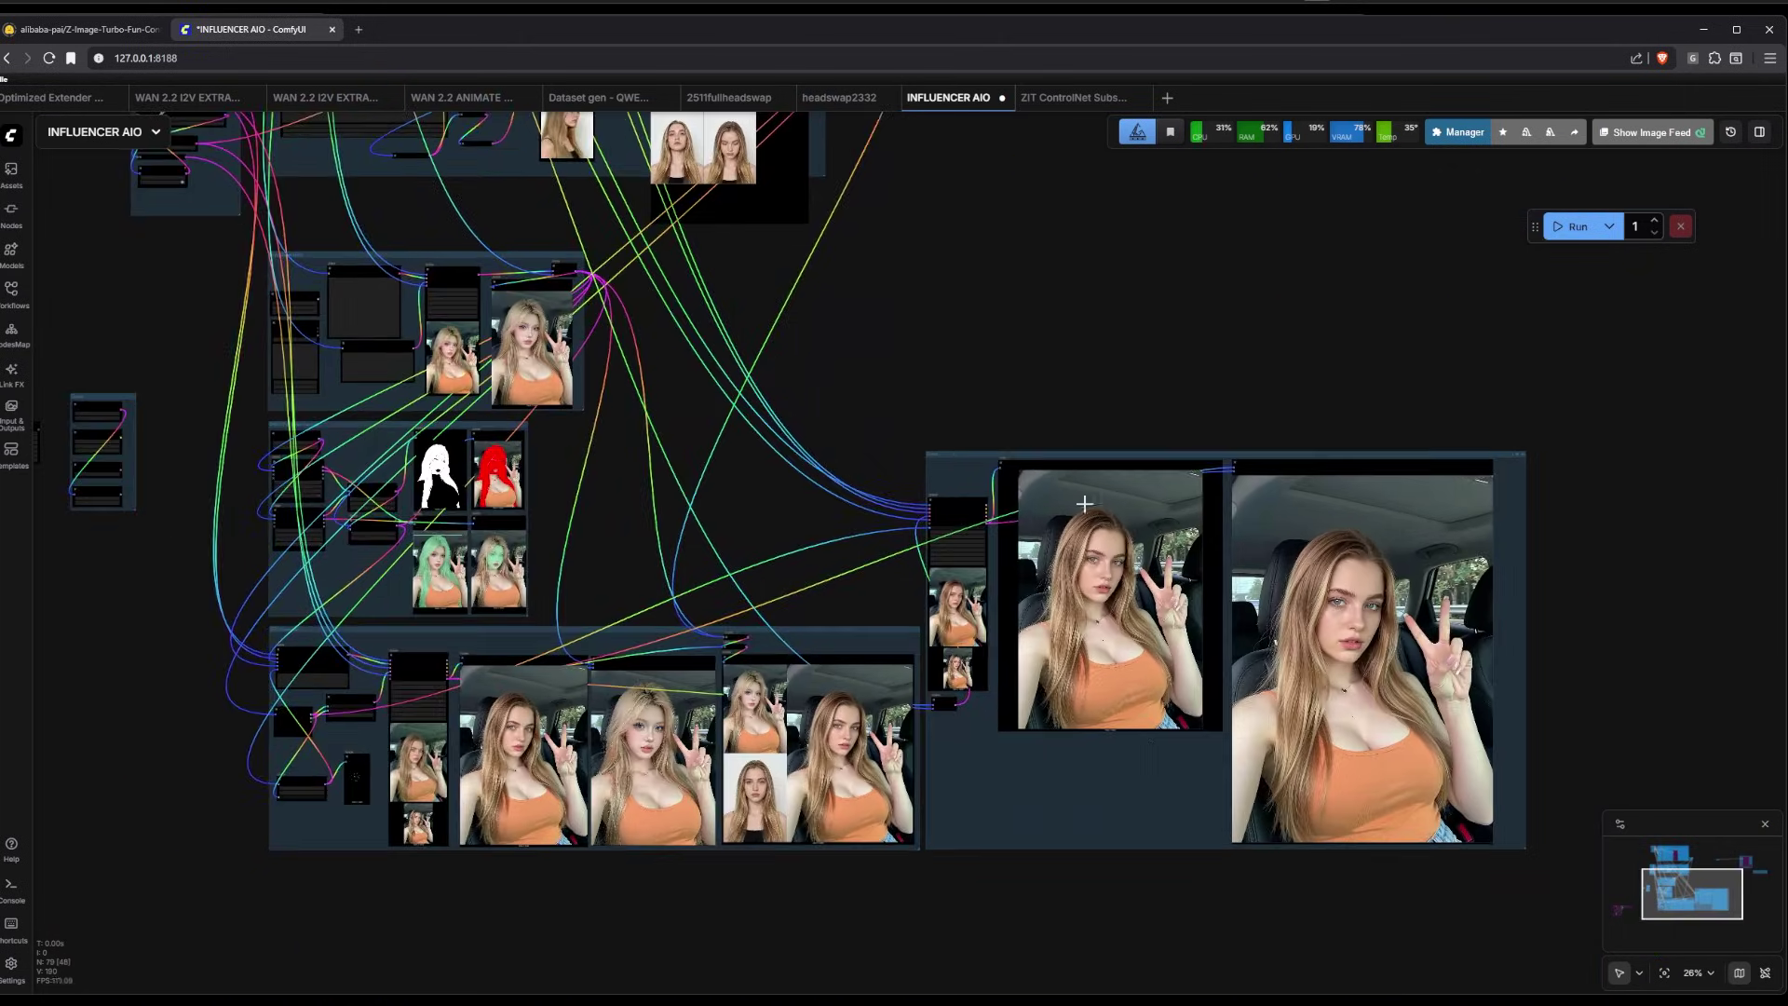
pyautogui.moveTo(971, 347); pyautogui.dragTo(1245, 990)
pyautogui.scroll(4, 583, 326)
pyautogui.scroll(4, 1181, 606)
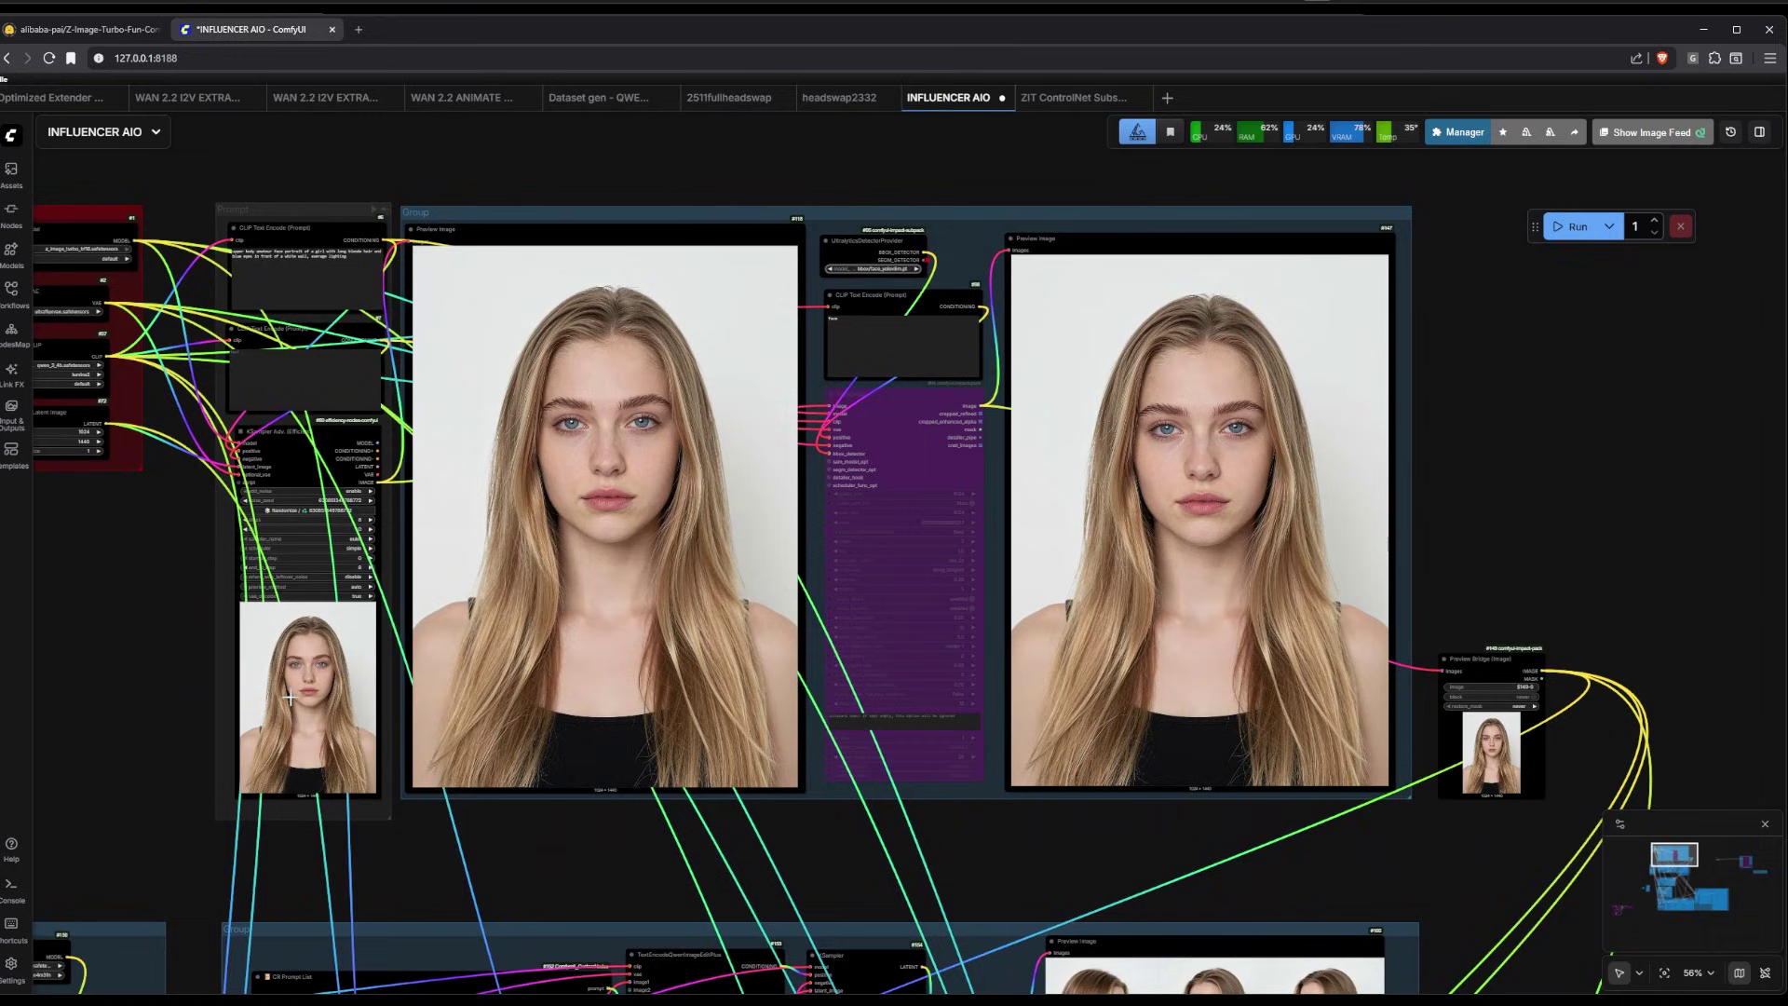
pyautogui.moveTo(233, 694); pyautogui.dragTo(535, 685)
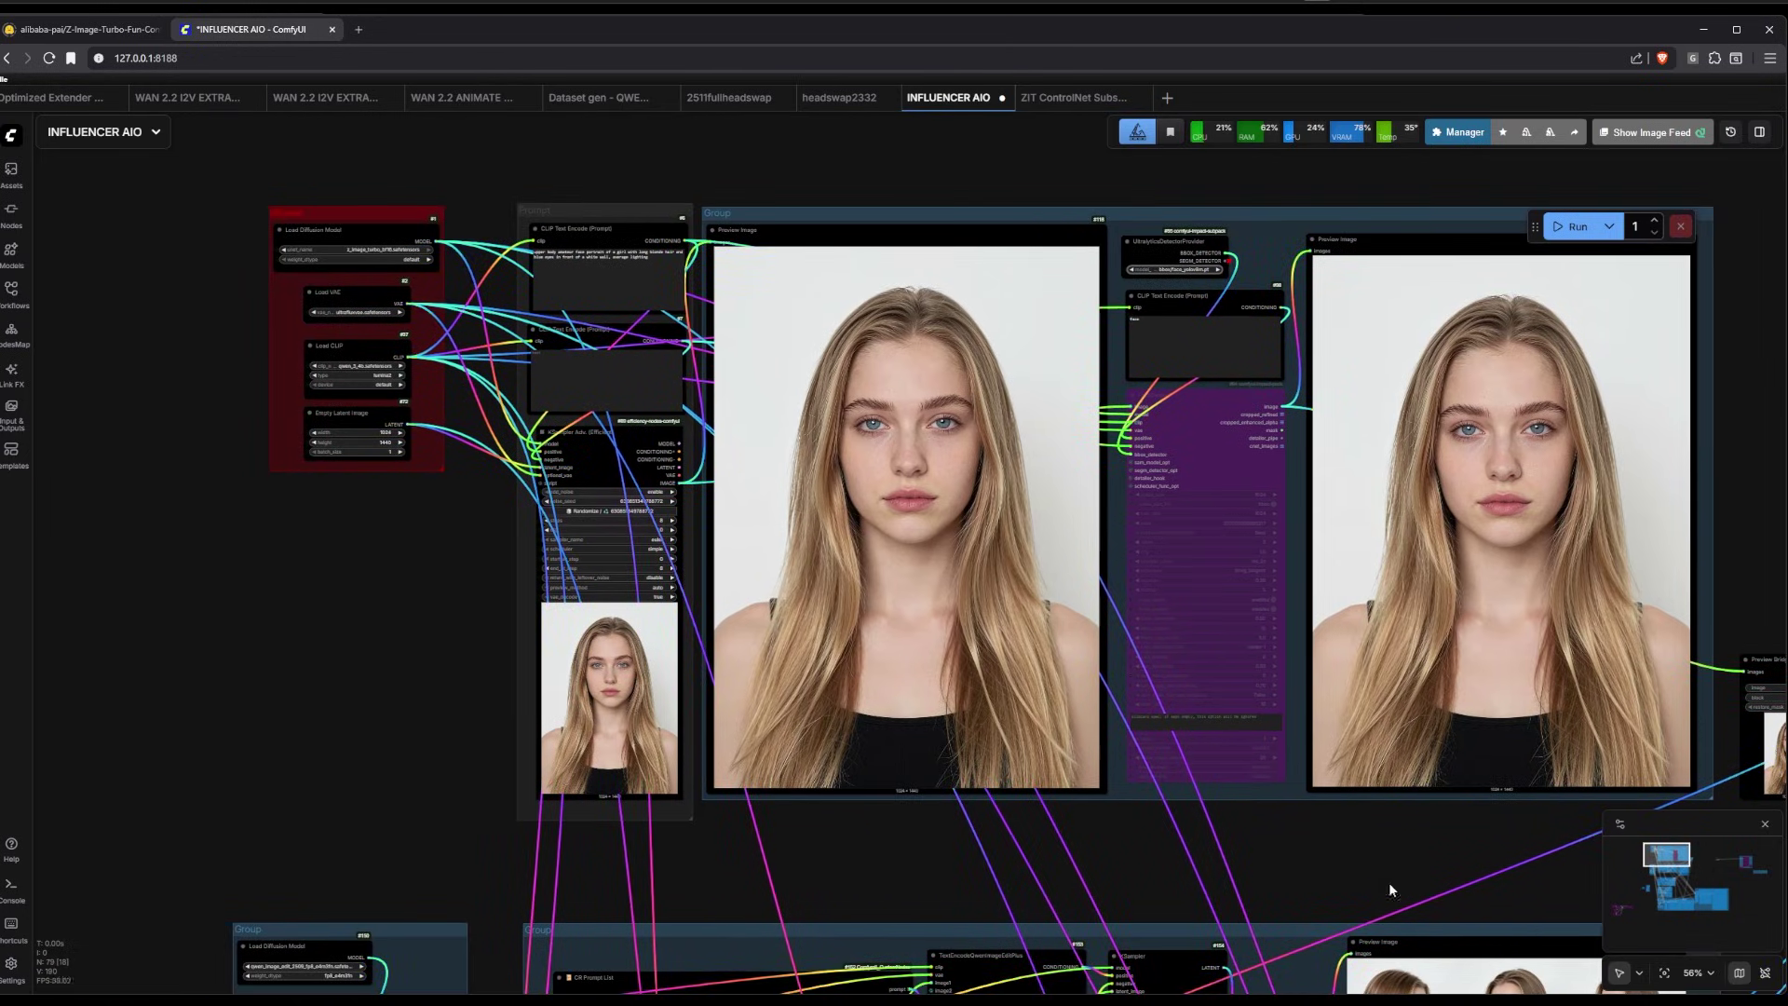
pyautogui.moveTo(1388, 880); pyautogui.dragTo(1152, 828)
pyautogui.scroll(-4, 1153, 829)
pyautogui.scroll(4, 1148, 849)
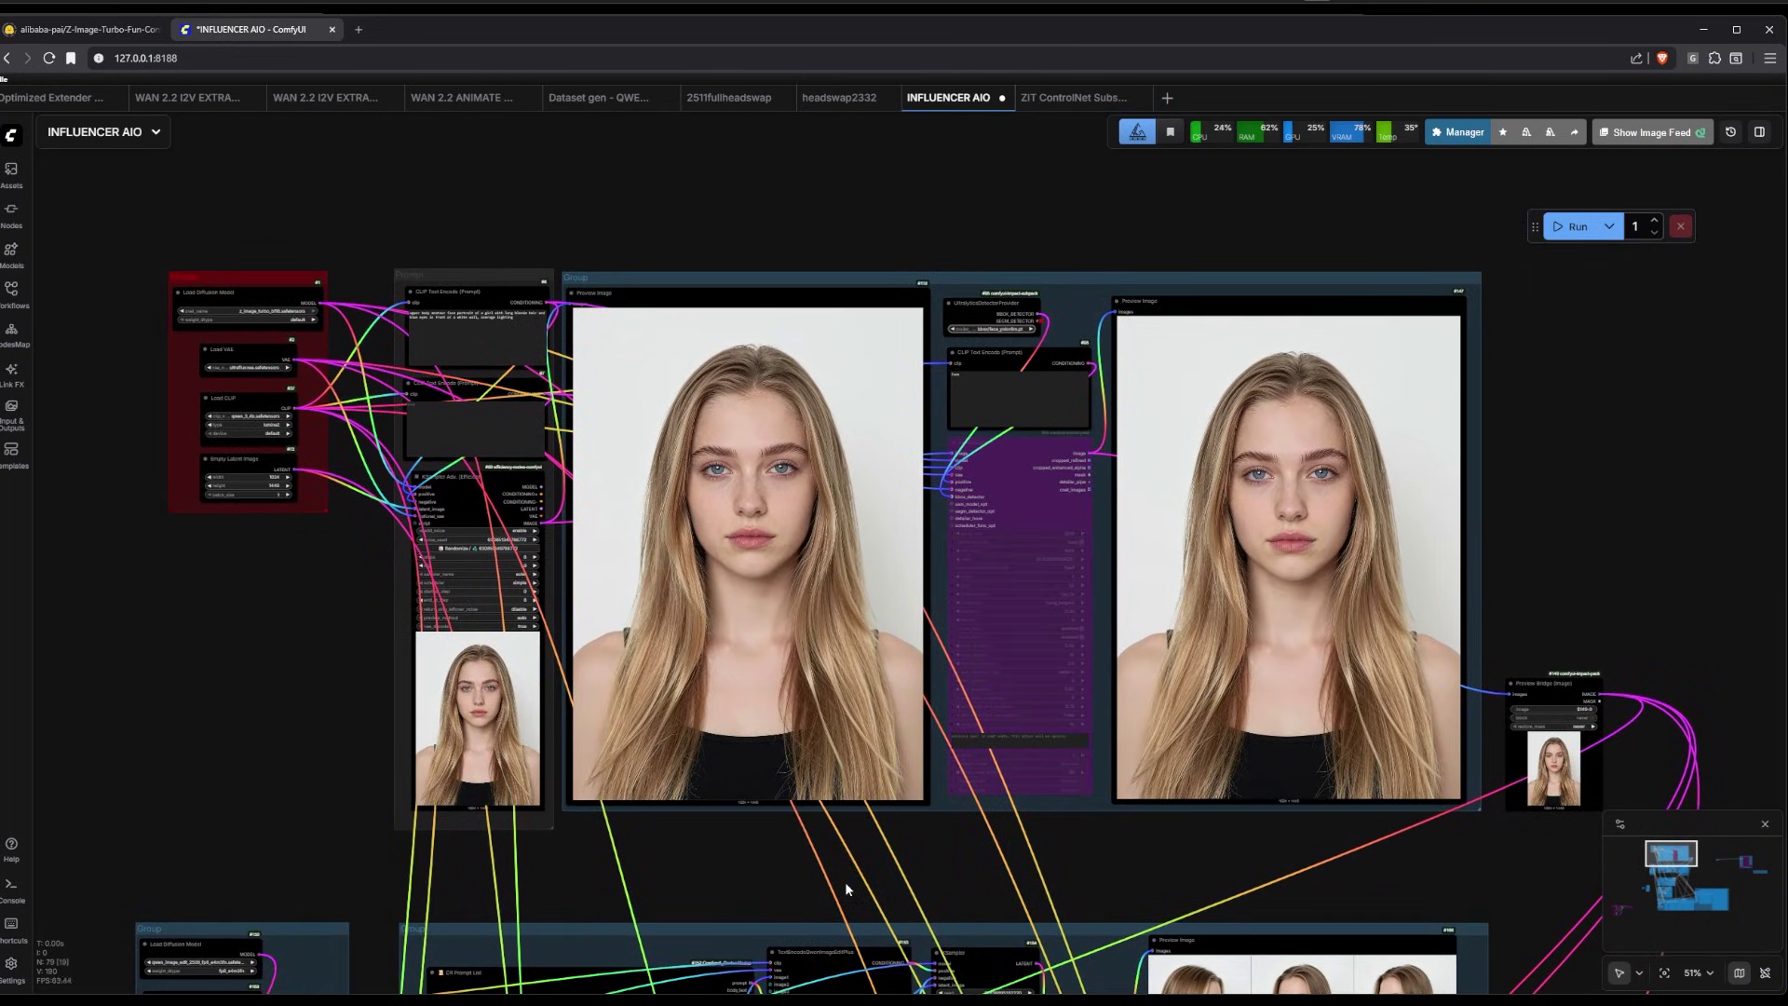
pyautogui.scroll(-6, 869, 859)
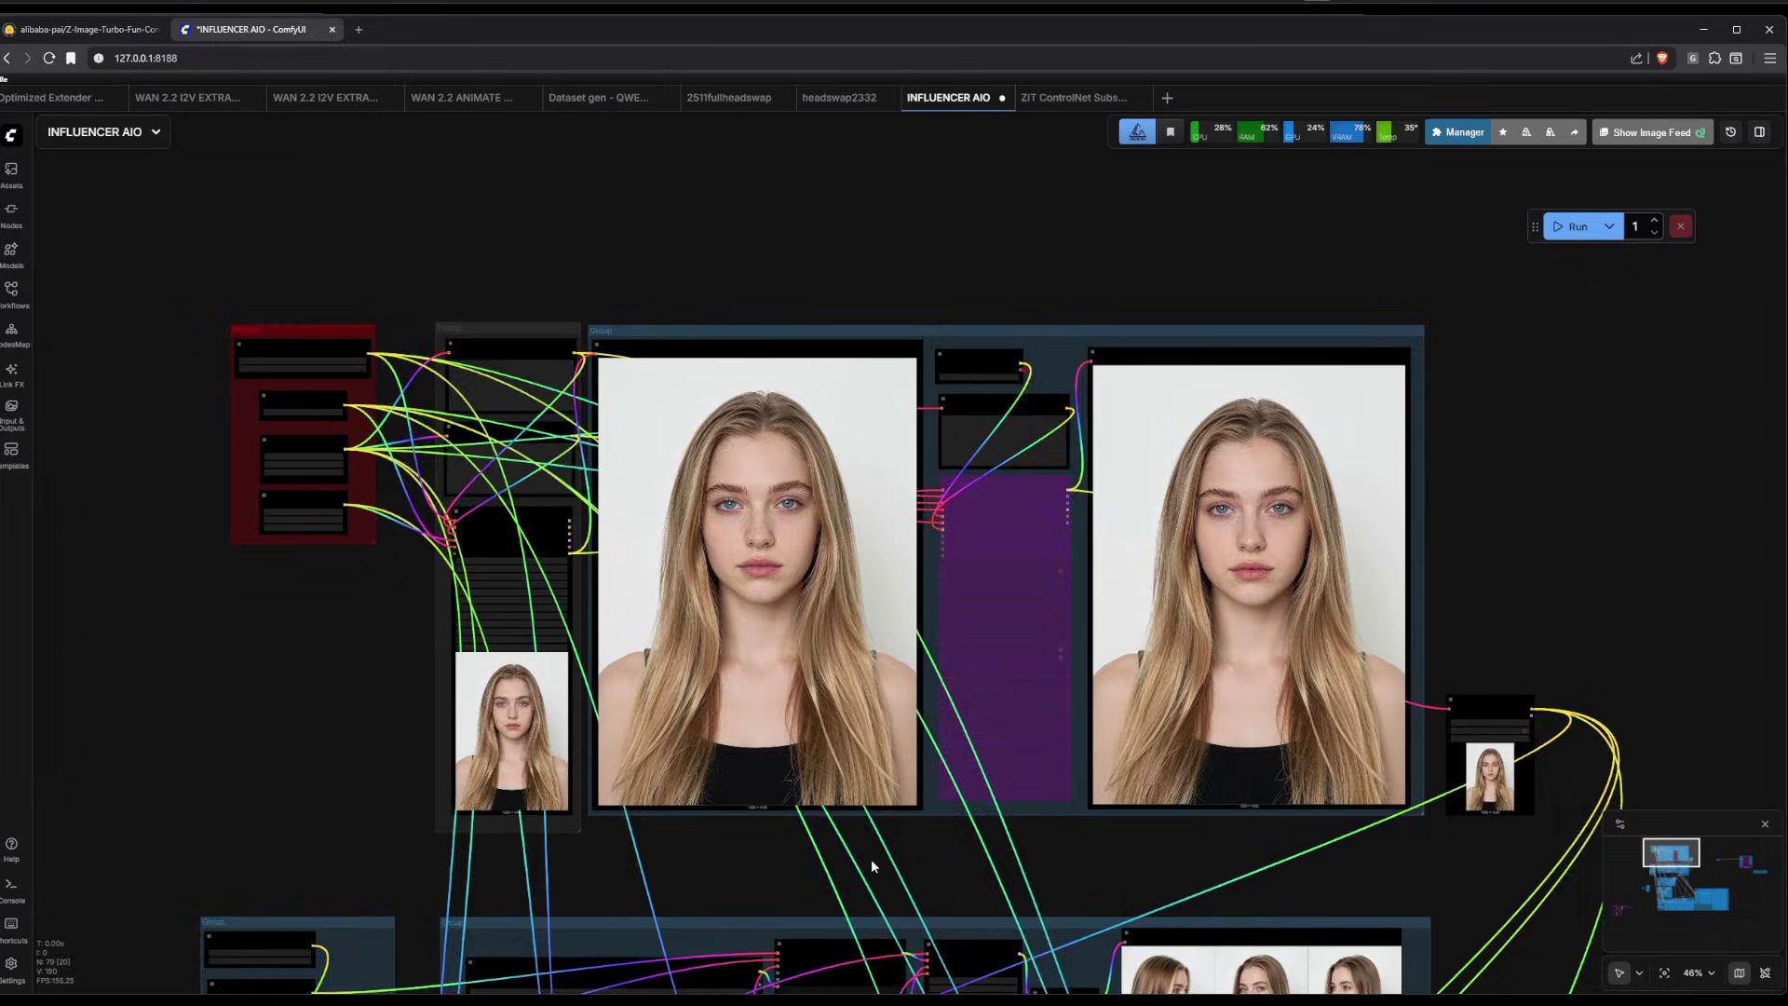
pyautogui.moveTo(1307, 867); pyautogui.dragTo(823, 243)
pyautogui.scroll(-7, 917, 410)
pyautogui.scroll(5, 1064, 758)
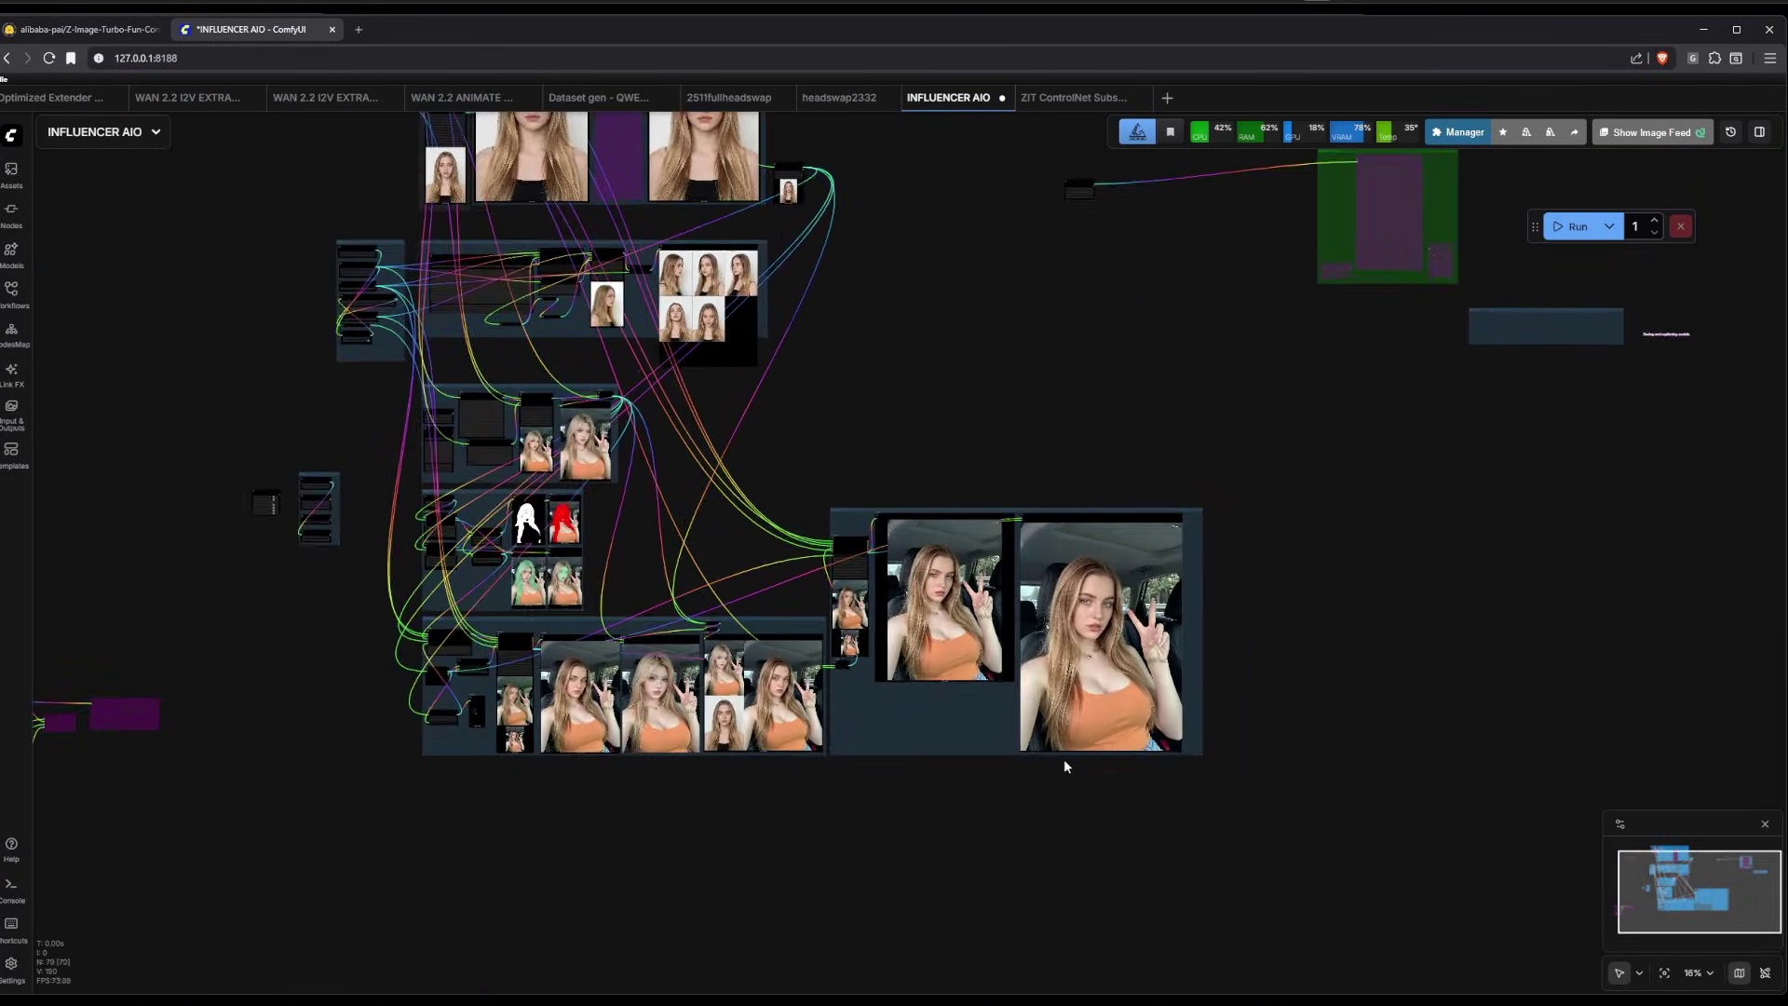
pyautogui.scroll(14, 1112, 616)
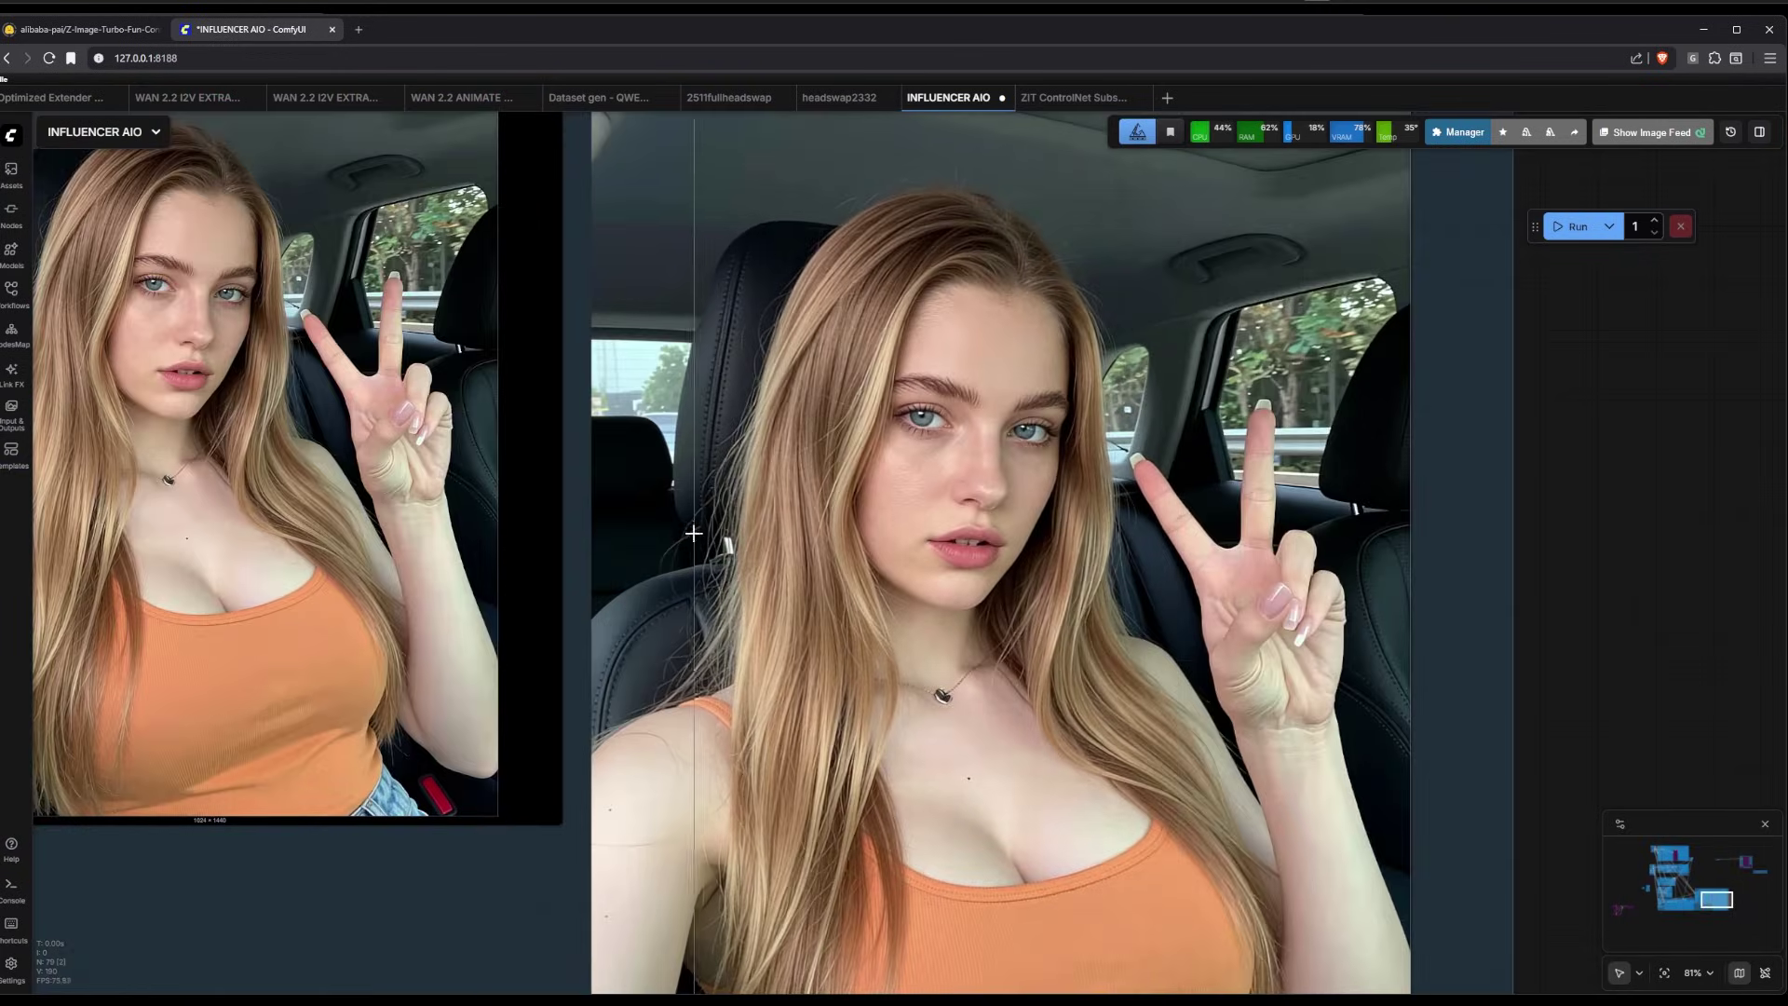
pyautogui.scroll(-15, 653, 516)
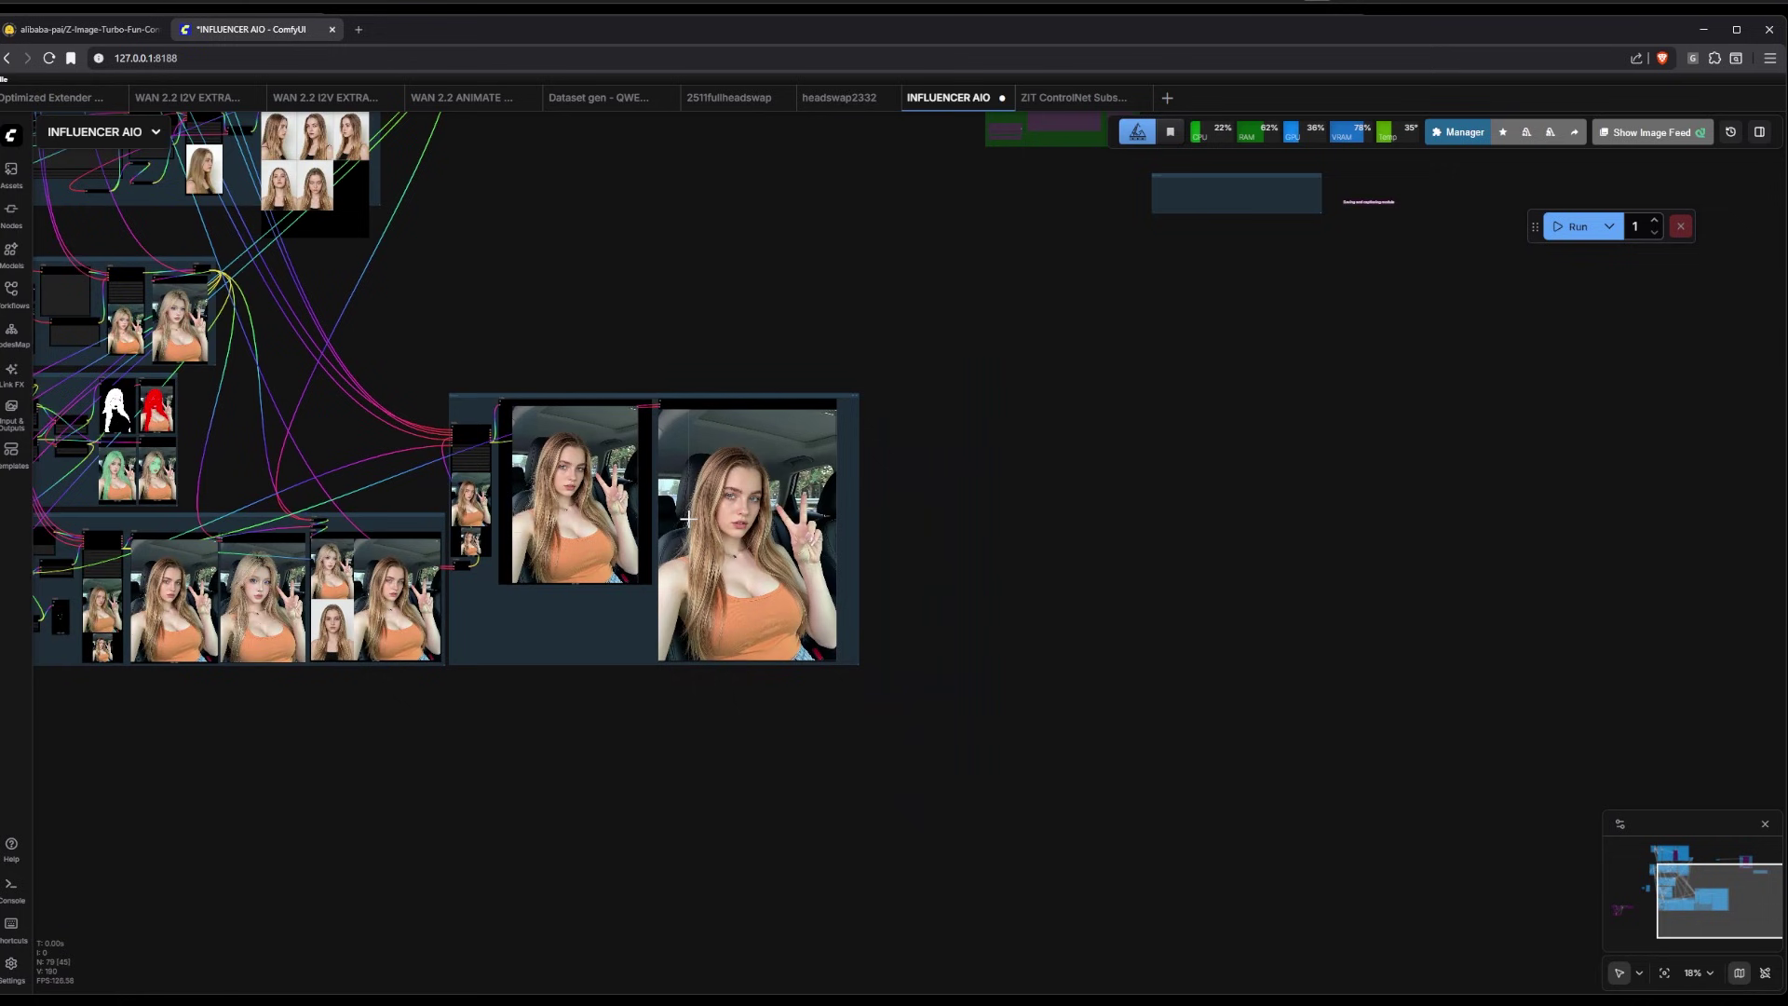
pyautogui.moveTo(451, 230); pyautogui.dragTo(1231, 563)
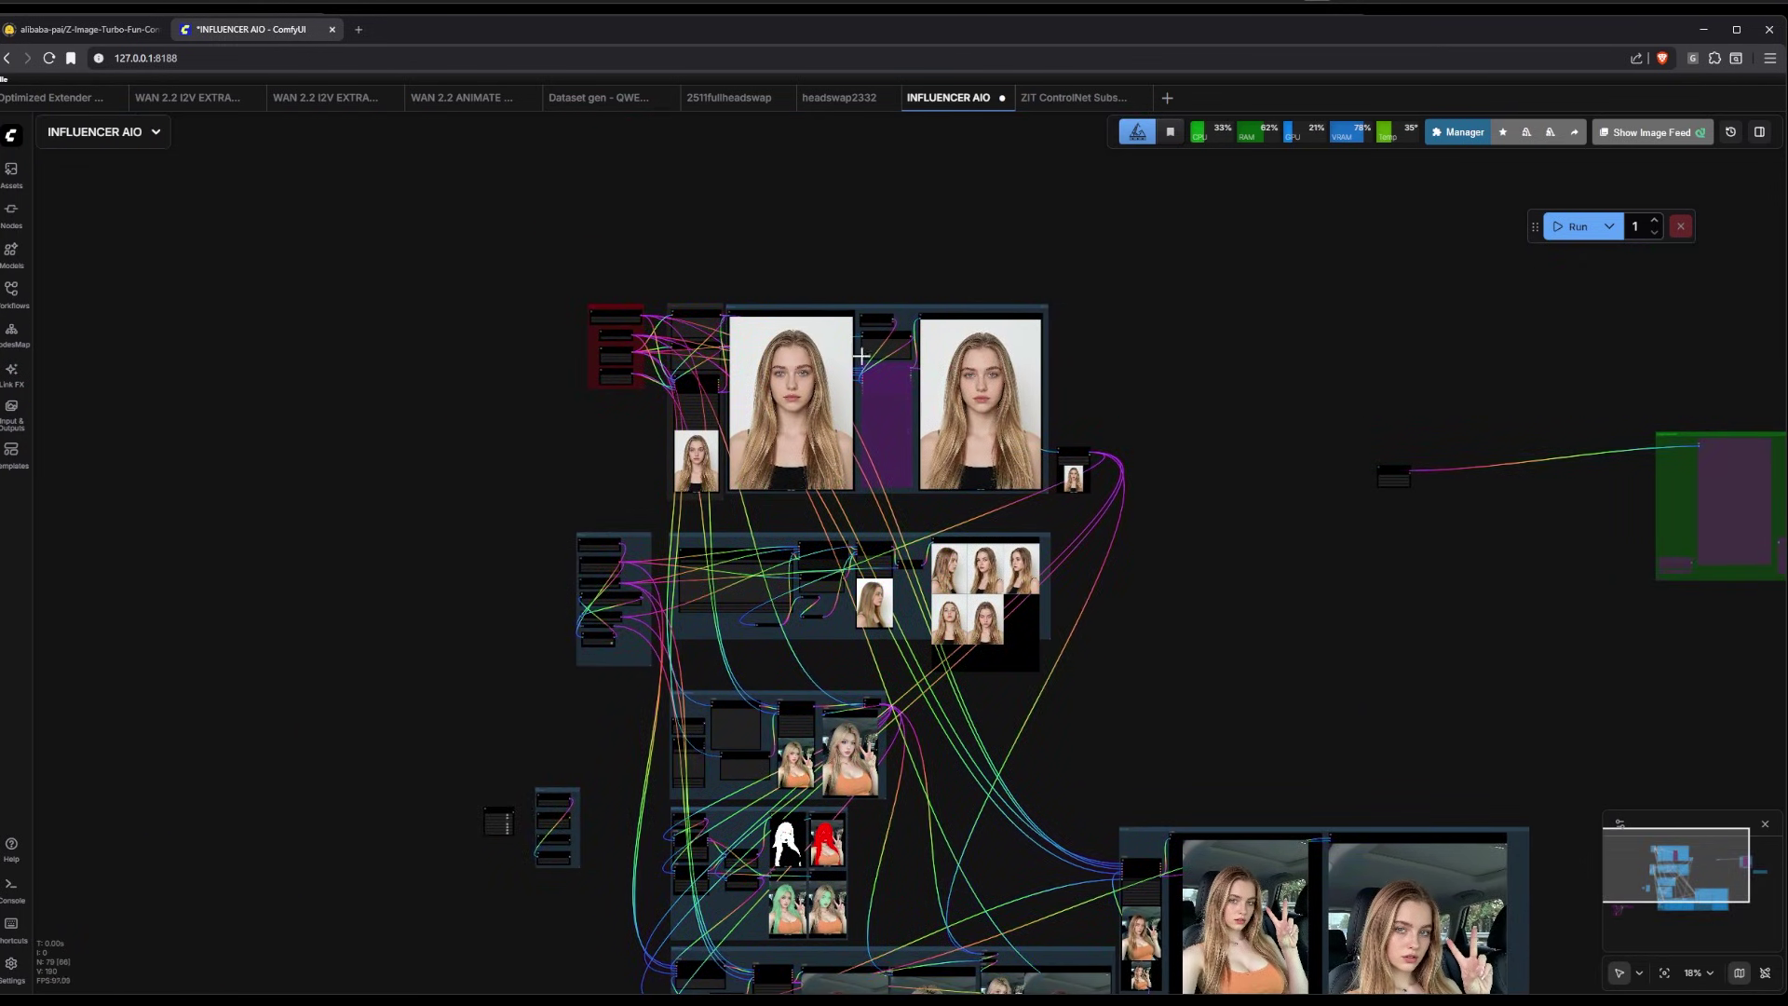
# Compare the two large portrait previews and examine the face detection and detailer nodes between them
pyautogui.scroll(9, 1052, 235)
pyautogui.scroll(3, 1054, 234)
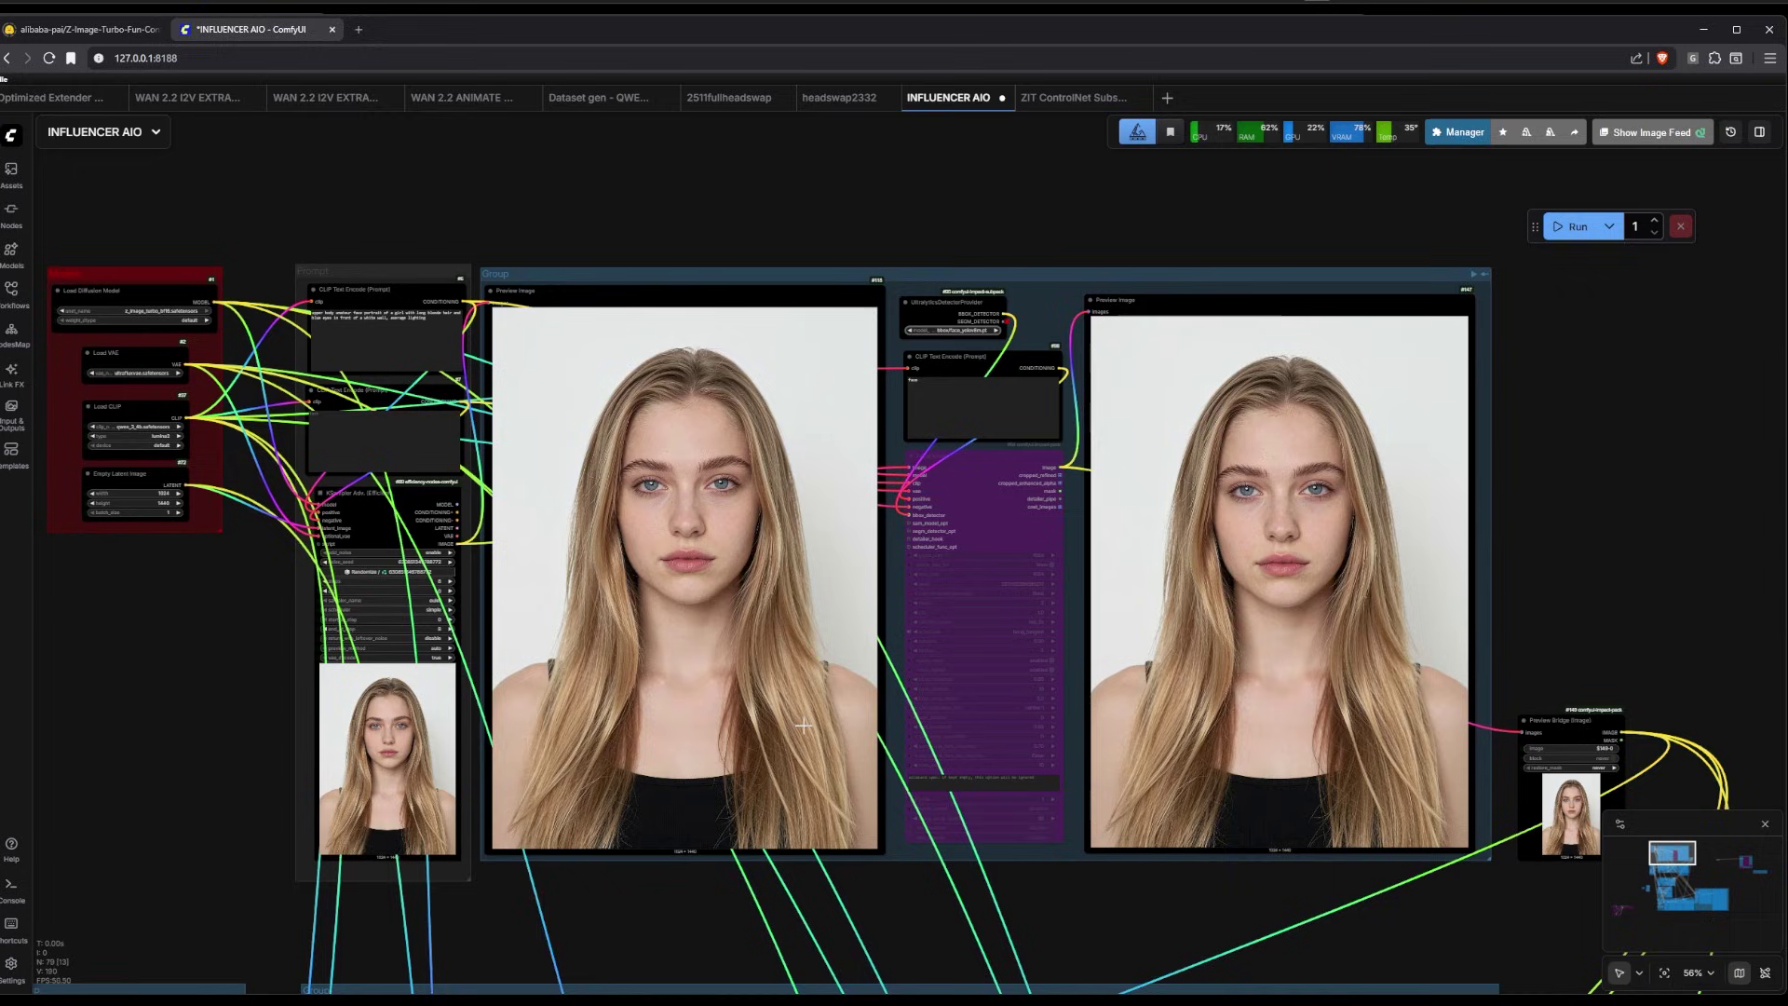
pyautogui.scroll(-8, 1394, 674)
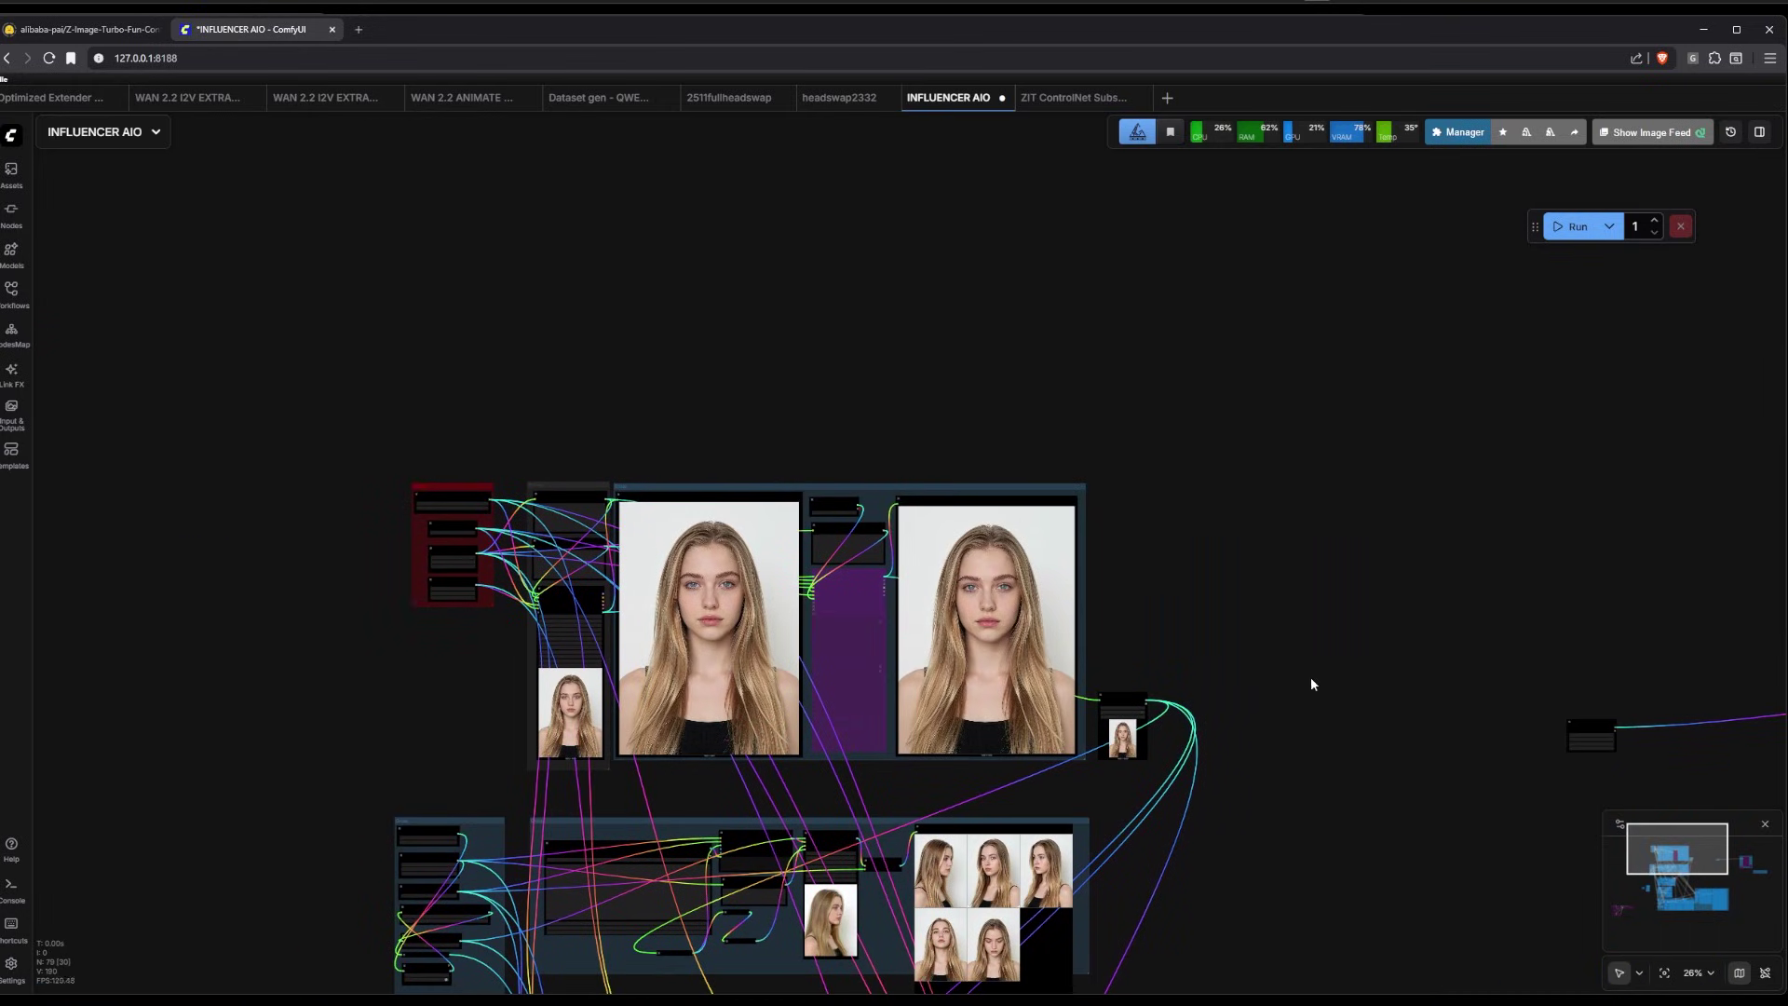
pyautogui.scroll(6, 715, 725)
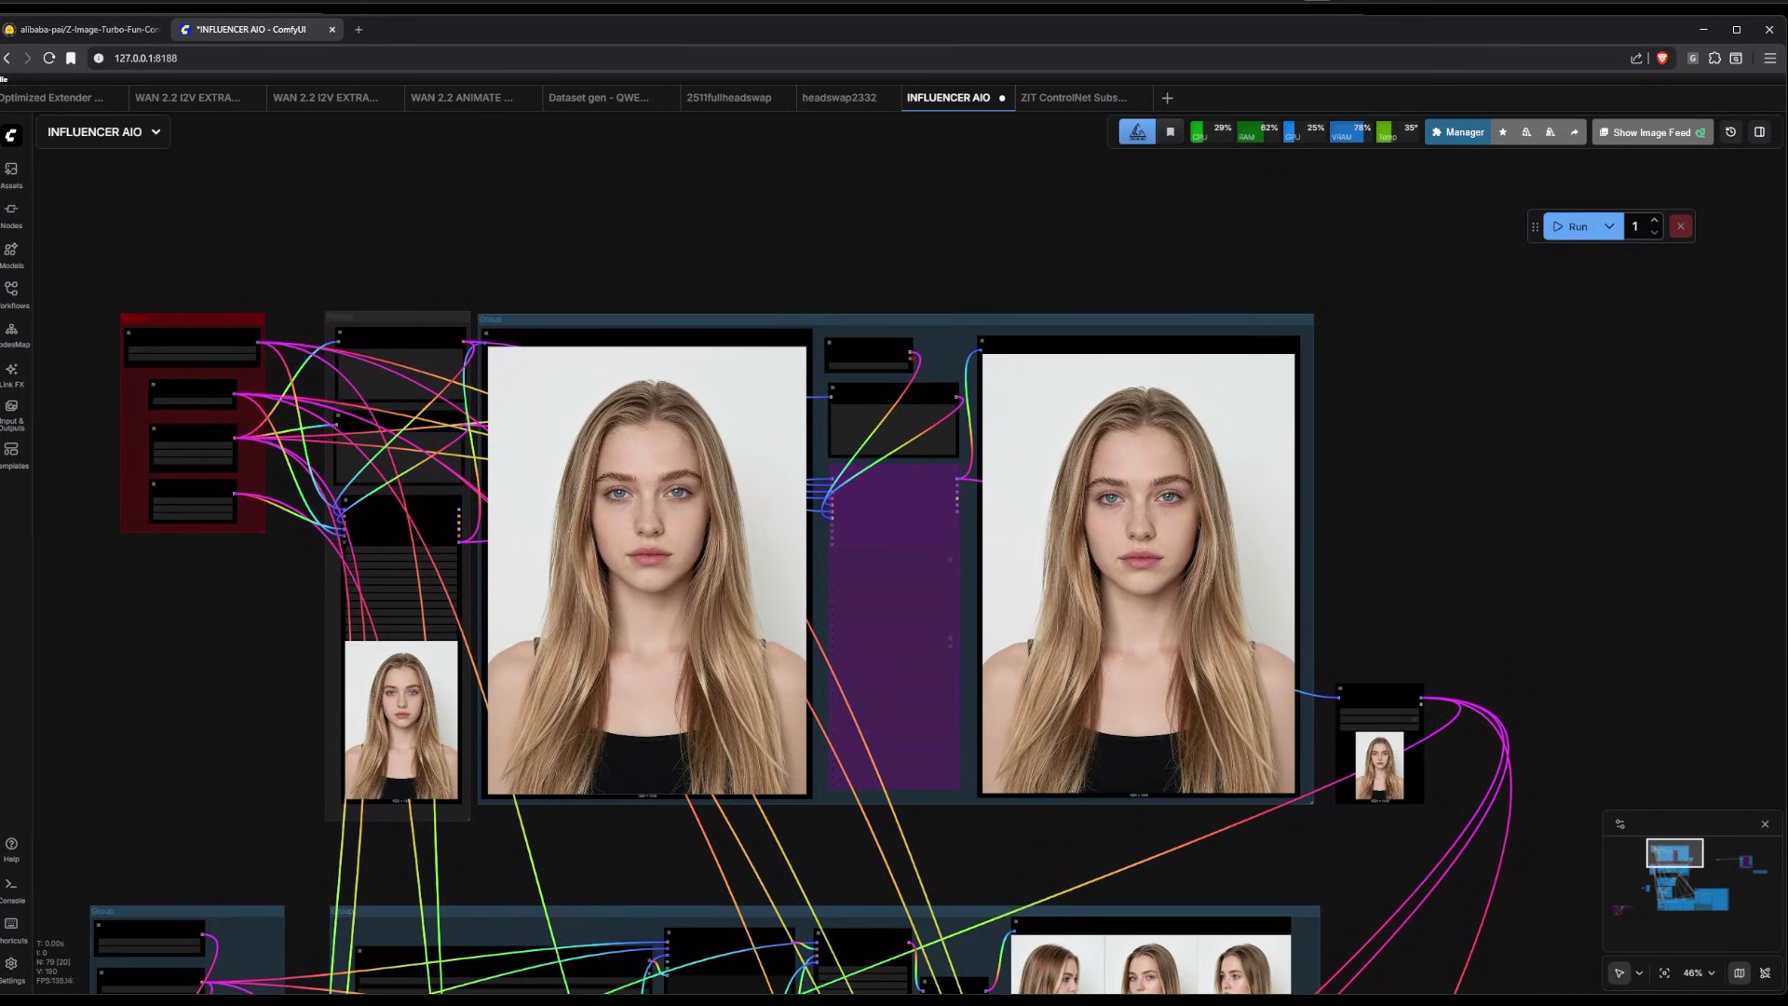
pyautogui.scroll(-3, 1248, 177)
pyautogui.scroll(3, 880, 492)
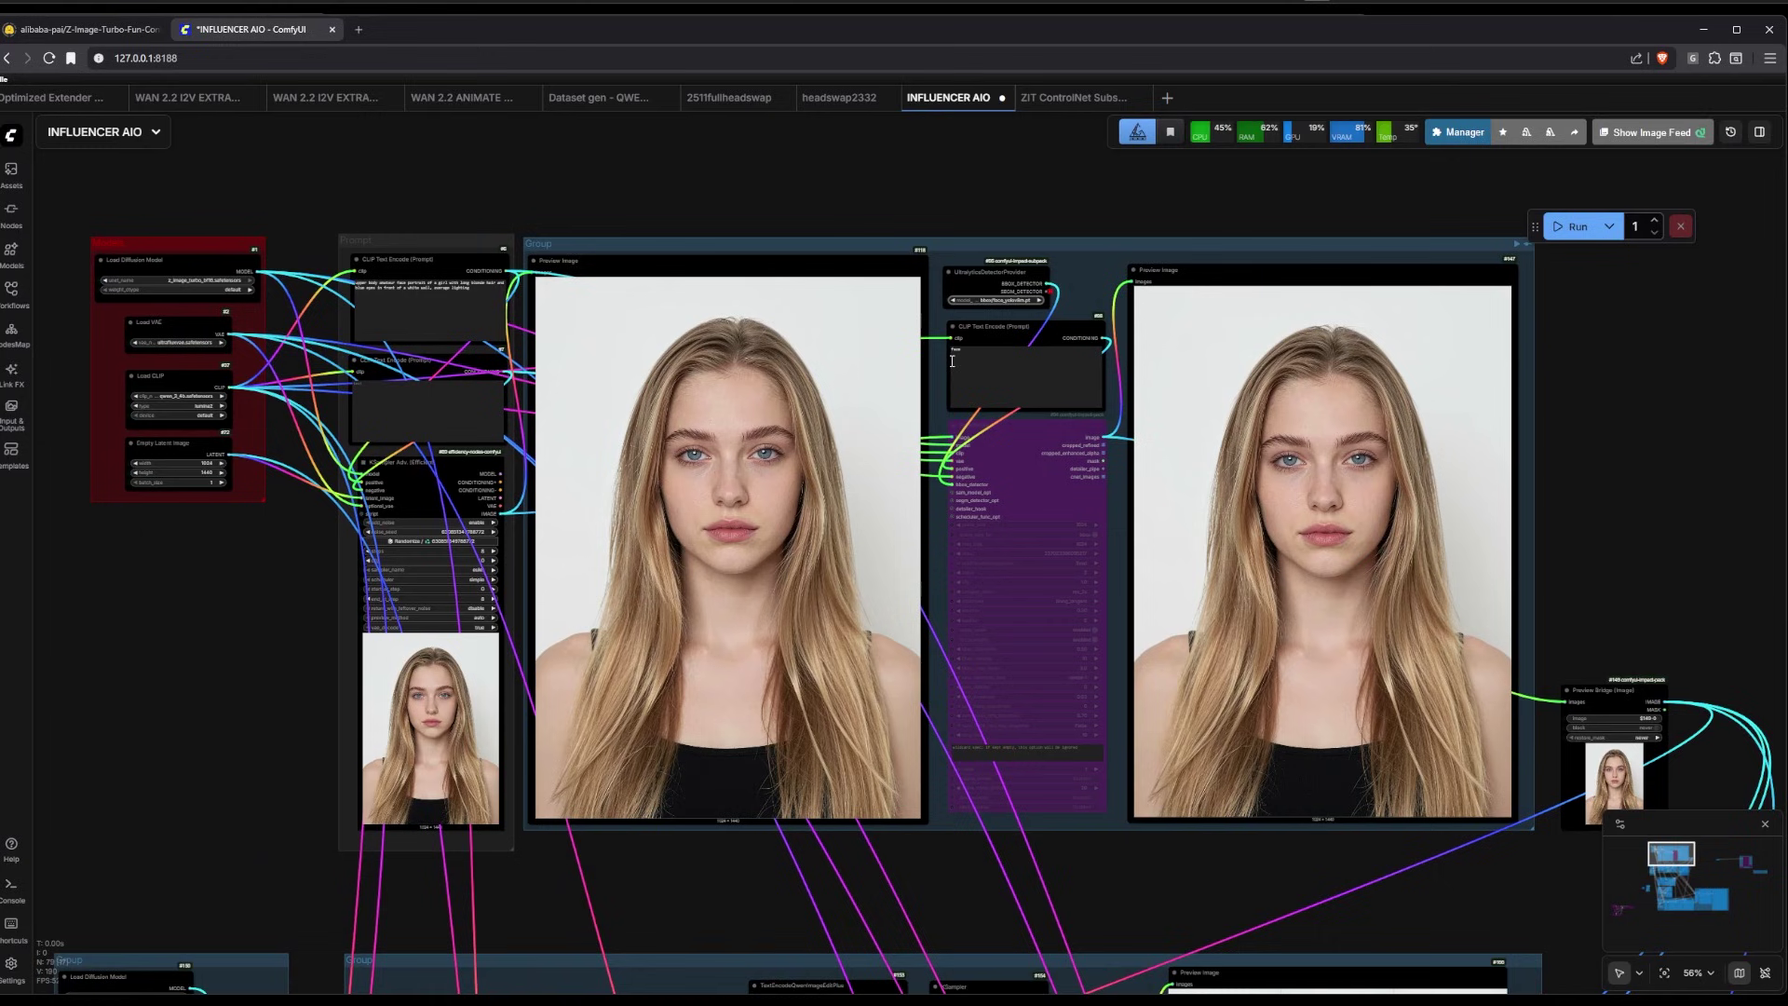
pyautogui.scroll(-2, 880, 492)
pyautogui.scroll(2, 880, 491)
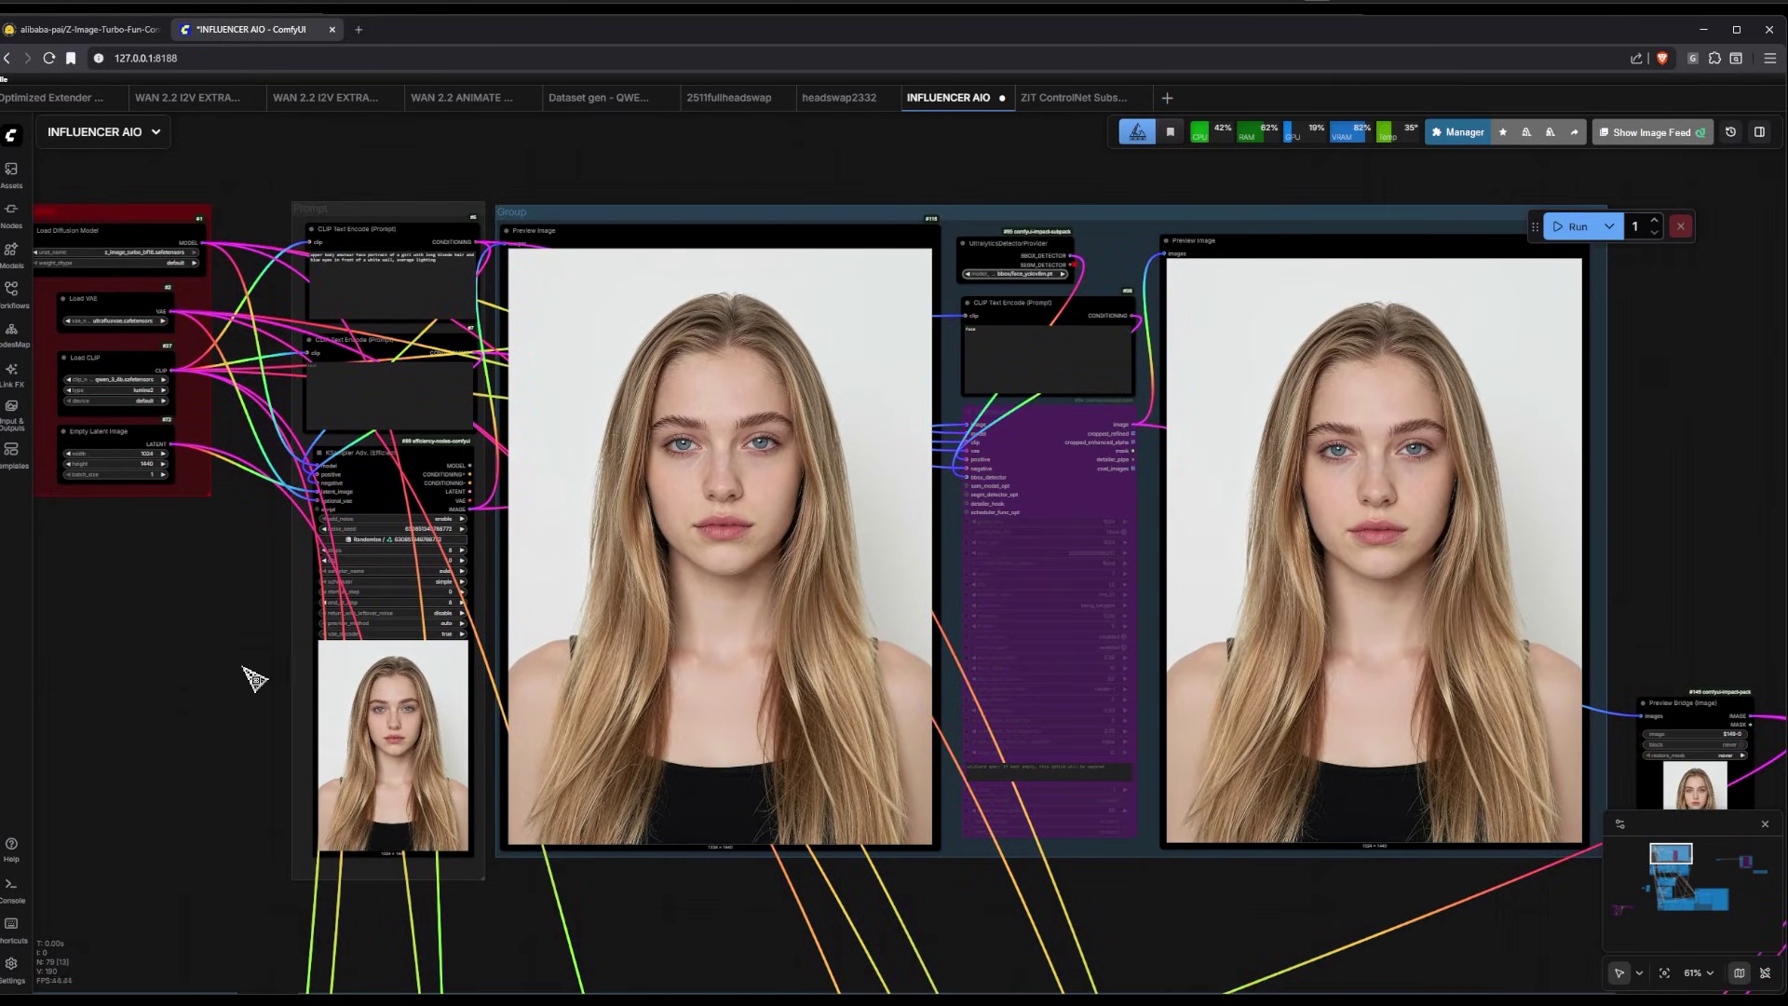
pyautogui.moveTo(243, 666); pyautogui.dragTo(288, 617)
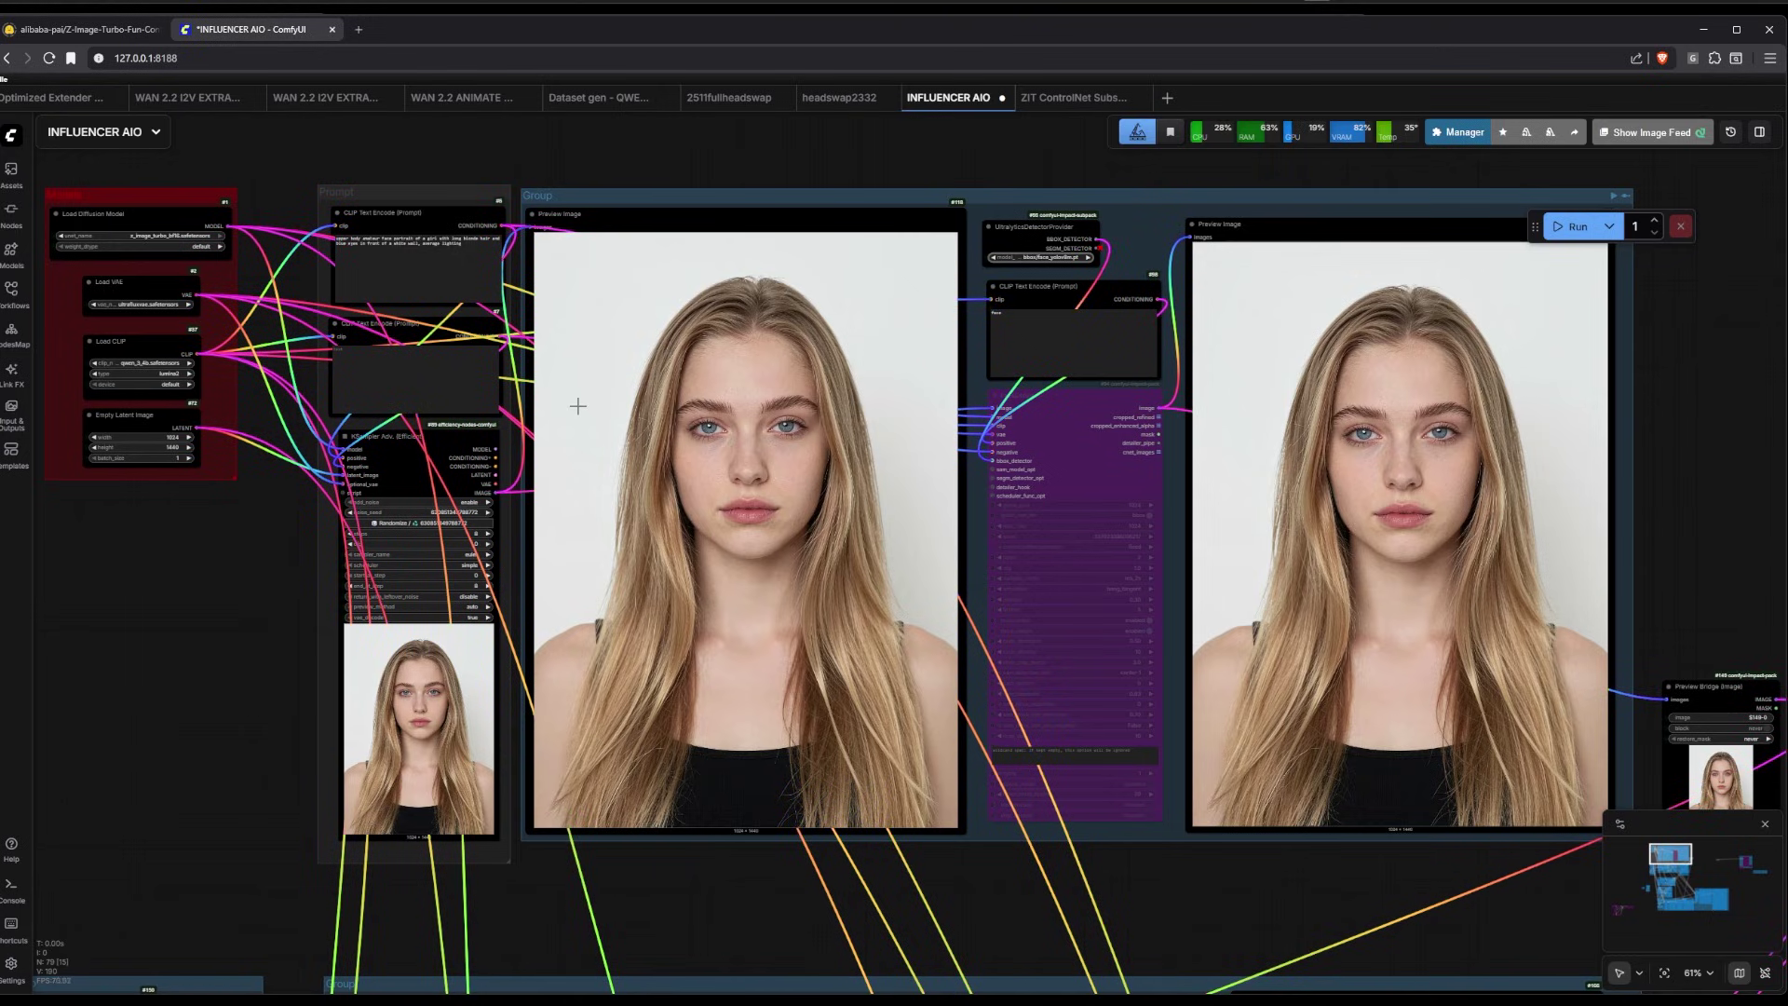
# Examine the Models group's diffusion model, VAE, CLIP and latent size settings, plus the adjoining prompt and KSampler nodes
pyautogui.scroll(9, 142, 166)
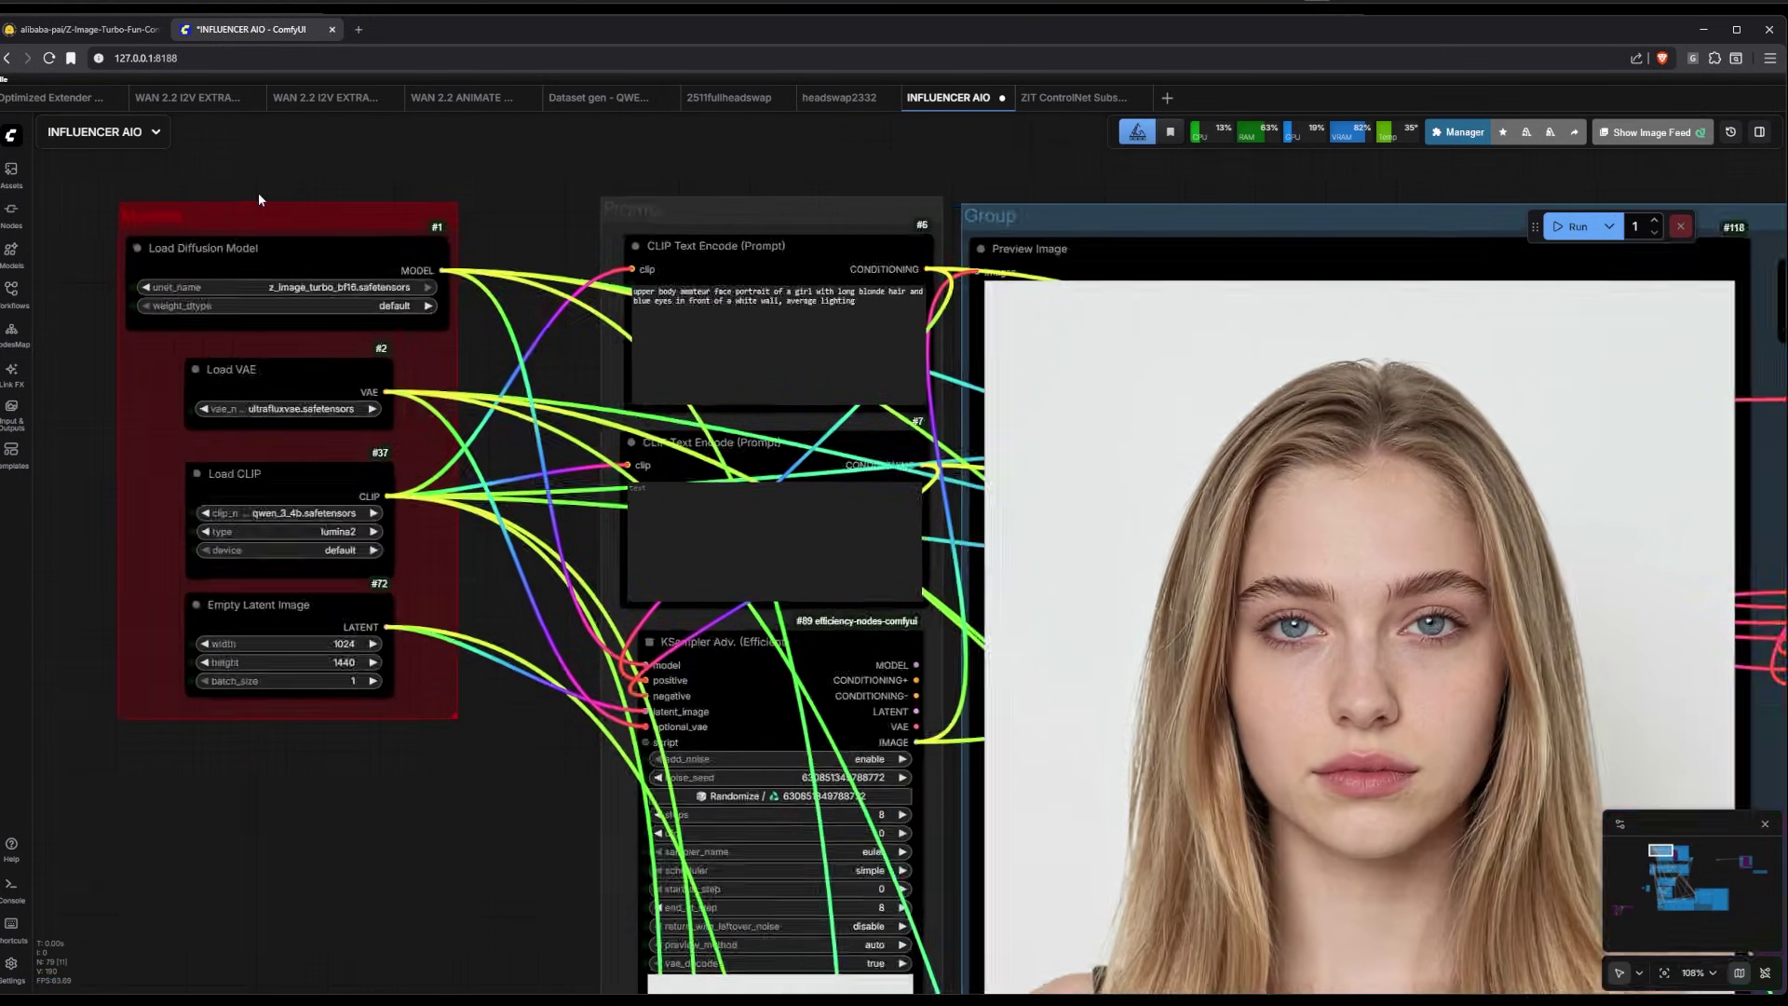
pyautogui.scroll(-4, 524, 440)
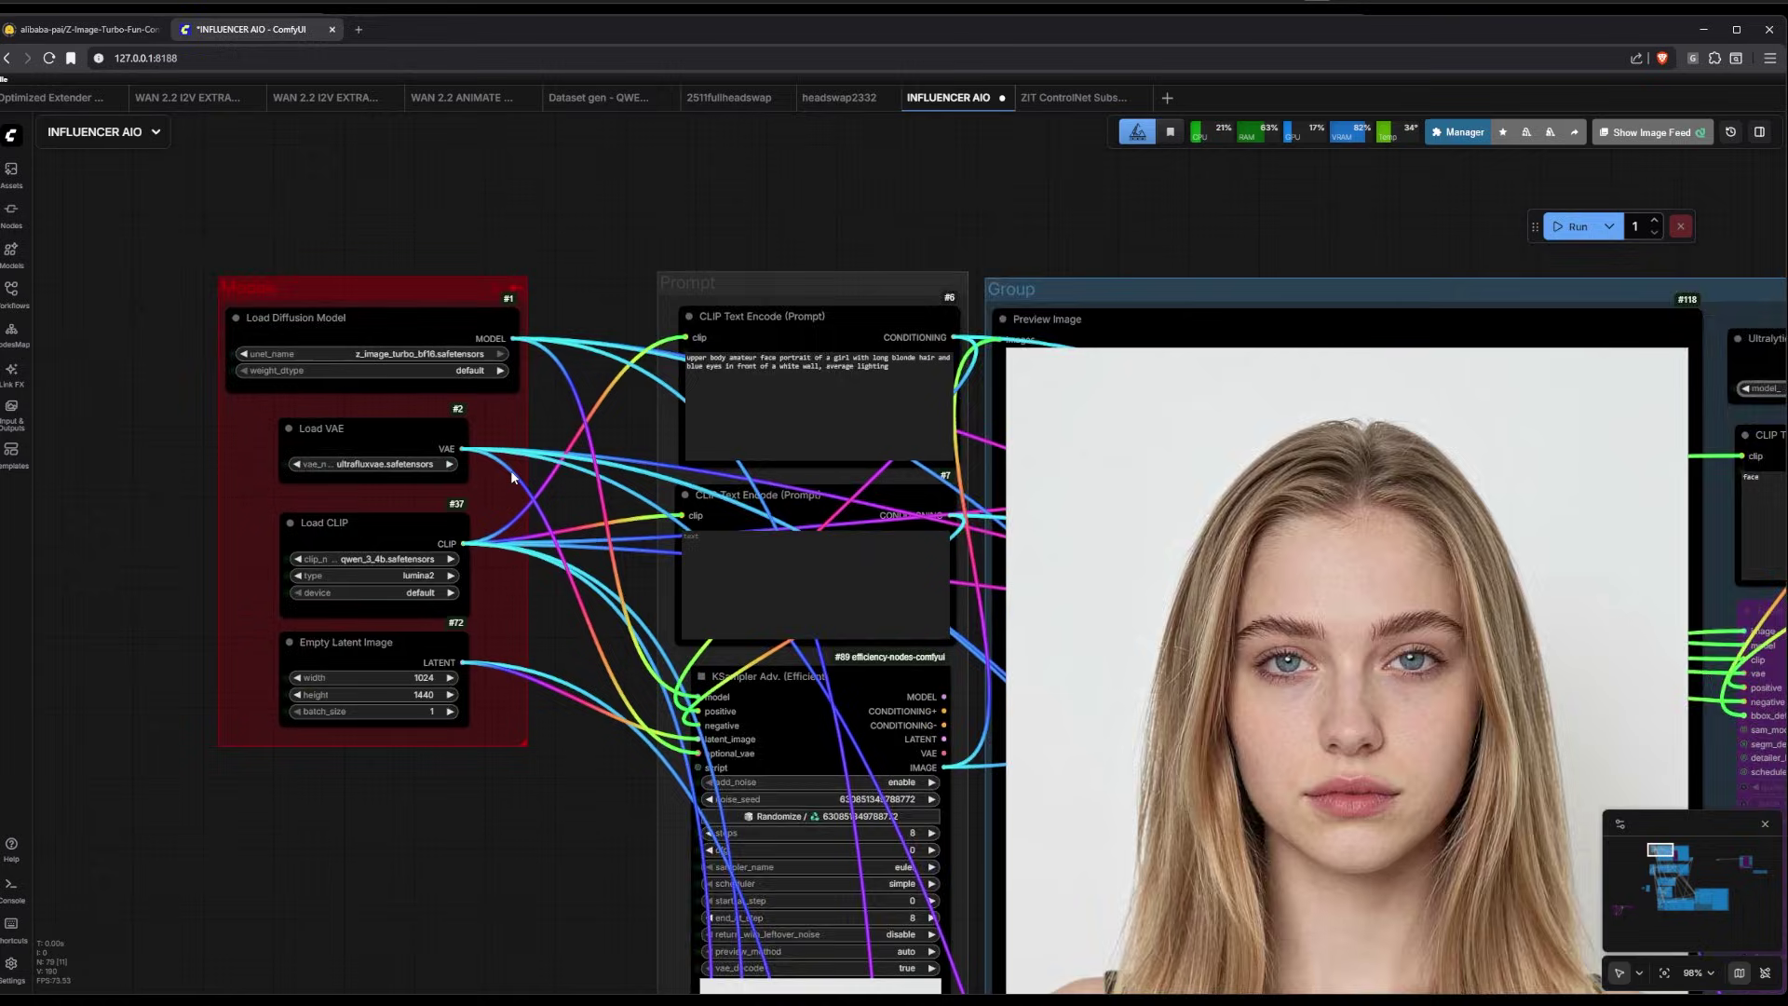
pyautogui.scroll(6, 507, 473)
pyautogui.scroll(-6, 368, 482)
pyautogui.scroll(5, 307, 484)
pyautogui.scroll(-4, 265, 502)
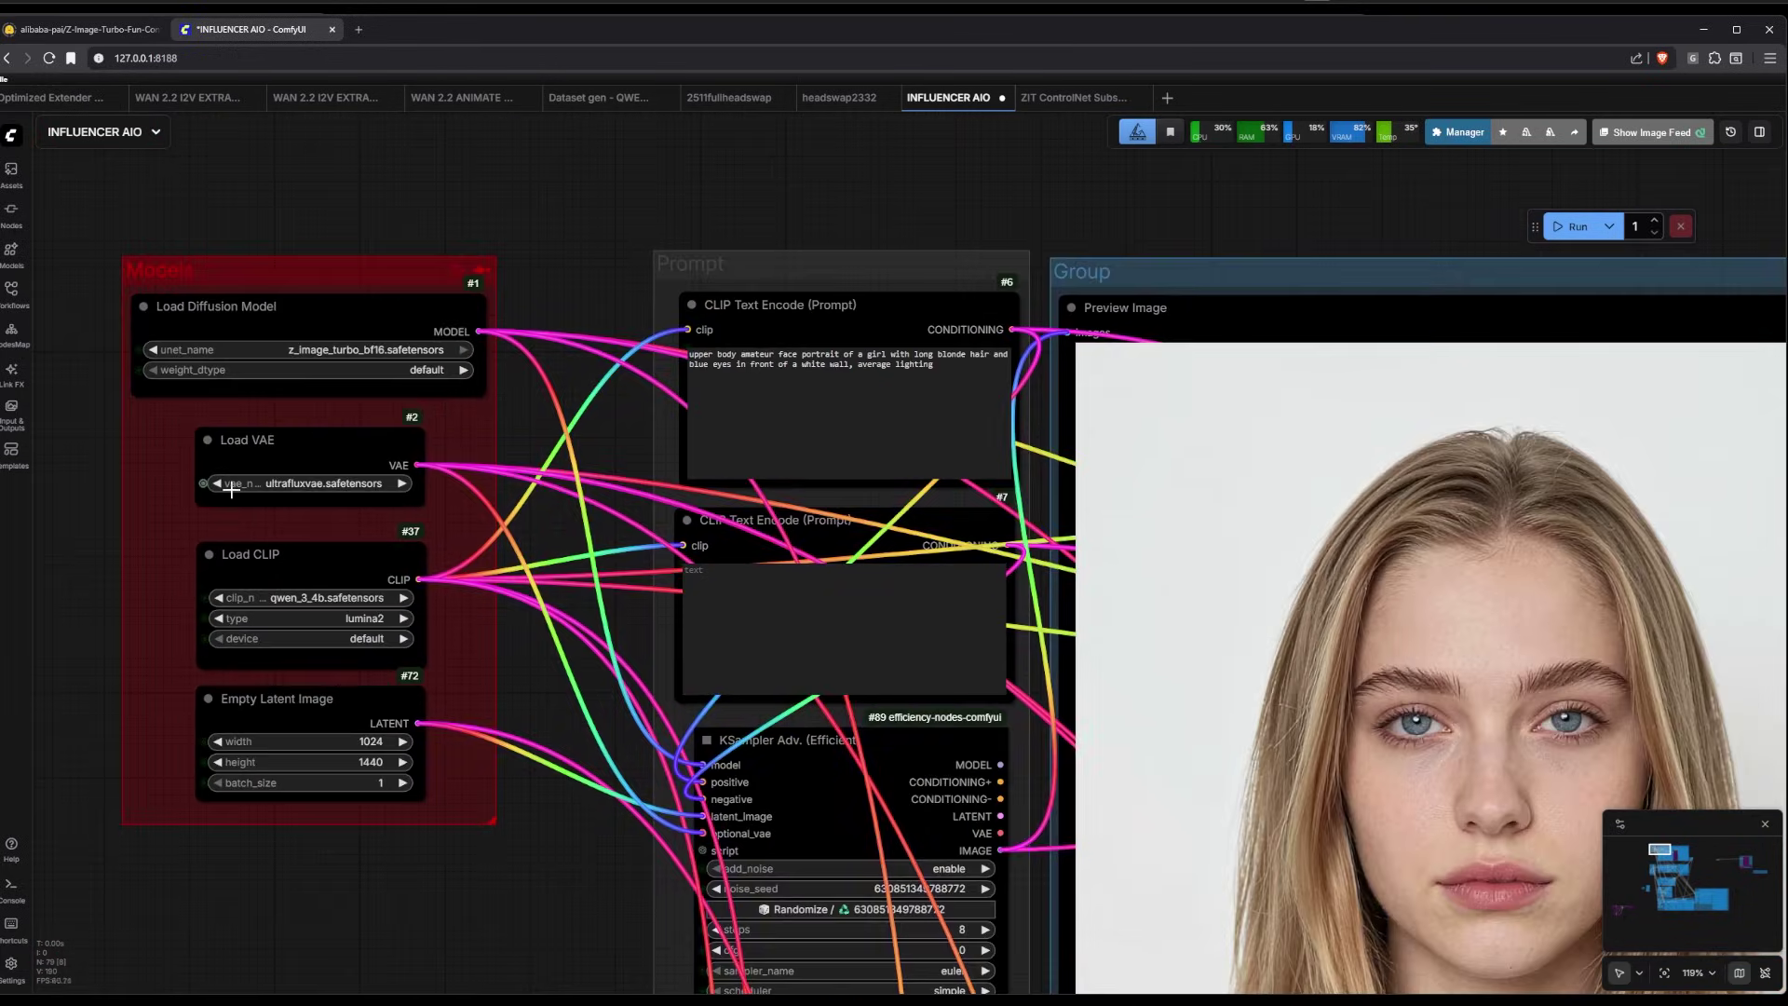
pyautogui.scroll(6, 206, 506)
pyautogui.scroll(-8, 340, 474)
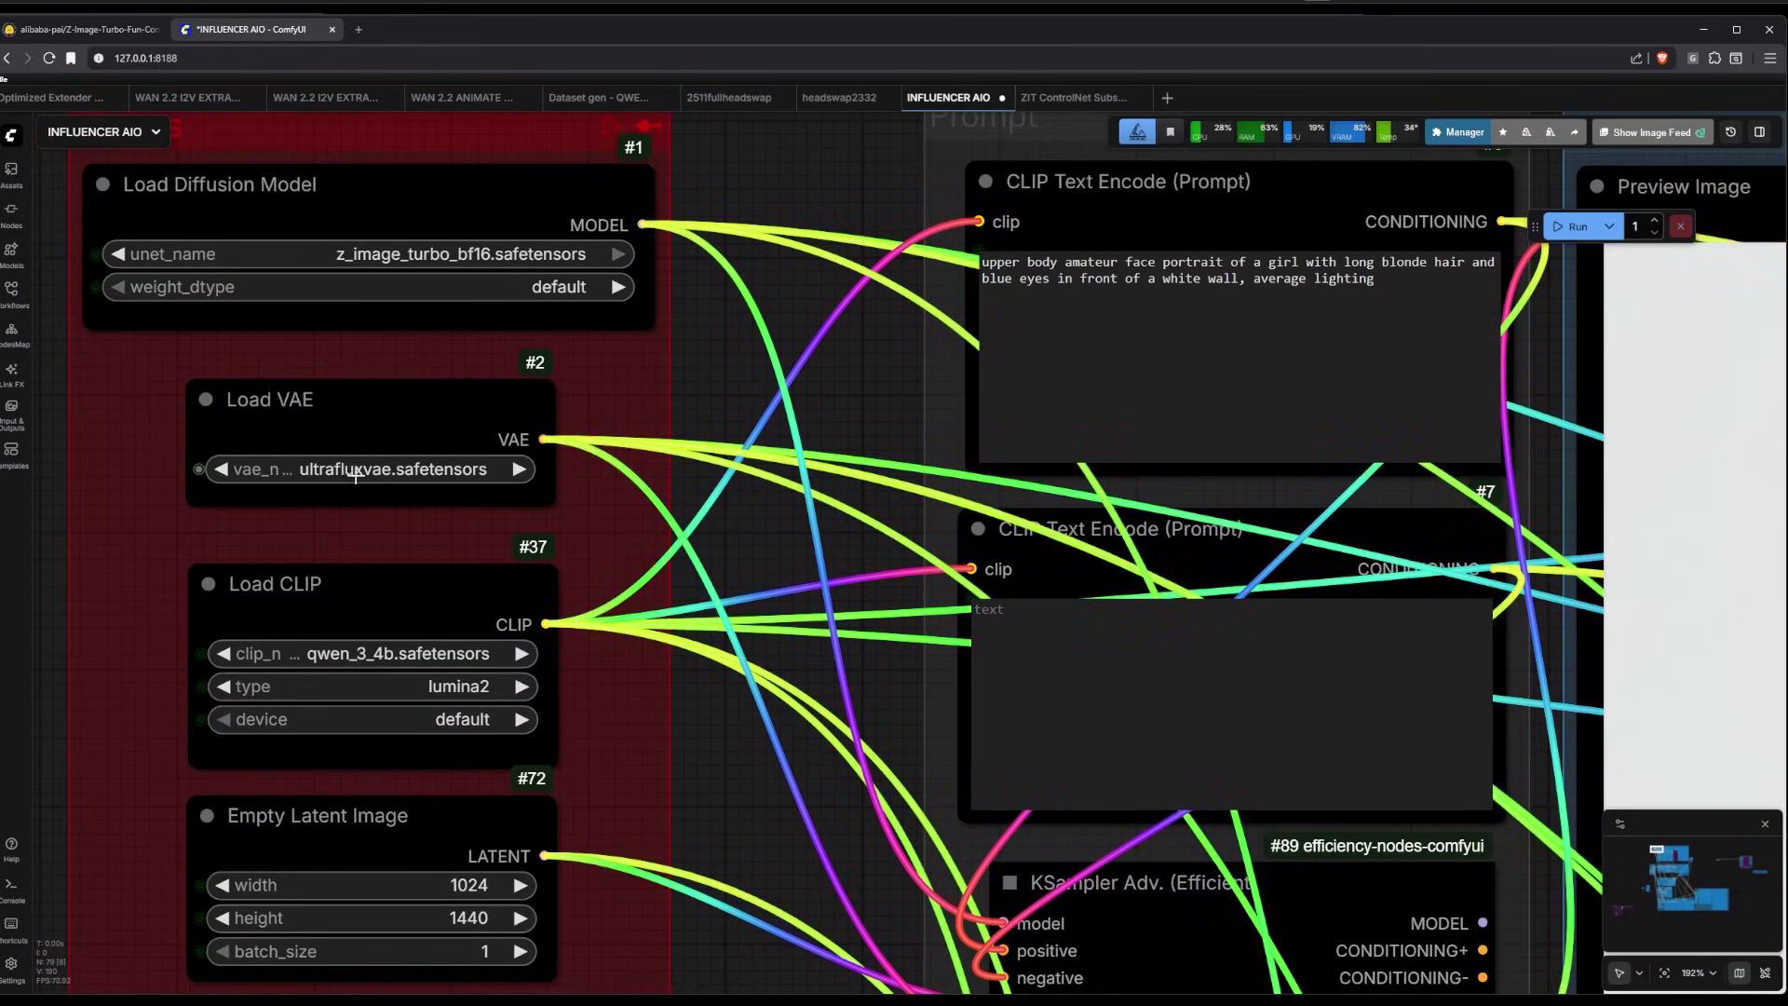
pyautogui.scroll(2, 592, 537)
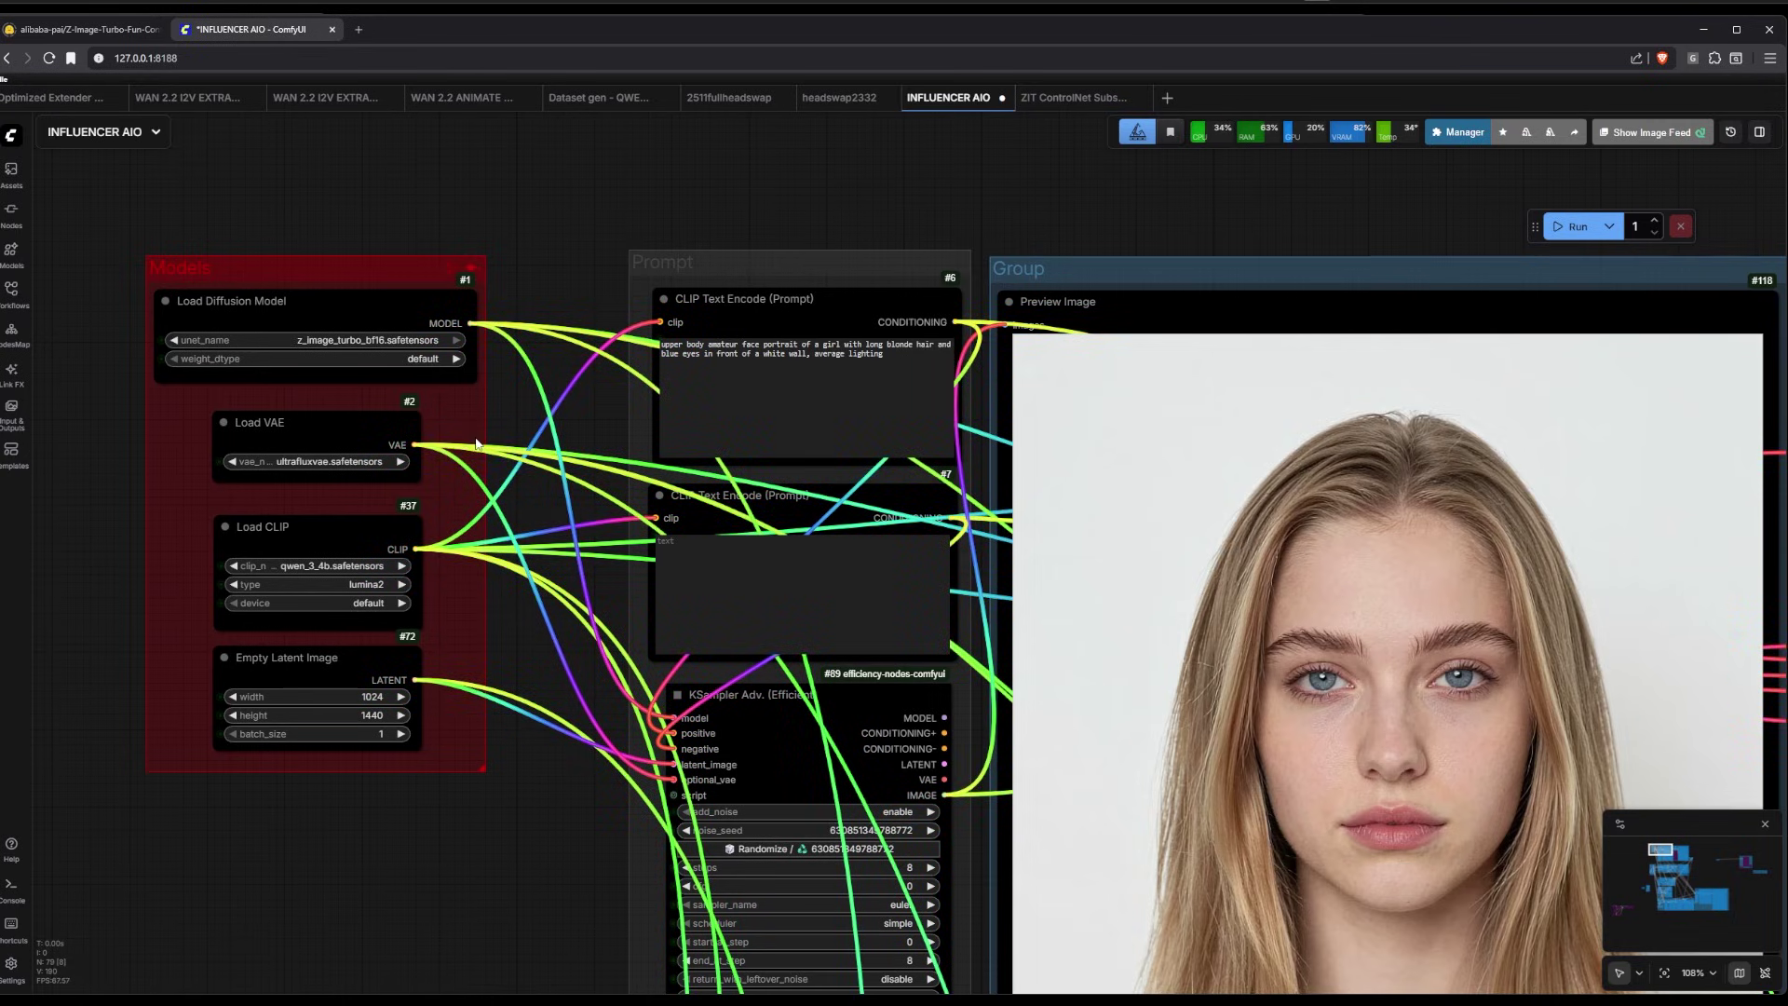
pyautogui.scroll(-2, 549, 499)
pyautogui.scroll(1, 538, 499)
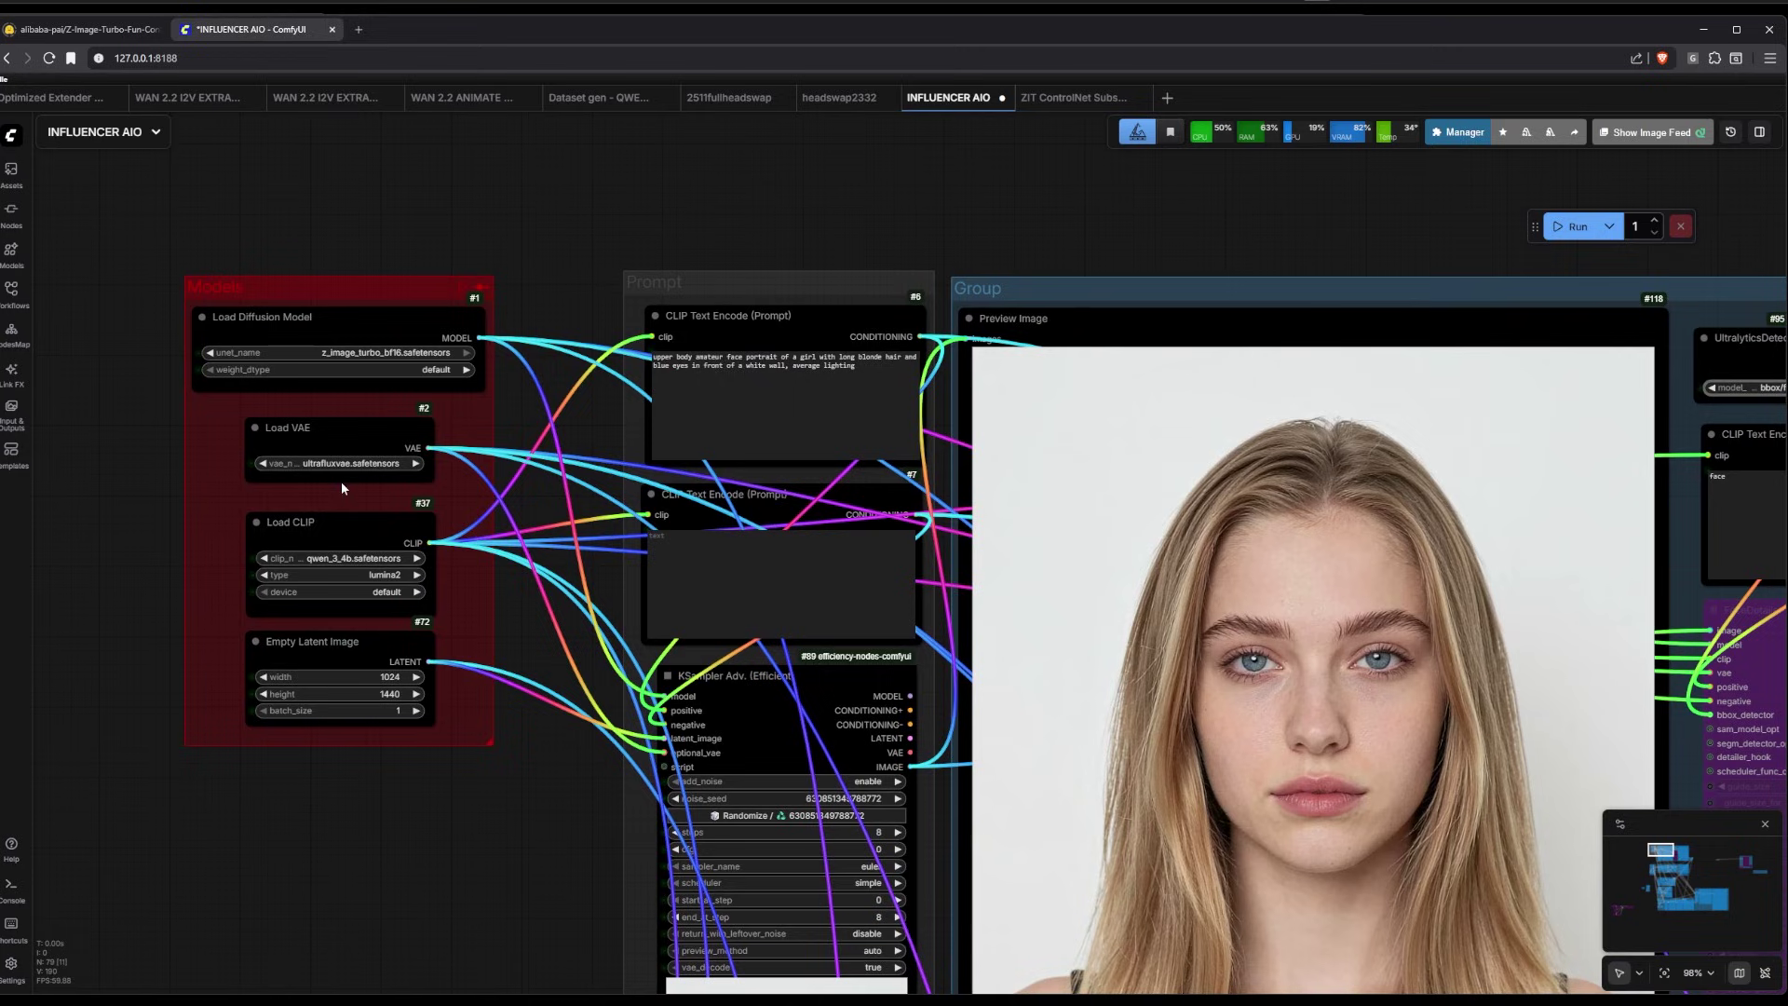
pyautogui.scroll(-5, 551, 486)
pyautogui.scroll(4, 1496, 622)
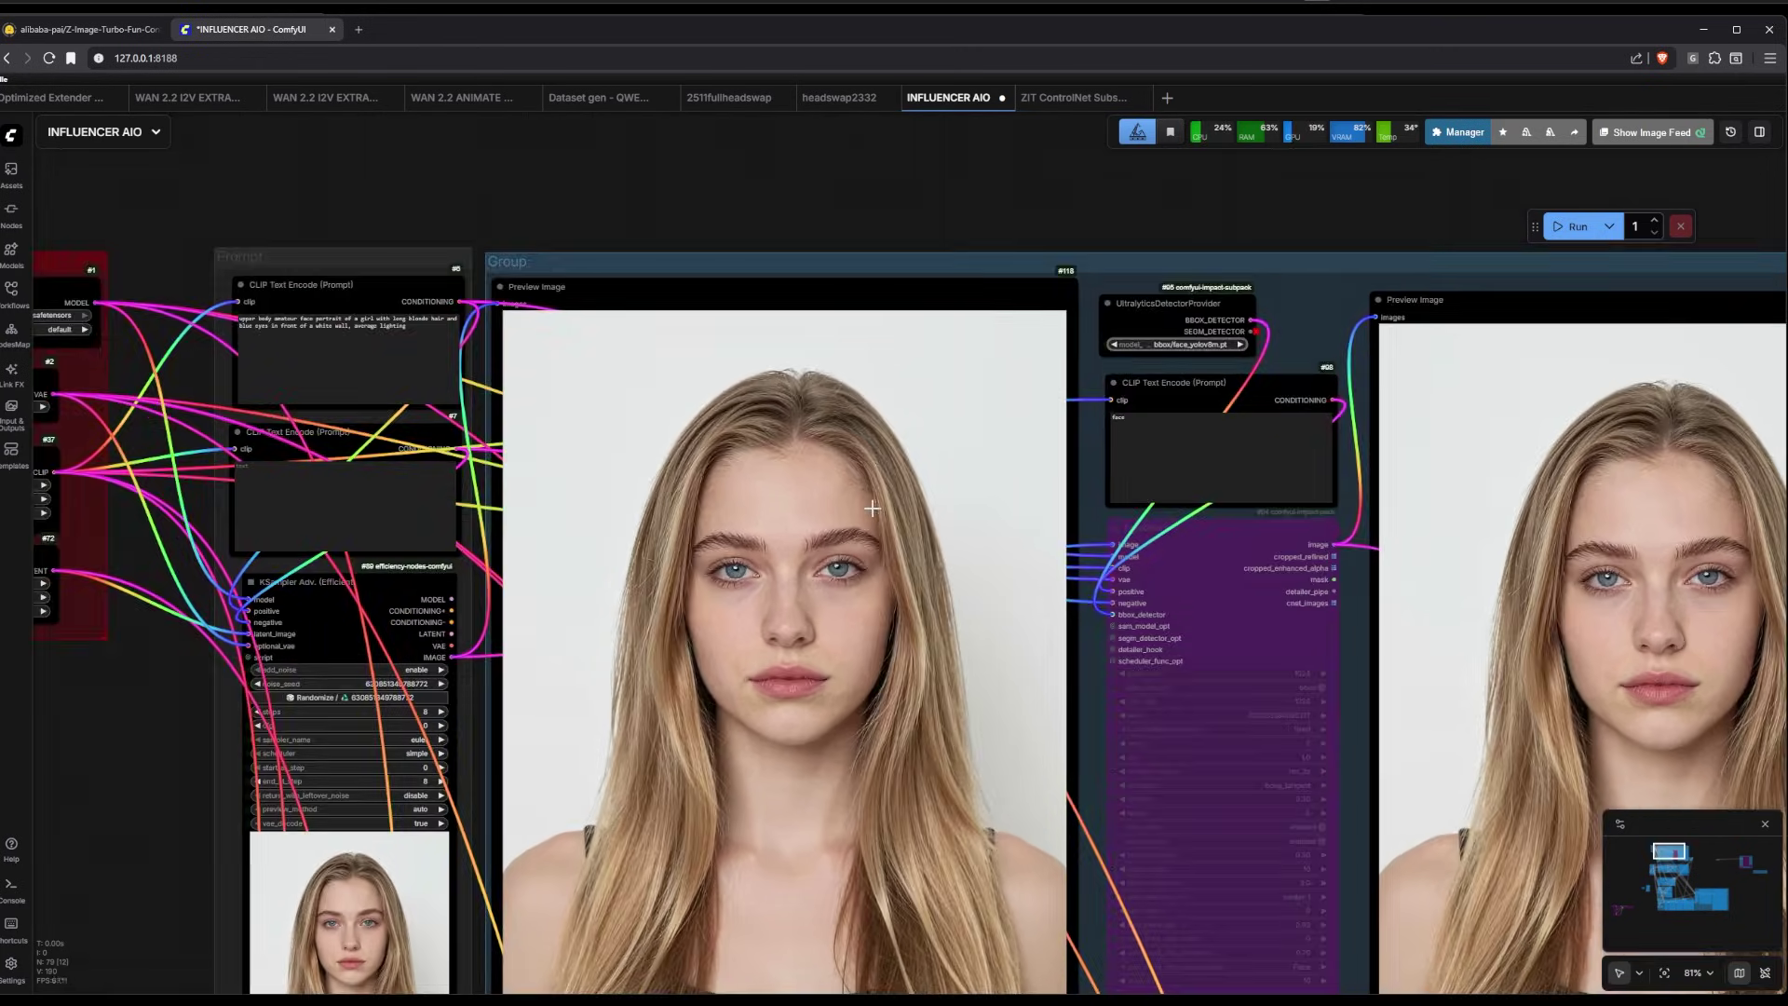
# Review how the portrait section runs from the Models group through the previews to the Preview Bridge node that feeds the lower groups
pyautogui.scroll(-7, 1406, 625)
pyautogui.scroll(5, 1326, 632)
pyautogui.scroll(-7, 1303, 641)
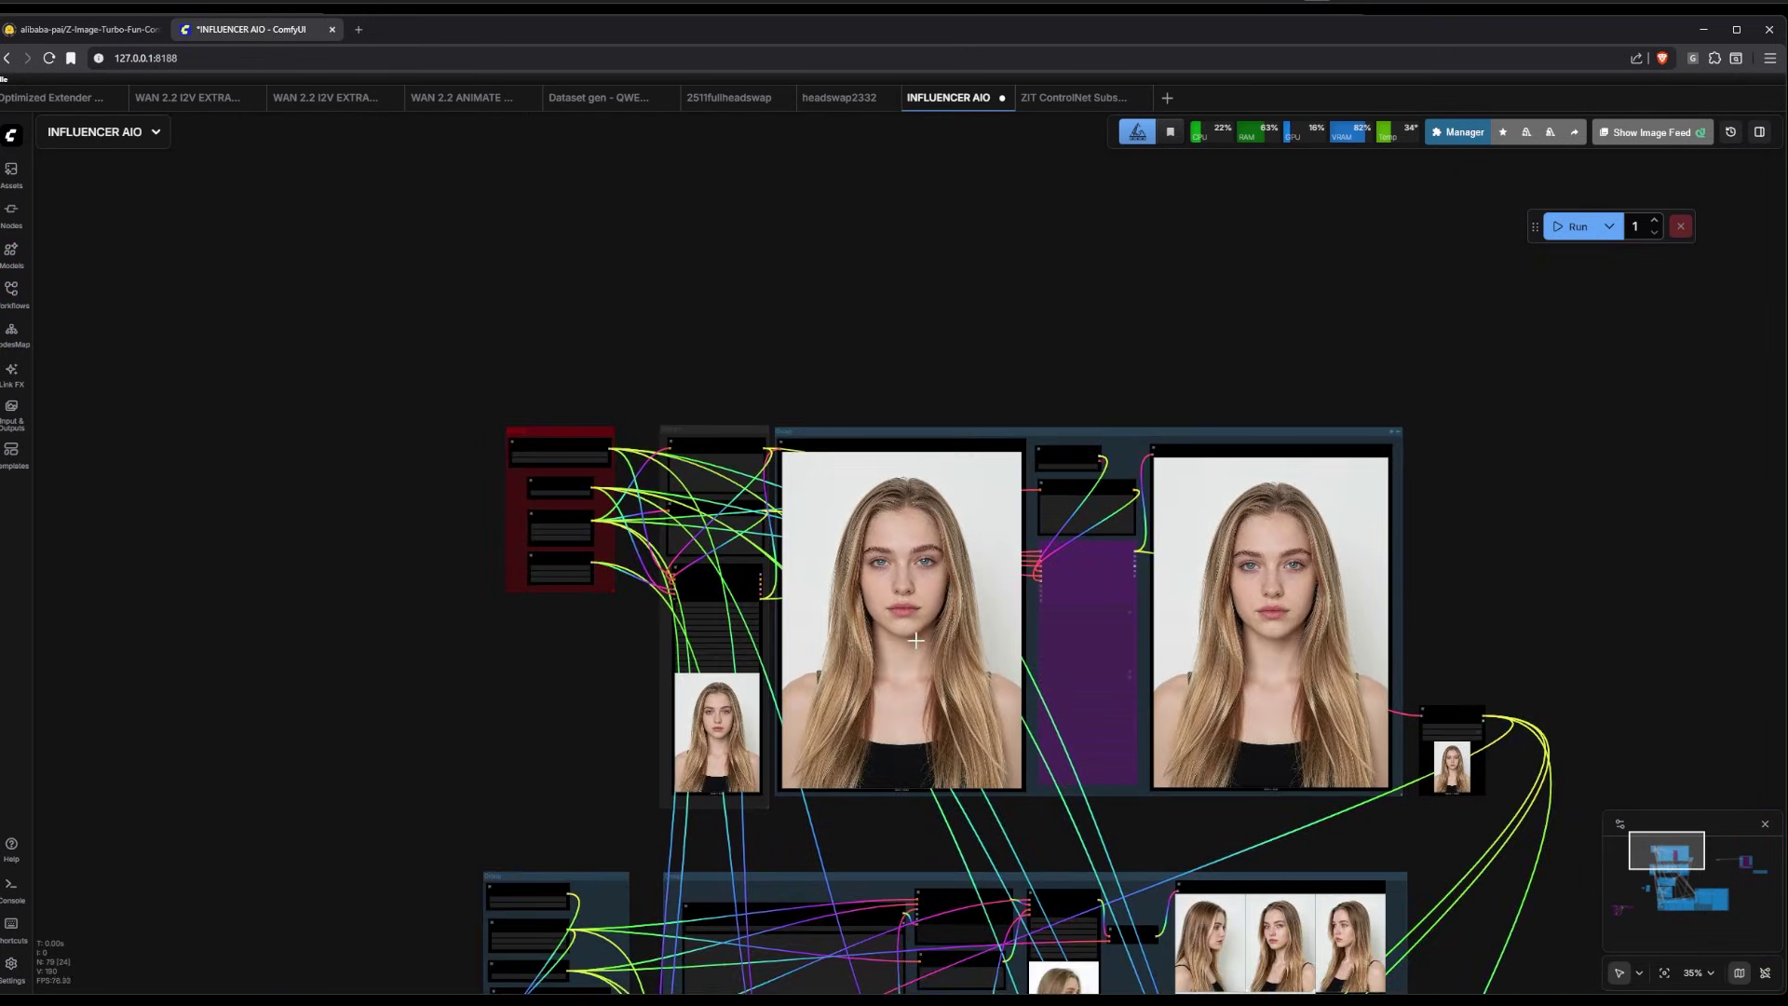
pyautogui.scroll(6, 1251, 725)
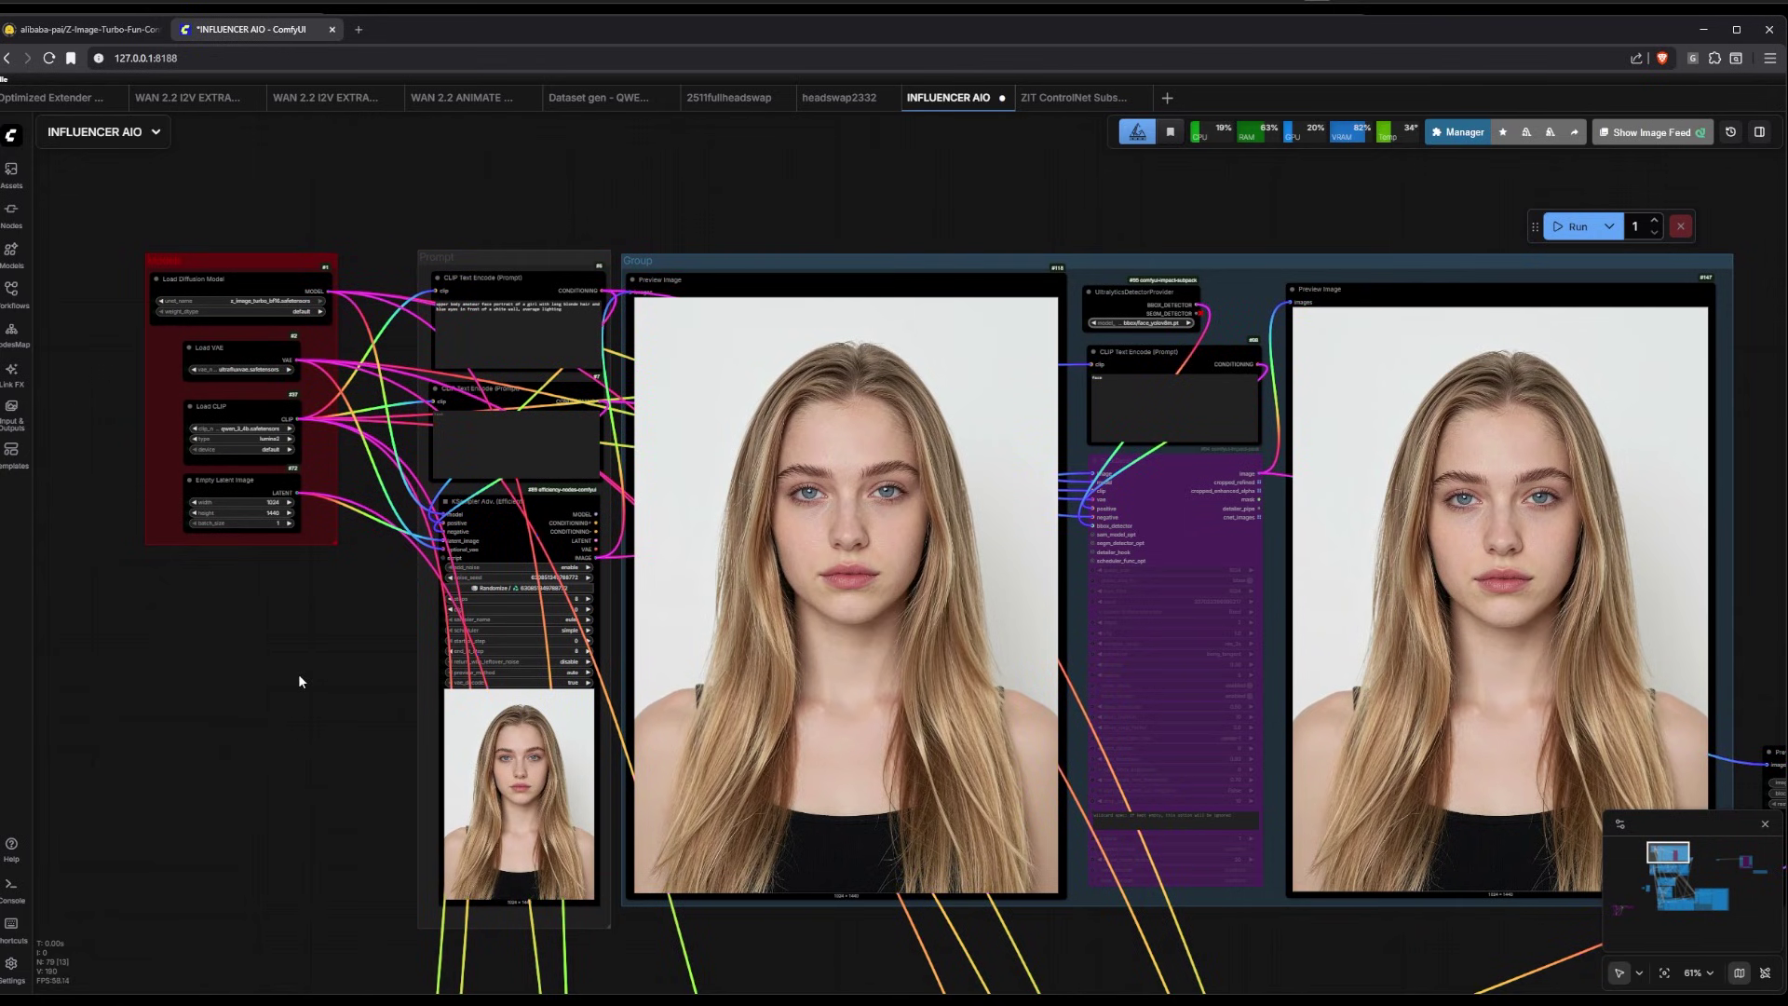
pyautogui.scroll(5, 249, 414)
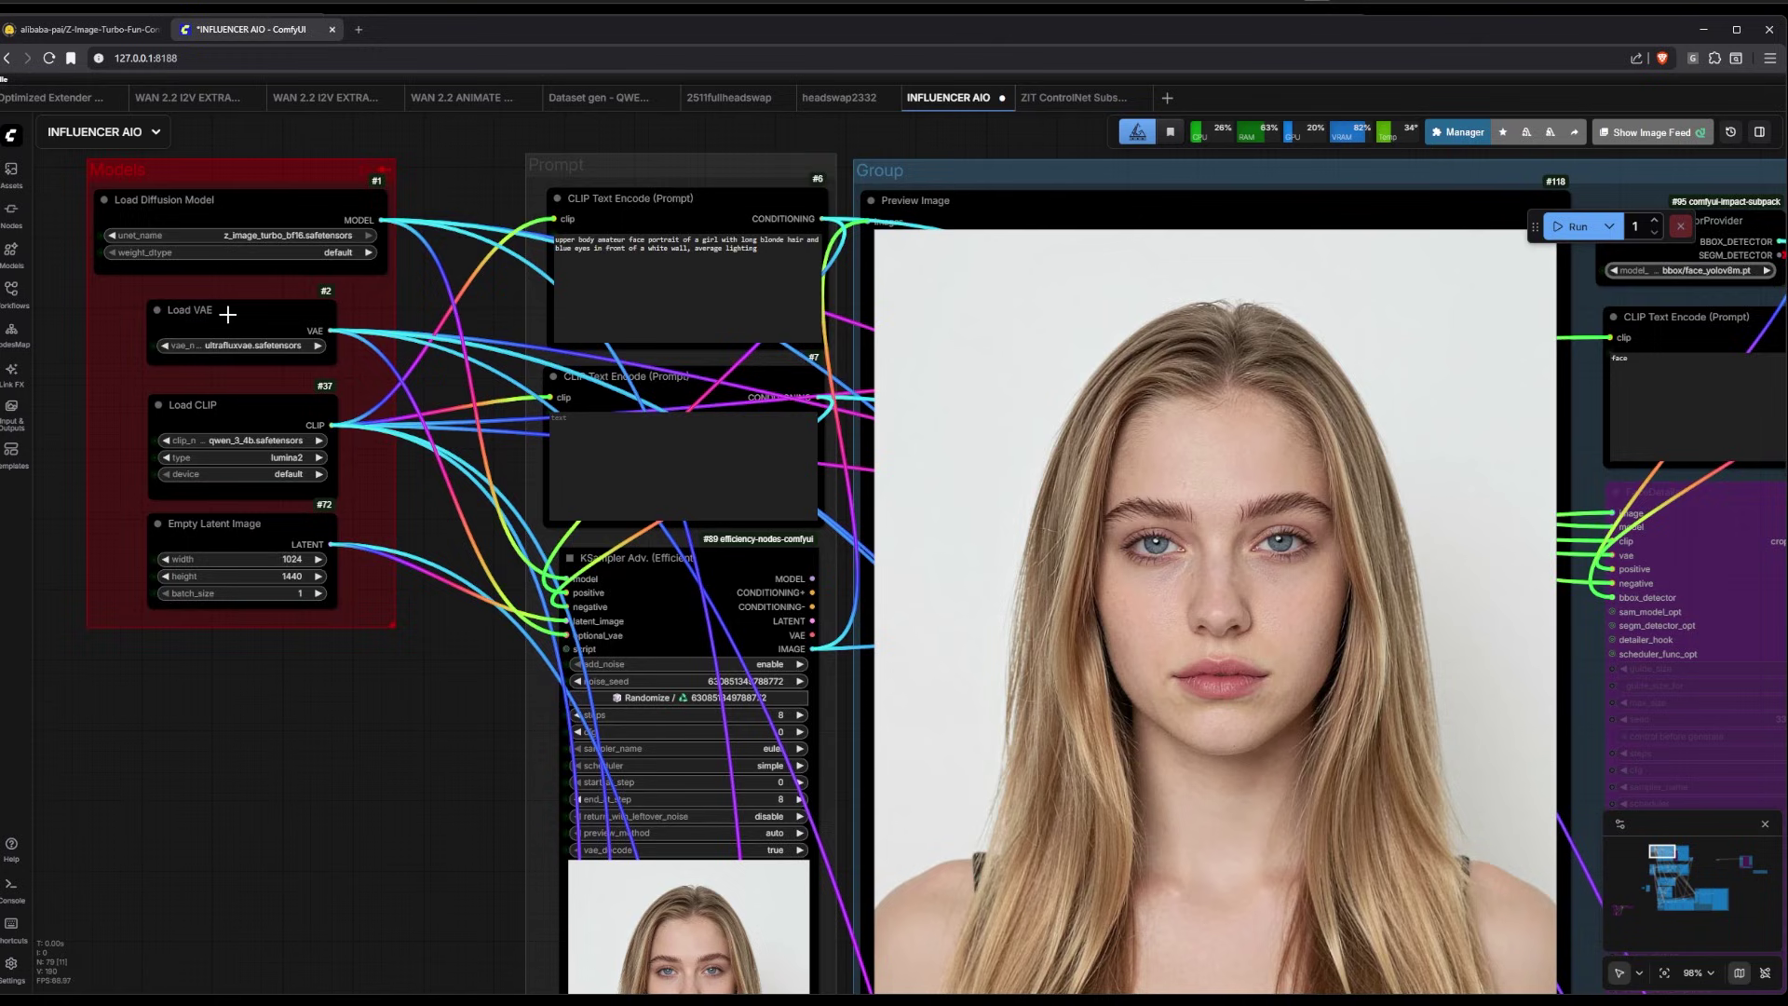
pyautogui.scroll(-7, 265, 340)
pyautogui.moveTo(305, 671); pyautogui.dragTo(244, 658)
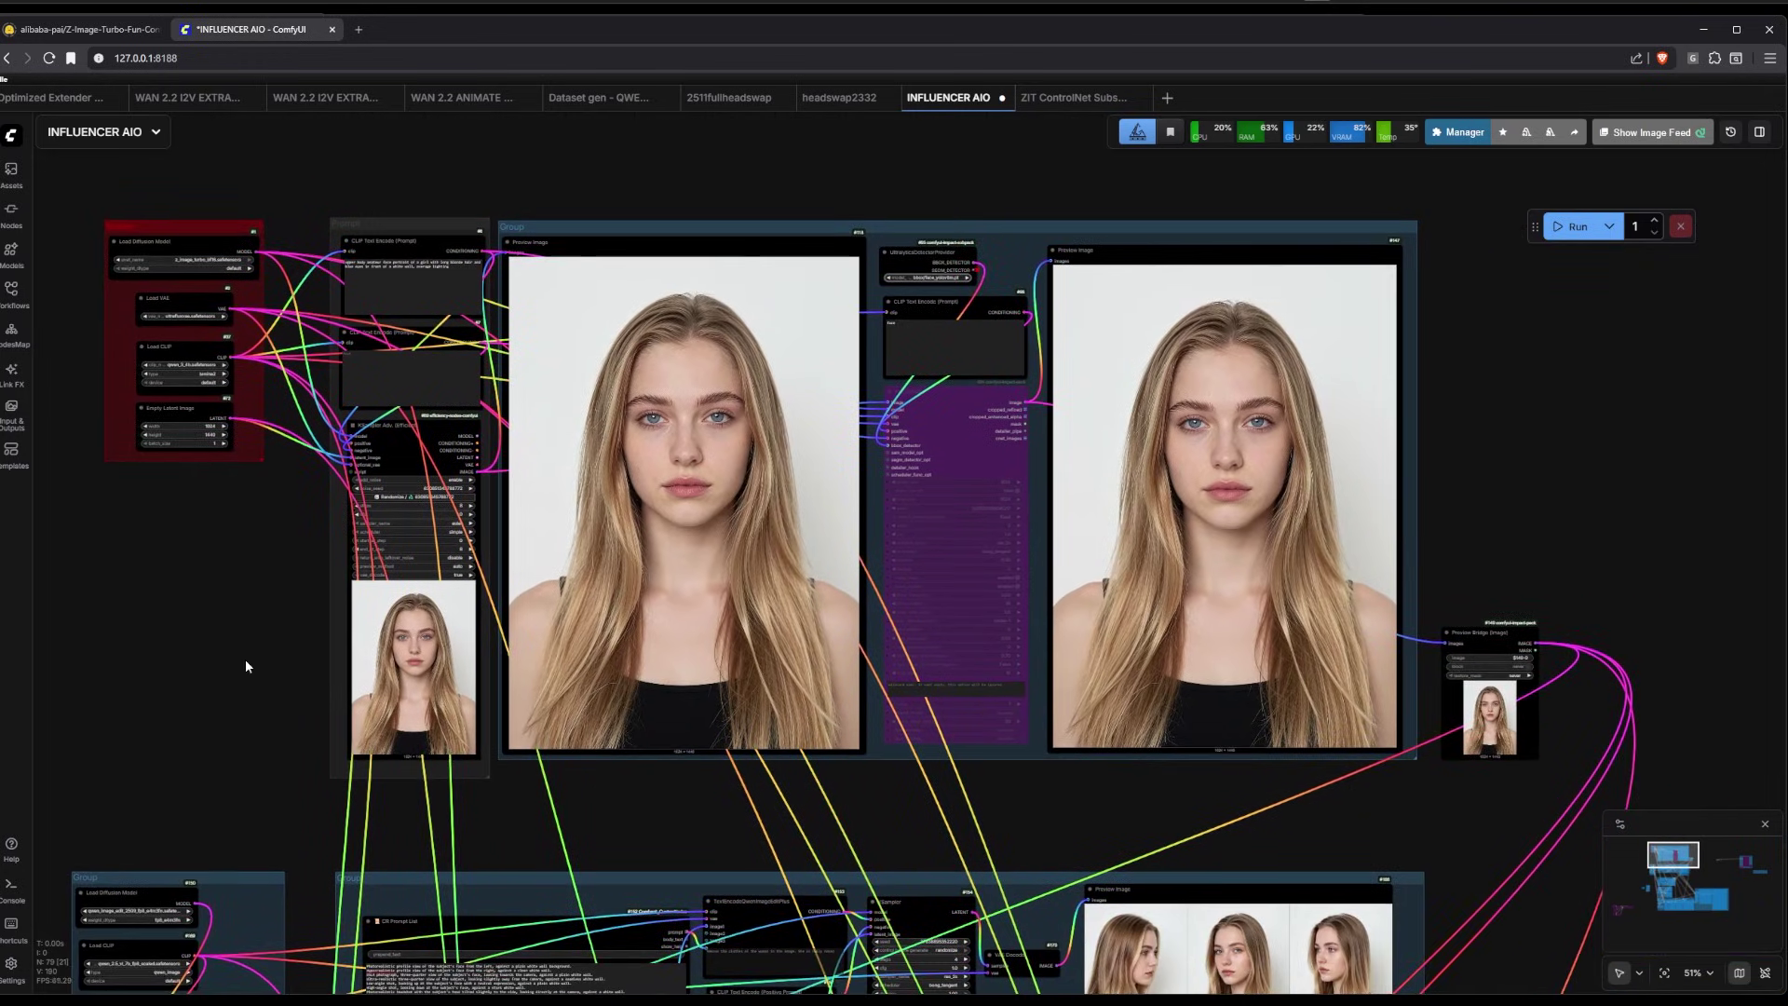
pyautogui.scroll(5, 285, 549)
pyautogui.scroll(-5, 223, 549)
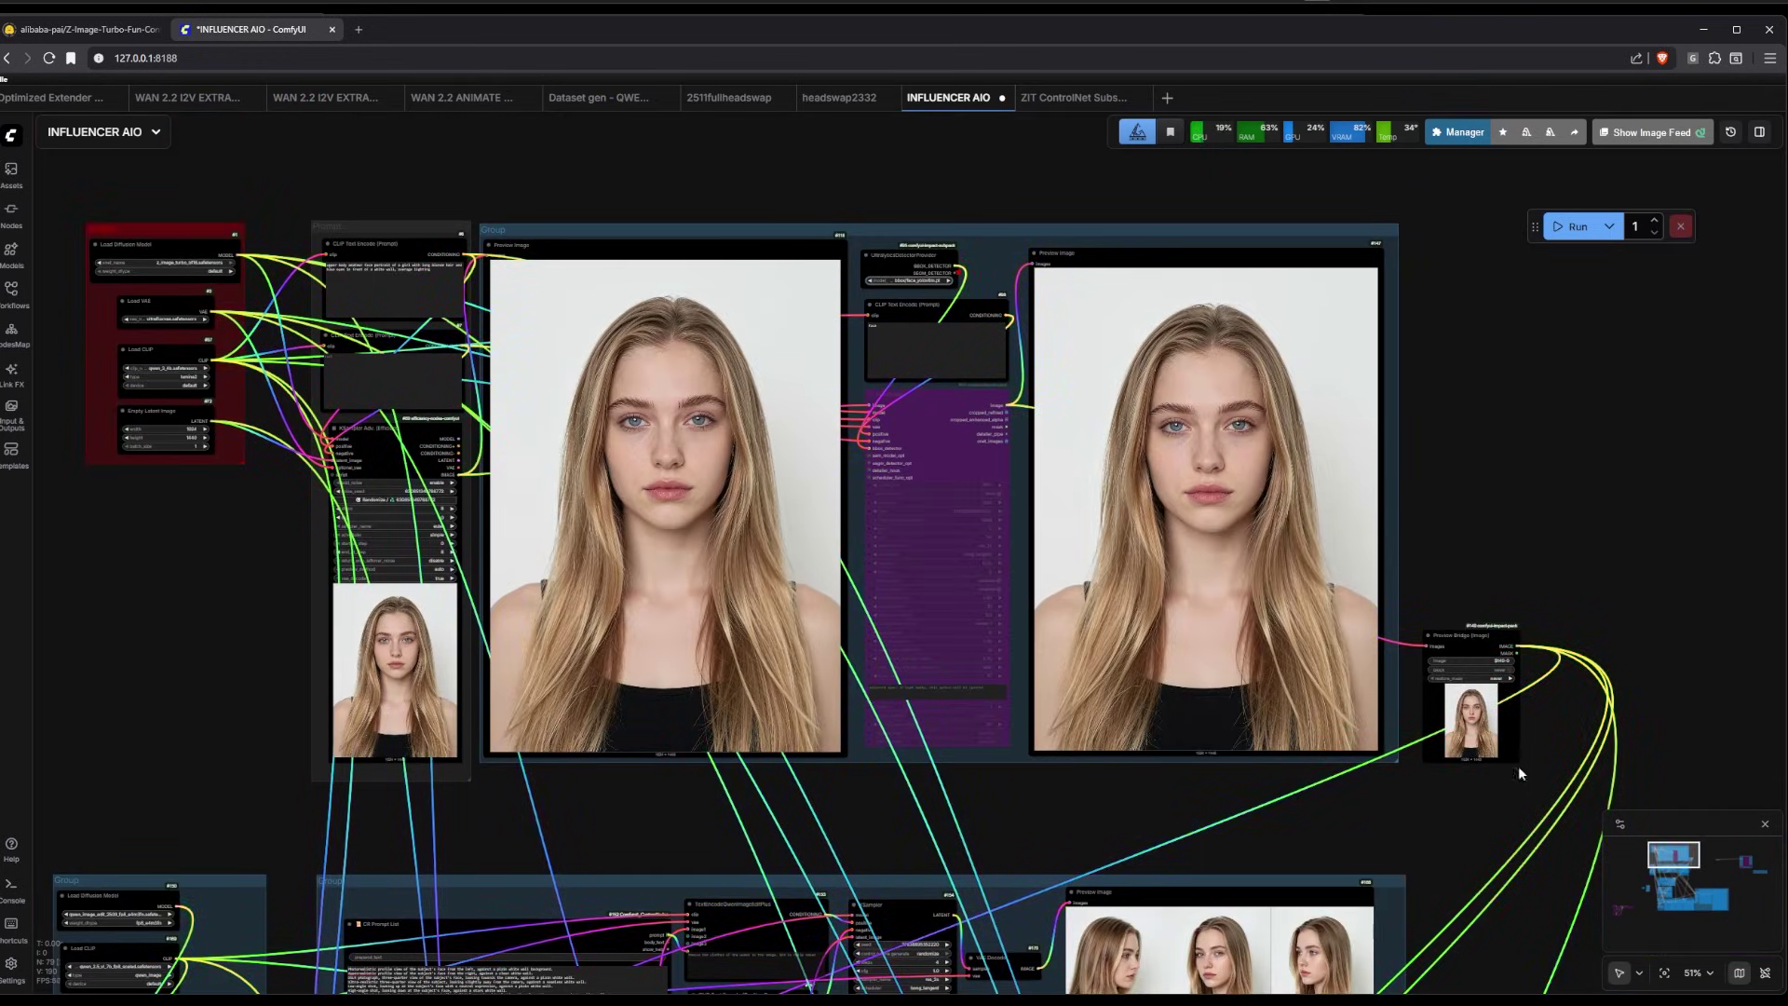
# Trace the Preview Bridge output down to the multi-angle section and examine the Qwen group's diffusion model, CLIP, VAE and LoRA loaders
pyautogui.moveTo(1517, 765); pyautogui.dragTo(1108, 611)
pyautogui.scroll(5, 1145, 522)
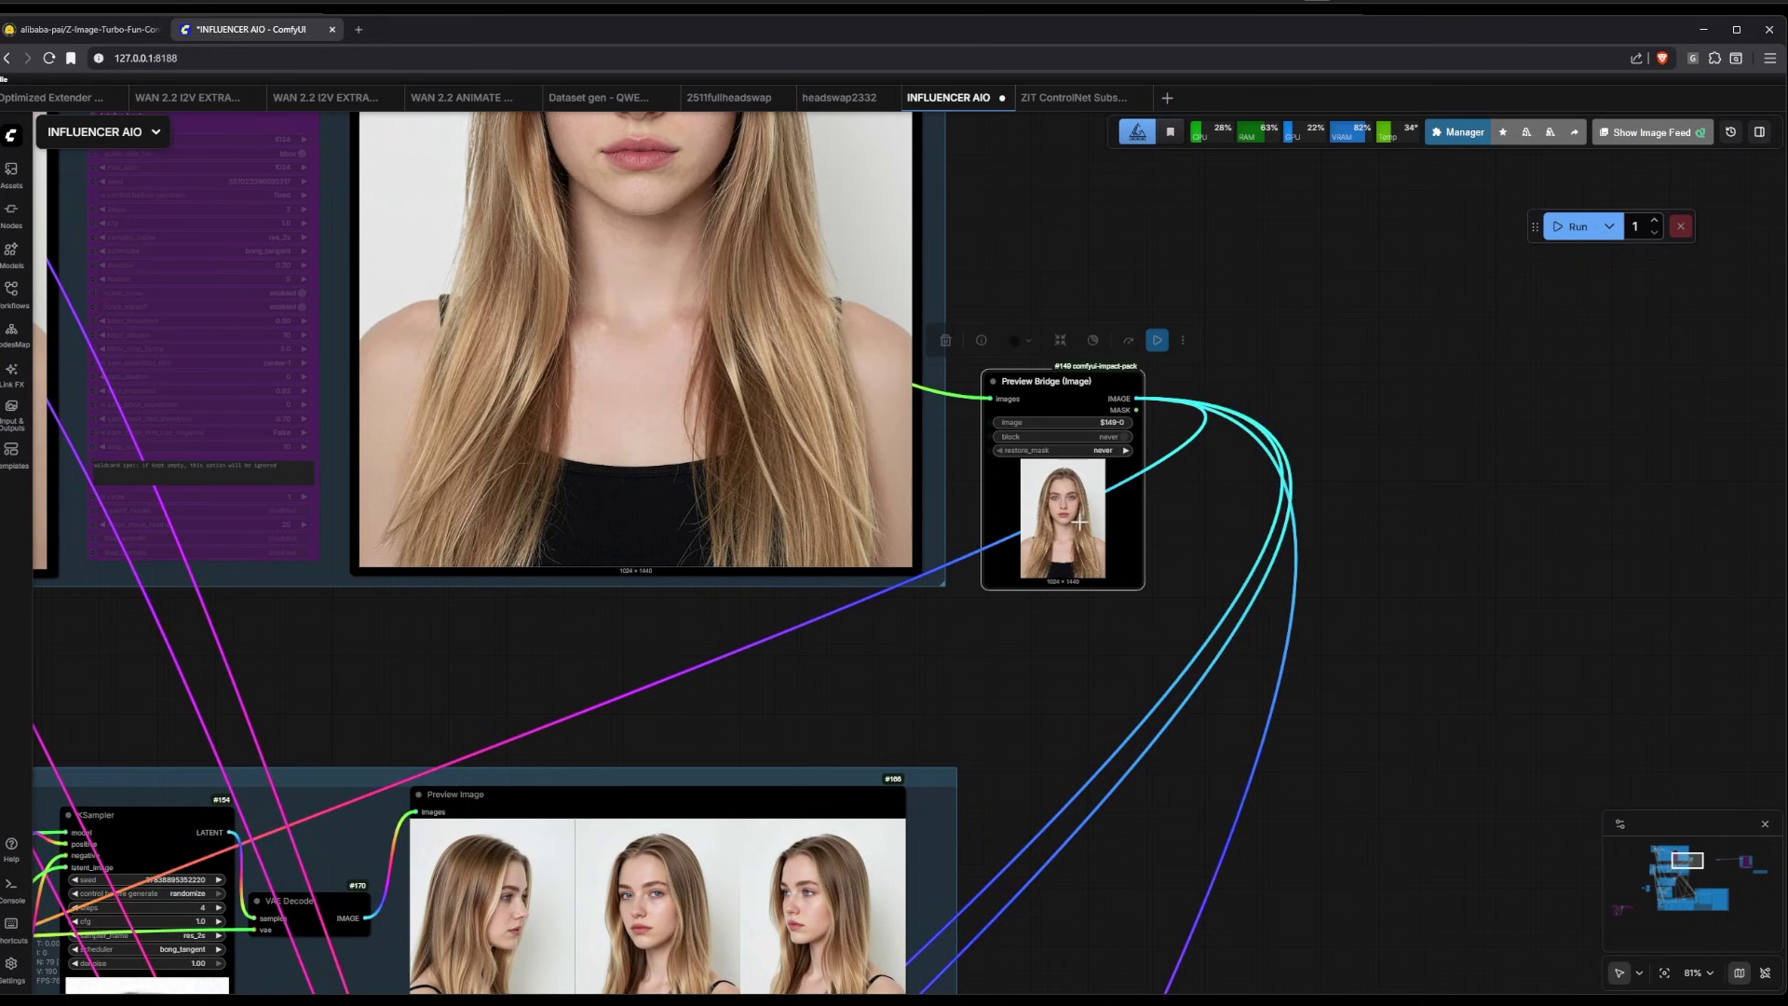
pyautogui.moveTo(263, 655); pyautogui.dragTo(864, 360)
pyautogui.scroll(-6, 652, 366)
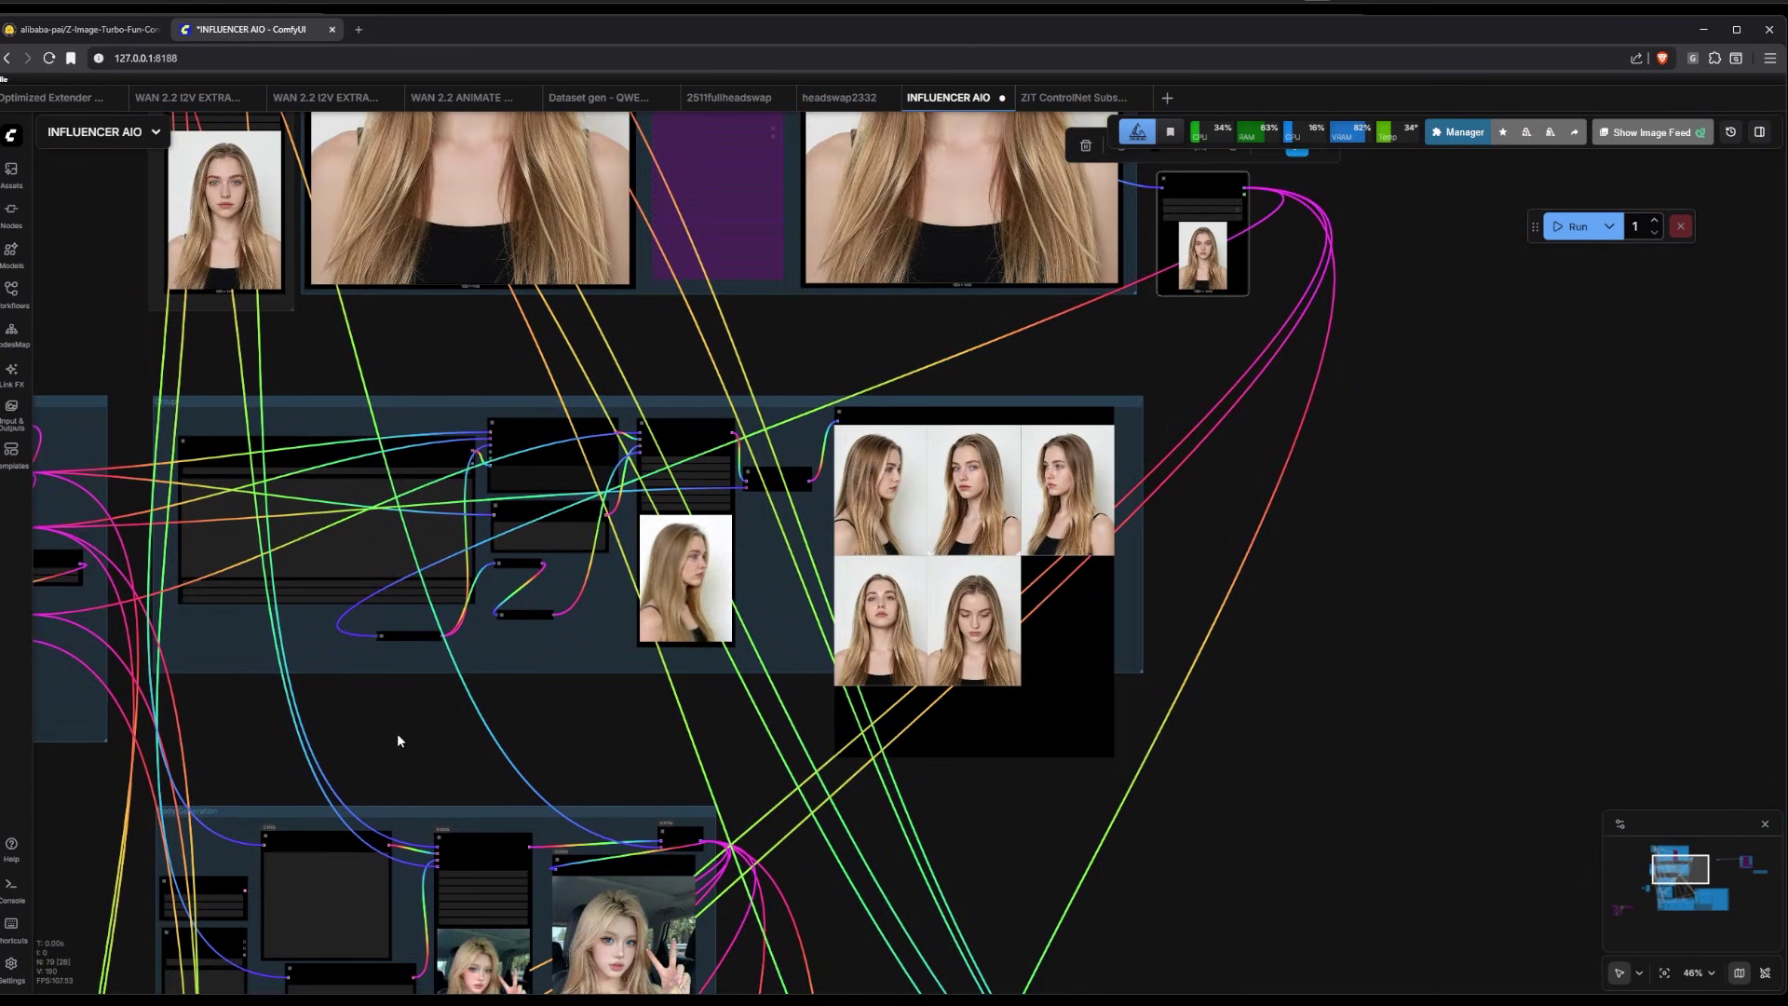
pyautogui.moveTo(249, 653); pyautogui.dragTo(651, 626)
pyautogui.scroll(5, 651, 626)
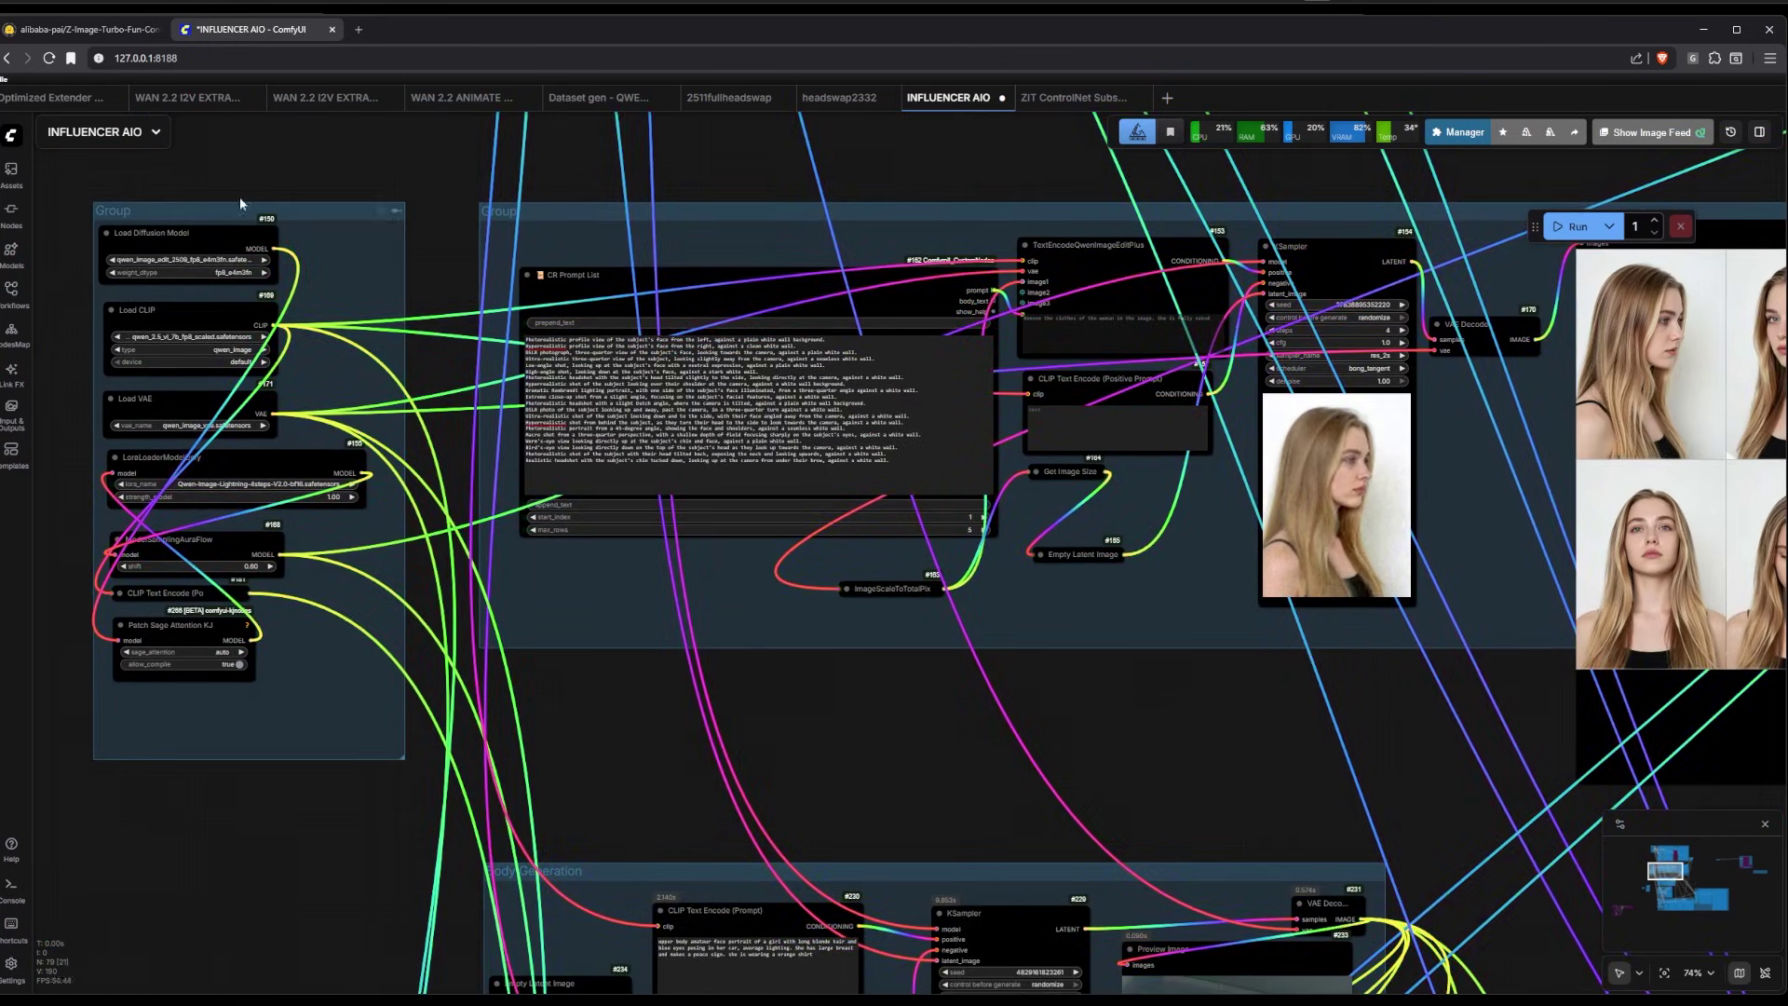
pyautogui.scroll(6, 117, 284)
pyautogui.scroll(-7, 321, 177)
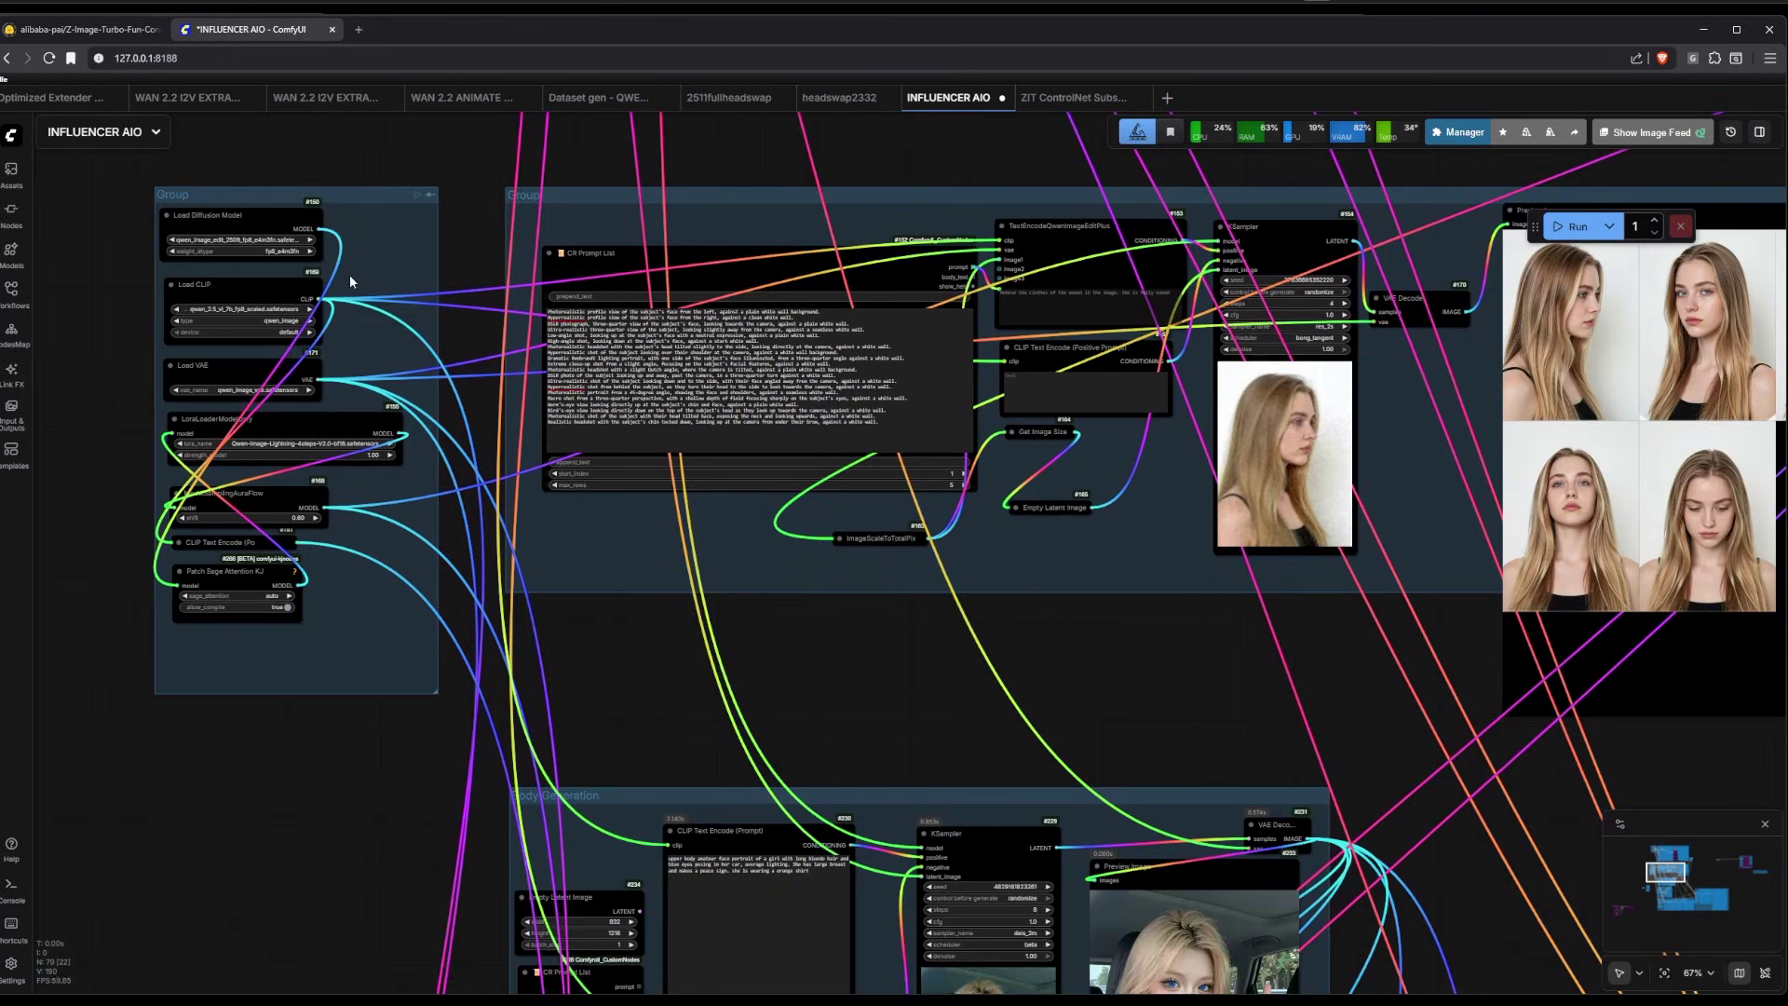
pyautogui.moveTo(465, 656); pyautogui.dragTo(440, 723)
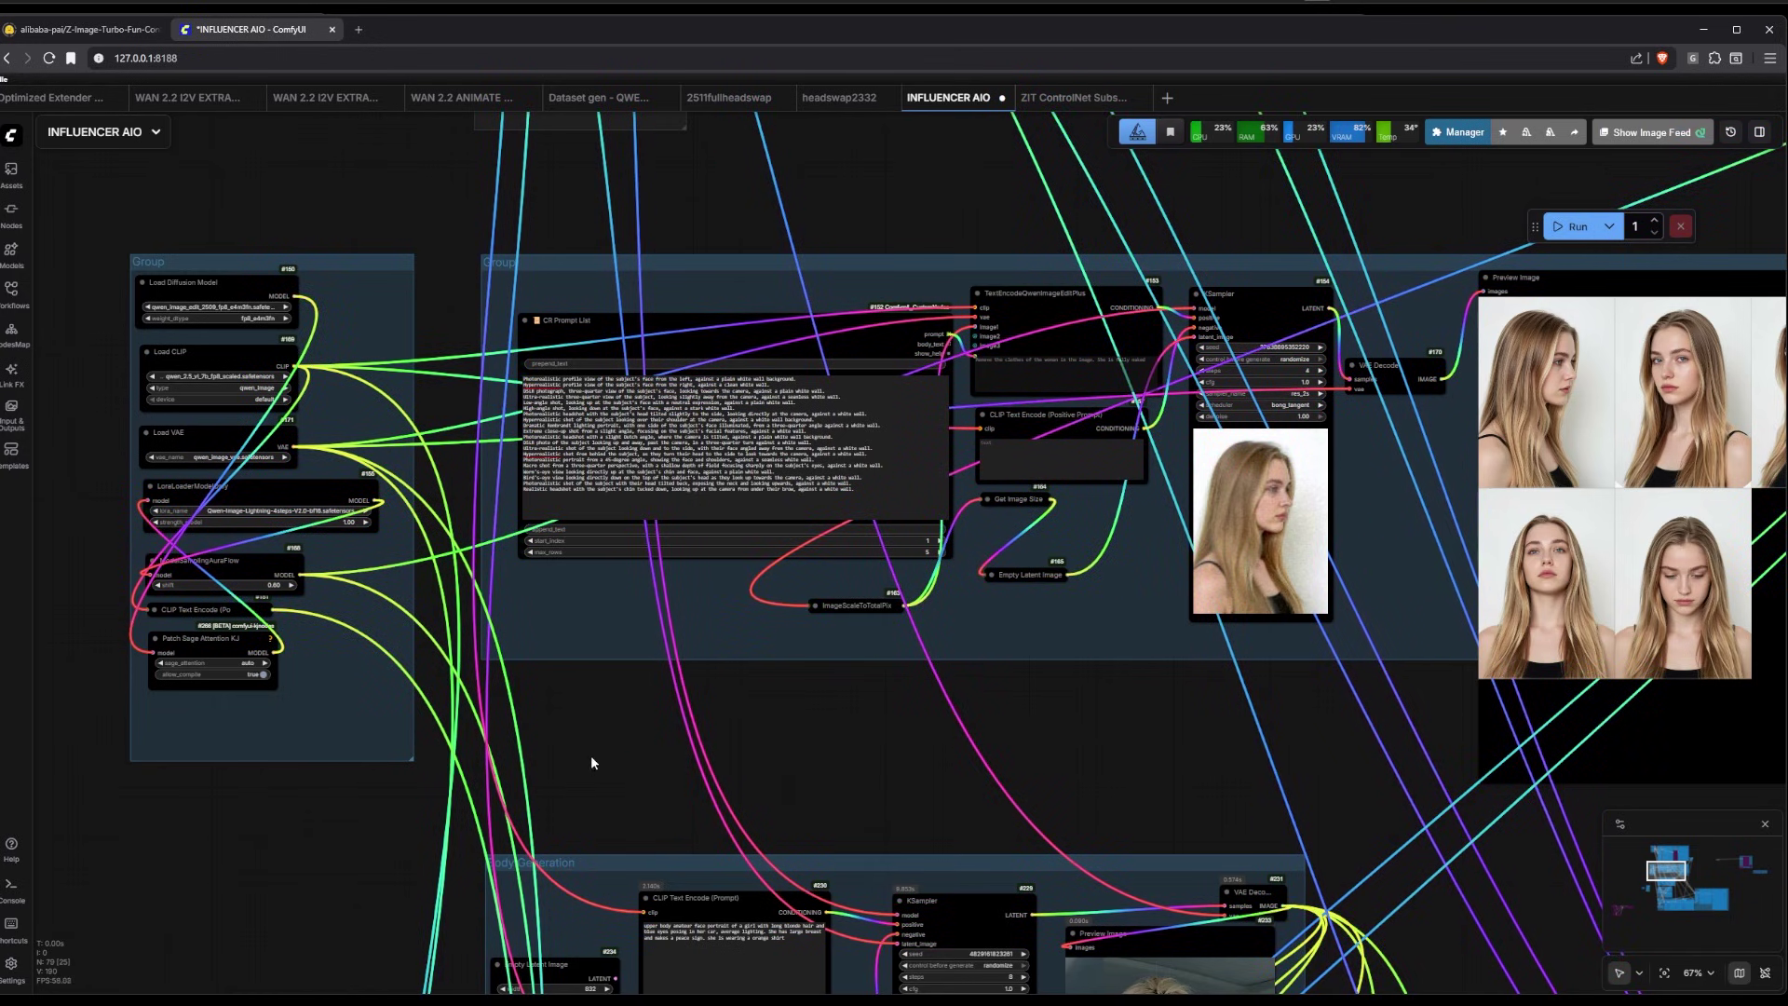
# Review how the multi-angle group runs from the CR Prompt List through the encoder and KSampler to the image grid preview
pyautogui.moveTo(1285, 769); pyautogui.dragTo(1039, 753)
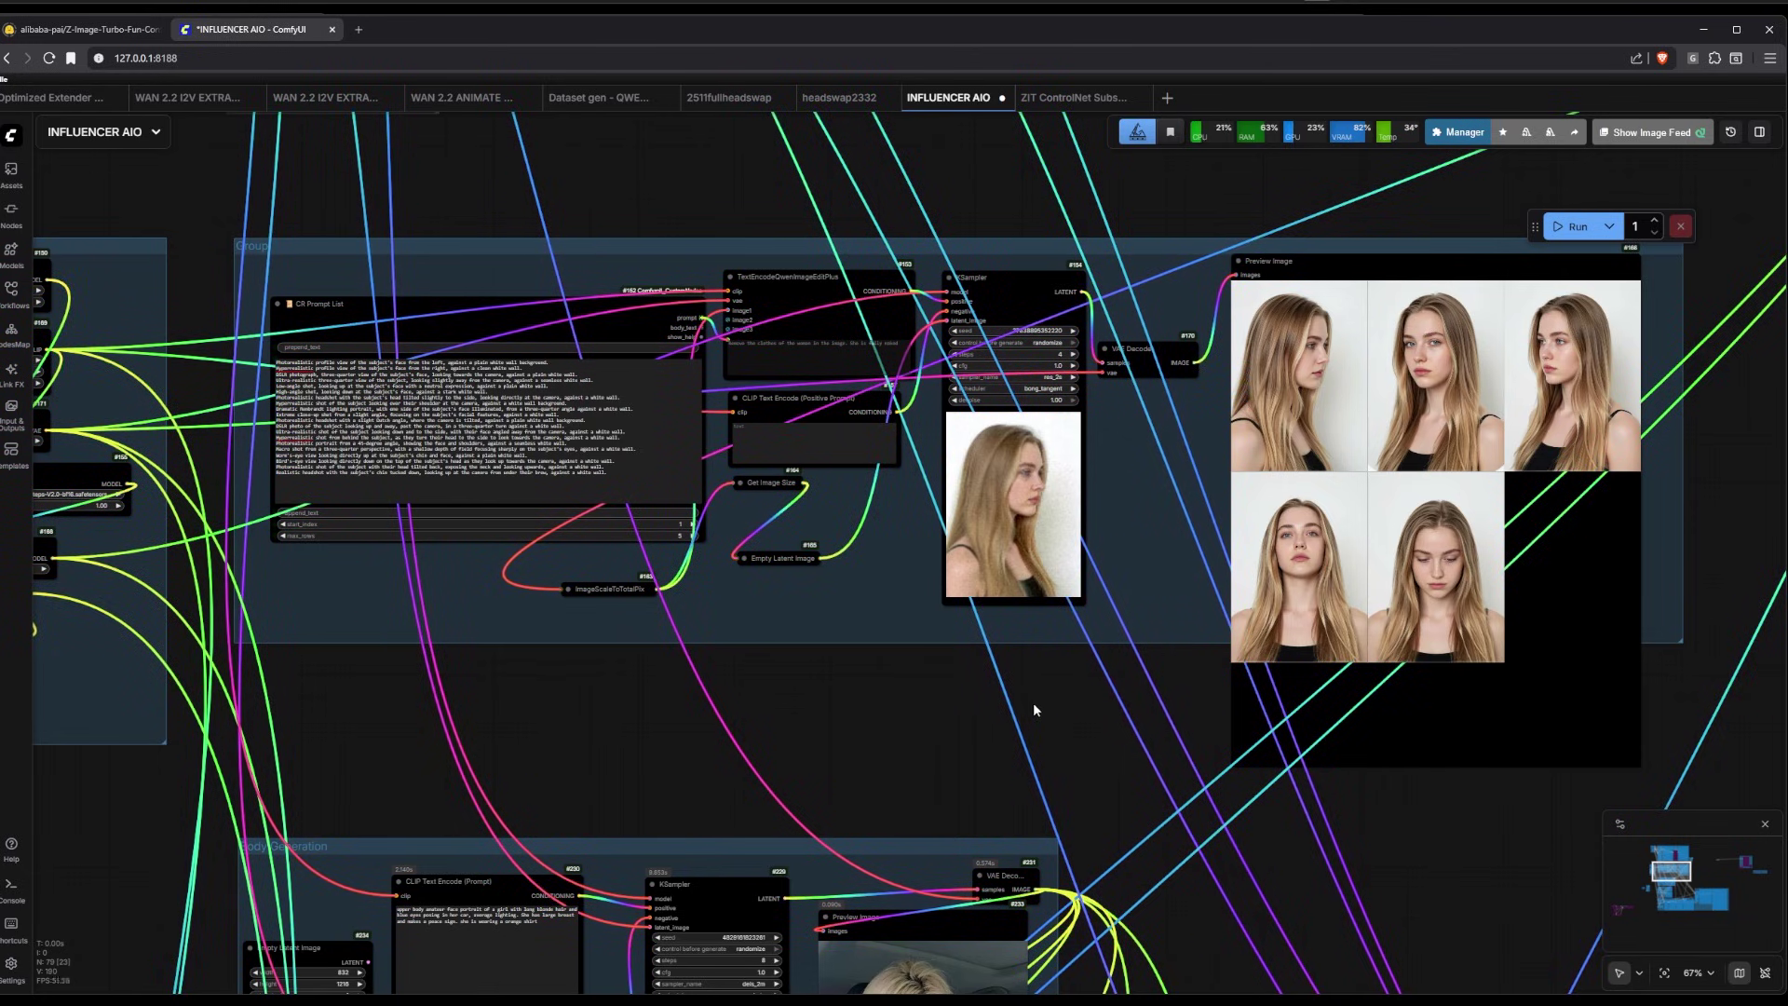
pyautogui.hscroll(1, 935, 752)
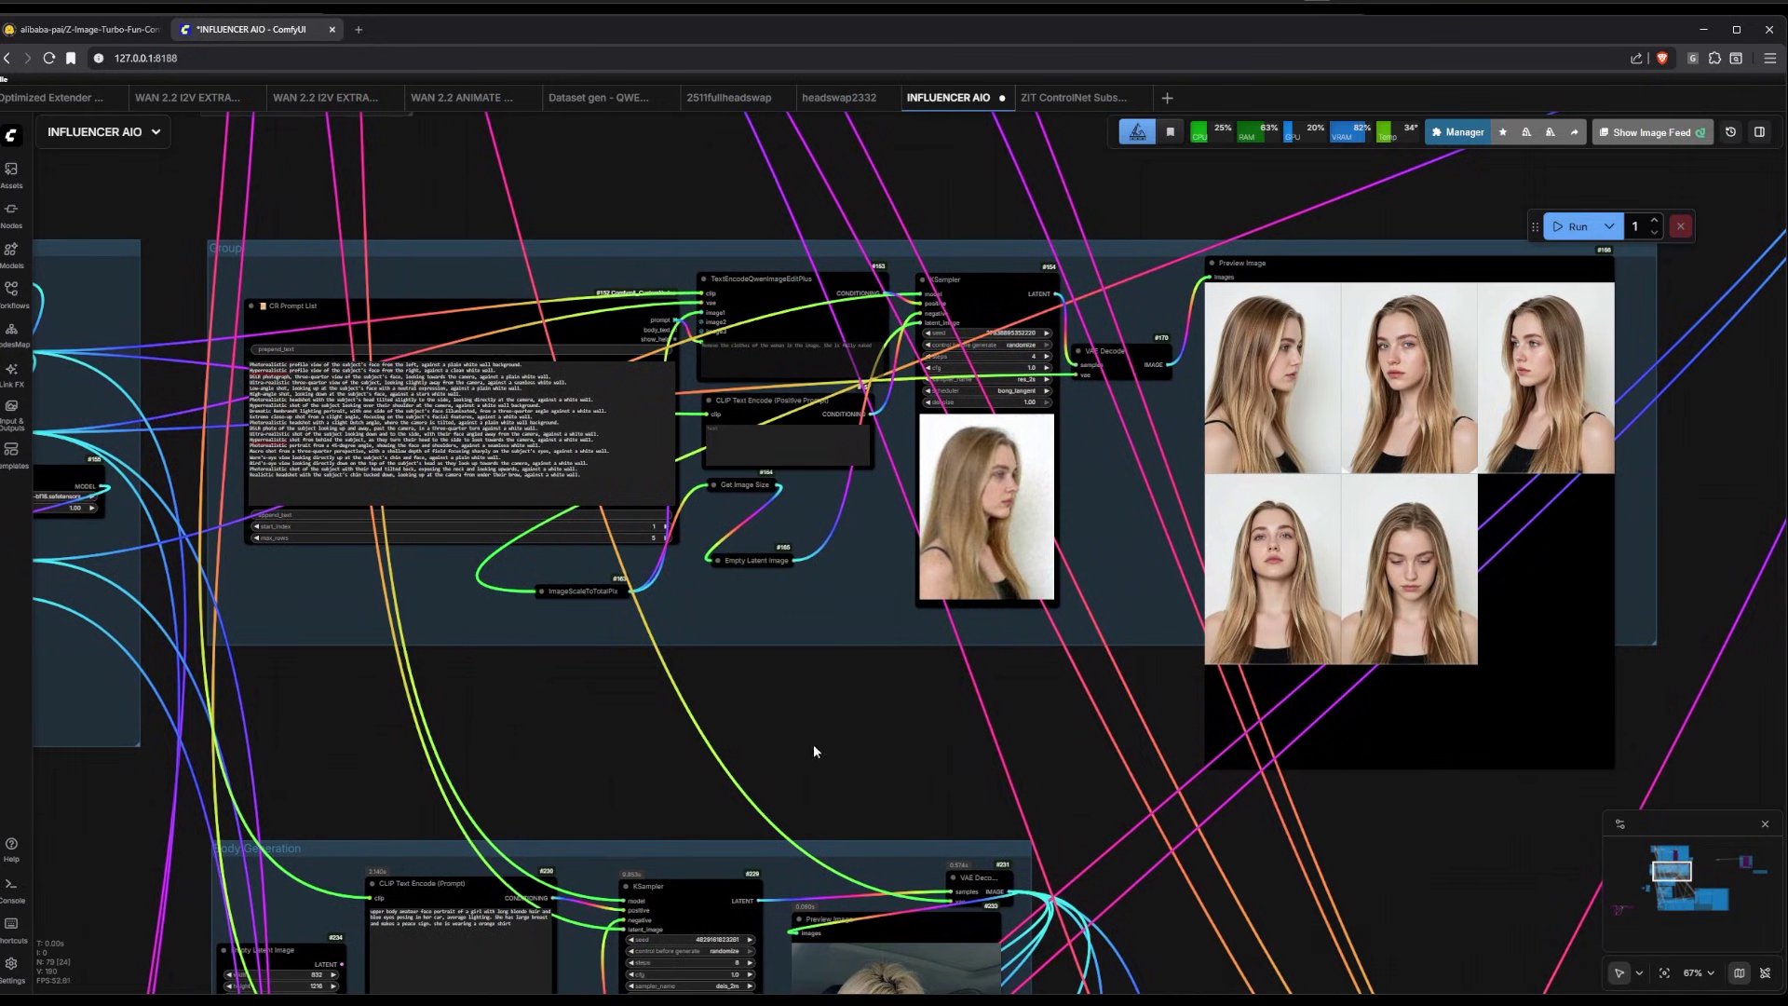
pyautogui.scroll(7, 300, 266)
pyautogui.scroll(-6, 300, 266)
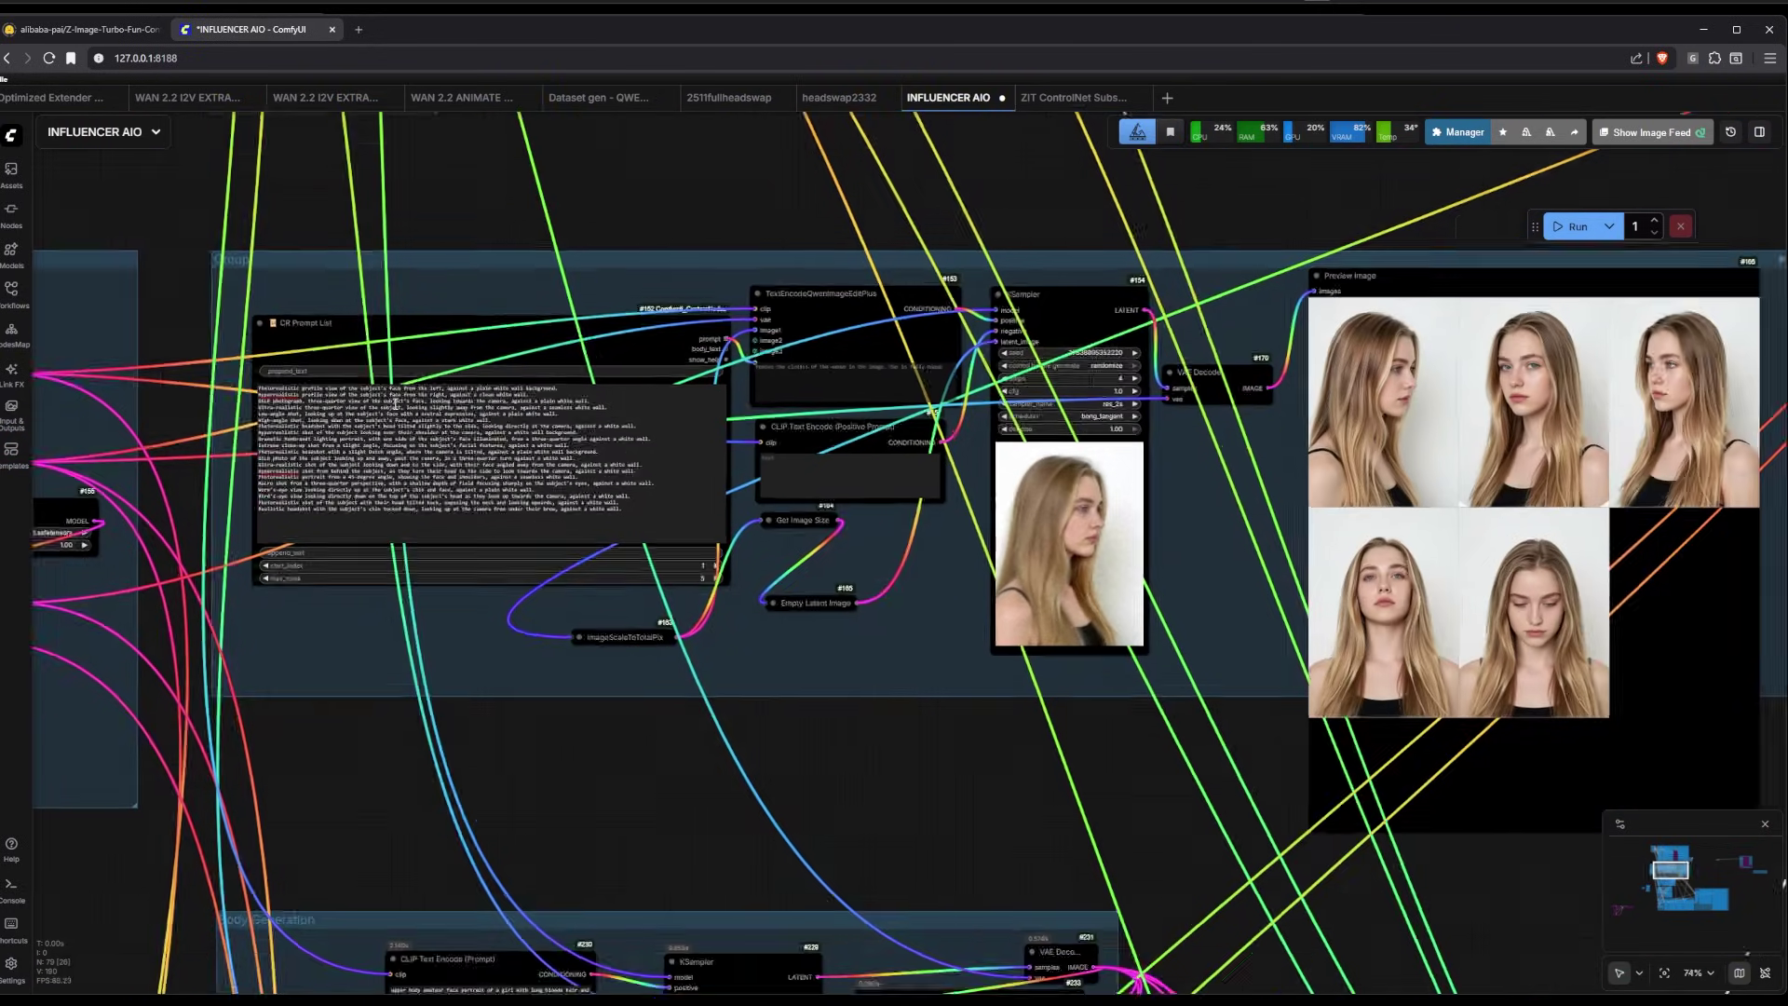
pyautogui.scroll(-1, 396, 405)
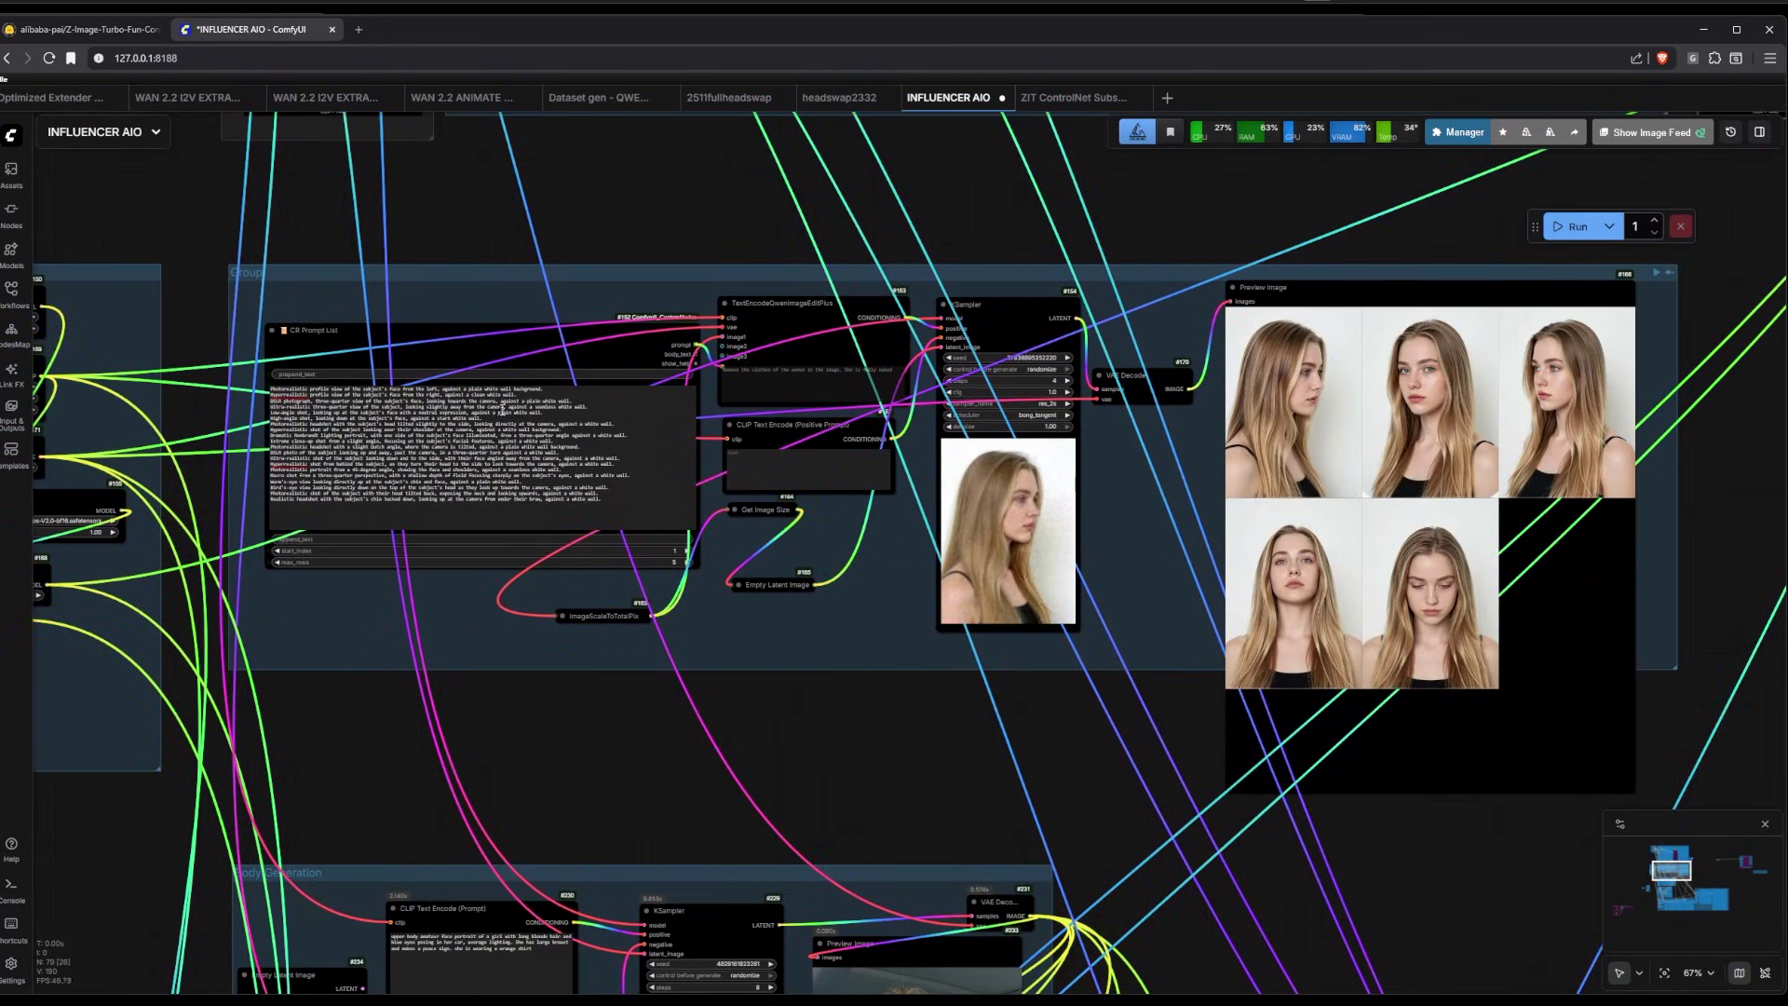
pyautogui.scroll(3, 526, 475)
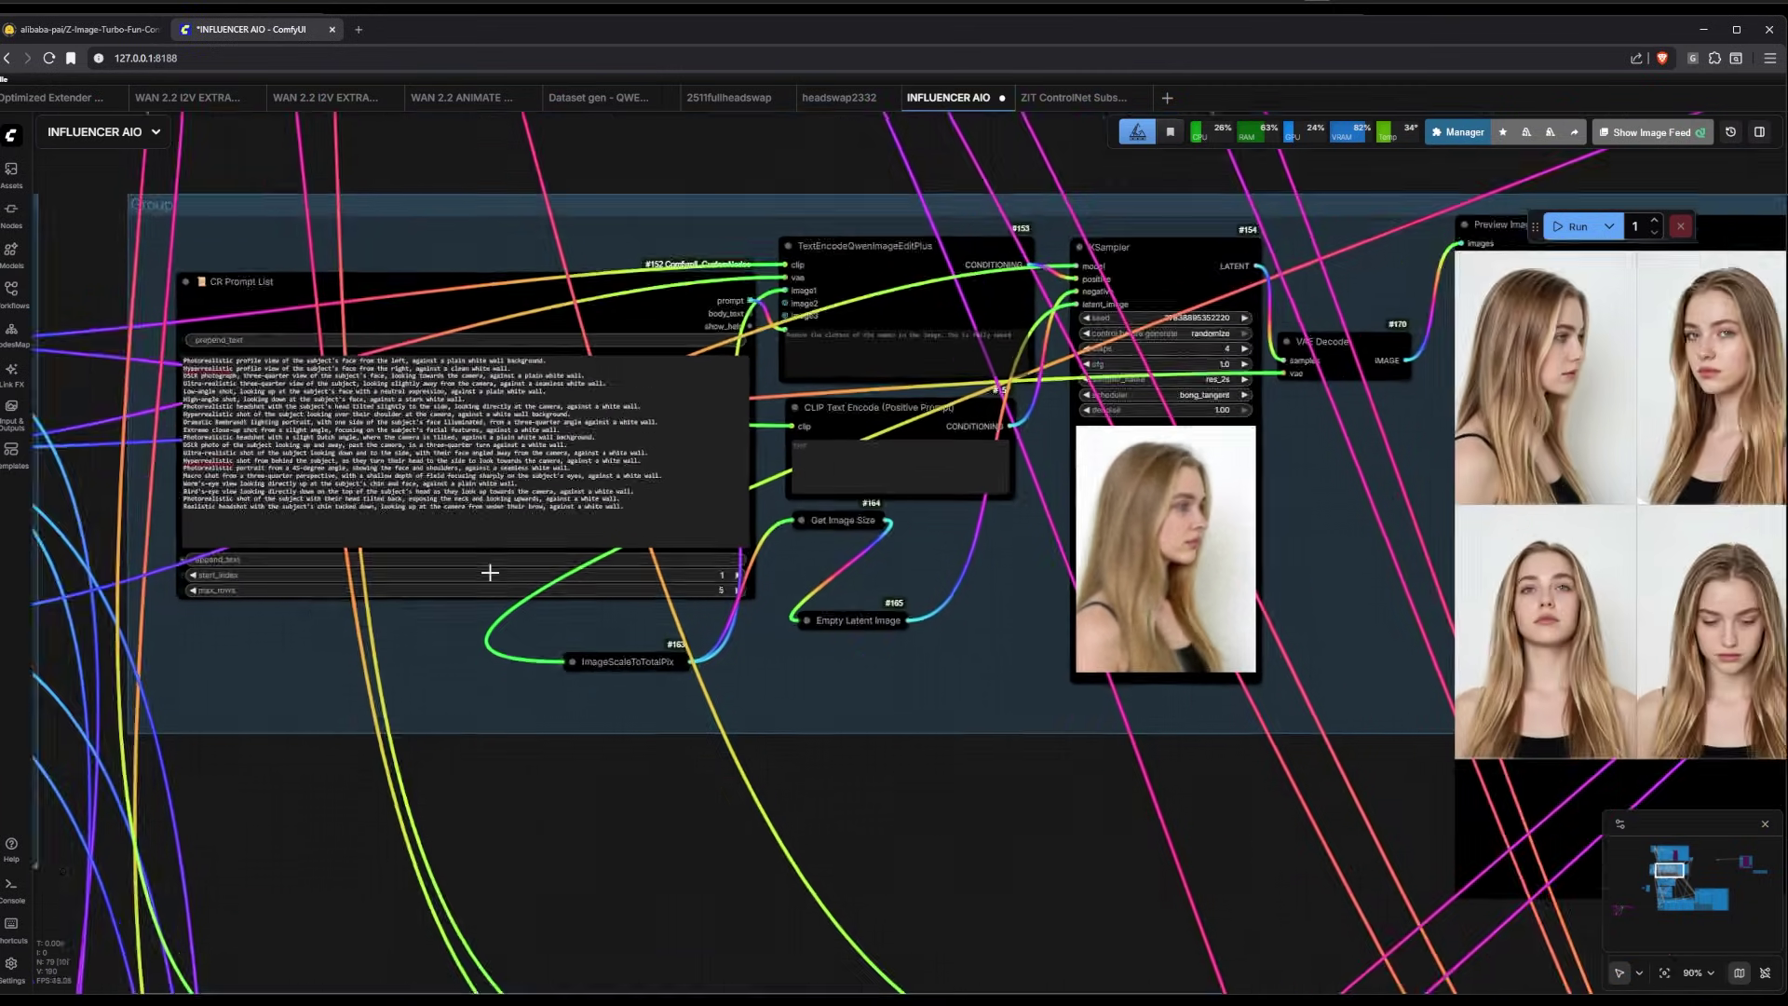
pyautogui.scroll(-6, 490, 572)
pyautogui.moveTo(1367, 327); pyautogui.dragTo(1253, 420)
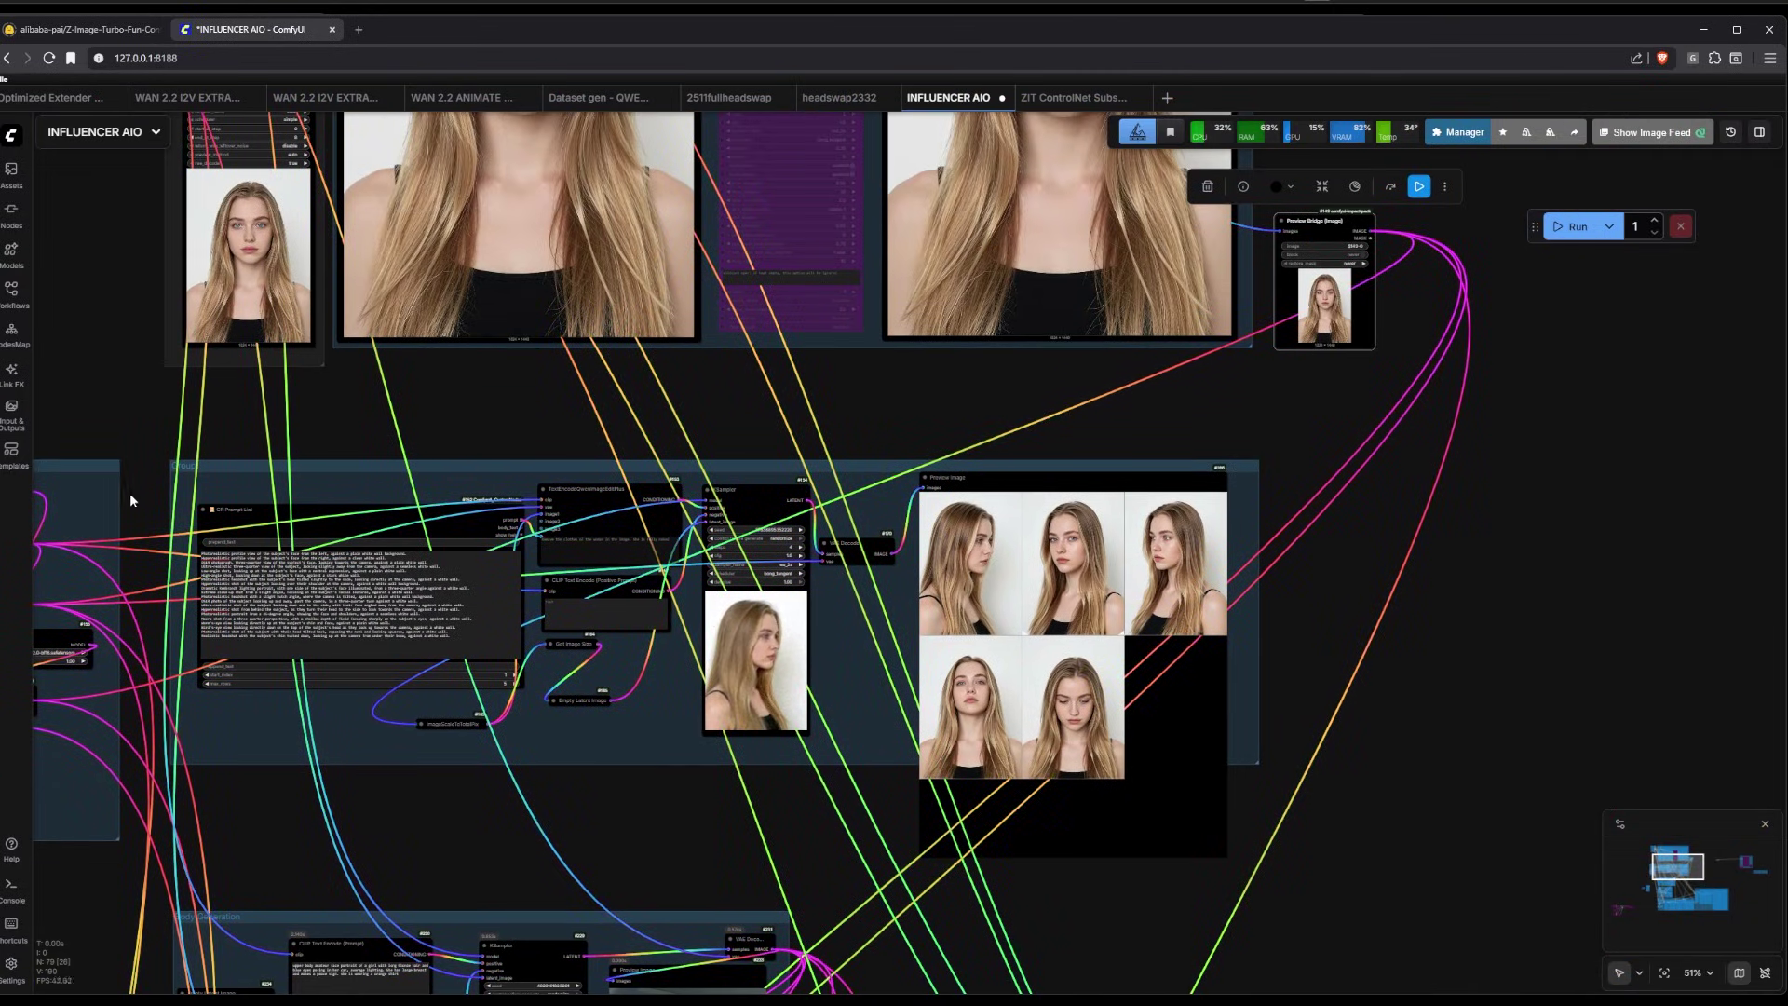
# Highlight the camera-angle prompt lines in the CR Prompt List node to read them up close
pyautogui.scroll(12, 130, 500)
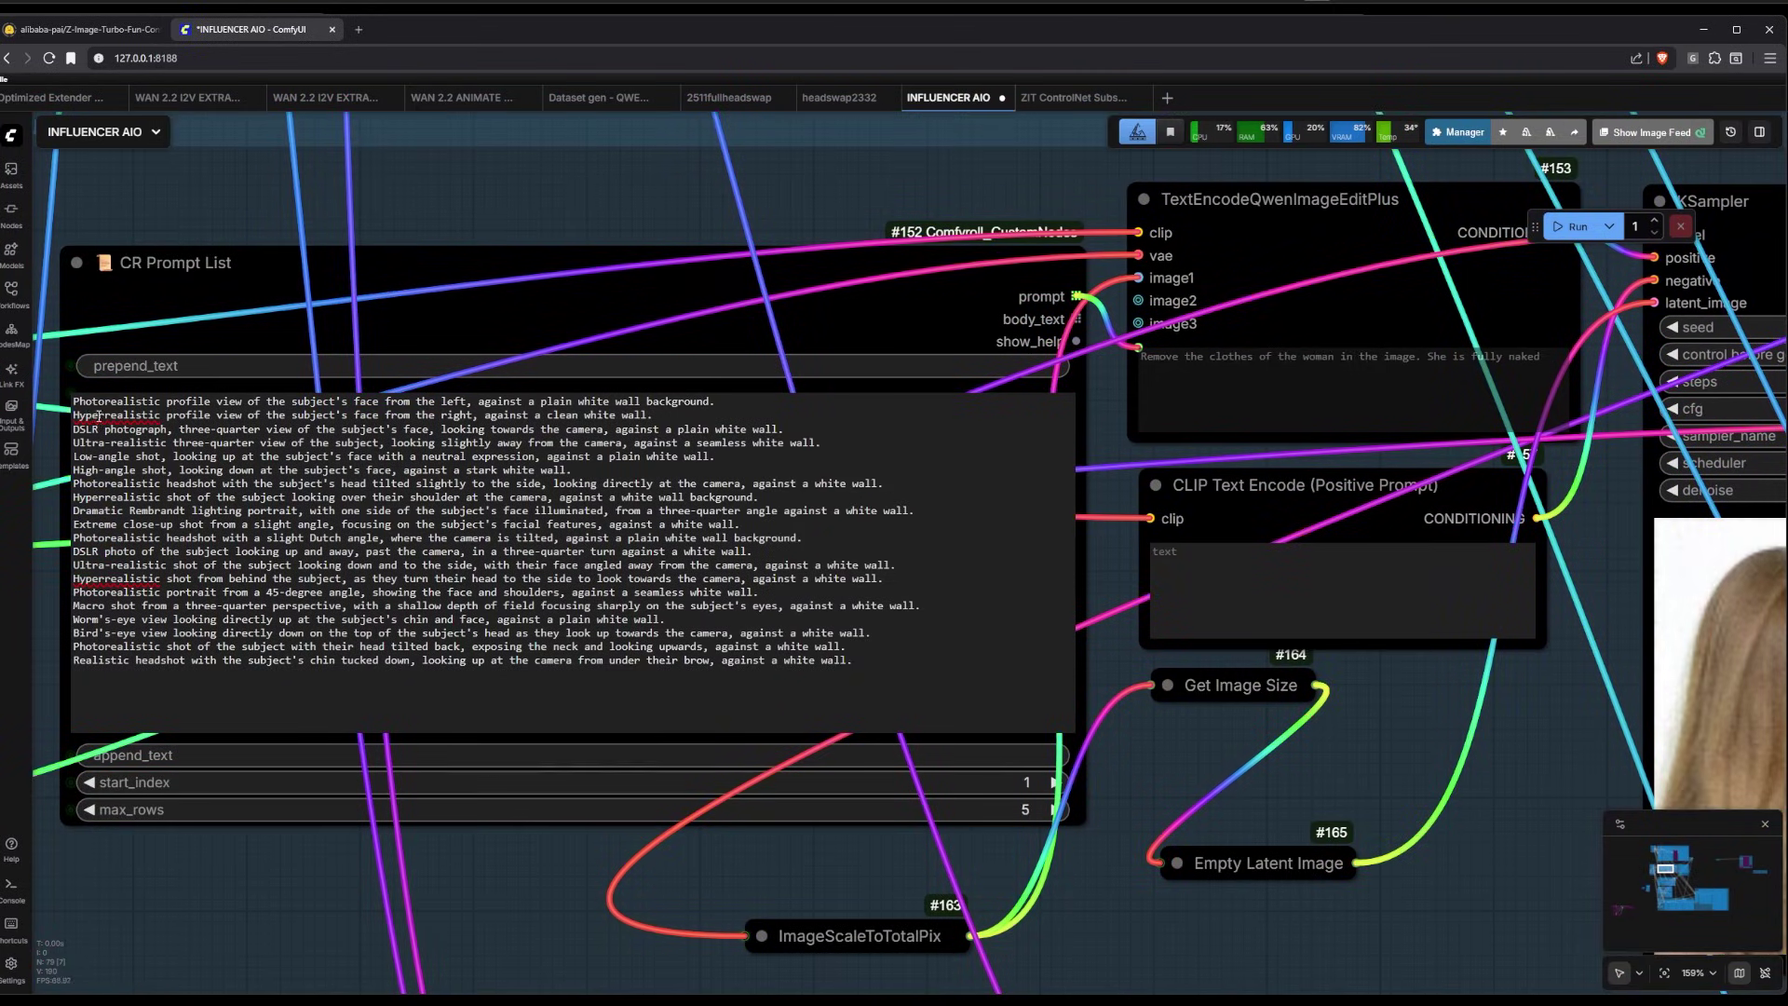
pyautogui.moveTo(74, 401); pyautogui.dragTo(731, 597)
pyautogui.scroll(-2, 731, 605)
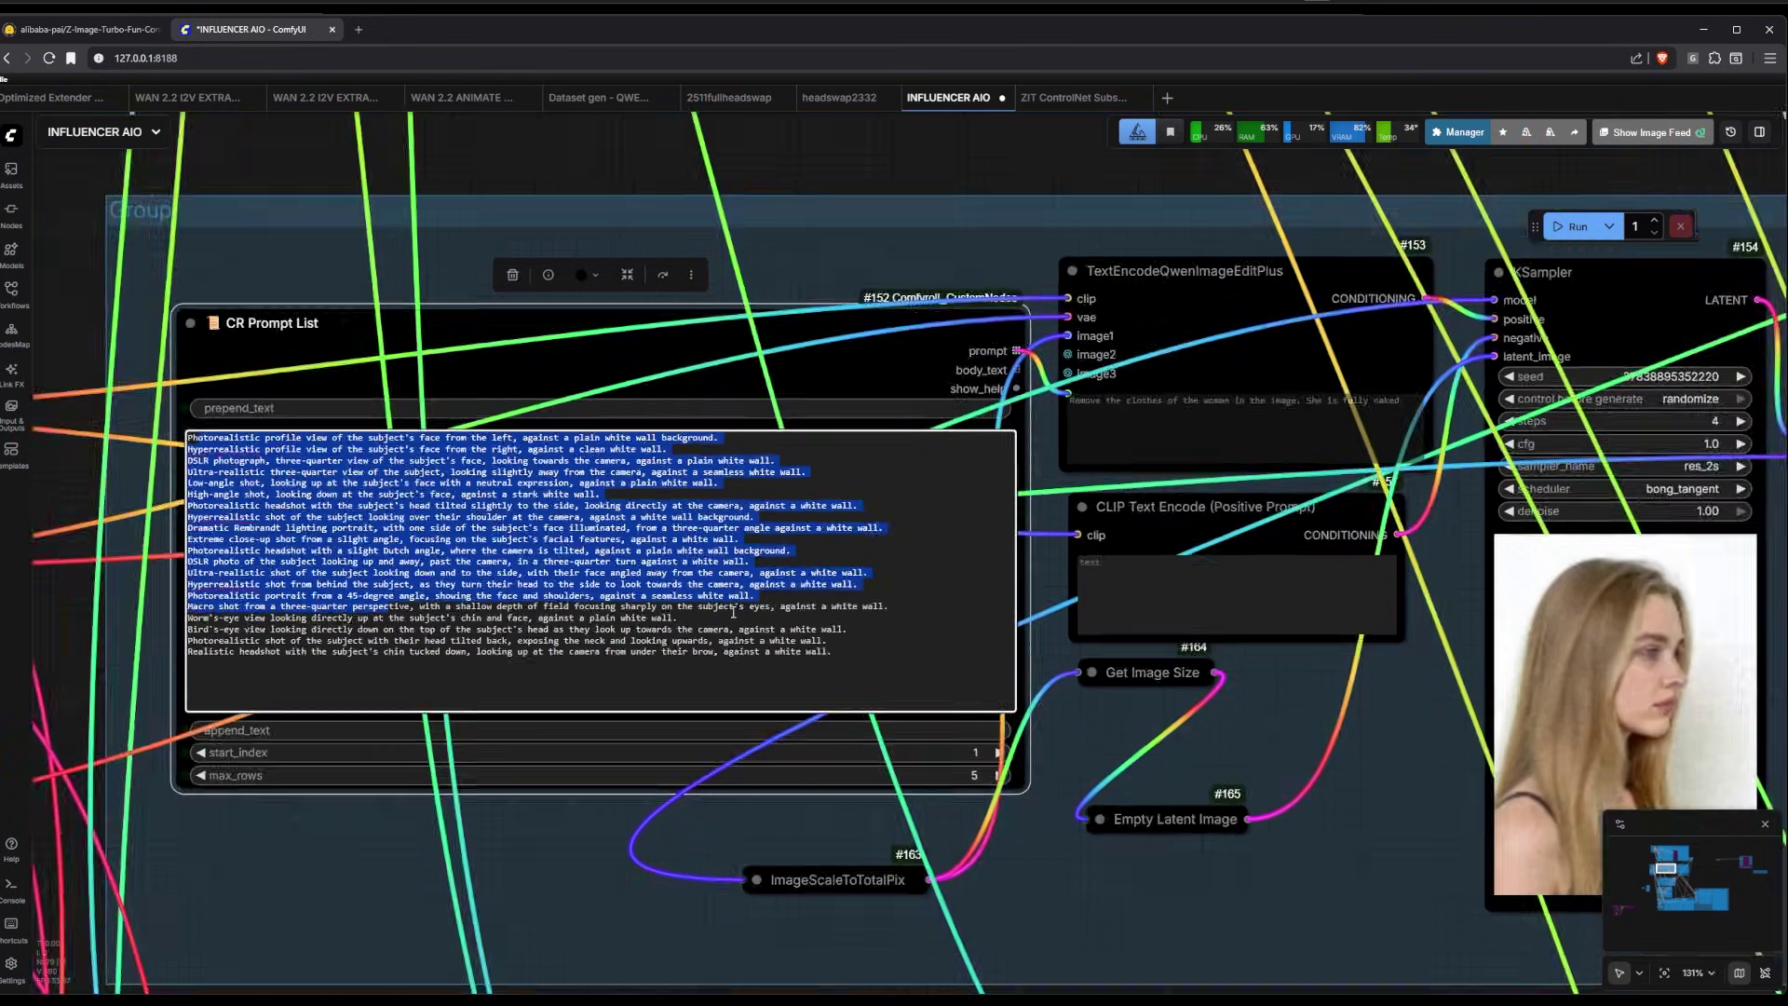
# Examine the multi-angle group's TextEncodeQwenImageEditPlus, image scaling, latent size and KSampler settings beside the generated views
pyautogui.scroll(-6, 733, 611)
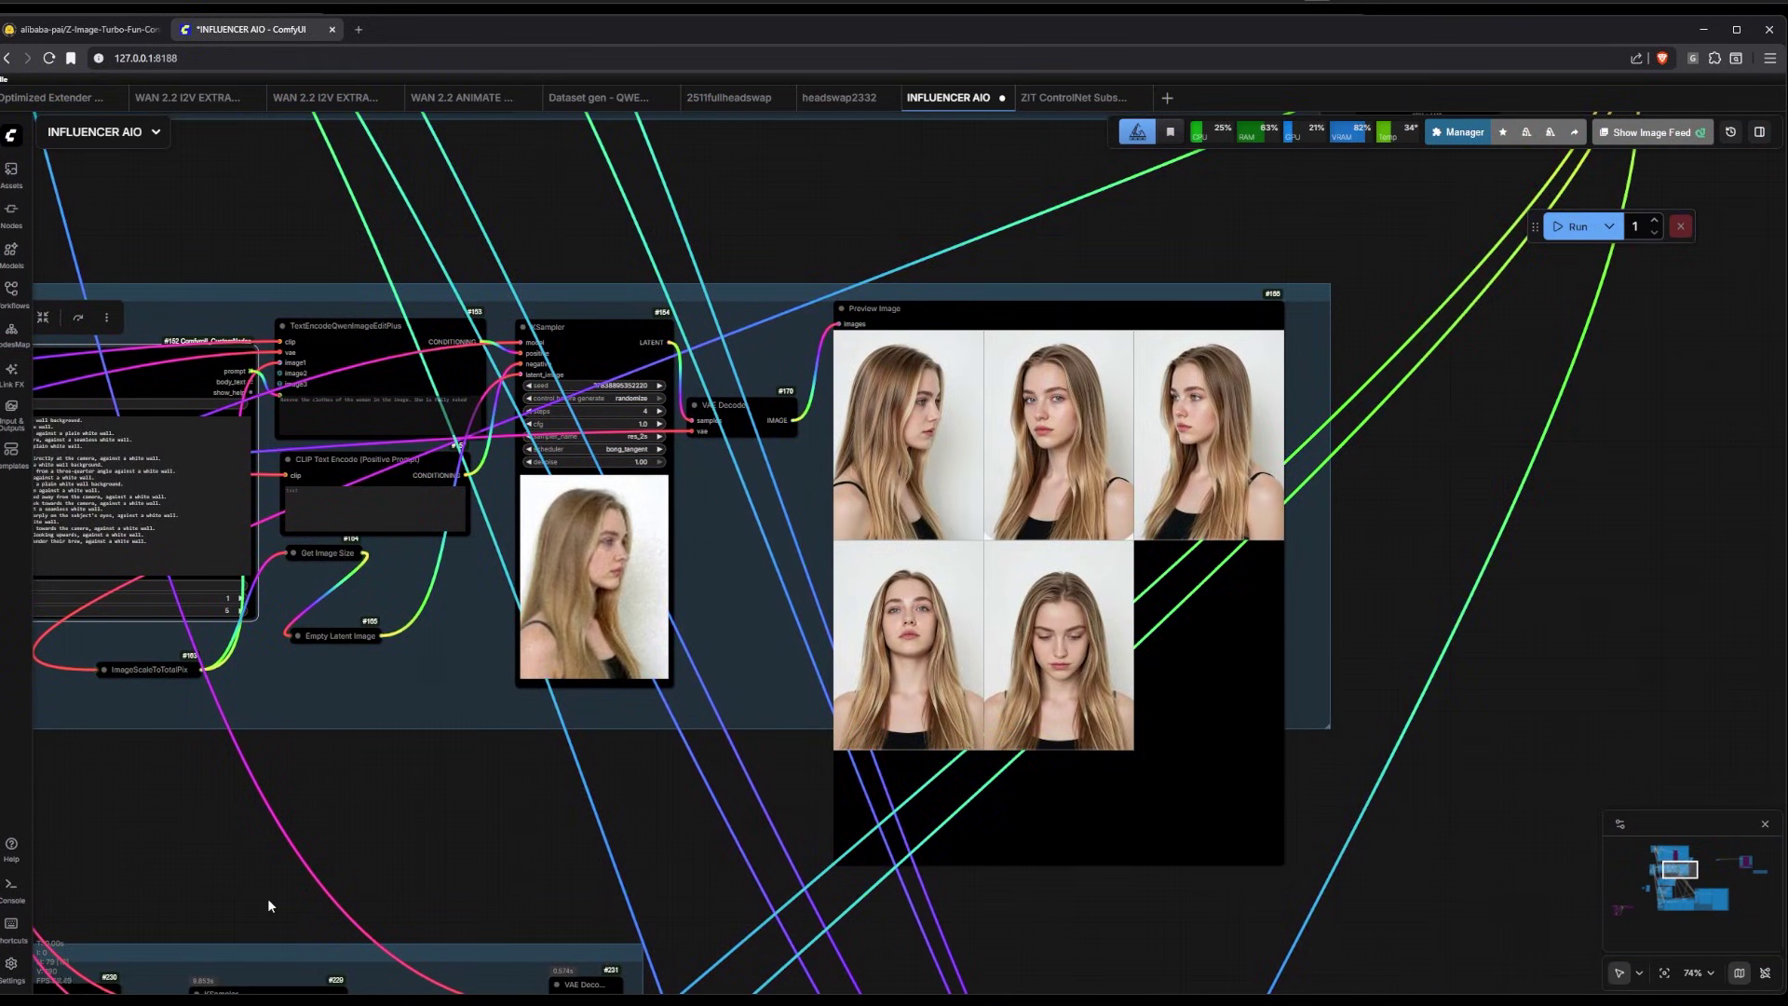
pyautogui.moveTo(268, 905); pyautogui.dragTo(603, 868)
pyautogui.scroll(6, 523, 610)
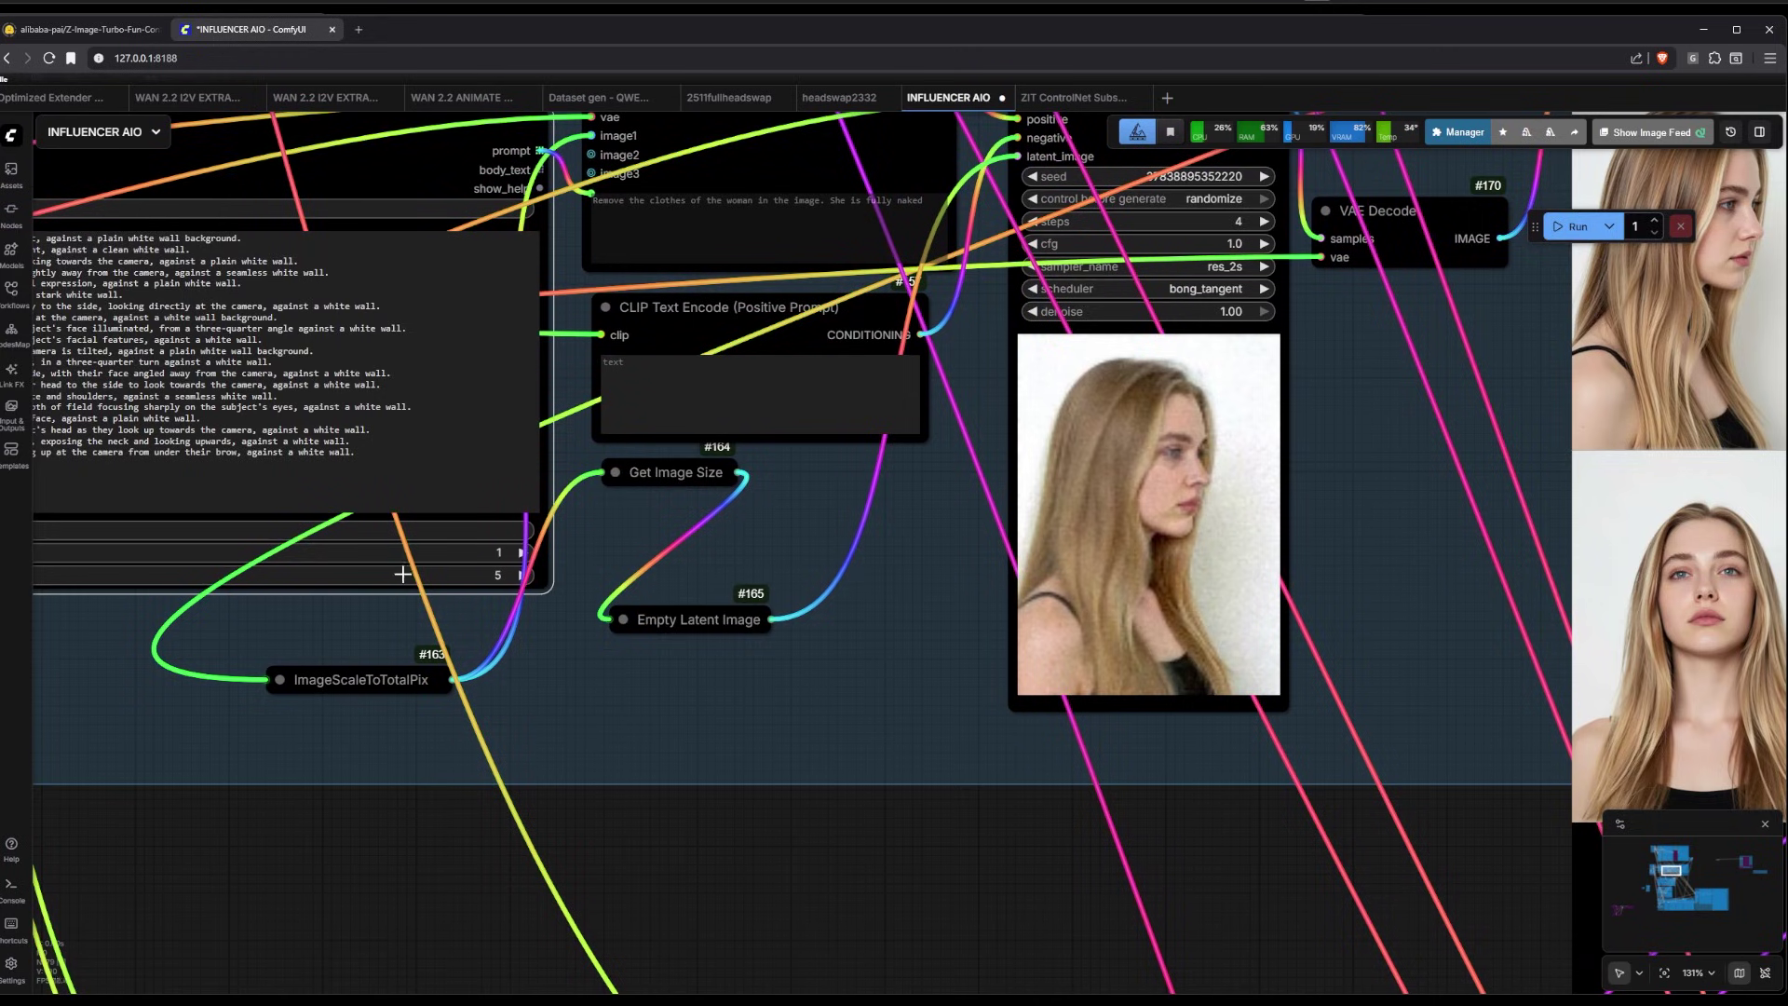
pyautogui.scroll(4, 441, 593)
pyautogui.scroll(-10, 440, 593)
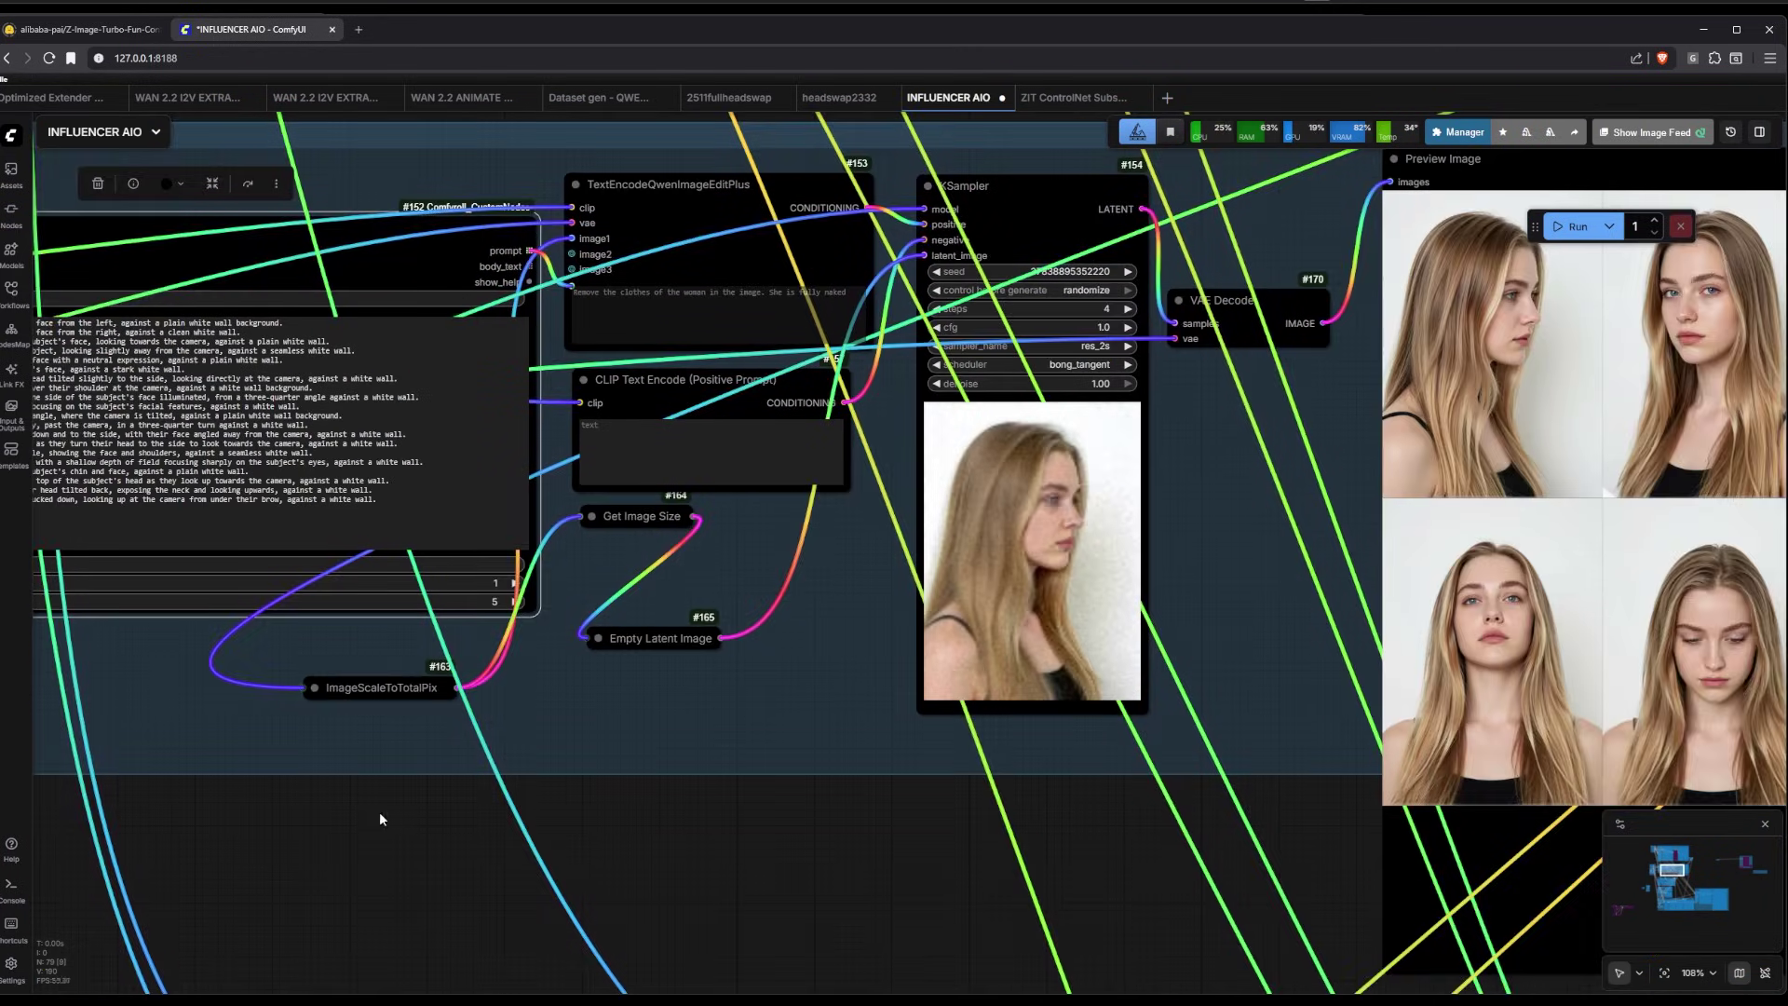
pyautogui.scroll(4, 378, 812)
pyautogui.scroll(-6, 549, 813)
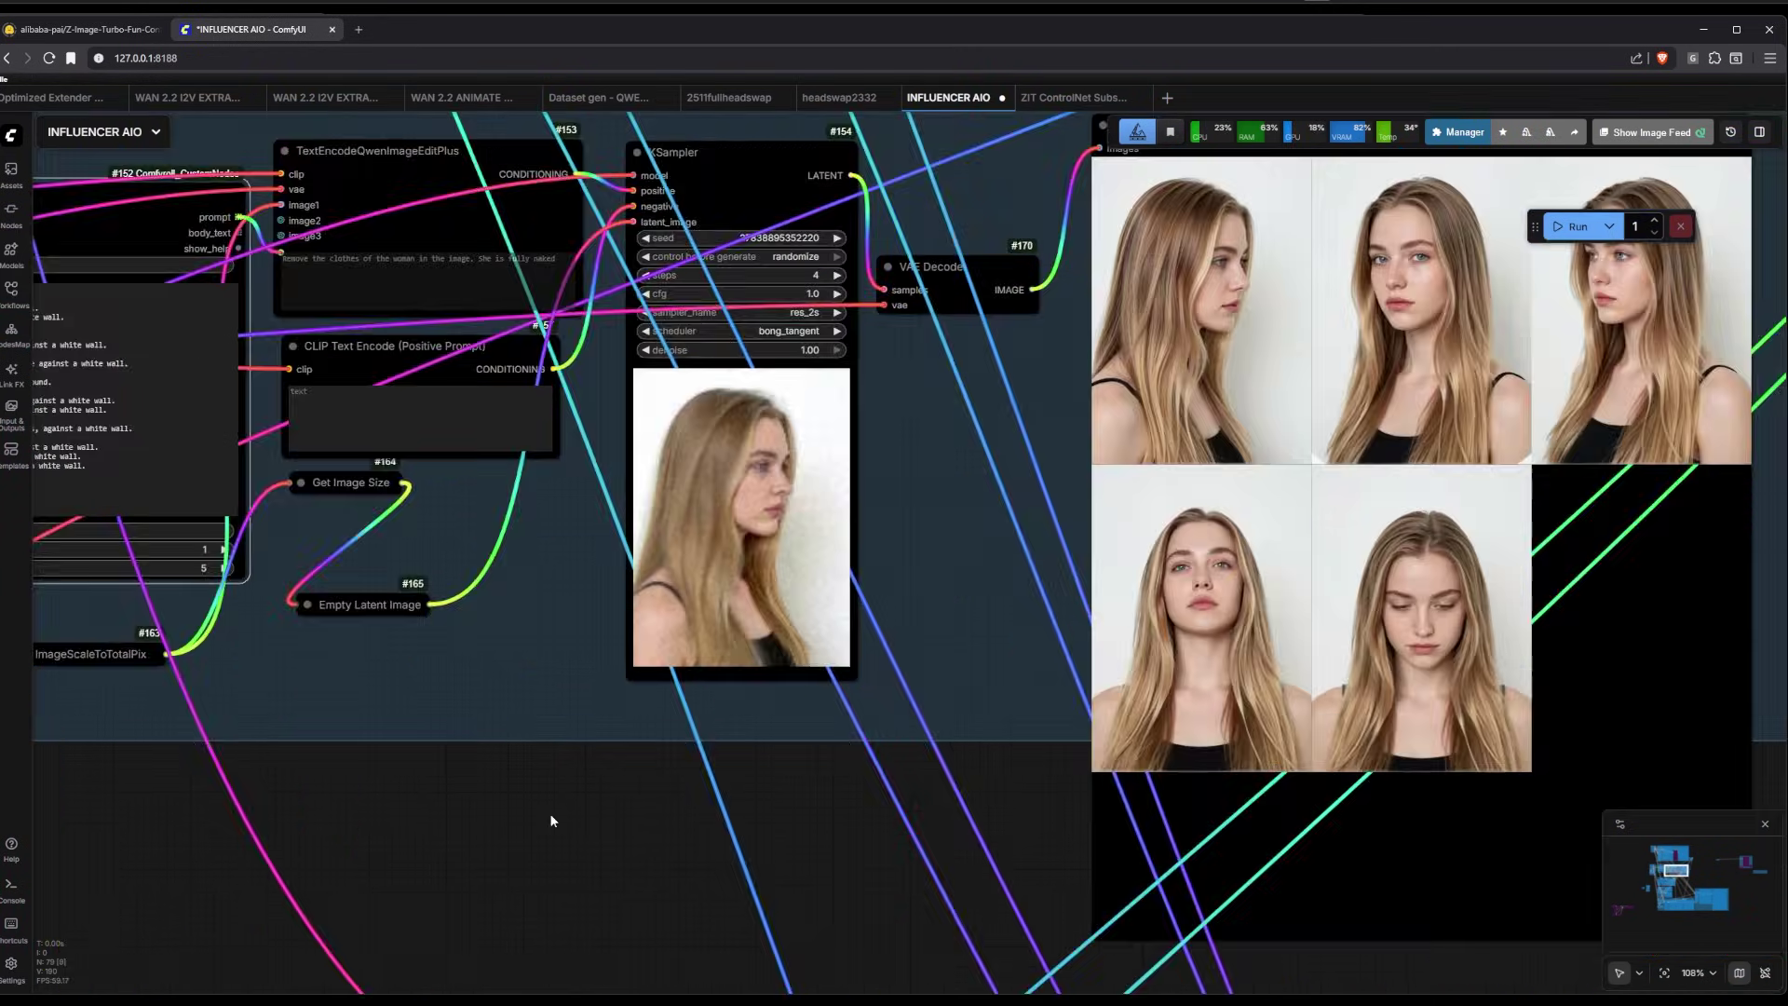
pyautogui.scroll(2, 587, 469)
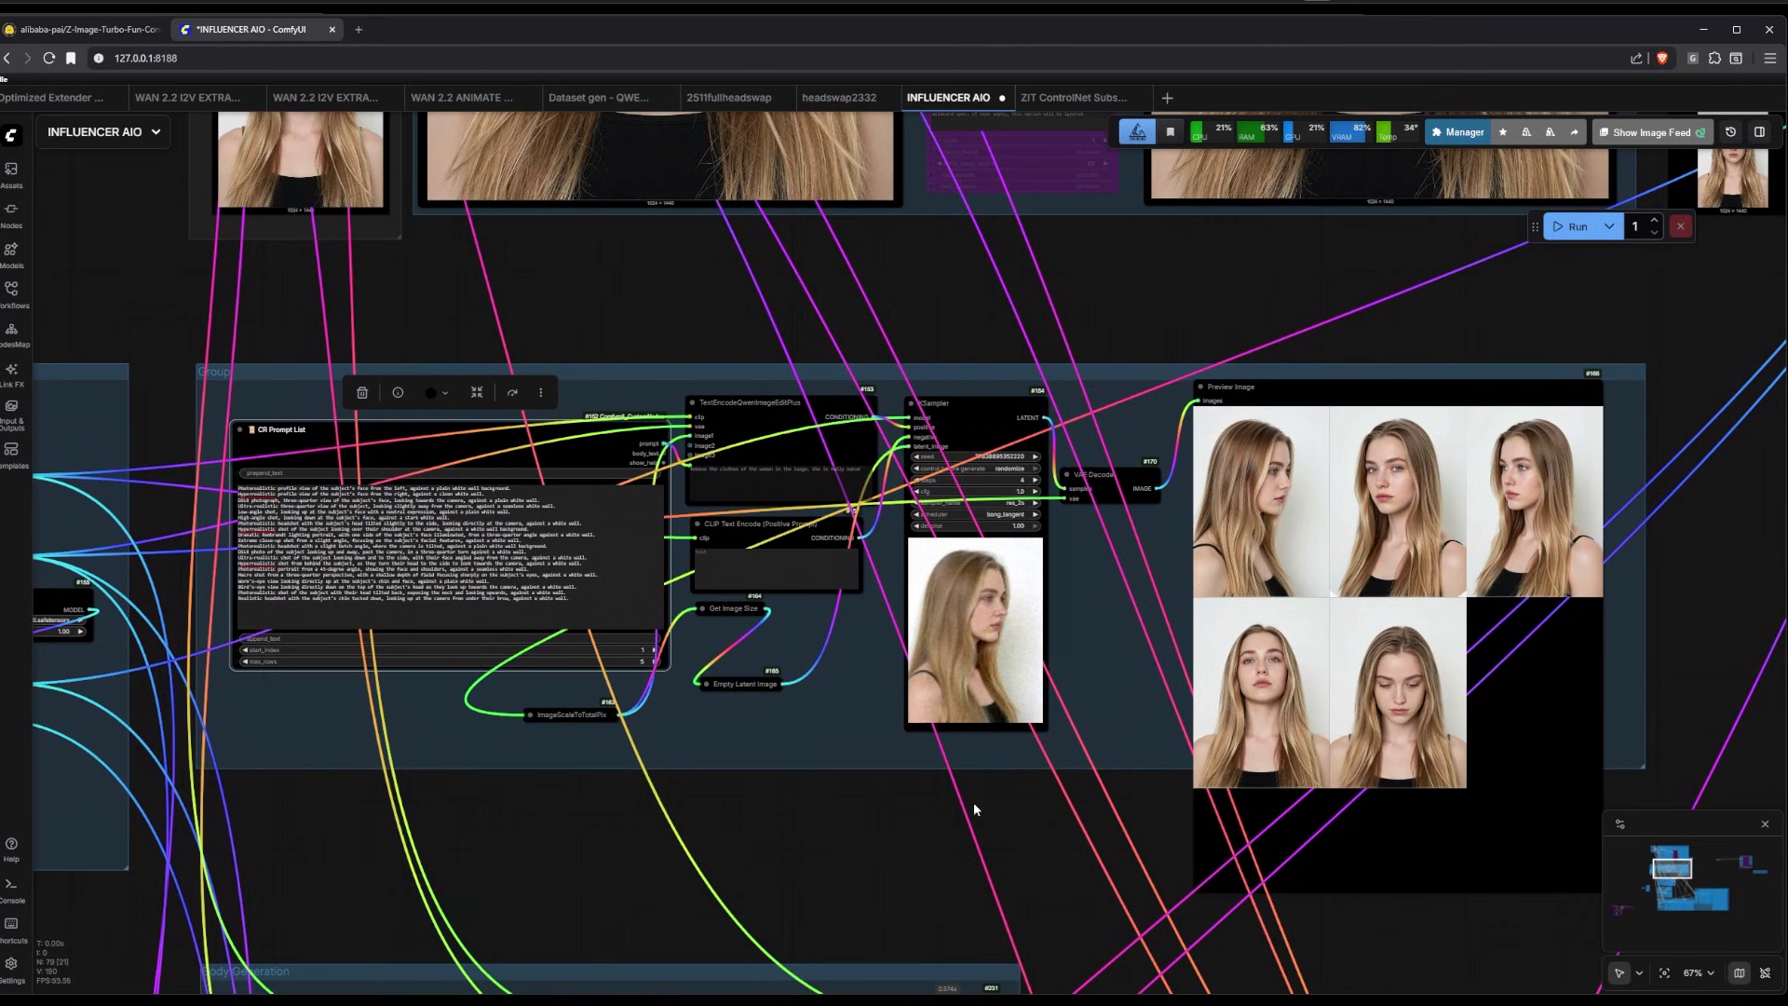
# Open the first image of the multi-angle preview at full size and page through all the generated views
pyautogui.moveTo(1713, 590); pyautogui.dragTo(1440, 479)
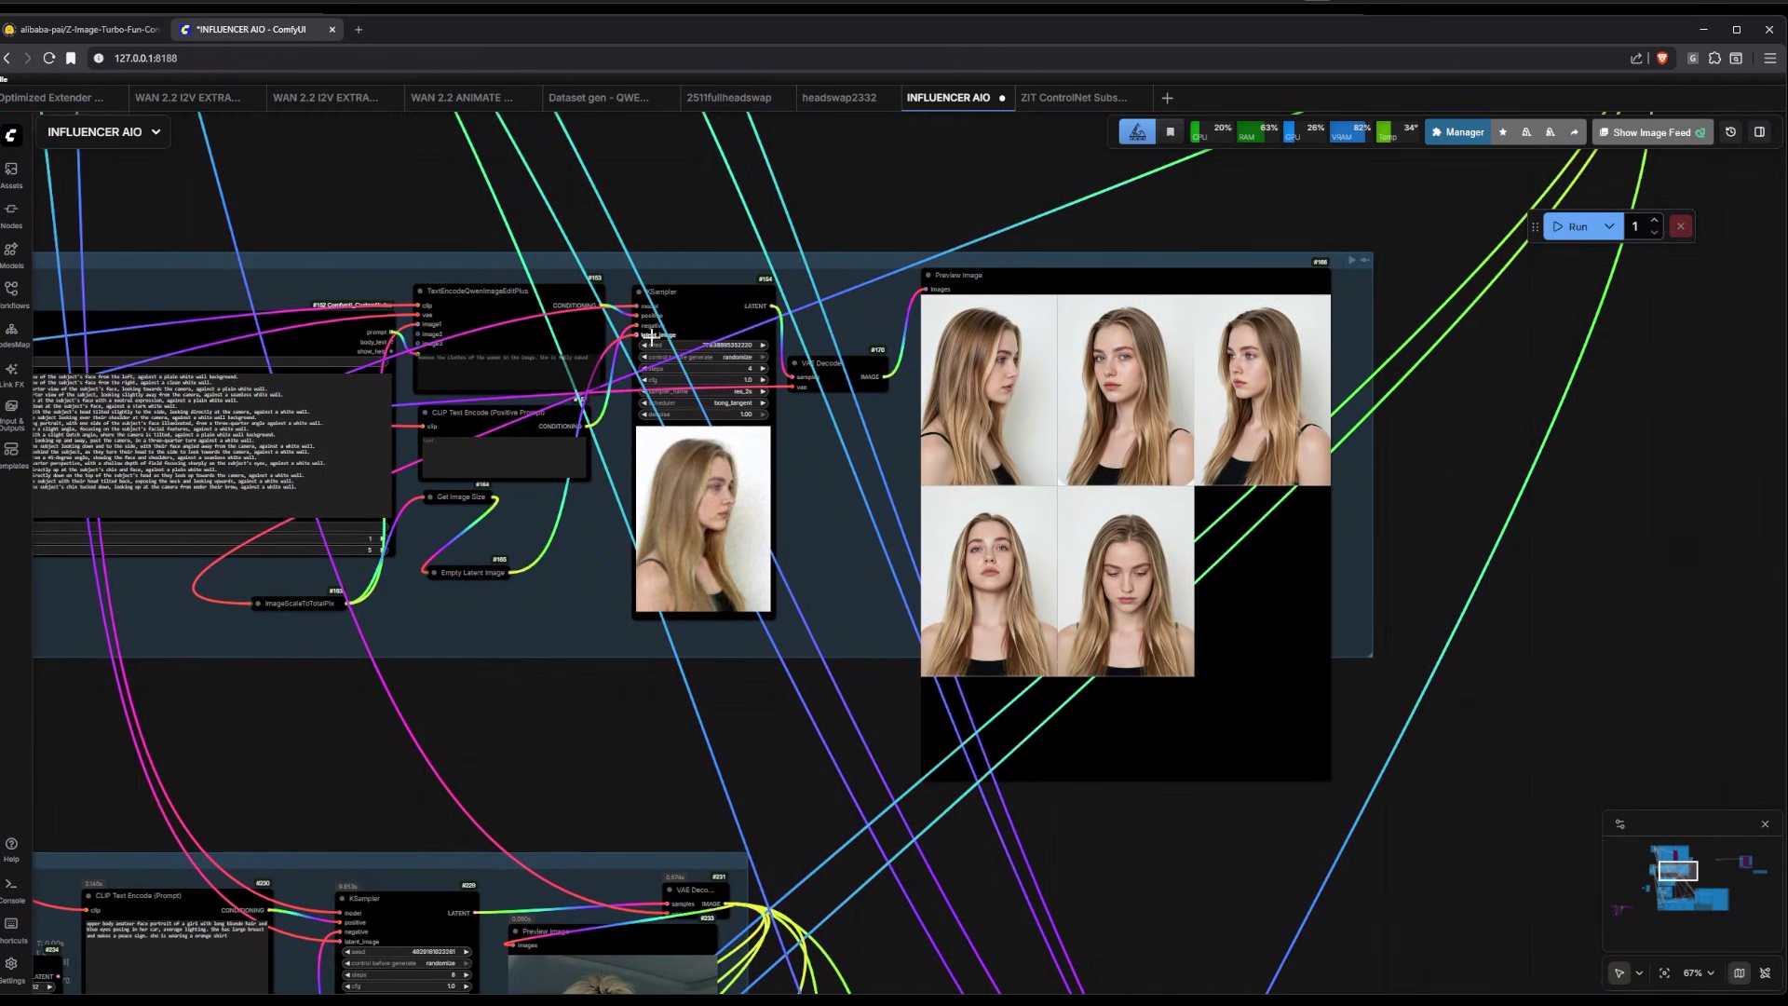
pyautogui.scroll(6, 1483, 522)
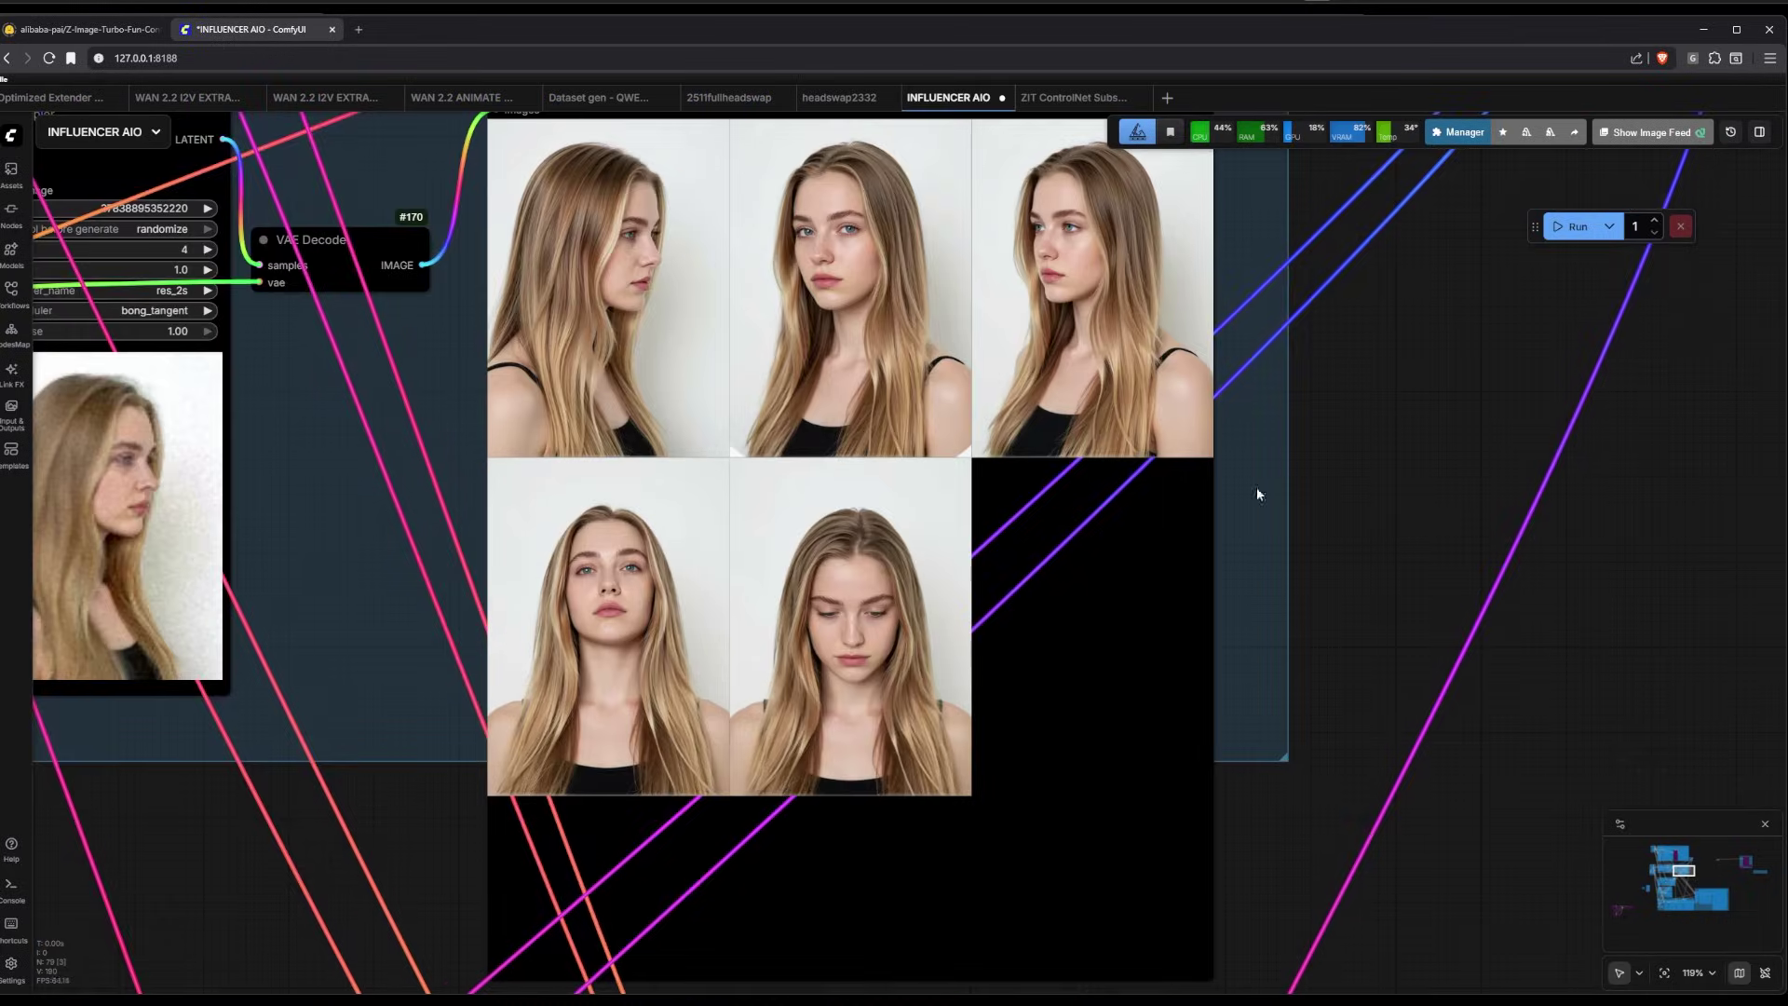
pyautogui.click(587, 284)
pyautogui.press('Right')
pyautogui.press('Right')
pyautogui.press('Right')
pyautogui.press('Right')
pyautogui.press('Right')
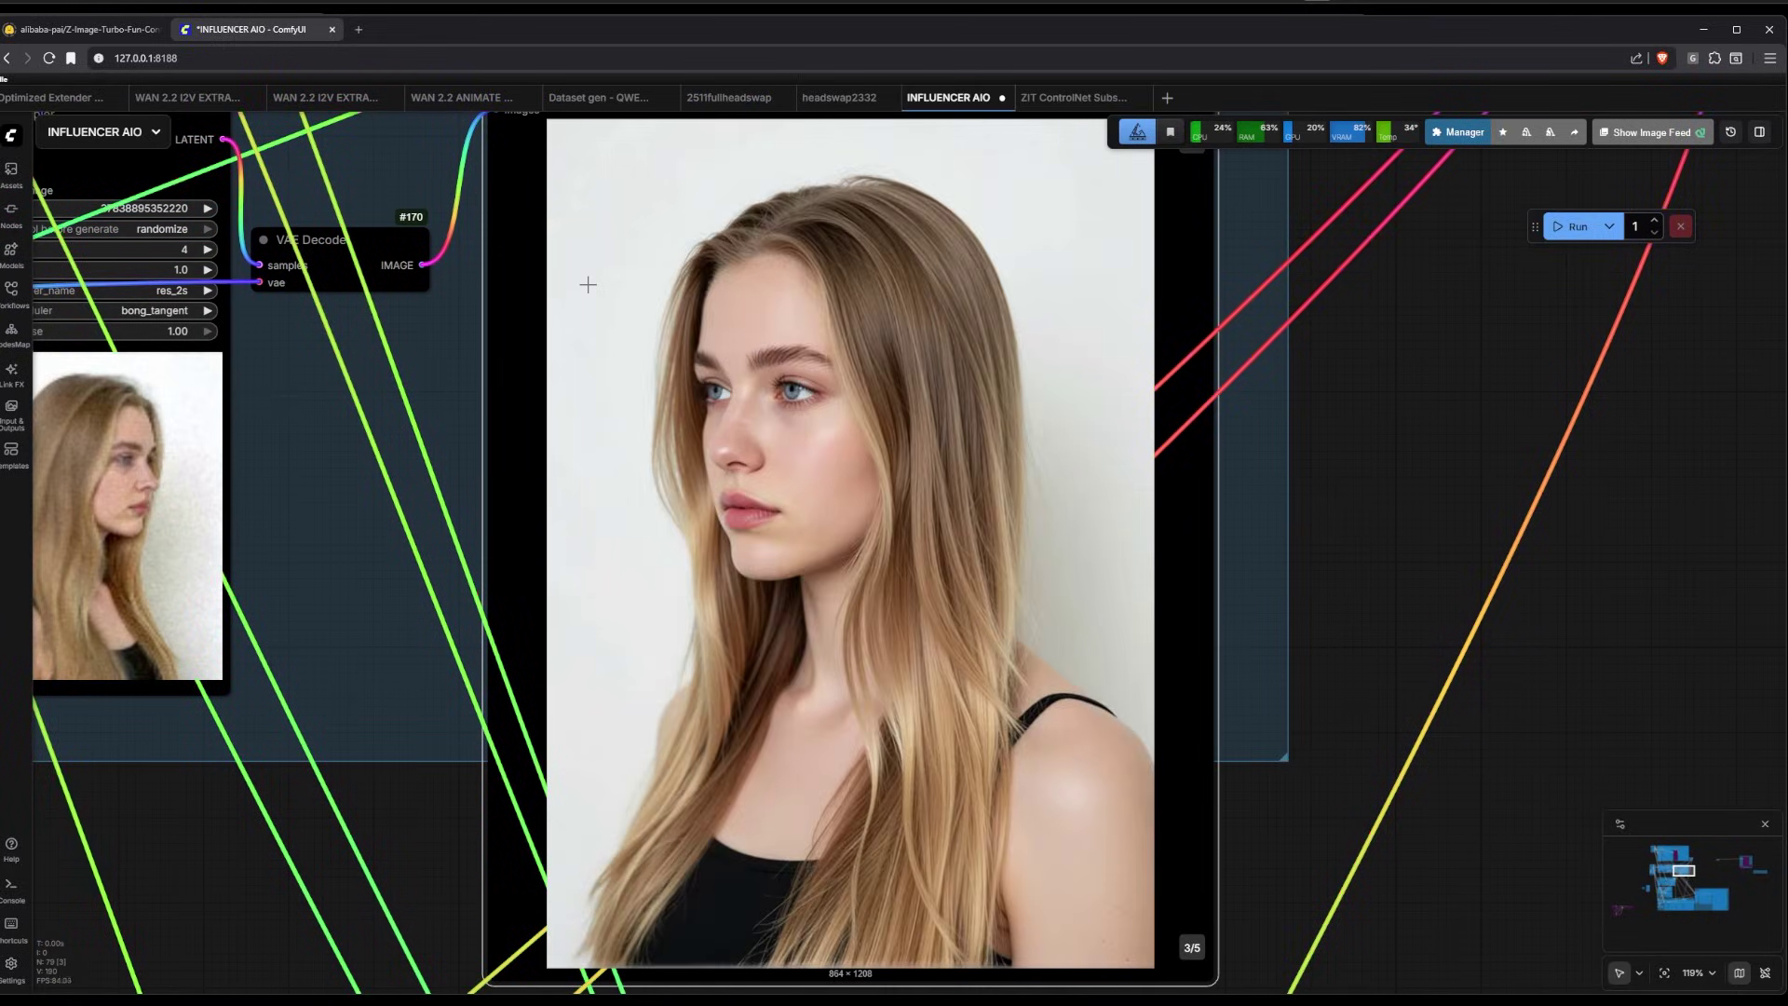
pyautogui.press('Right')
pyautogui.press('Right')
pyautogui.press('Right')
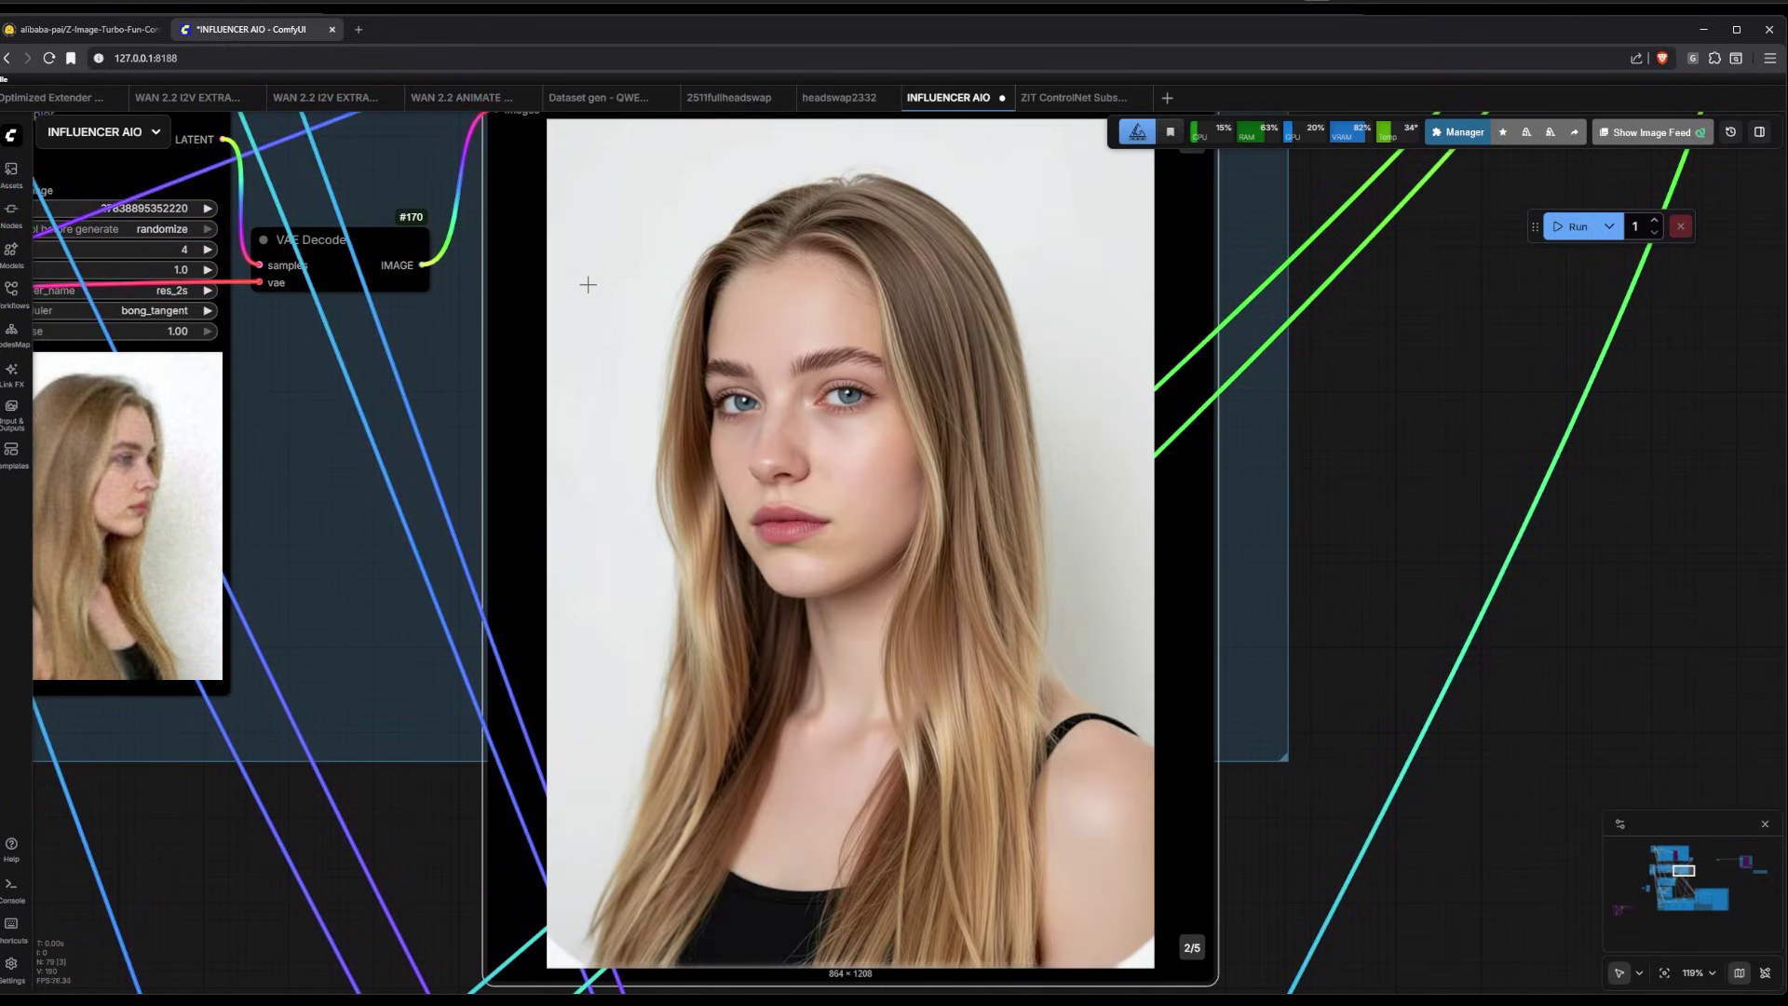
# Survey how the multi-angle group sits among the portrait, body generation, masking and final image groups
pyautogui.scroll(-3, 973, 342)
pyautogui.scroll(-6, 1020, 442)
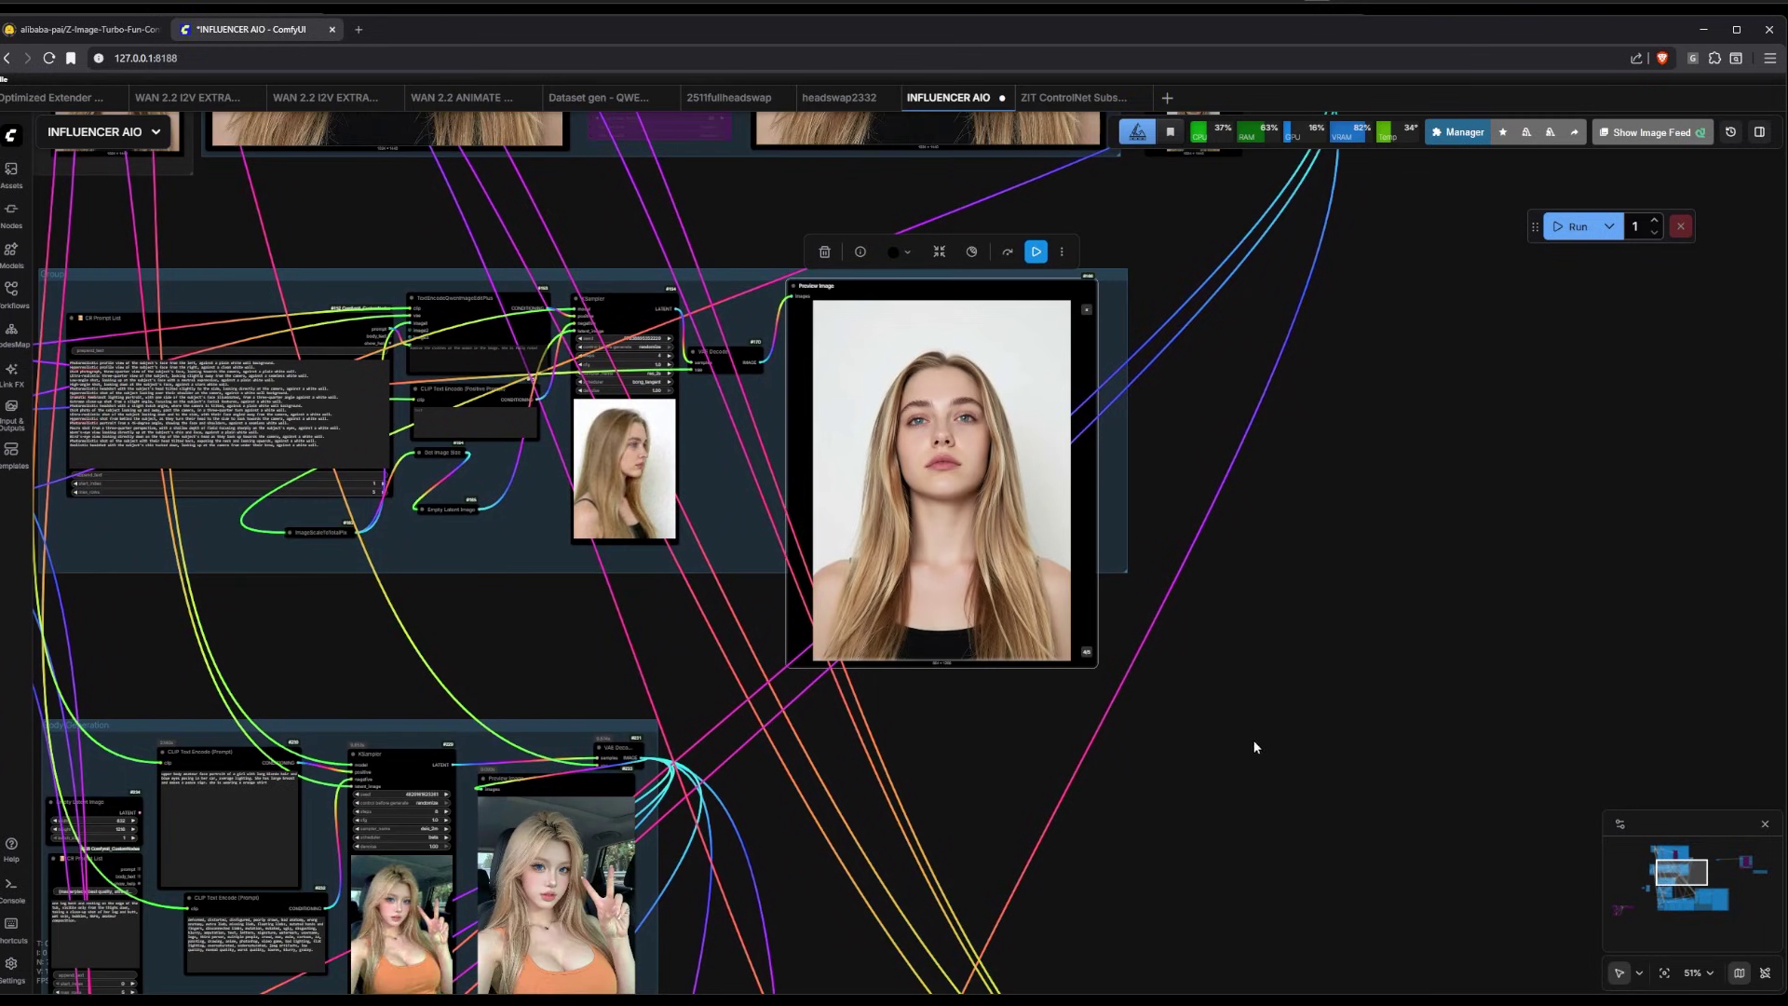
pyautogui.moveTo(890, 825); pyautogui.dragTo(1393, 601)
pyautogui.moveTo(1590, 516); pyautogui.dragTo(1403, 613)
pyautogui.scroll(-5, 1346, 644)
pyautogui.moveTo(1592, 610); pyautogui.dragTo(1335, 611)
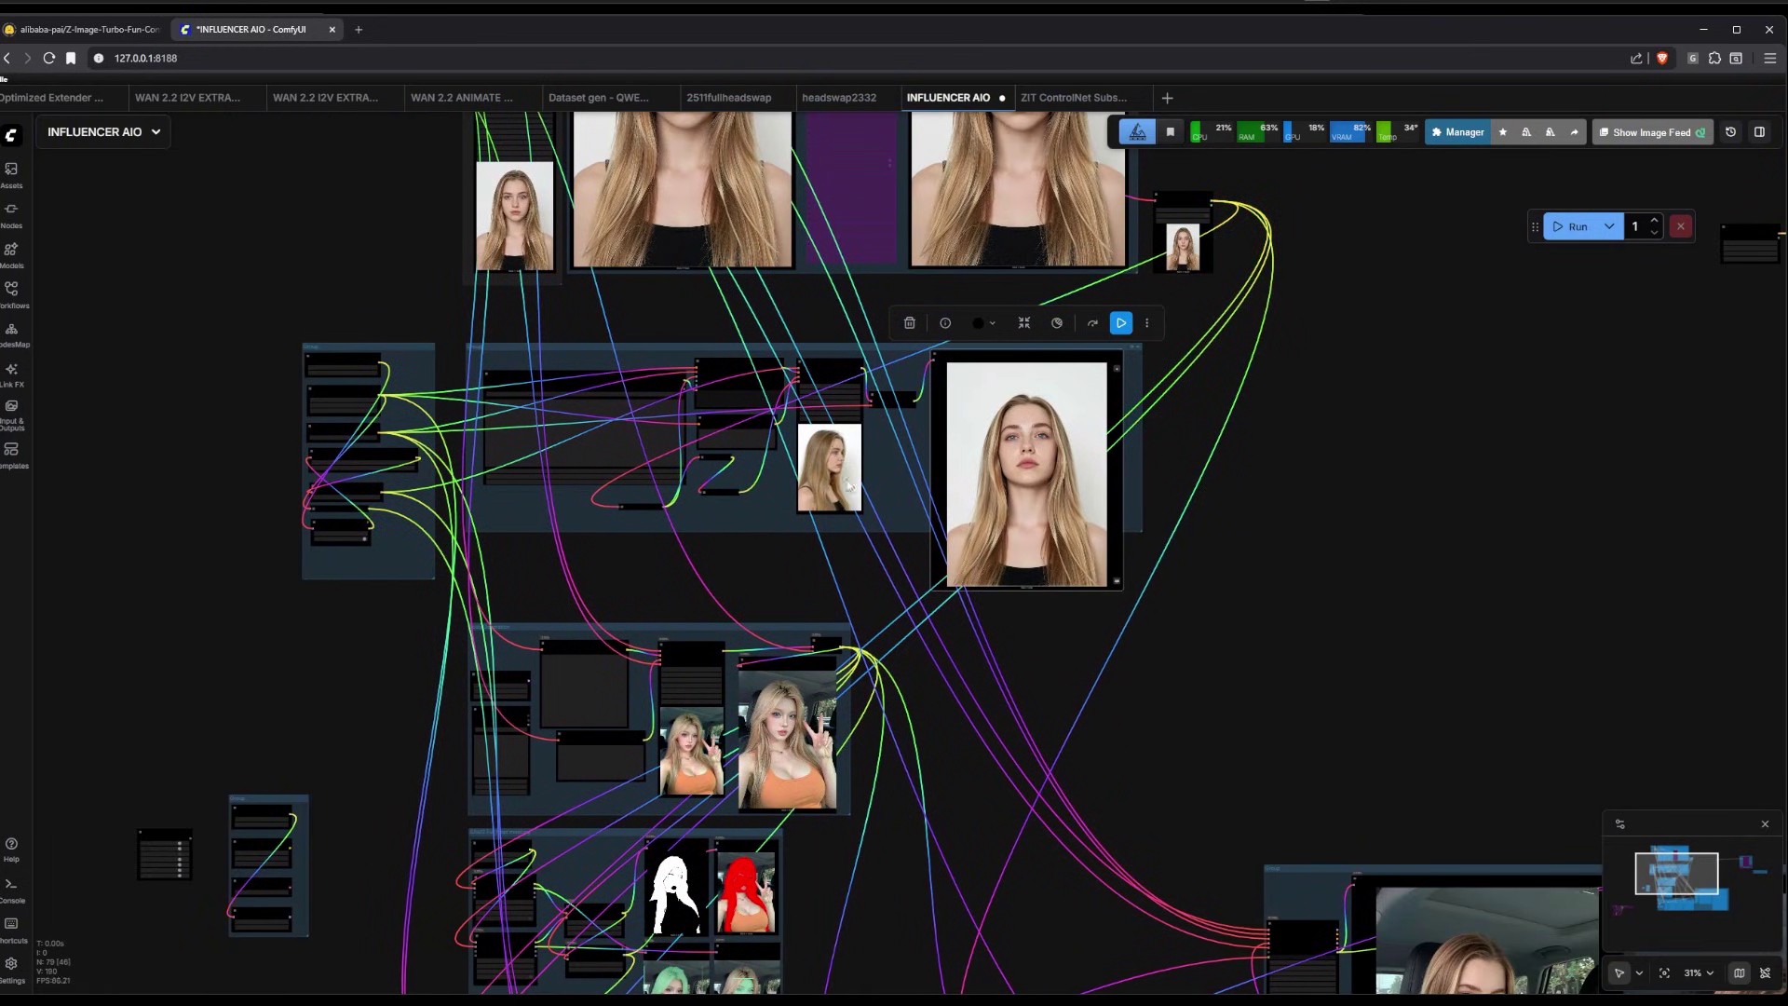
# Examine the Body Generation group's latent size, positive and negative prompts, KSampler settings and car selfie preview
pyautogui.scroll(9, 423, 699)
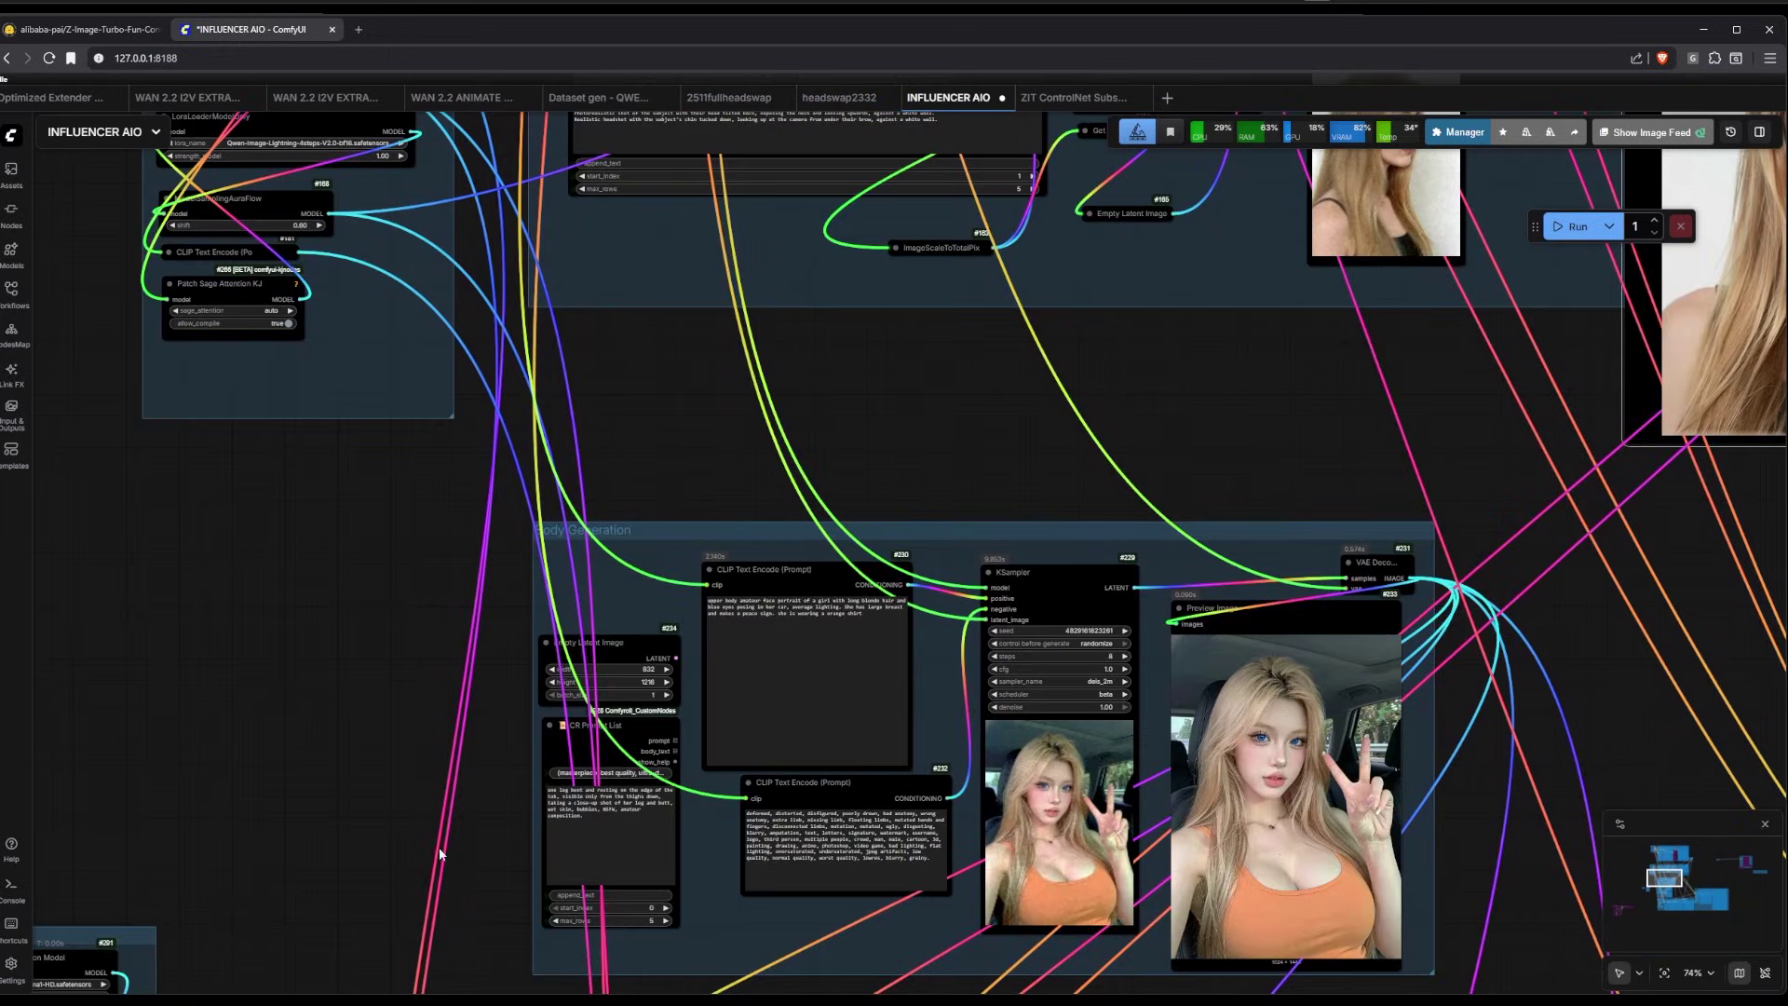
pyautogui.moveTo(340, 793); pyautogui.dragTo(99, 476)
pyautogui.scroll(1, 156, 483)
pyautogui.scroll(-1, 170, 505)
pyautogui.scroll(-2, 169, 497)
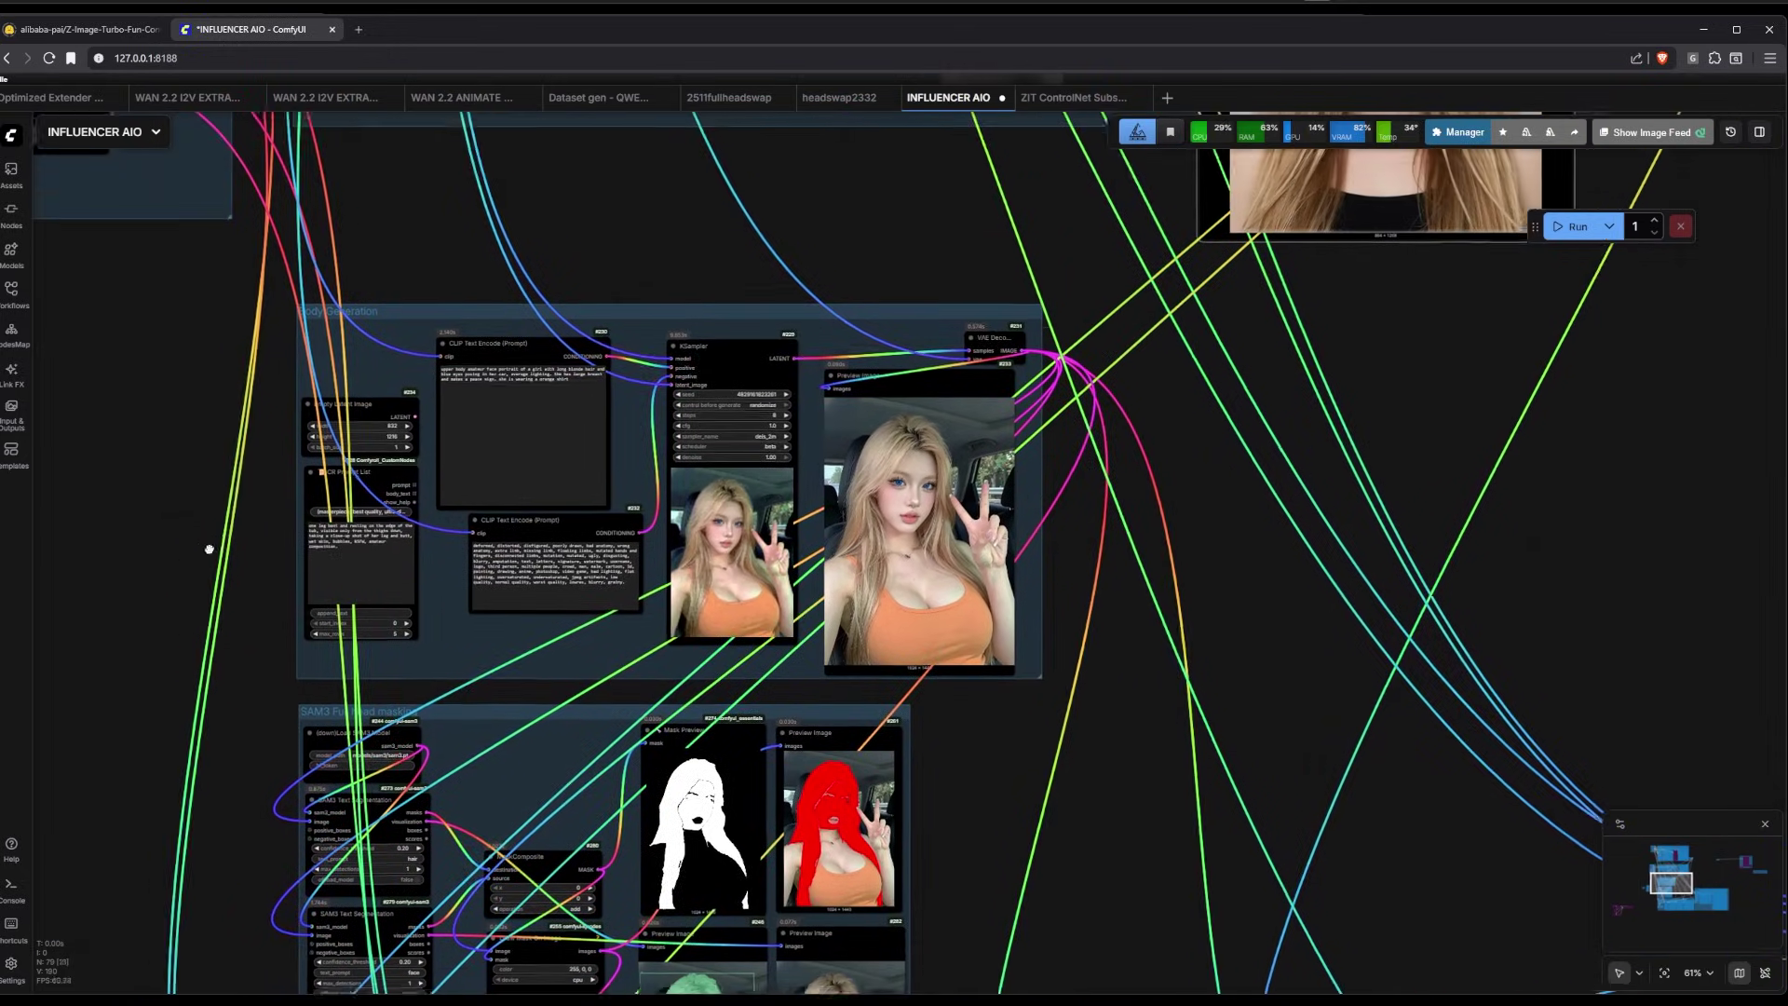
pyautogui.moveTo(208, 543); pyautogui.dragTo(674, 441)
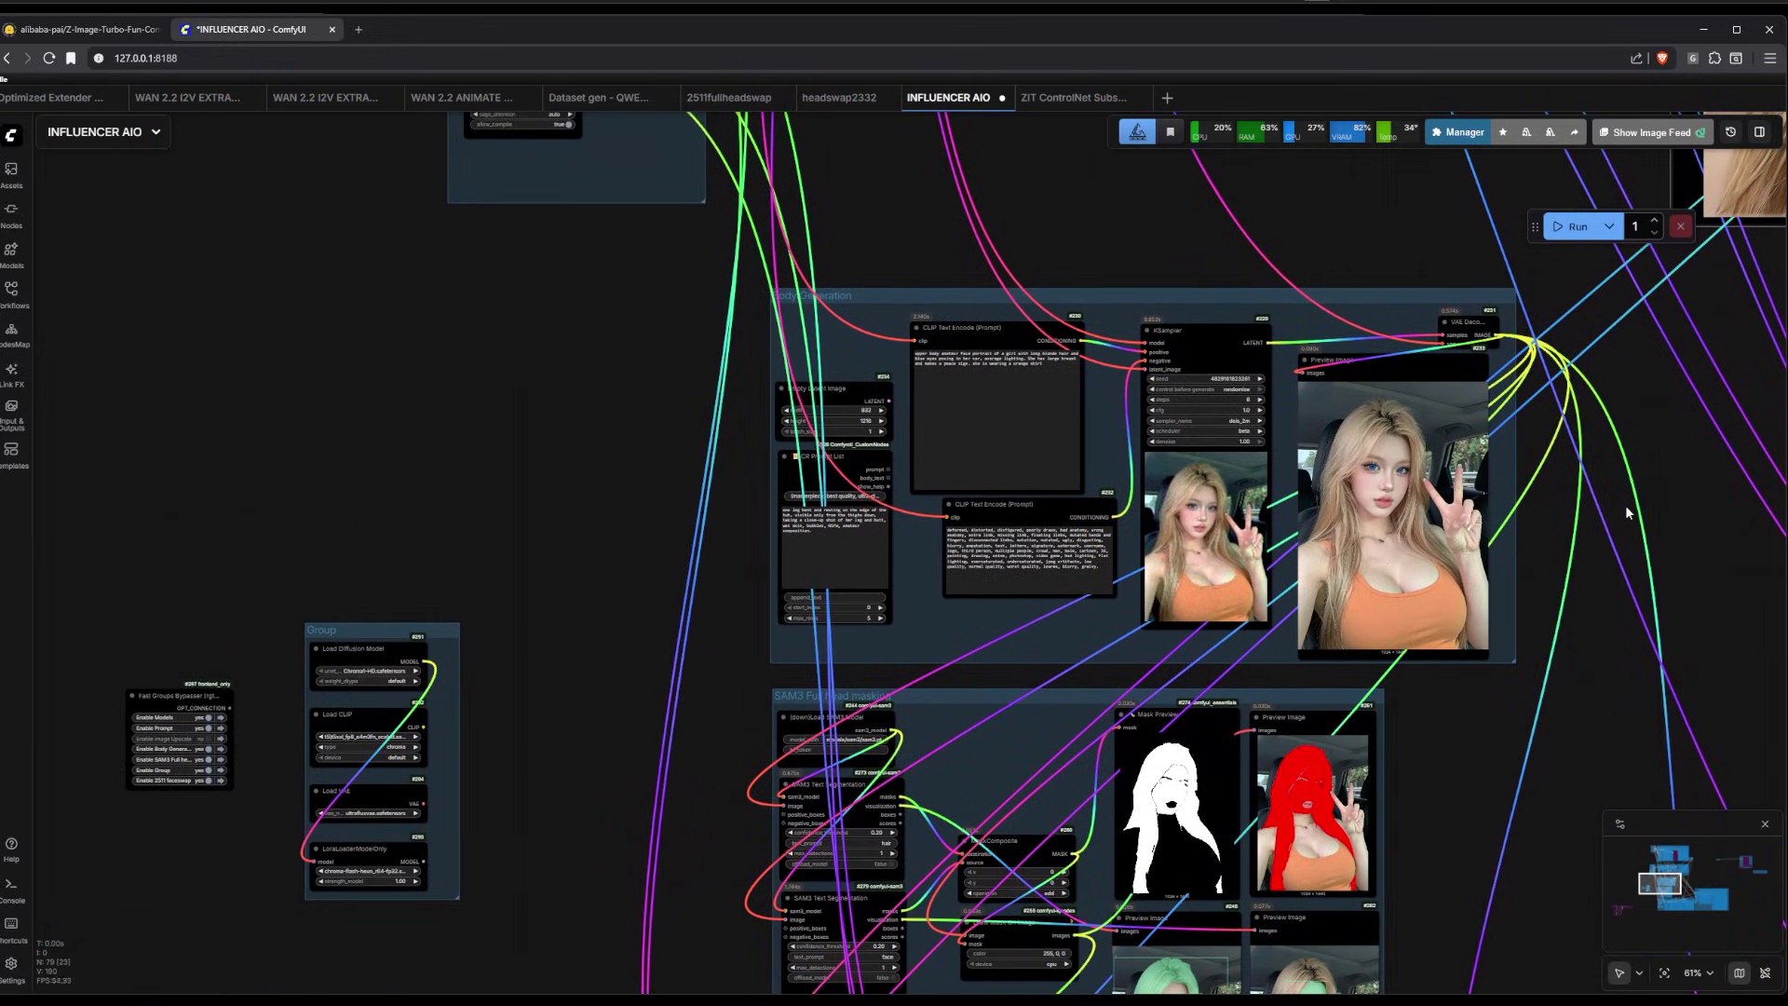
pyautogui.scroll(6, 1631, 463)
pyautogui.scroll(-6, 1553, 494)
pyautogui.scroll(5, 1504, 498)
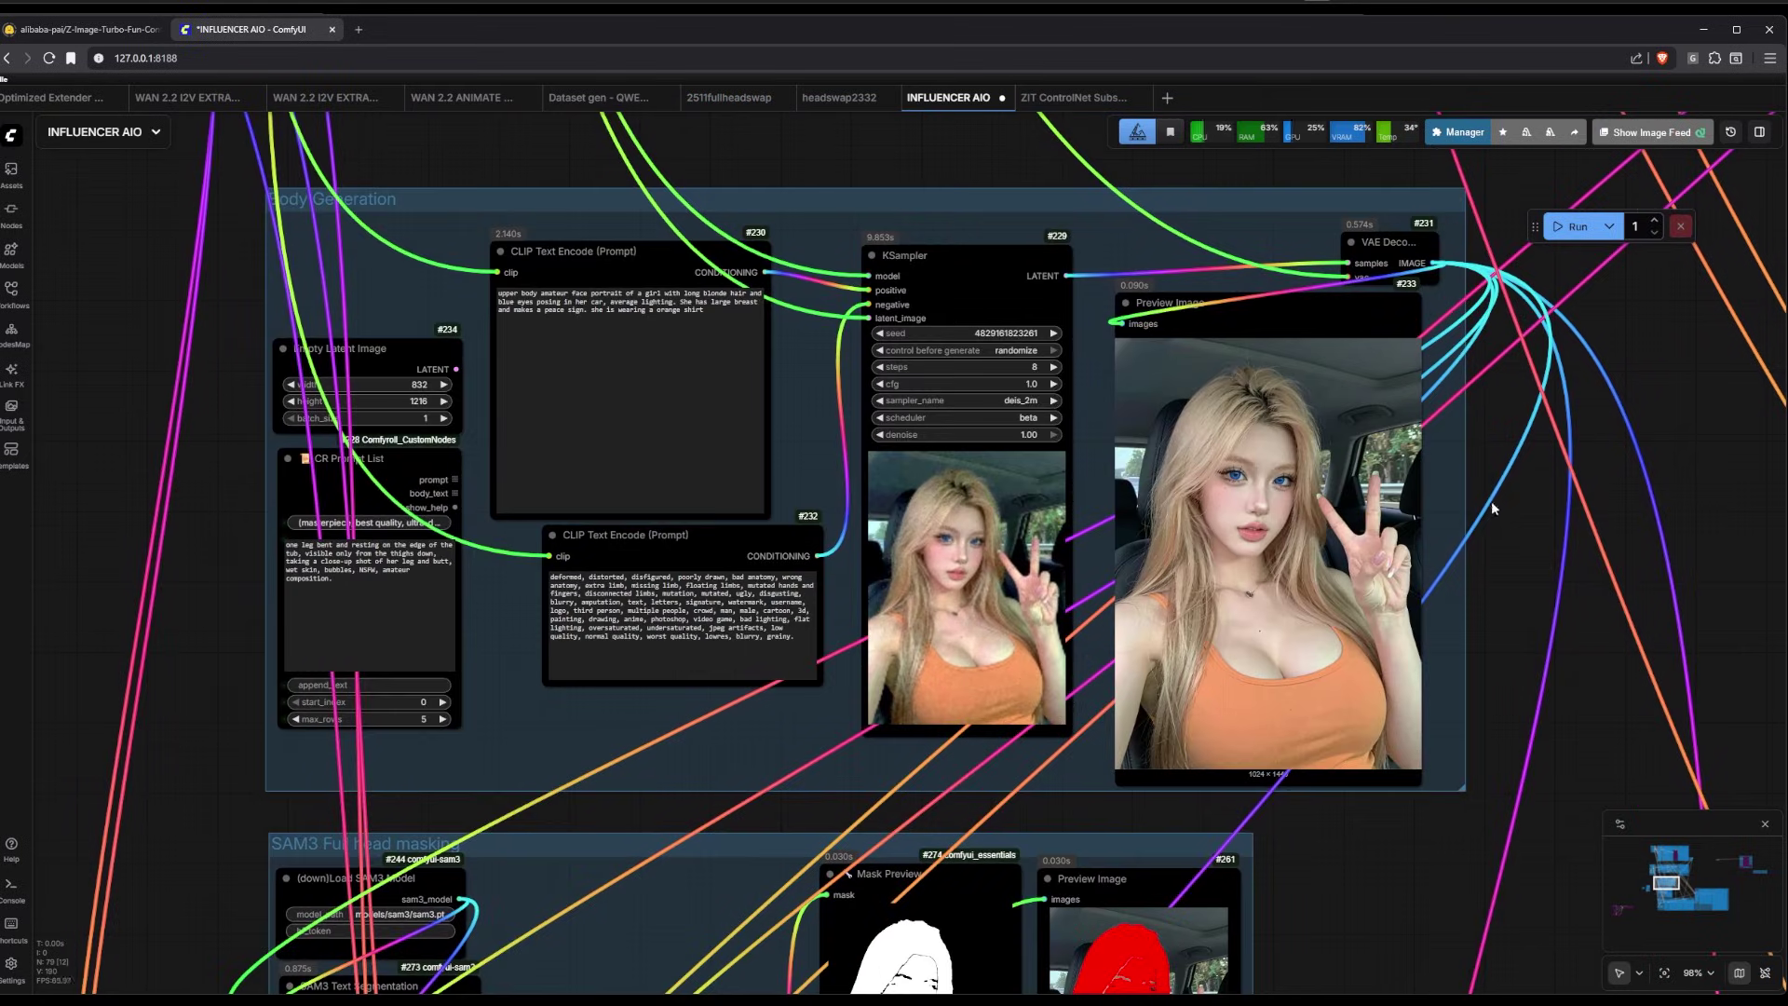
pyautogui.scroll(-5, 1397, 508)
pyautogui.scroll(-2, 1341, 500)
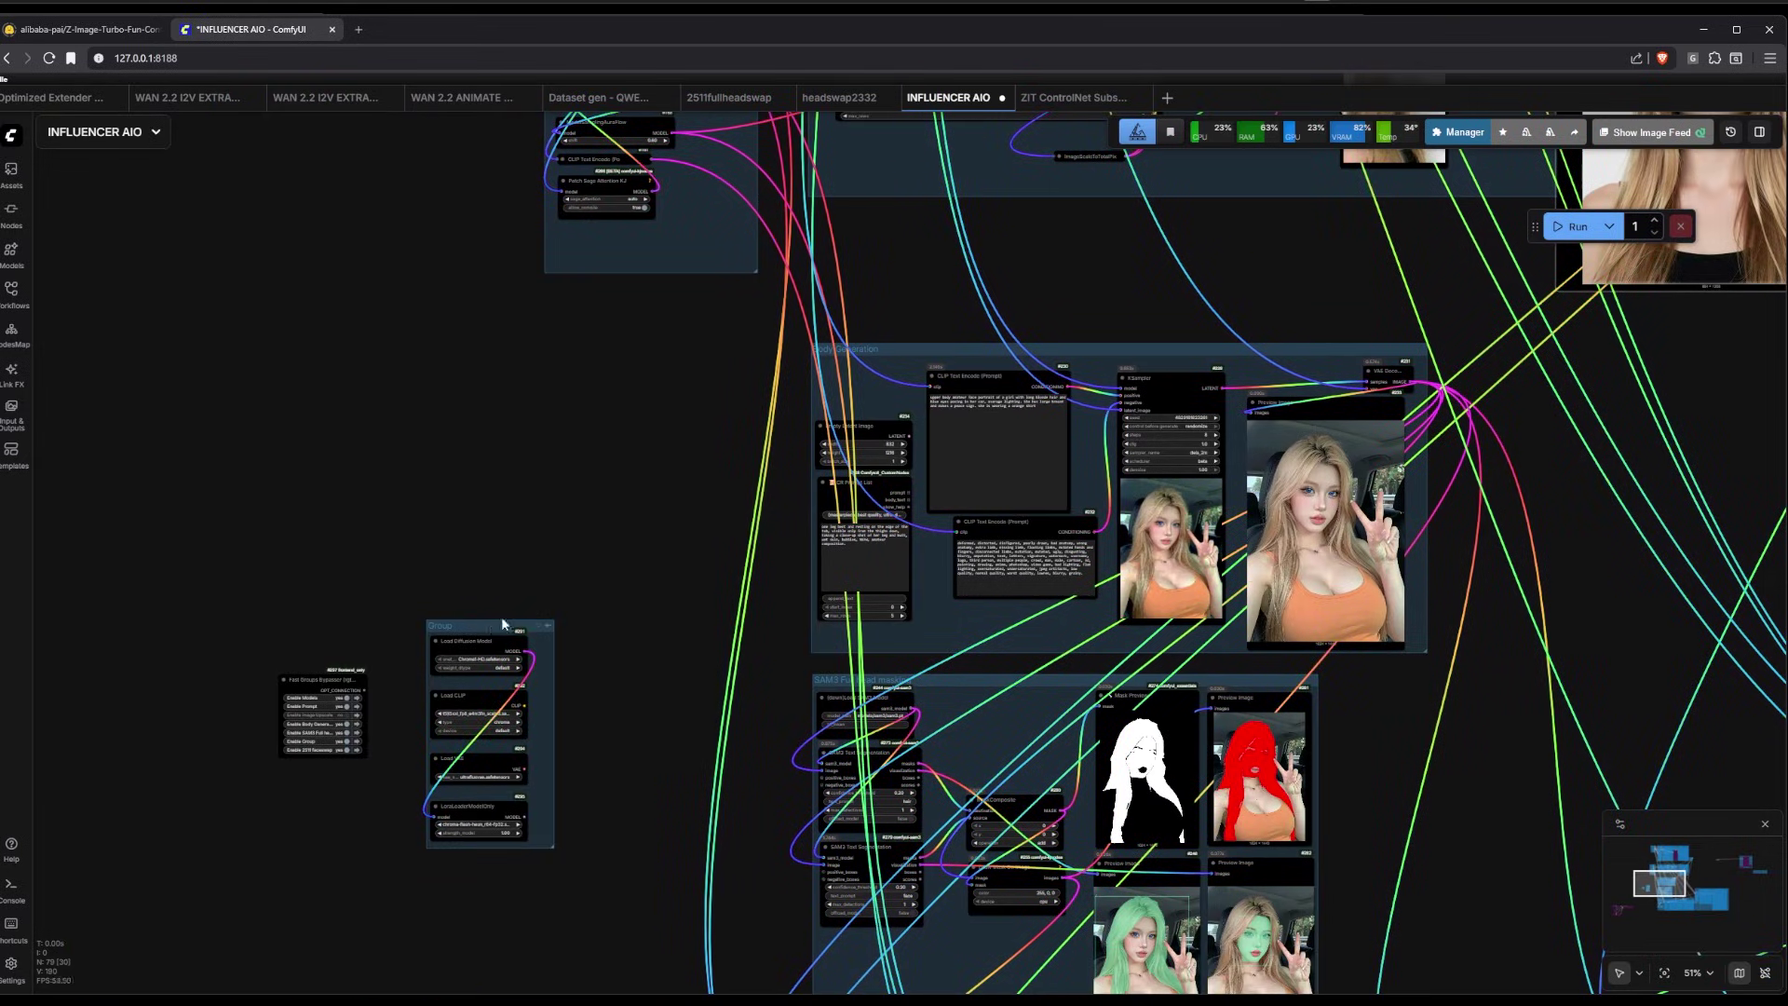
# Move the separate Chroma model loader group up beside the Body Generation group
pyautogui.moveTo(503, 622); pyautogui.dragTo(634, 373)
pyautogui.scroll(6, 723, 489)
pyautogui.moveTo(707, 504); pyautogui.dragTo(391, 450)
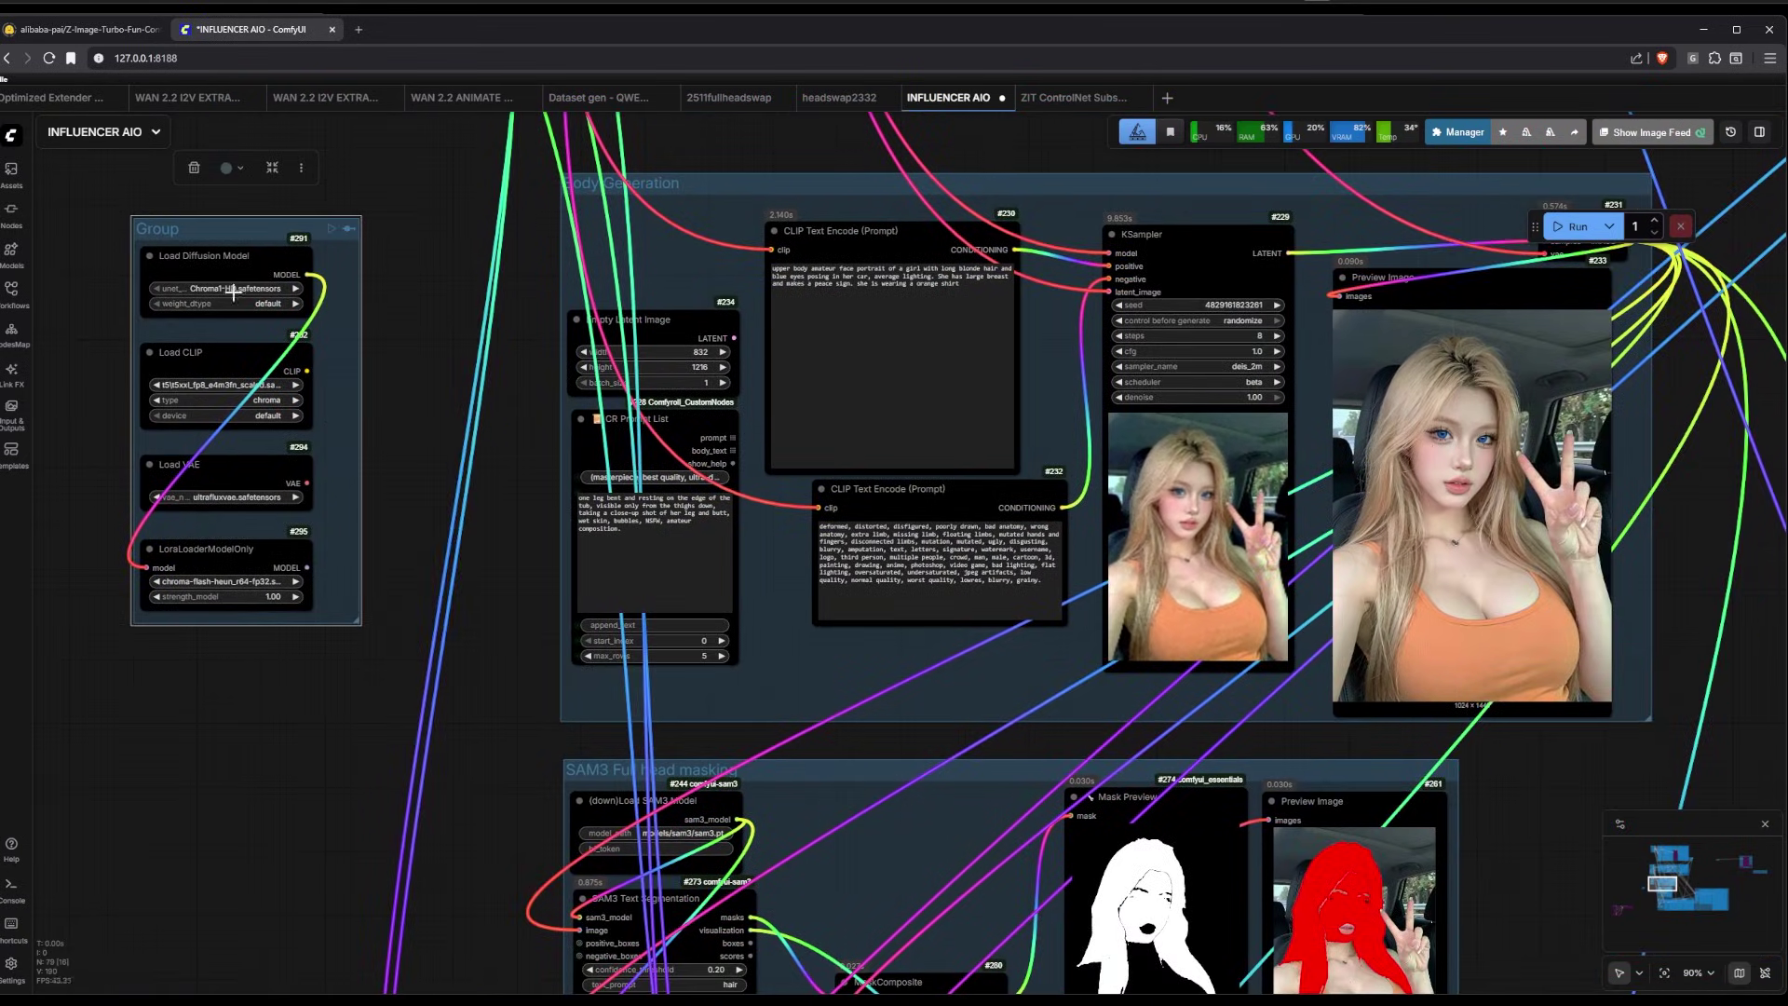
# Examine the Chroma group's diffusion model, CLIP, VAE and LoRA loaders next to the Body Generation nodes, starting with Load Diffusion Model
pyautogui.scroll(-5, 338, 387)
pyautogui.moveTo(487, 367); pyautogui.dragTo(509, 527)
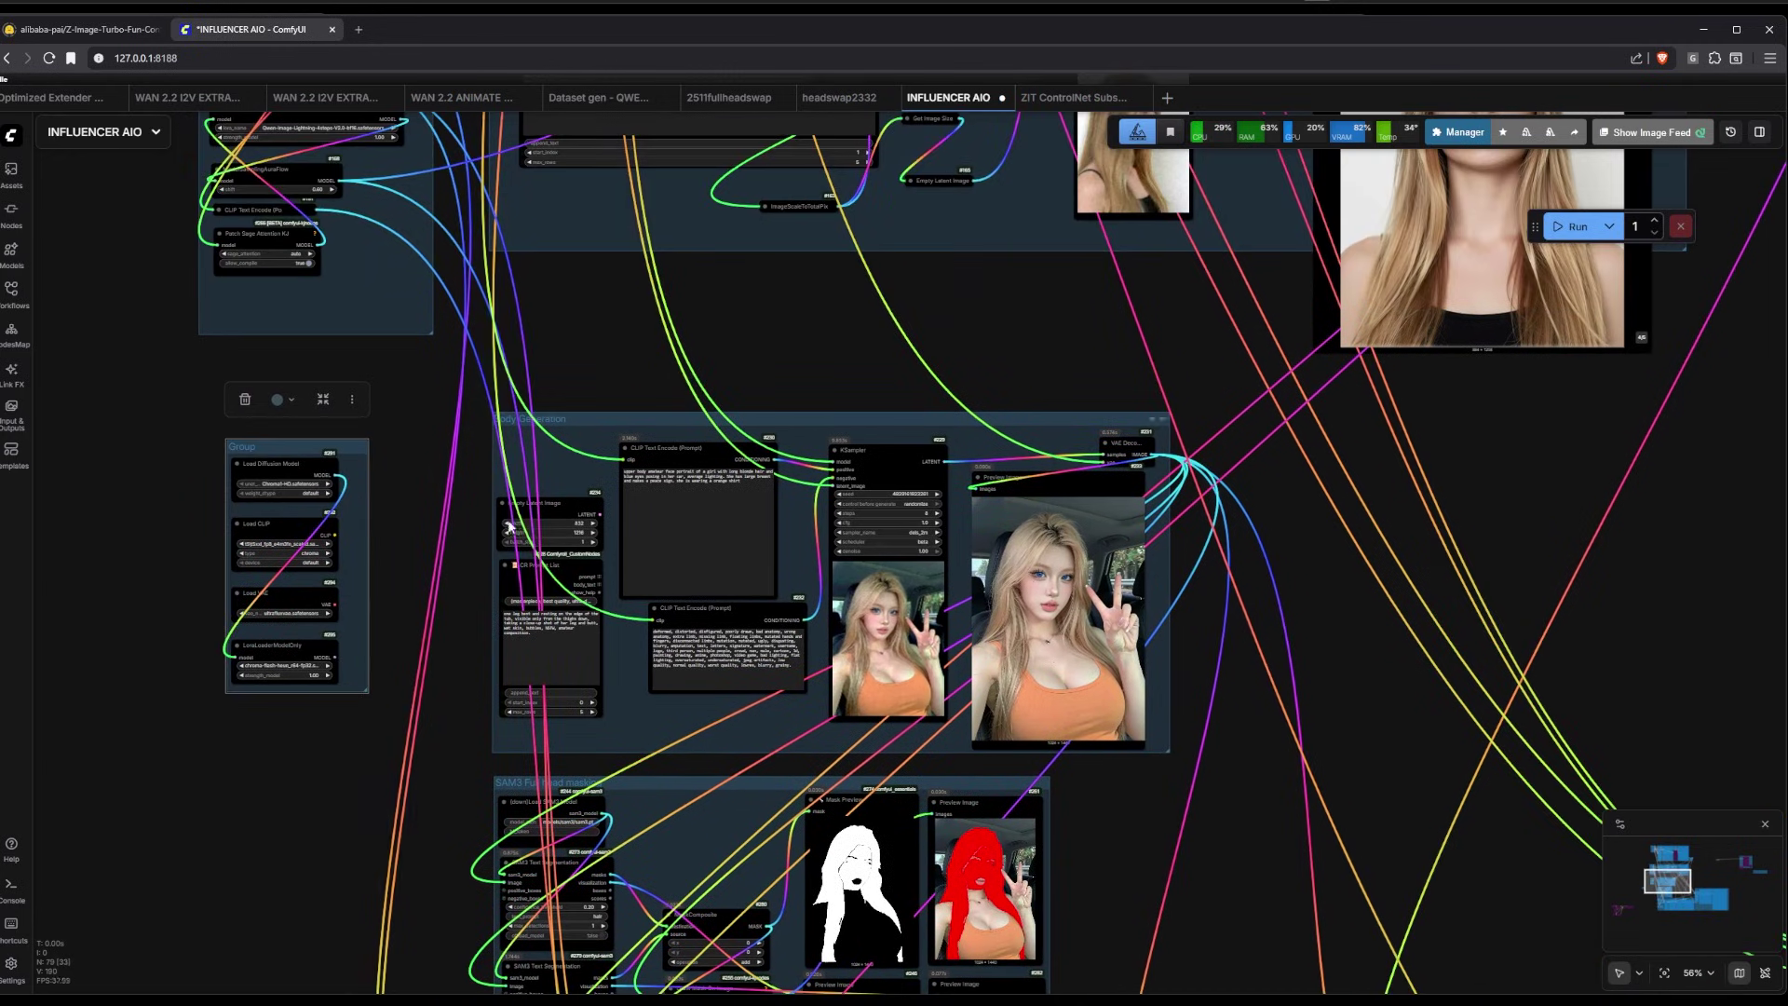
pyautogui.scroll(5, 365, 657)
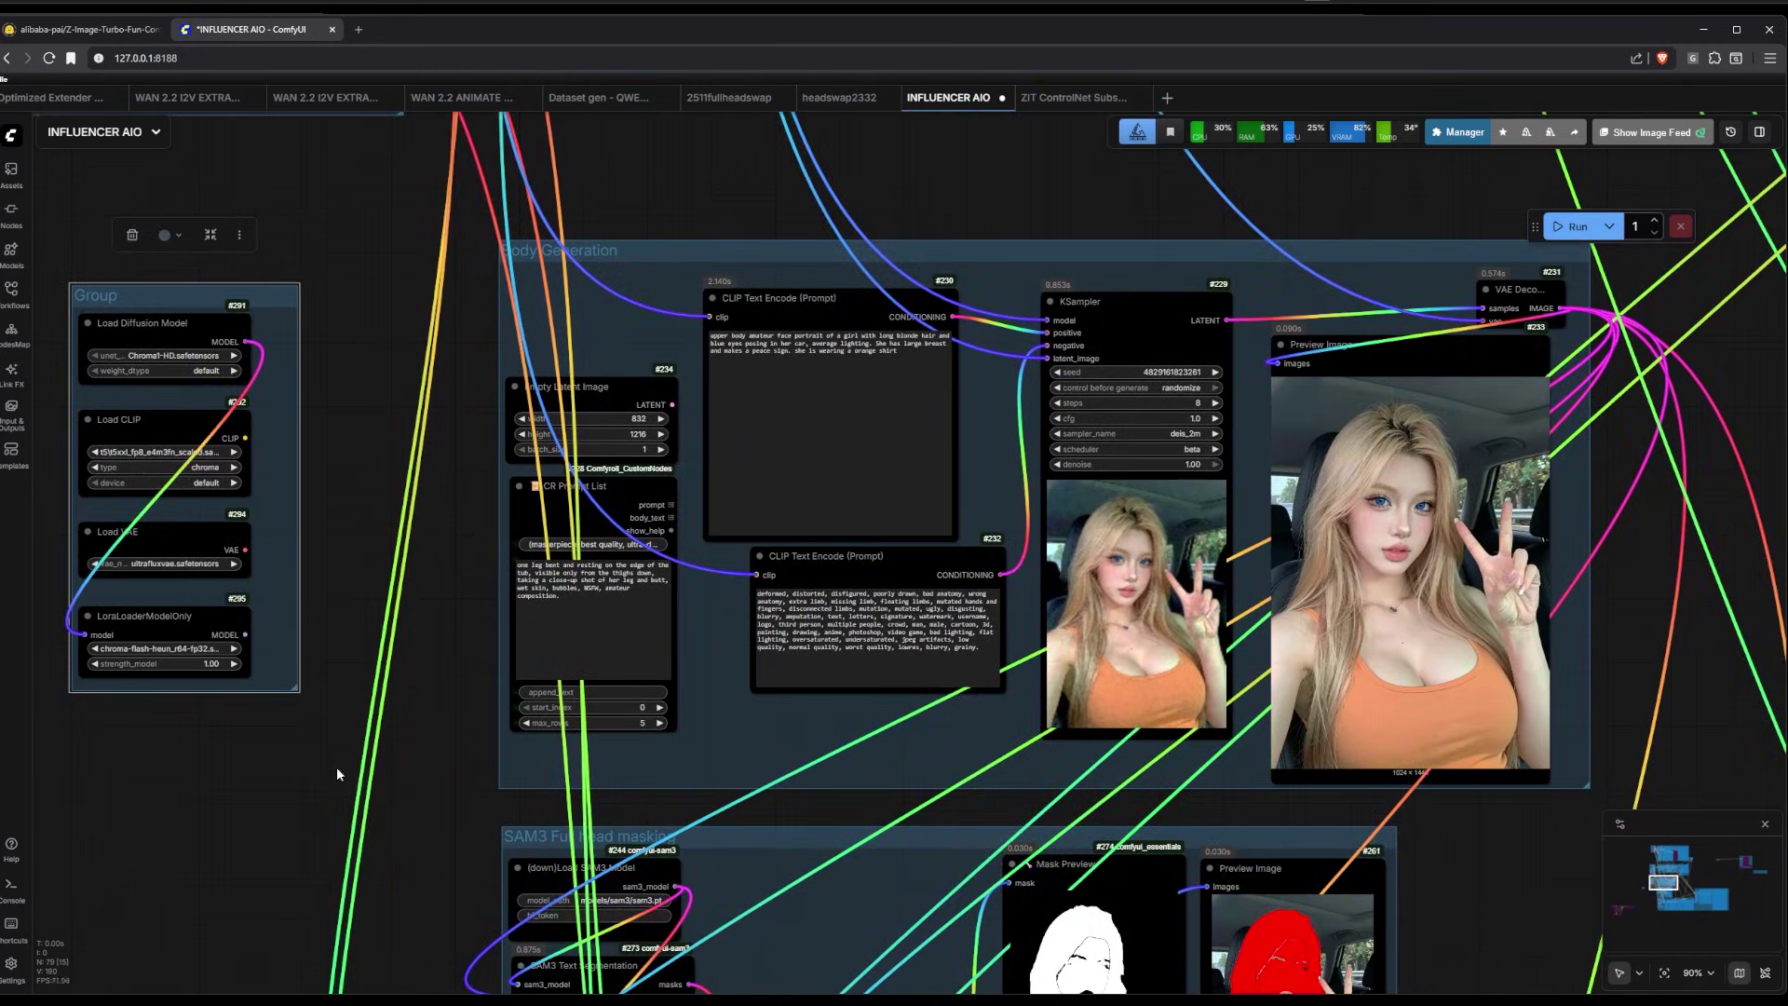
pyautogui.click(169, 323)
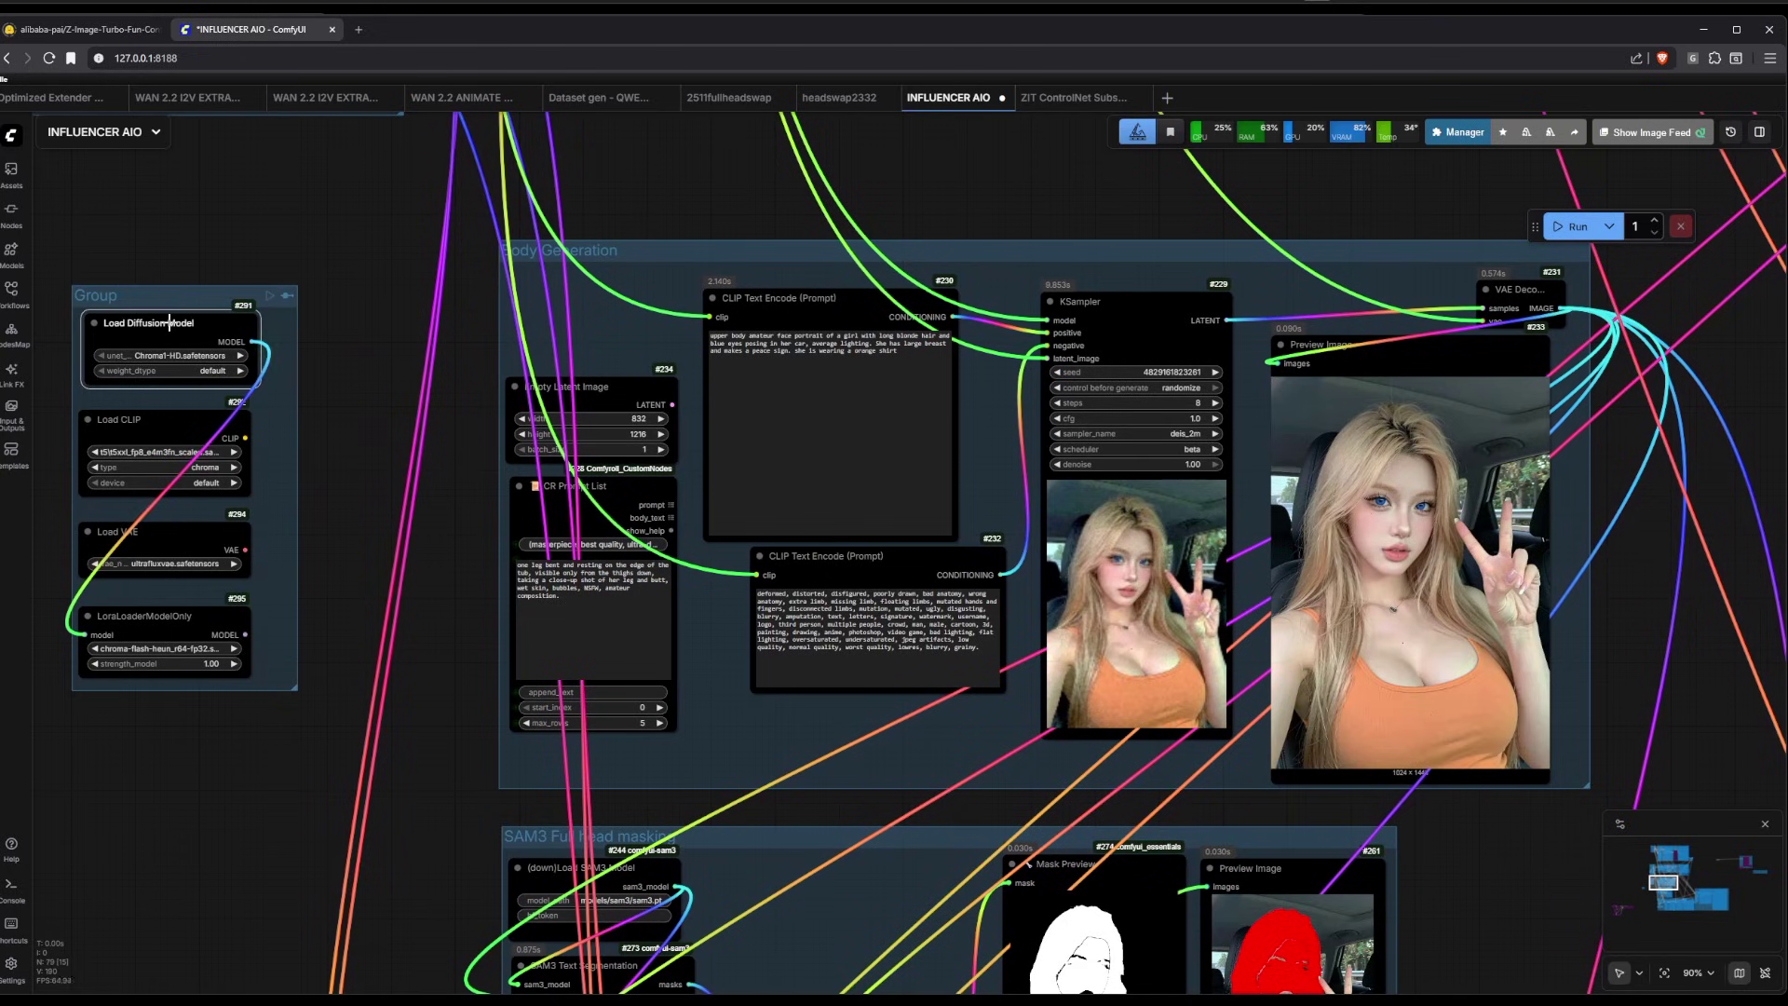
pyautogui.moveTo(168, 323); pyautogui.dragTo(166, 329)
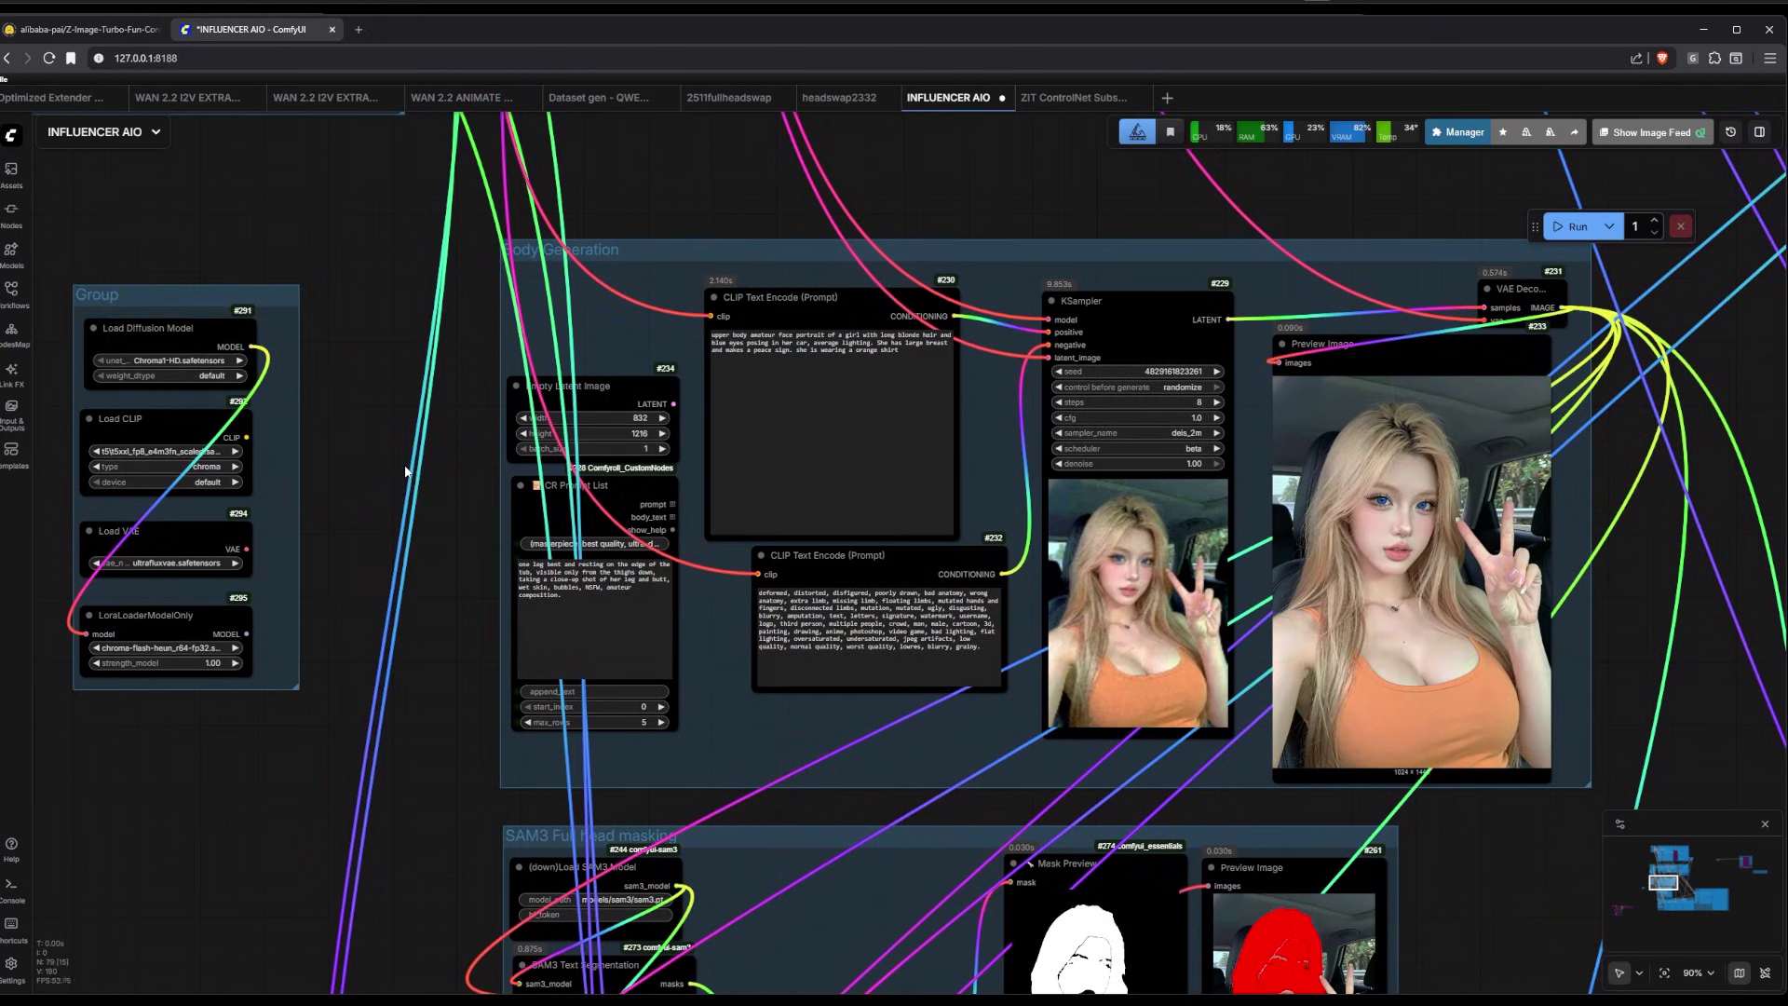
pyautogui.scroll(-5, 401, 465)
pyautogui.scroll(3, 365, 524)
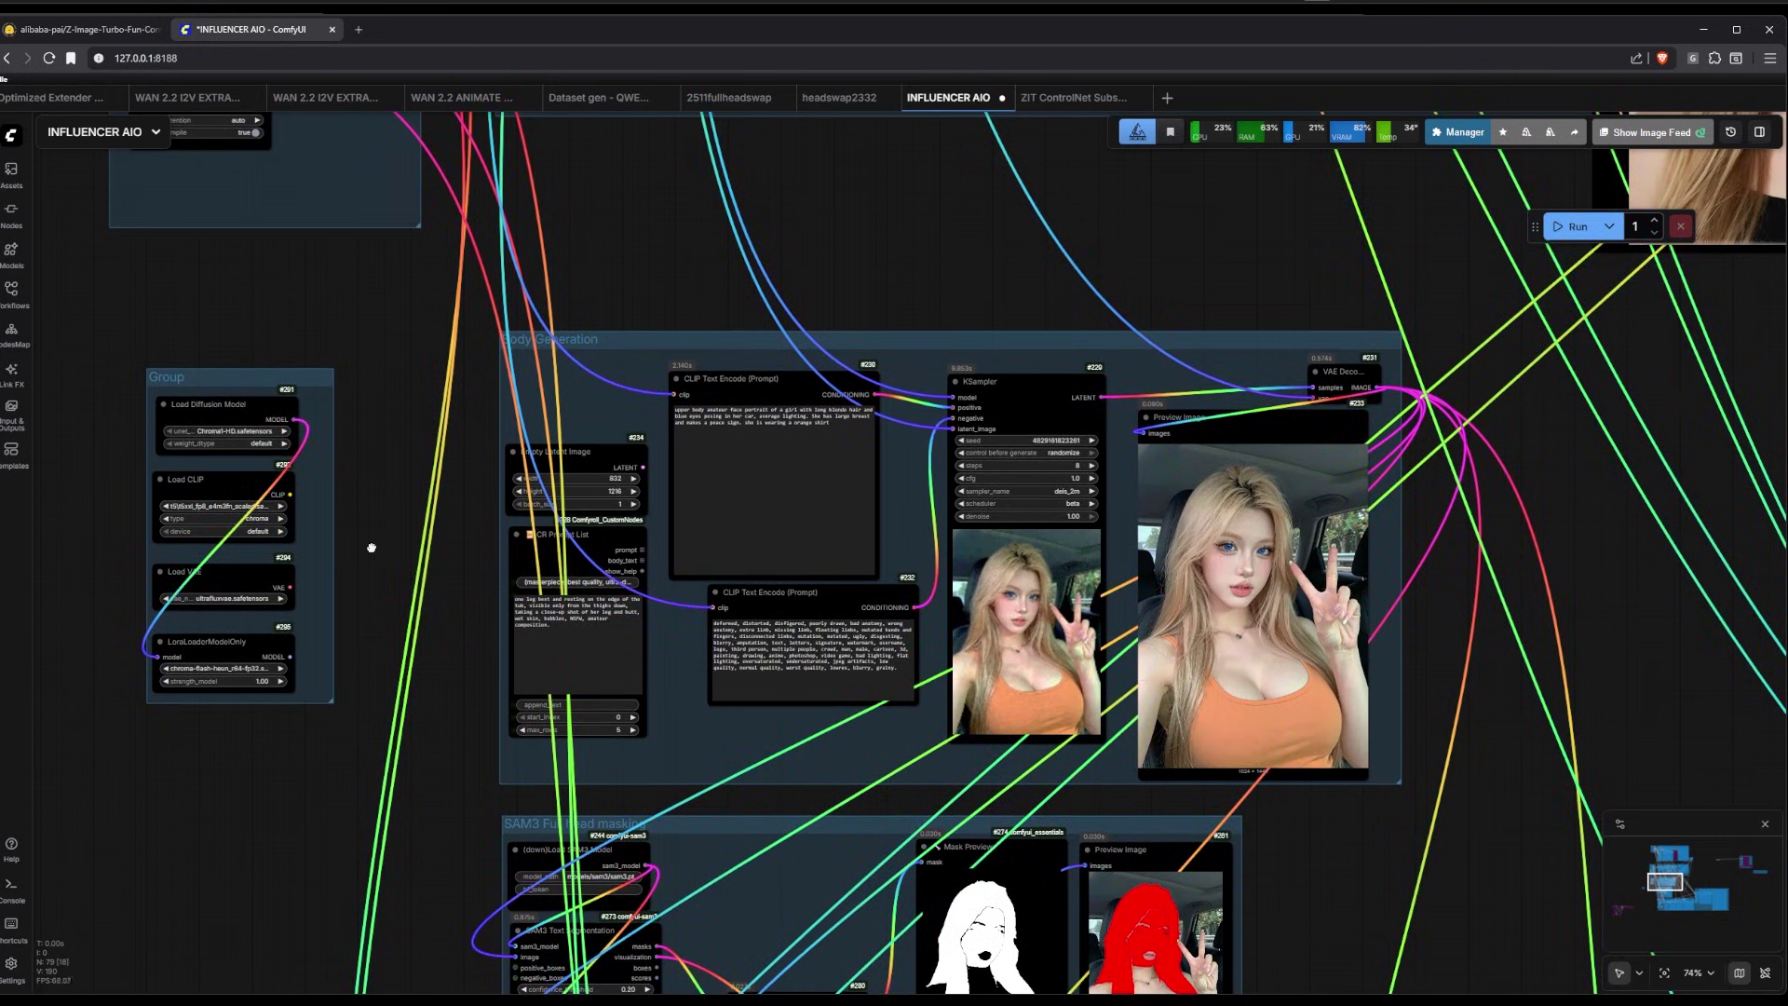
# Survey how the Chroma loader group sits between the model groups above and the Body Generation and SAM3 masking groups
pyautogui.scroll(-2, 420, 361)
pyautogui.moveTo(420, 361); pyautogui.dragTo(379, 679)
pyautogui.moveTo(491, 259); pyautogui.dragTo(555, 179)
pyautogui.moveTo(490, 335); pyautogui.dragTo(387, 5)
pyautogui.moveTo(590, 818); pyautogui.dragTo(415, 333)
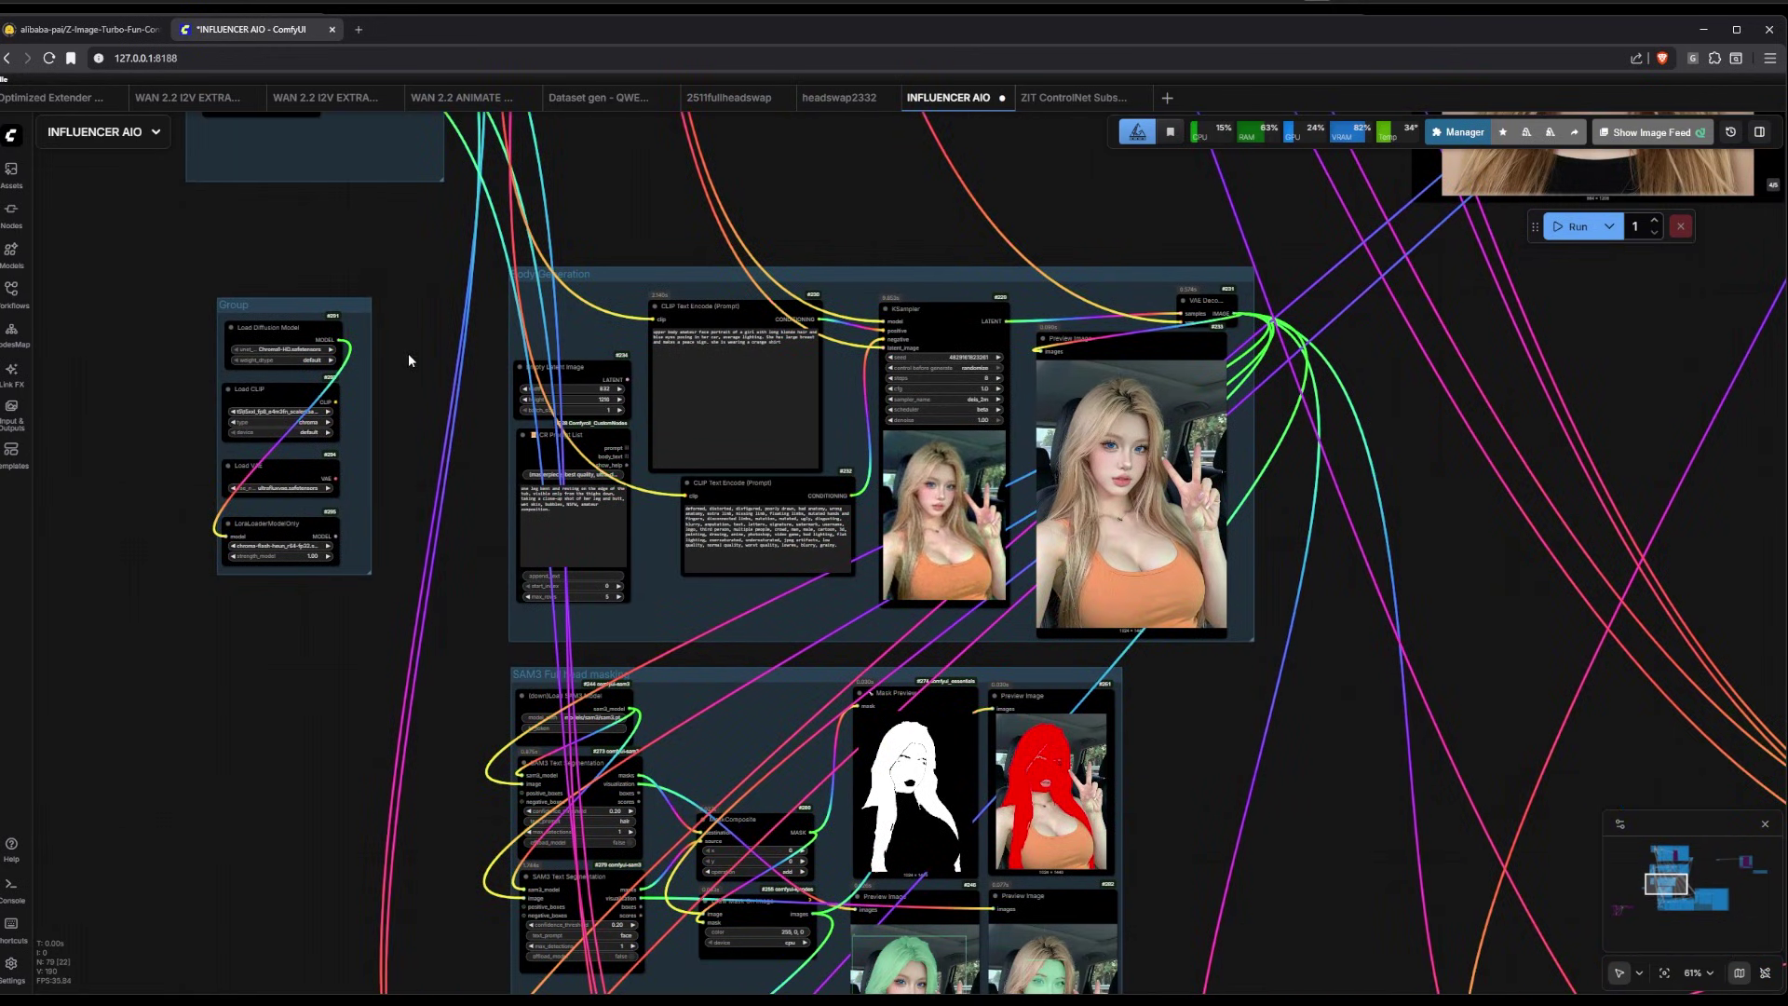
pyautogui.scroll(1, 427, 484)
pyautogui.moveTo(426, 484); pyautogui.dragTo(387, 529)
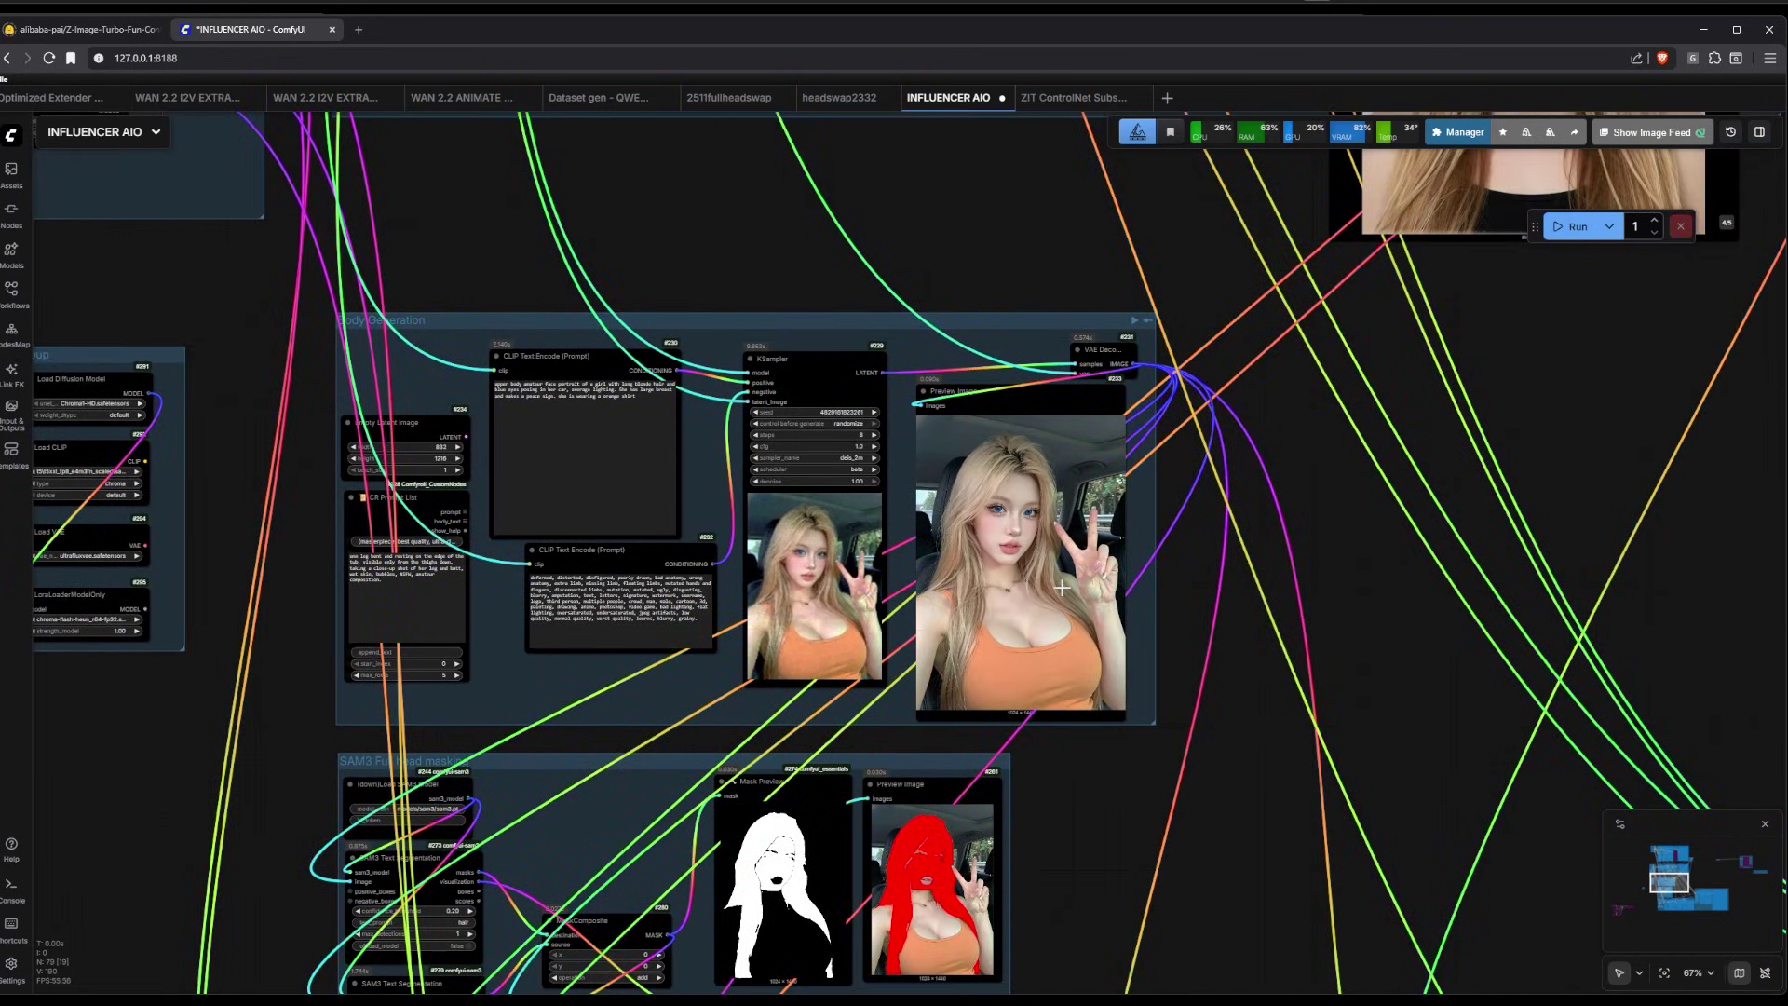
# Examine the Body Generation prompts and KSampler settings, and inspect the generated car selfie in the large preview up close
pyautogui.scroll(6, 656, 527)
pyautogui.scroll(-7, 640, 529)
pyautogui.scroll(6, 582, 433)
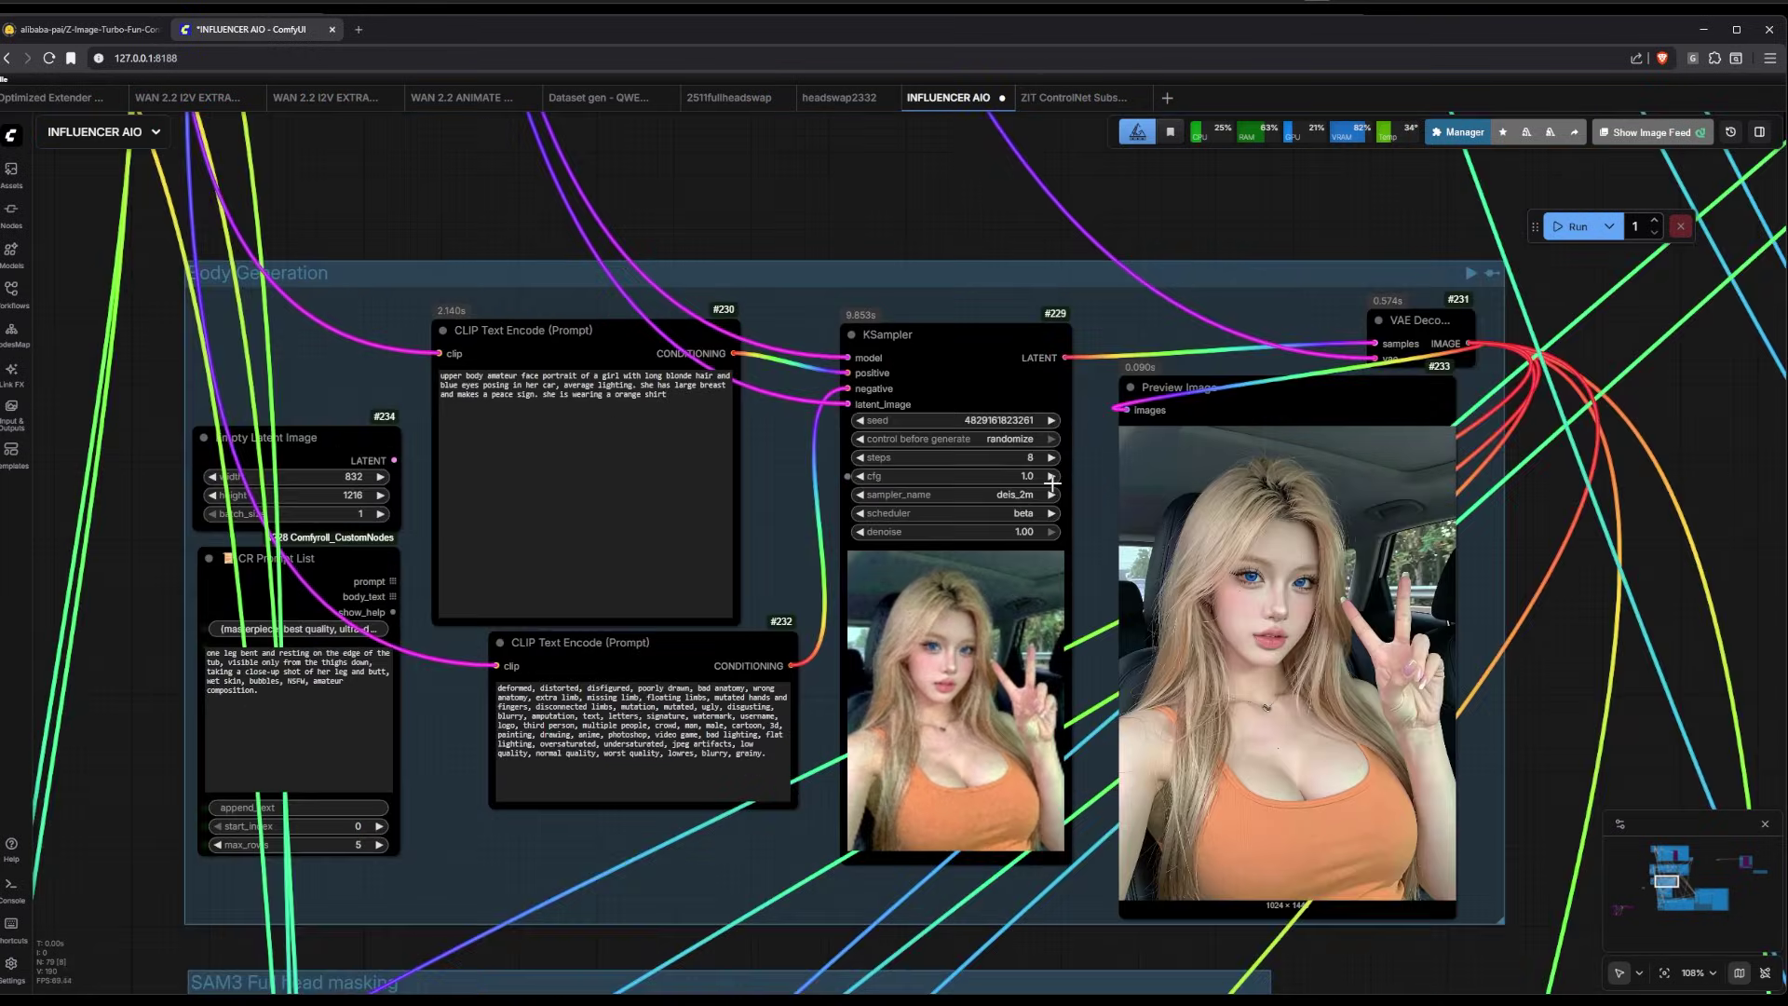
pyautogui.scroll(-5, 1071, 489)
pyautogui.scroll(6, 1085, 494)
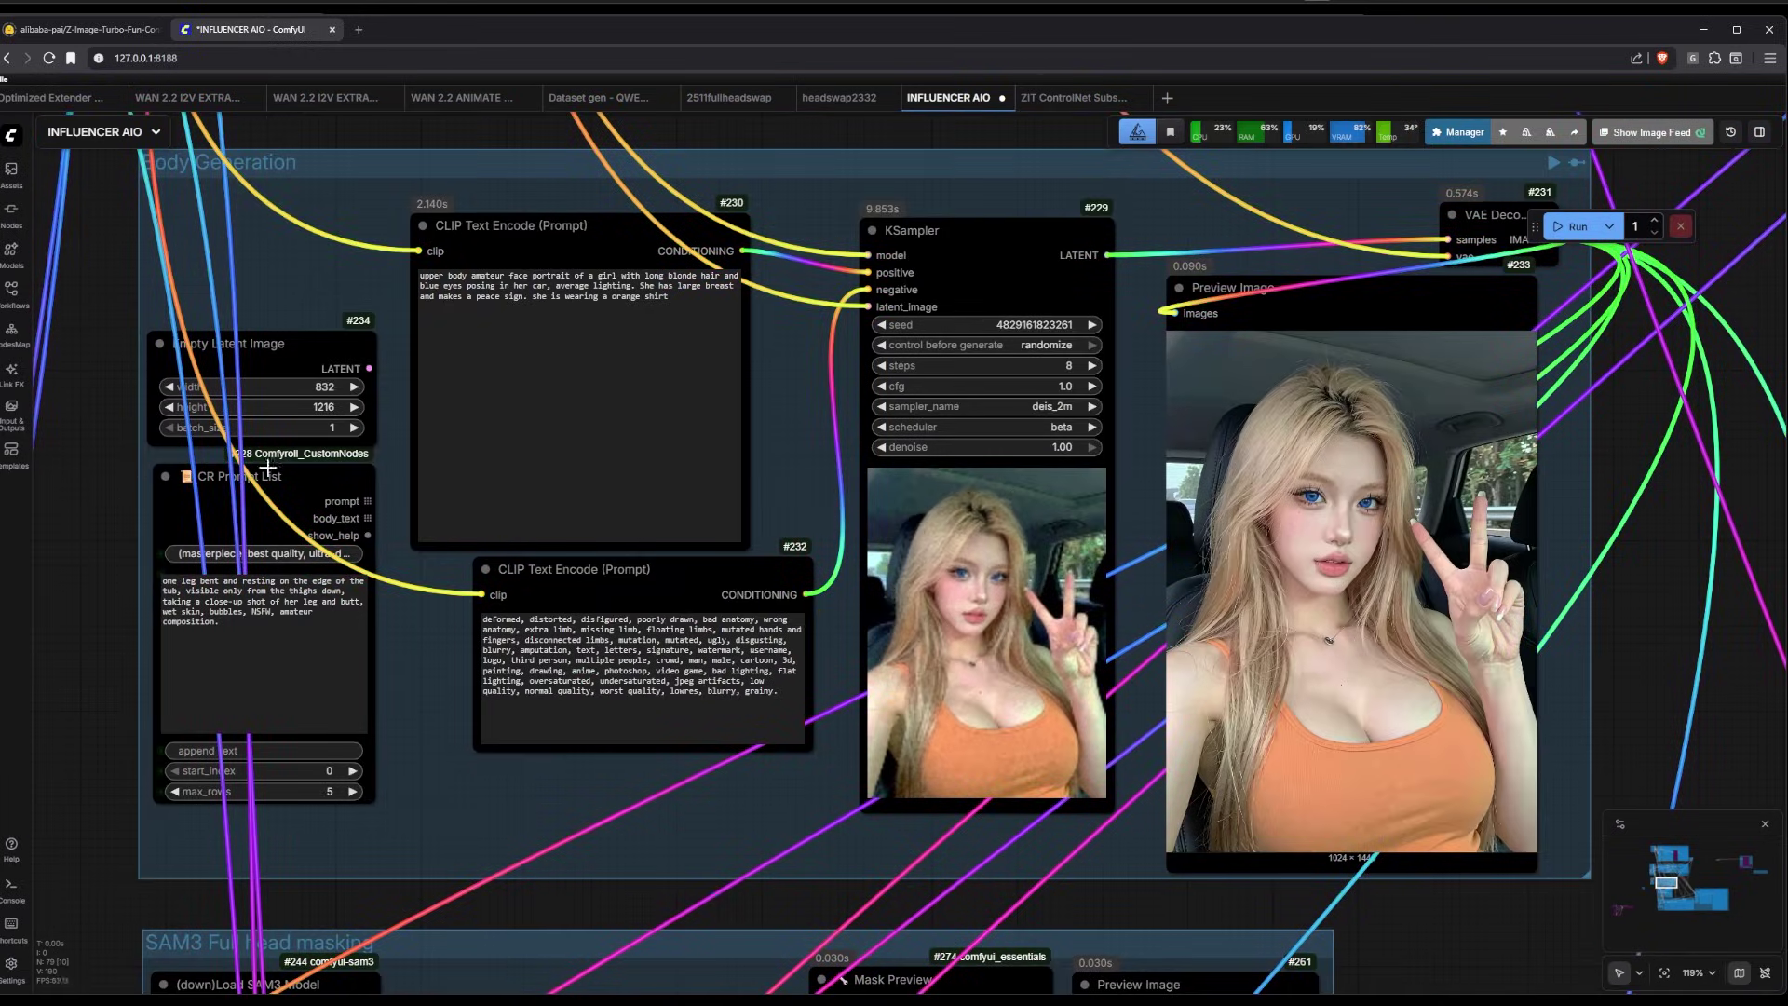
pyautogui.scroll(5, 1527, 485)
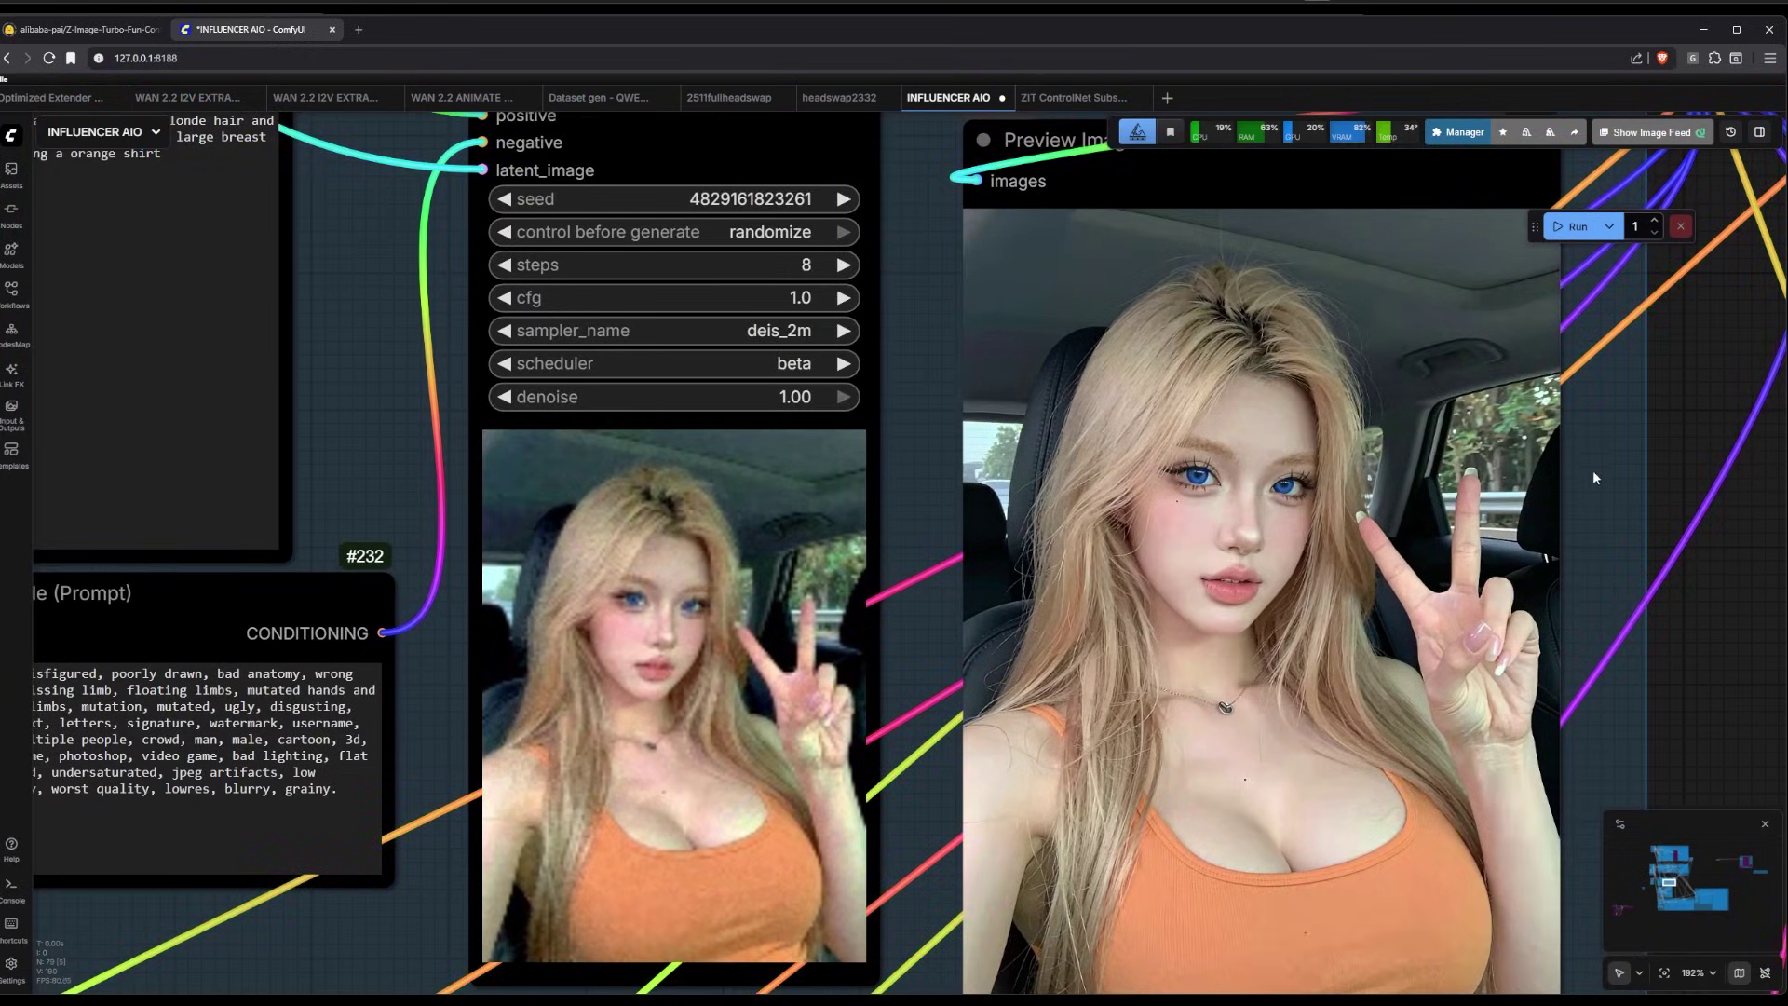
pyautogui.scroll(4, 1594, 477)
pyautogui.scroll(-3, 1323, 494)
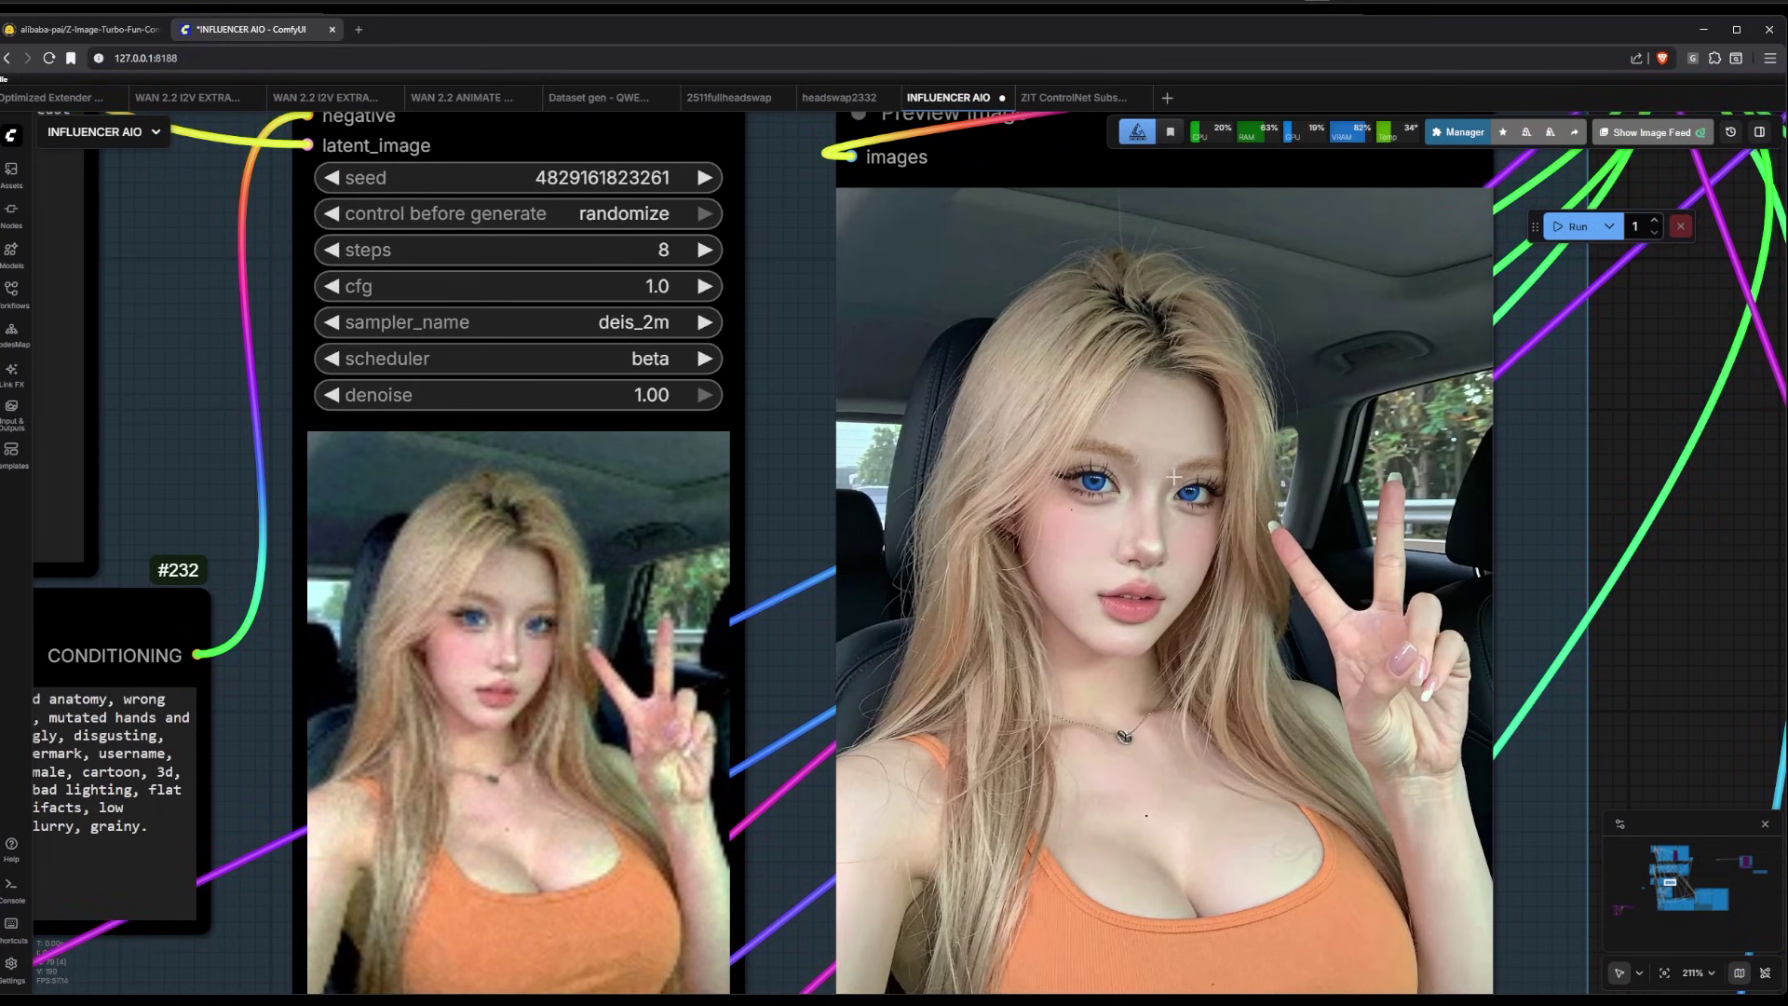
# Examine the SAM3 Full head masking group below Body Generation, including its segmentation nodes and four mask previews
pyautogui.scroll(-5, 1173, 478)
pyautogui.moveTo(1315, 912); pyautogui.dragTo(1253, 616)
pyautogui.scroll(-8, 1253, 616)
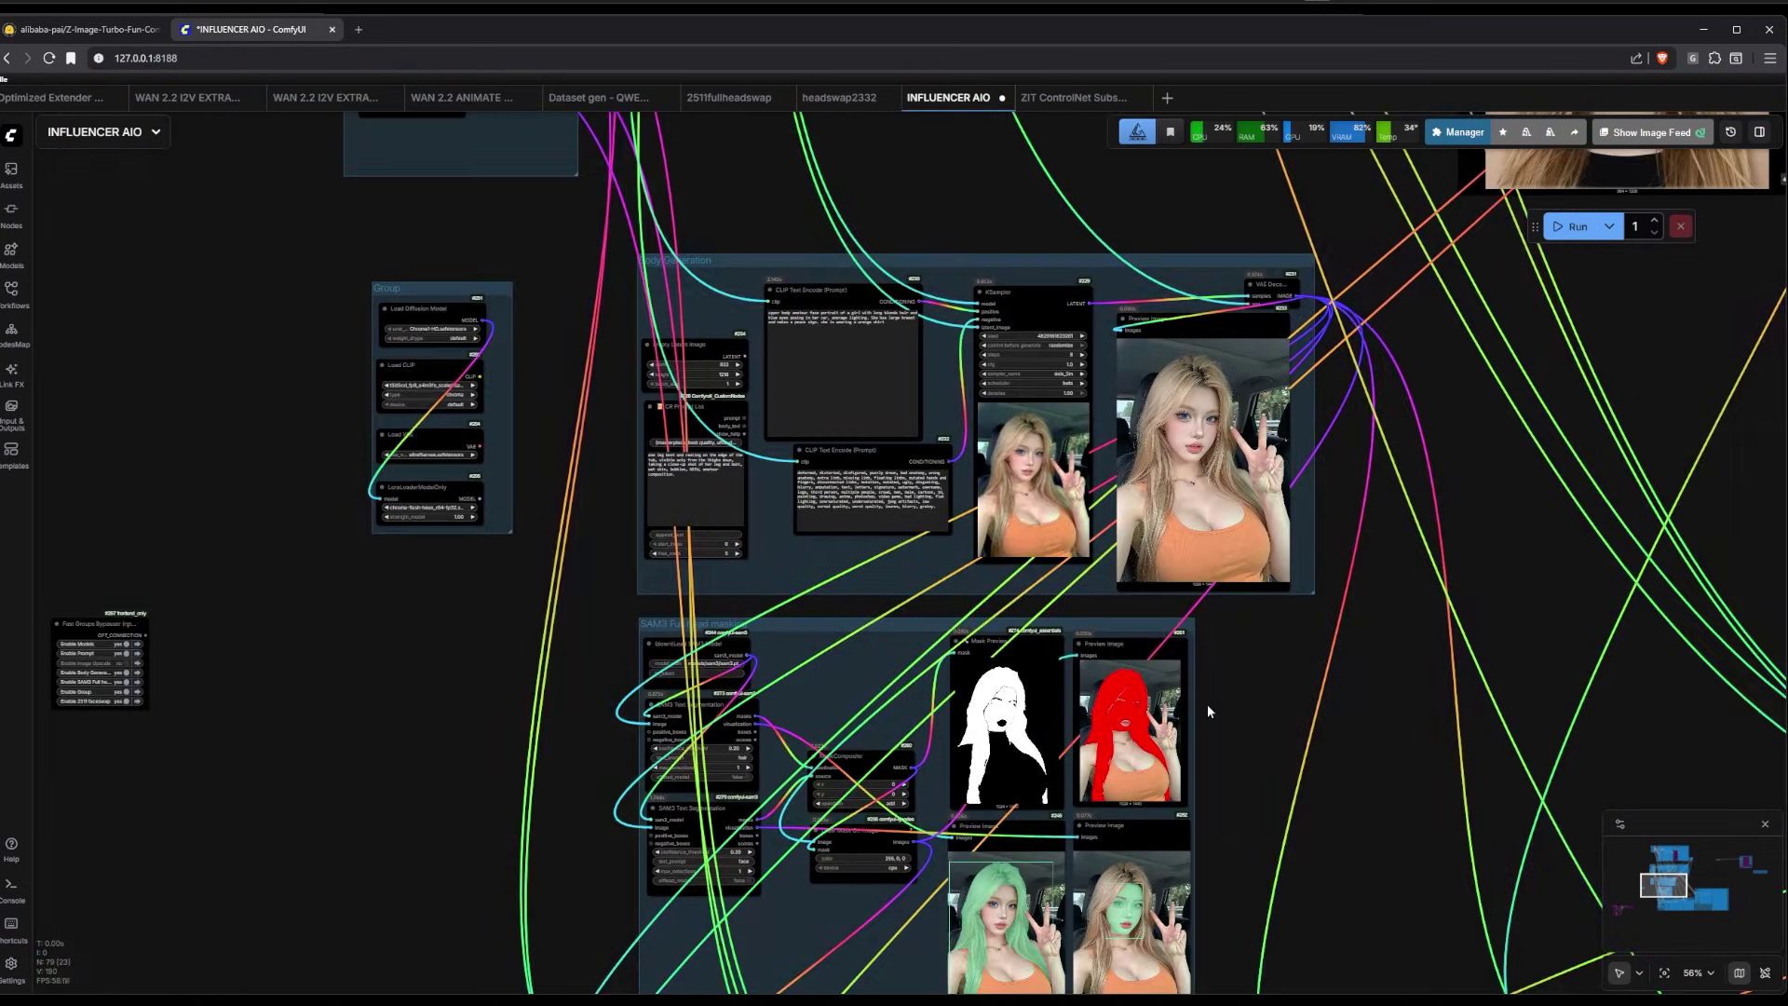
pyautogui.moveTo(1218, 864); pyautogui.dragTo(1195, 646)
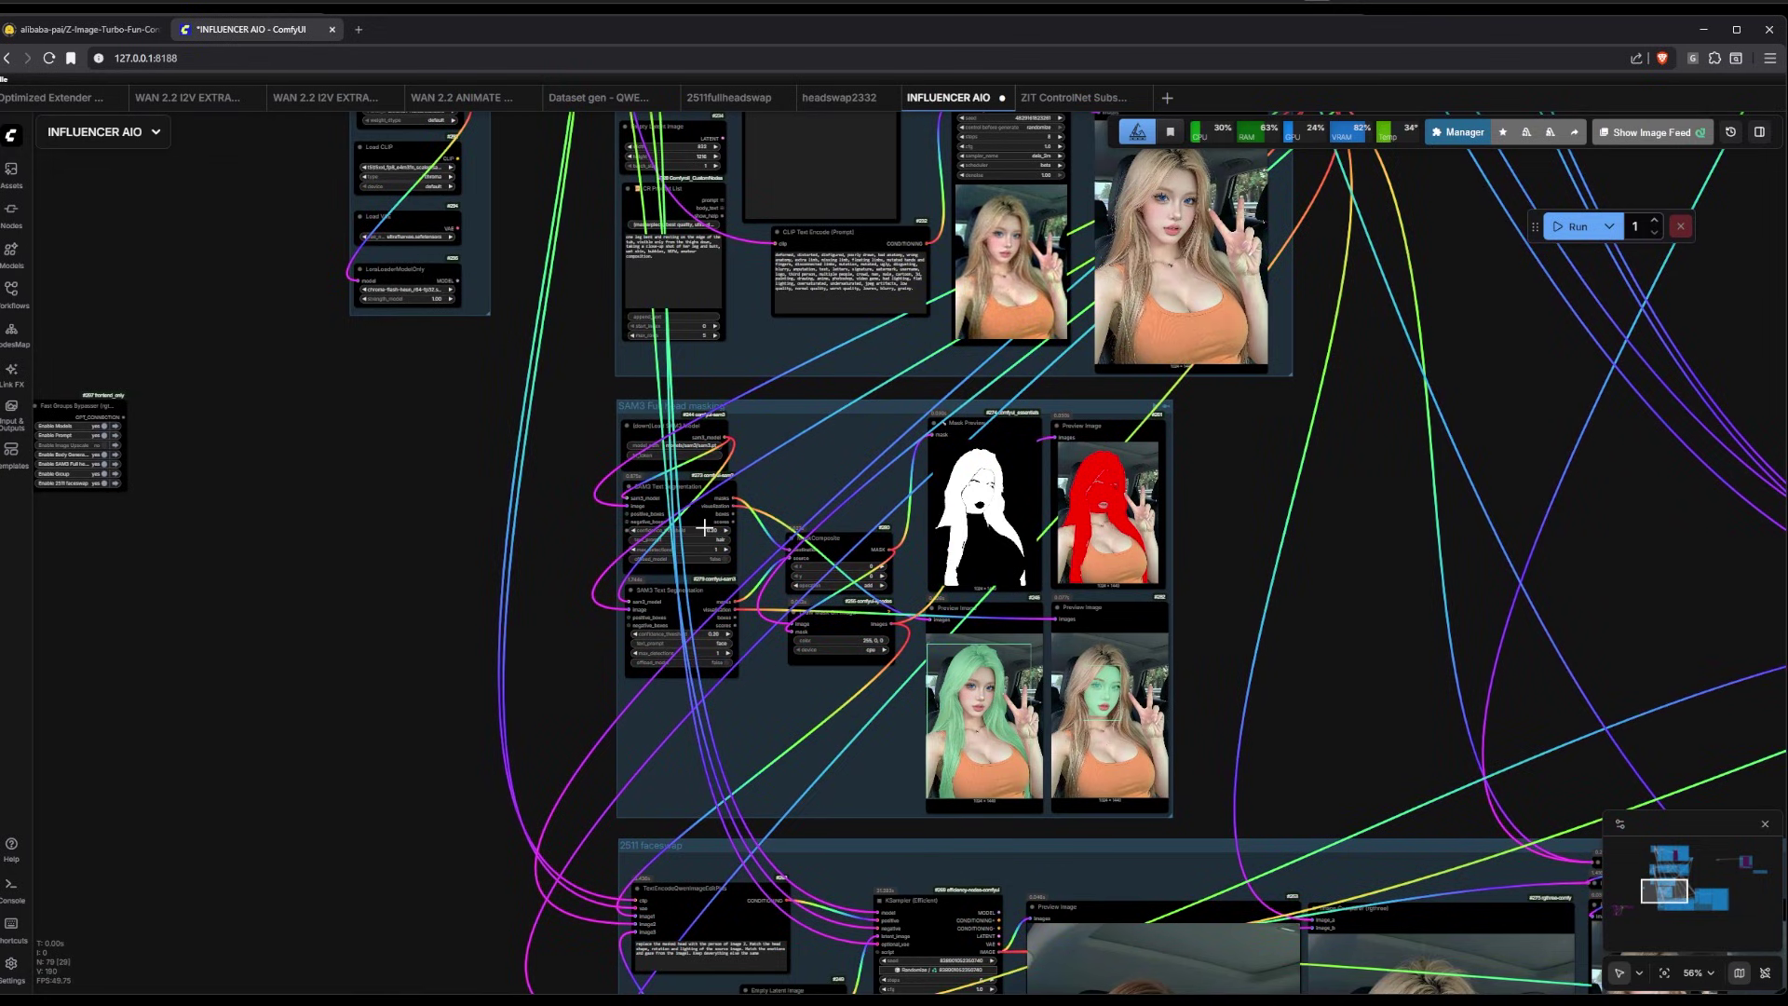
pyautogui.scroll(6, 852, 705)
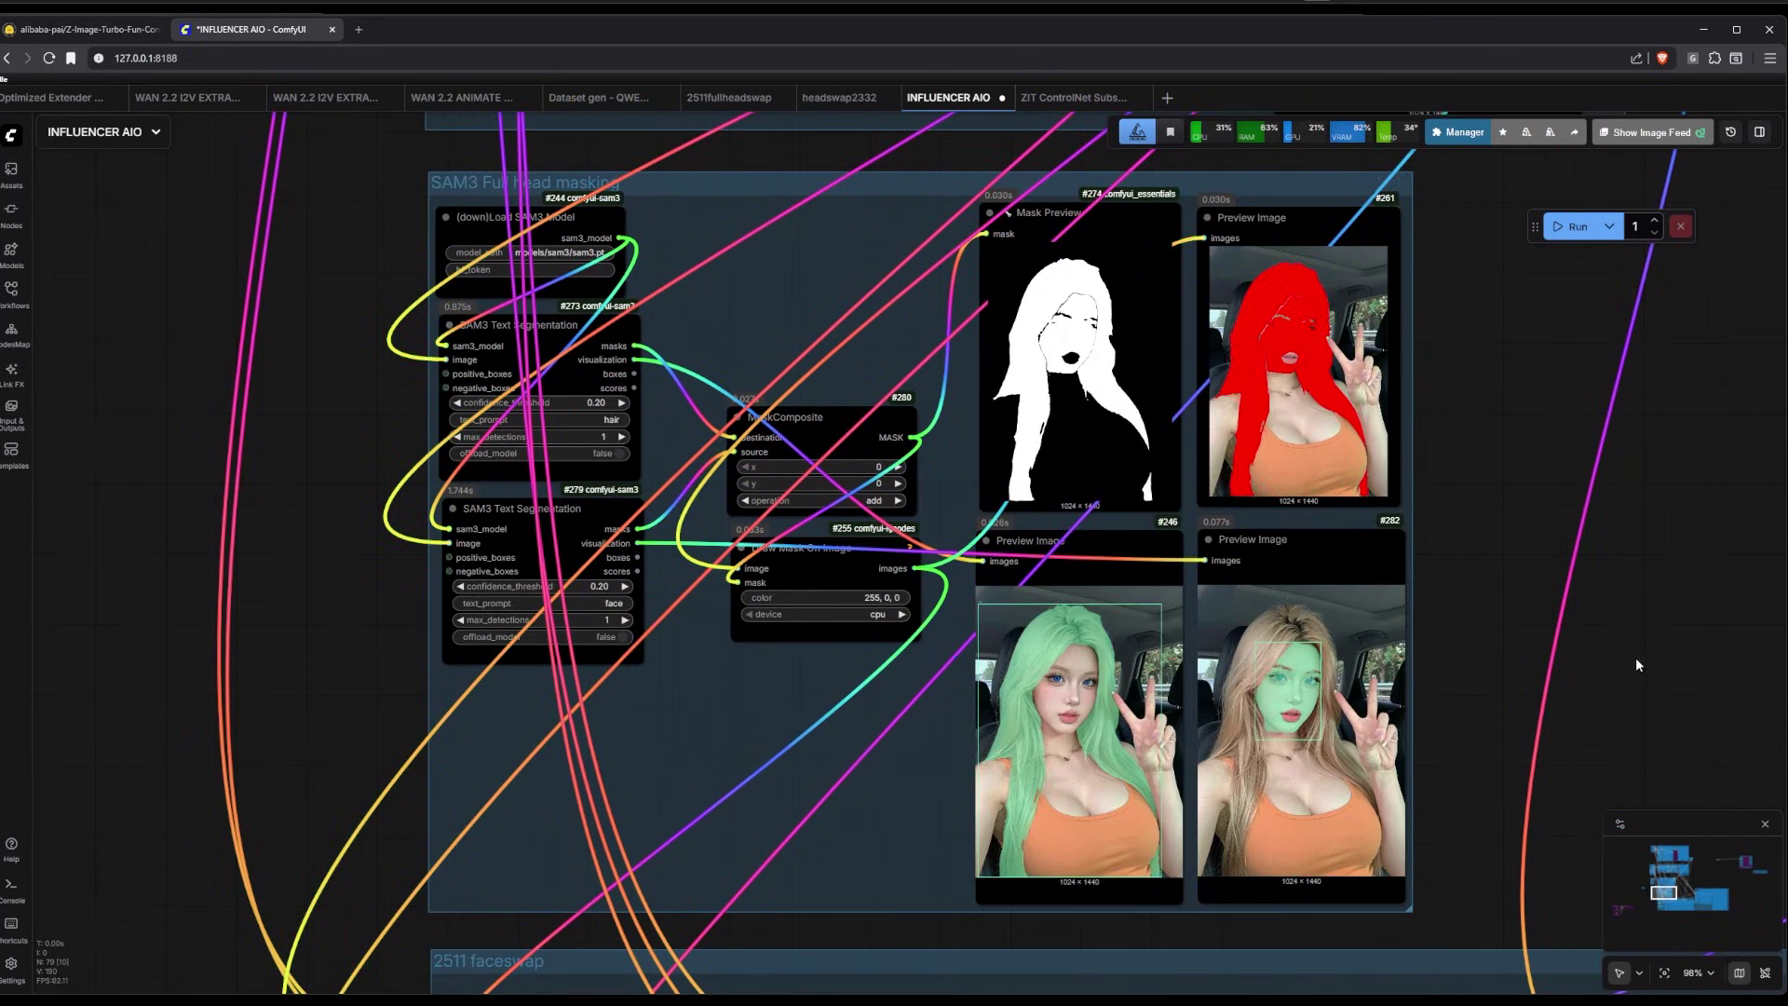
pyautogui.scroll(-2, 1535, 652)
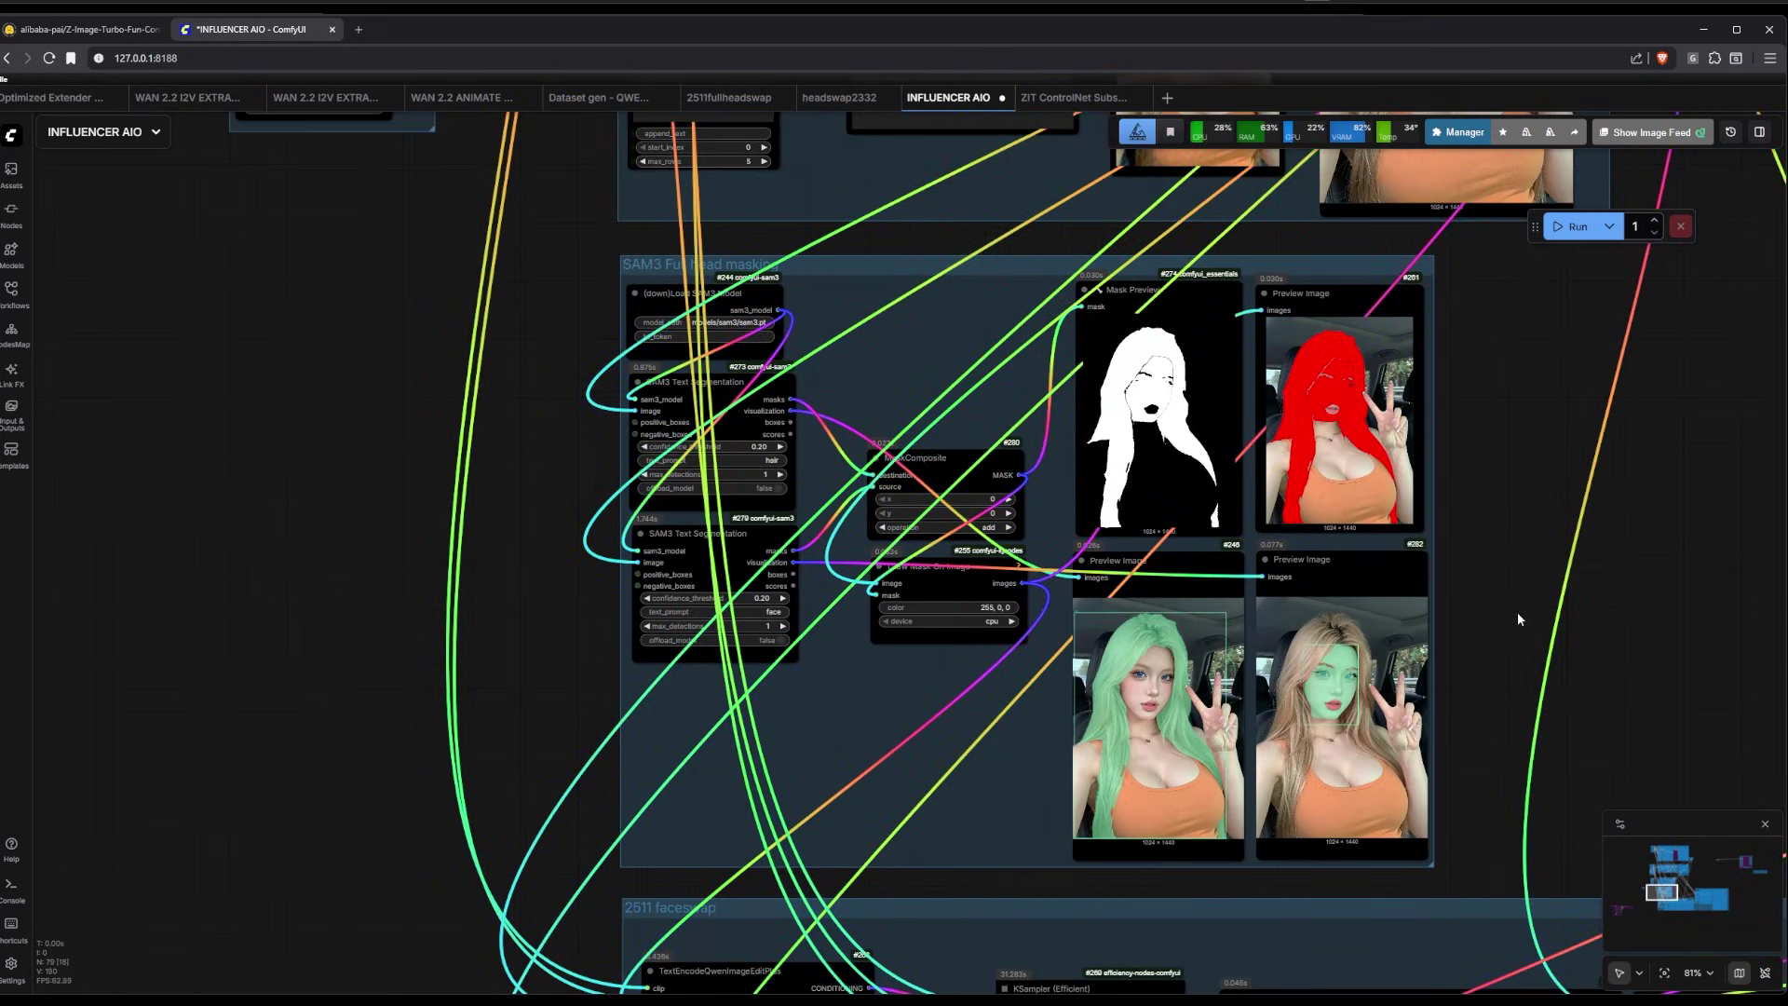
pyautogui.moveTo(1490, 551); pyautogui.dragTo(1409, 579)
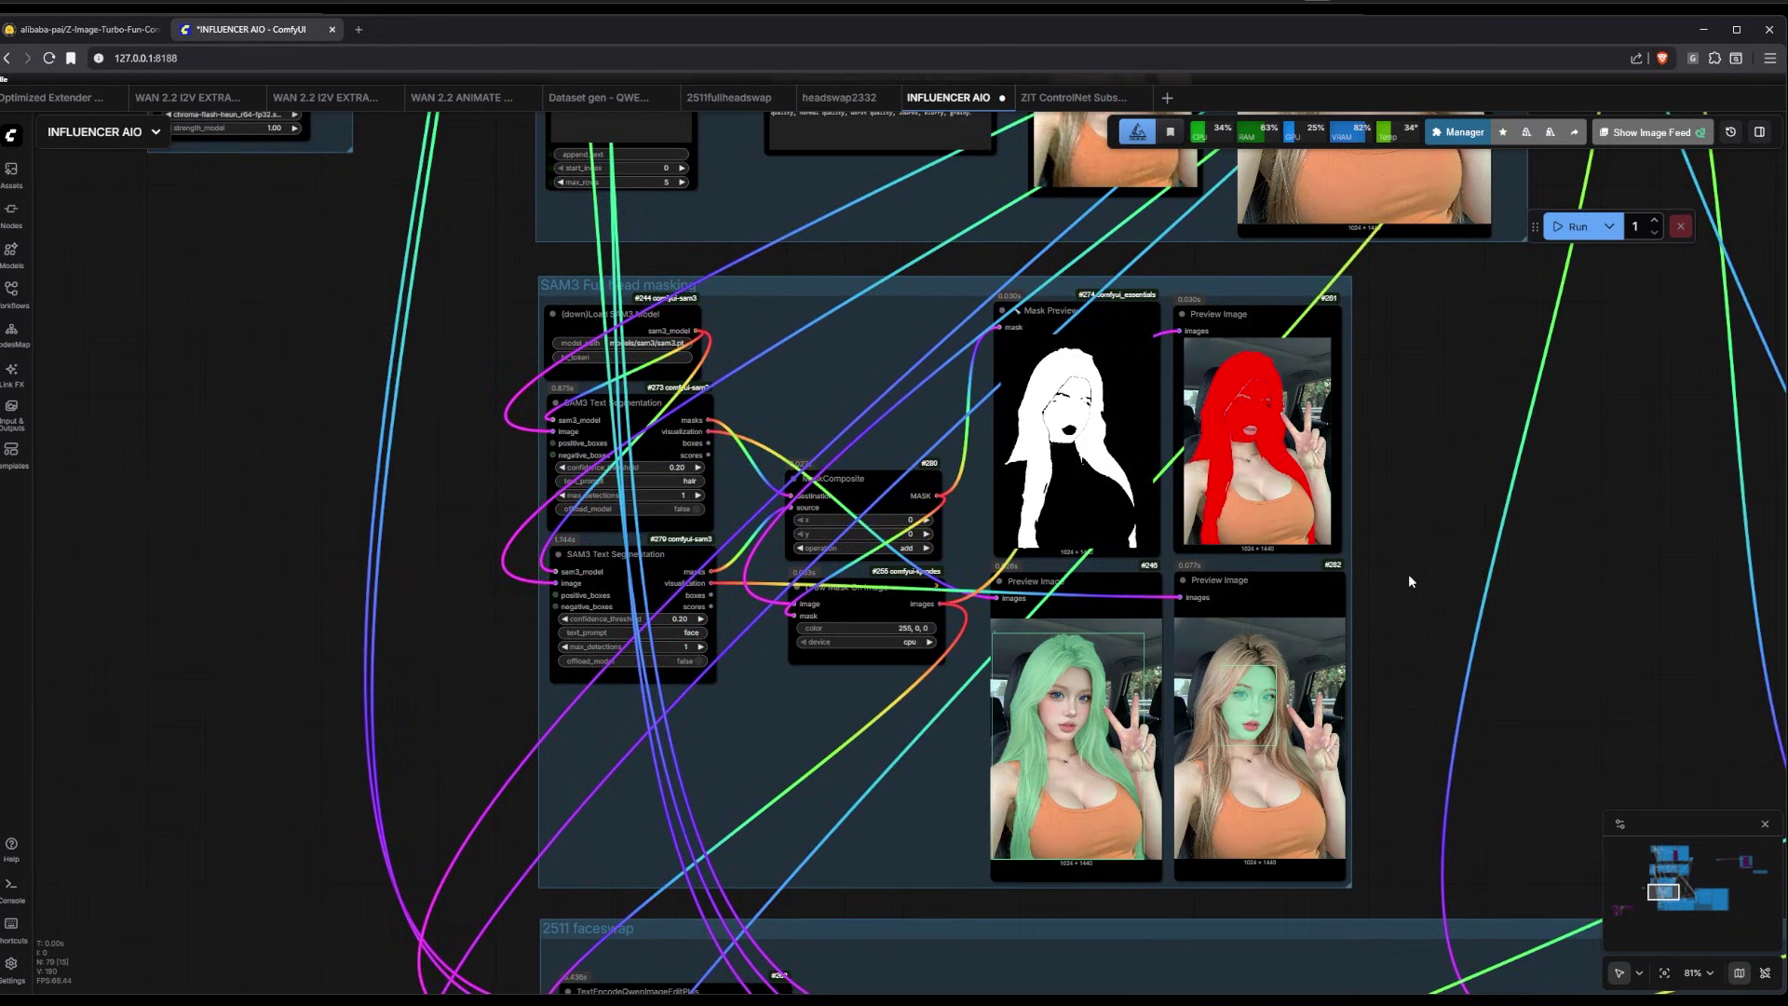
pyautogui.scroll(-5, 428, 394)
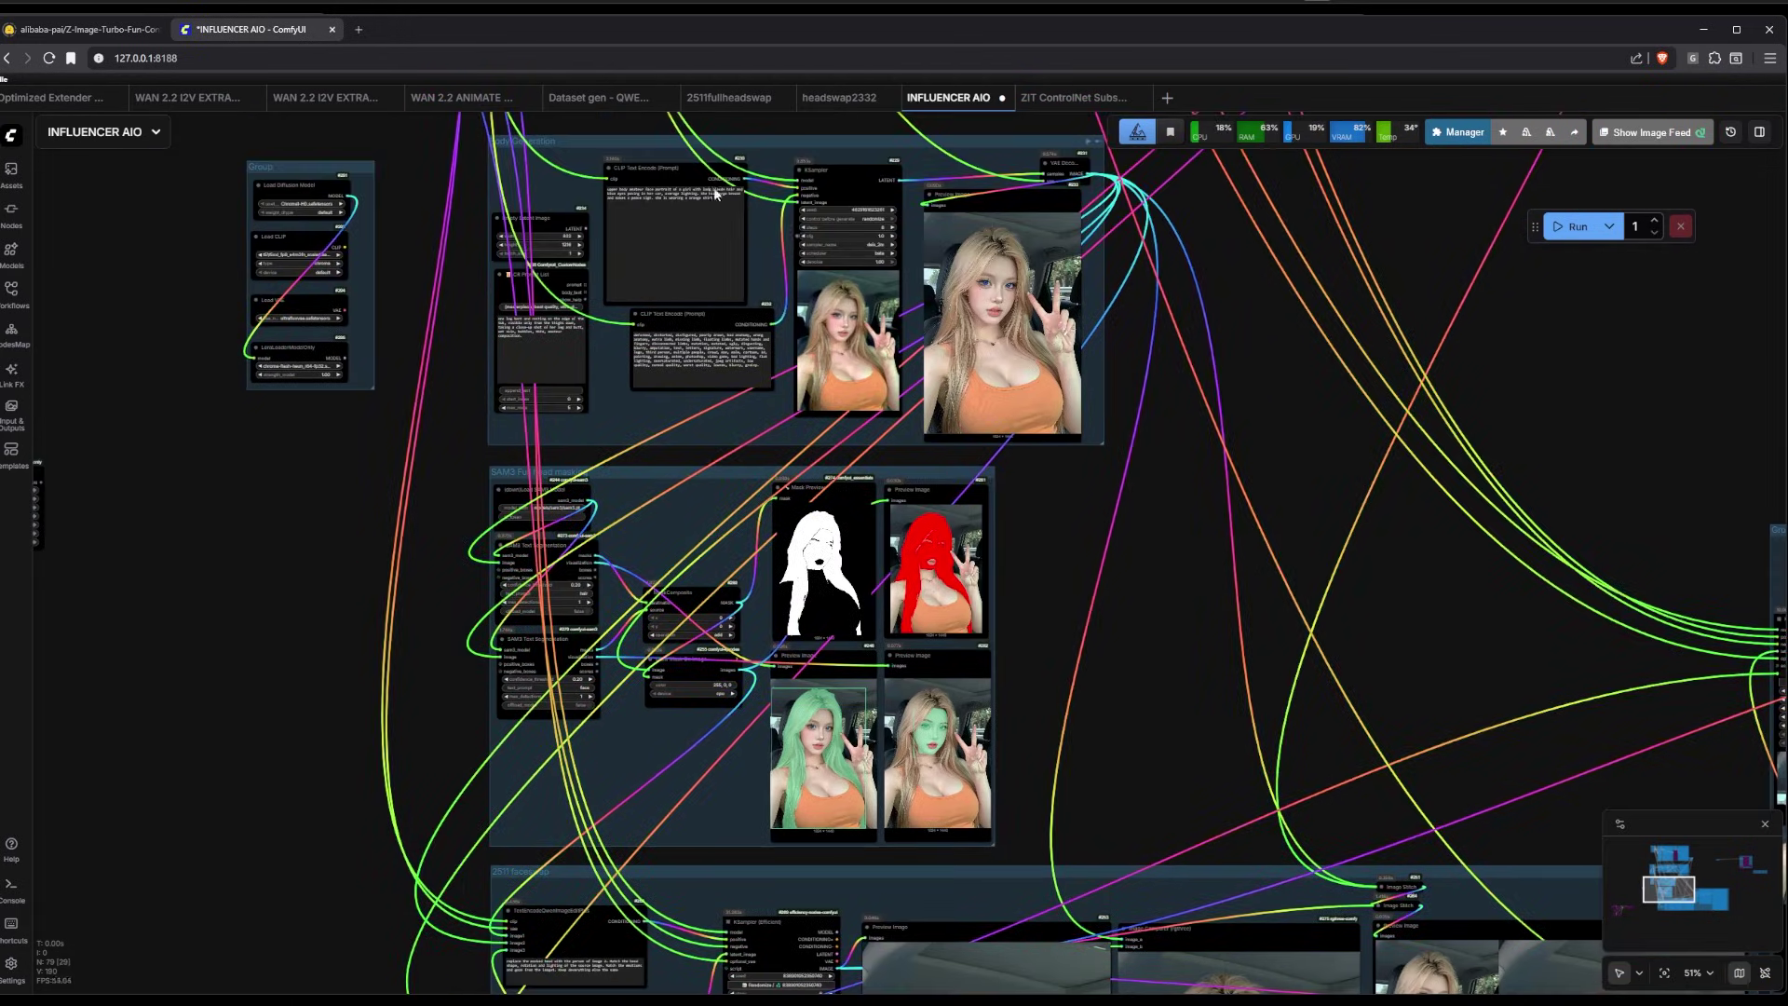
# Review the Chroma loader group's diffusion model, CLIP, VAE and LoRA nodes again alongside the Body Generation group
pyautogui.scroll(5, 715, 192)
pyautogui.moveTo(379, 427); pyautogui.dragTo(500, 644)
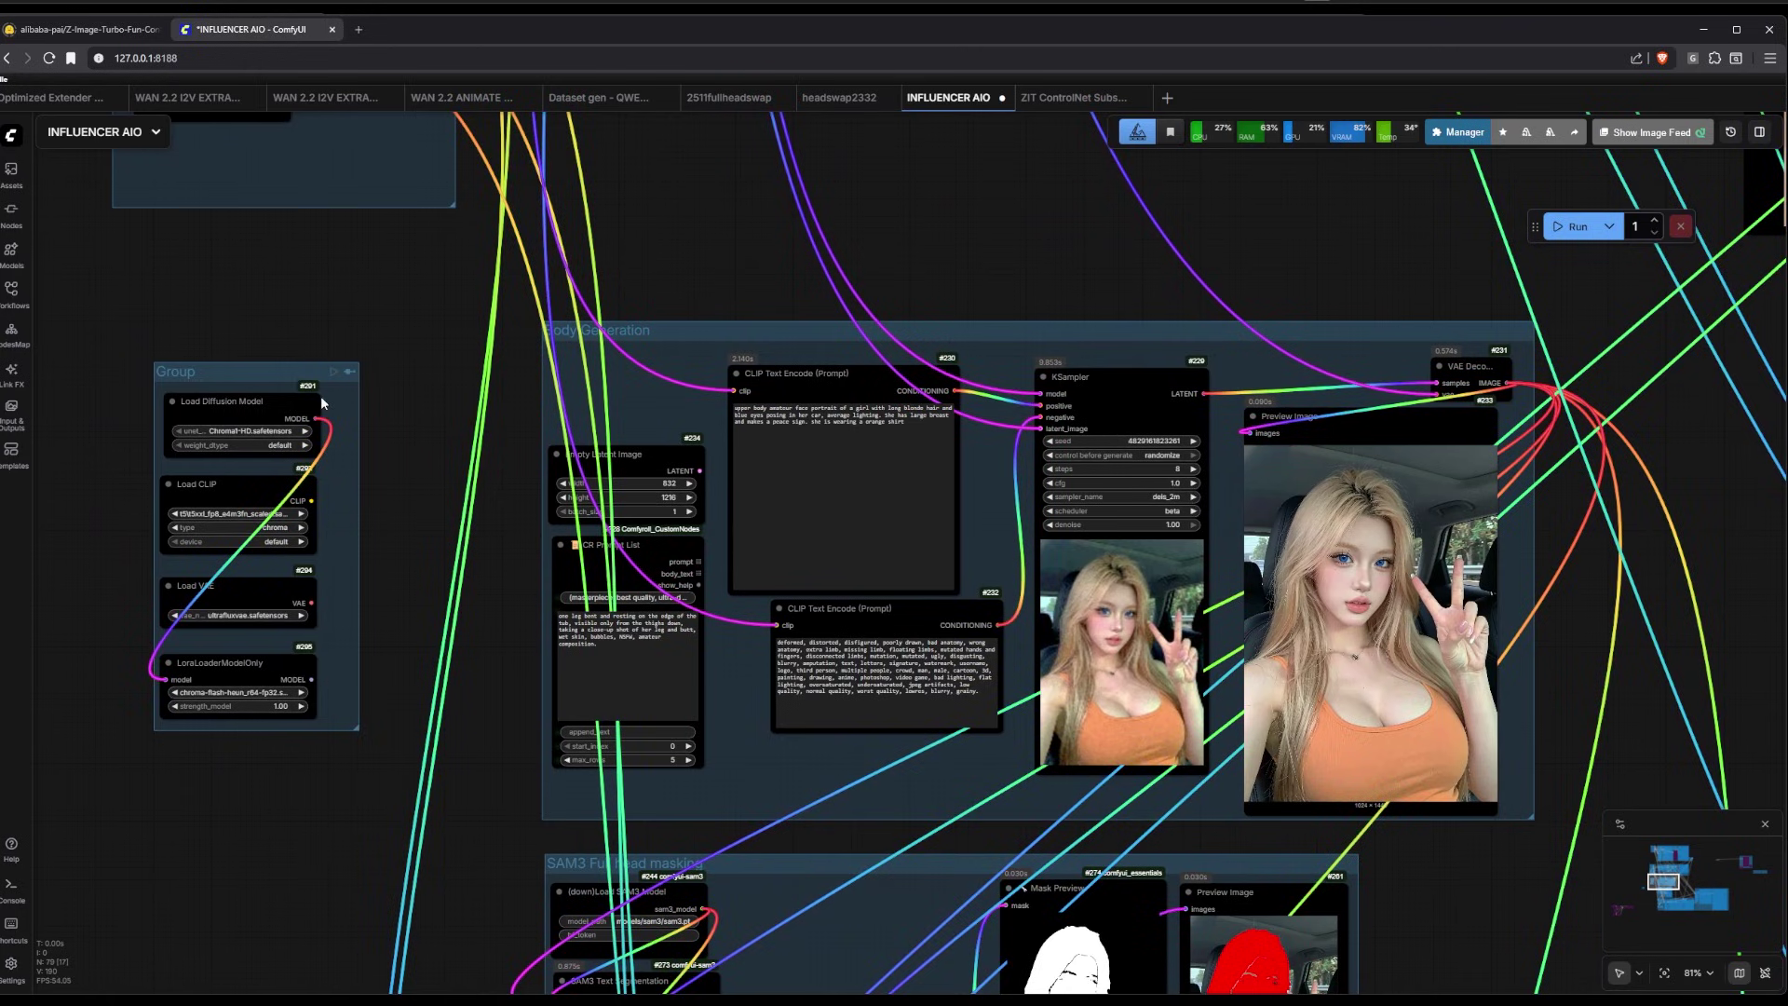
pyautogui.moveTo(179, 799); pyautogui.dragTo(388, 850)
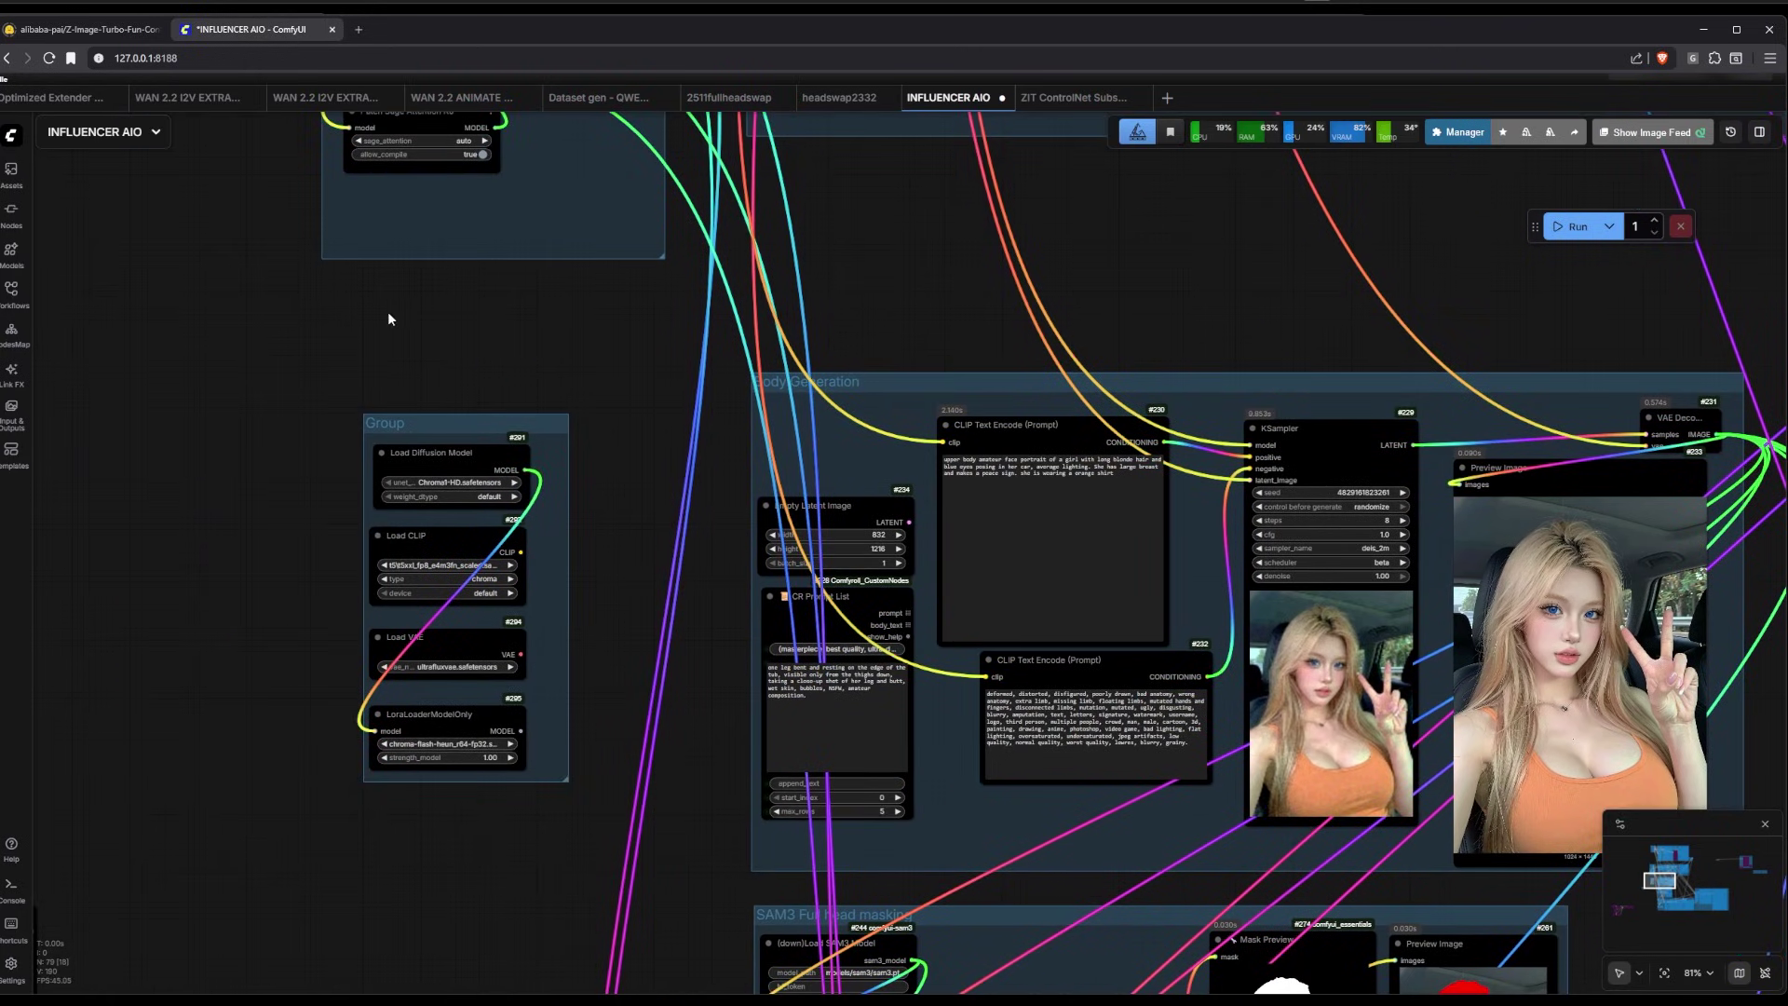
pyautogui.scroll(-4, 484, 768)
pyautogui.moveTo(518, 786); pyautogui.dragTo(449, 680)
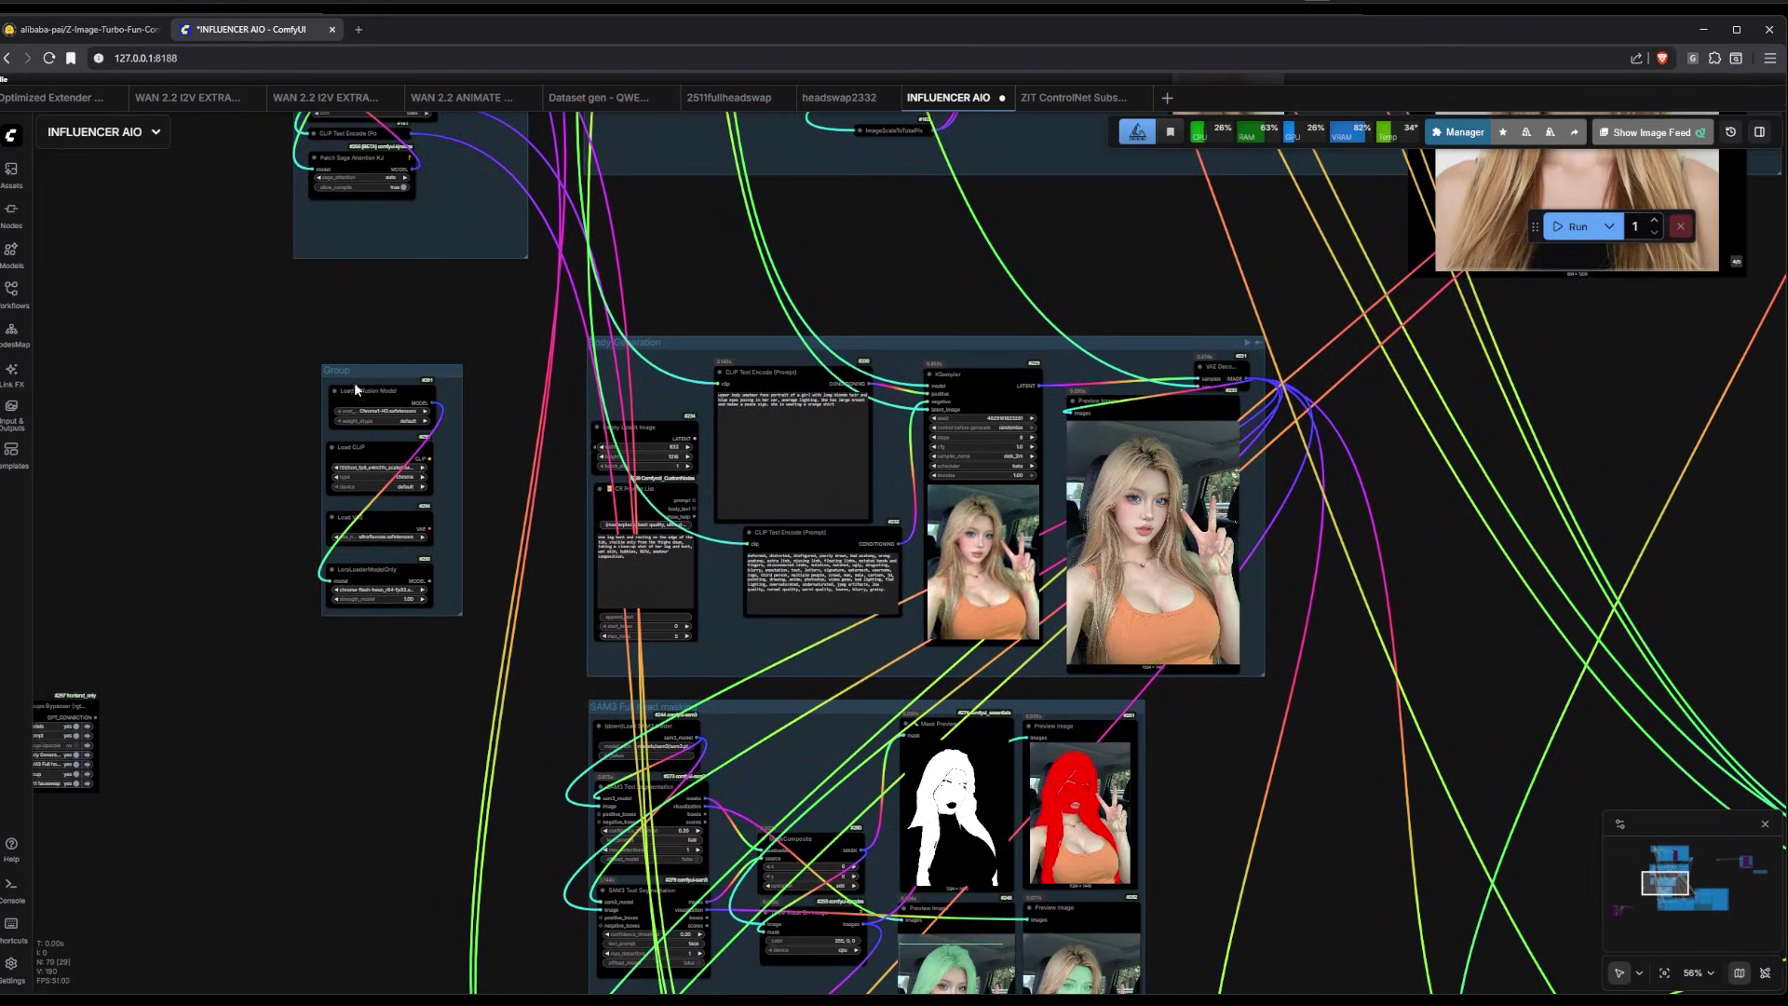
pyautogui.moveTo(1376, 758); pyautogui.dragTo(1248, 555)
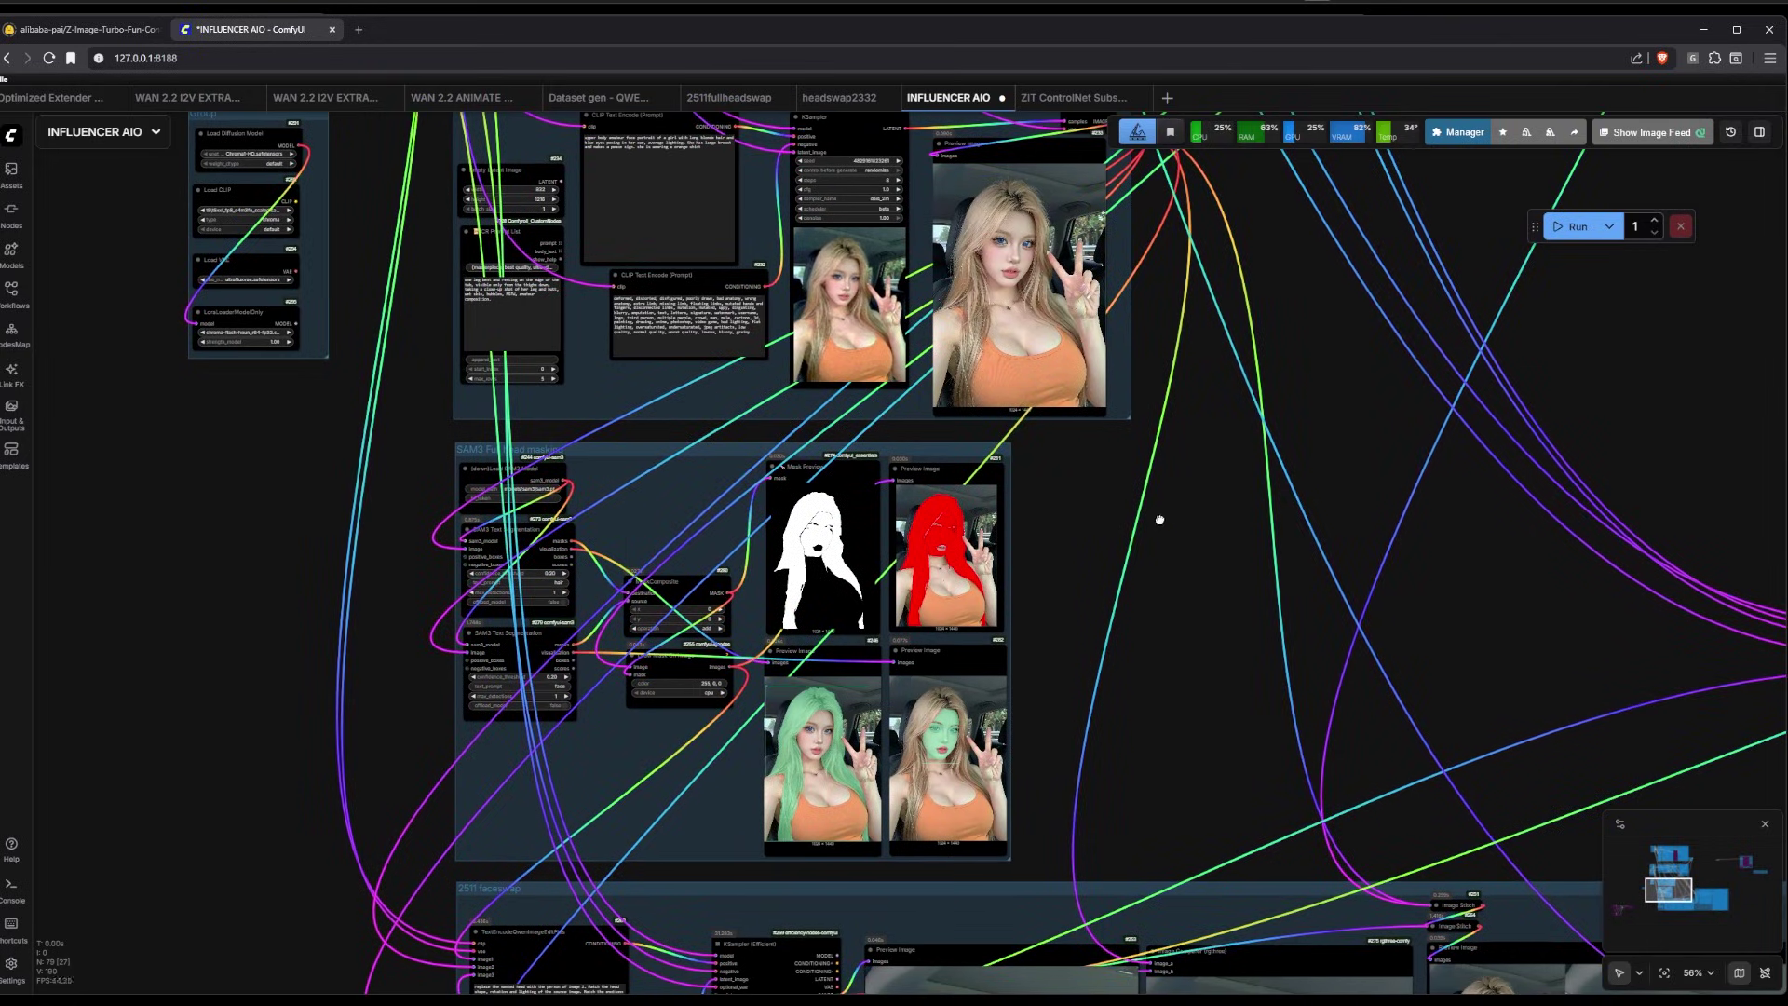
# Examine the SAM3 model loader and the two SAM3 Text Segmentation nodes with the hair and face prompts
pyautogui.scroll(3, 1127, 659)
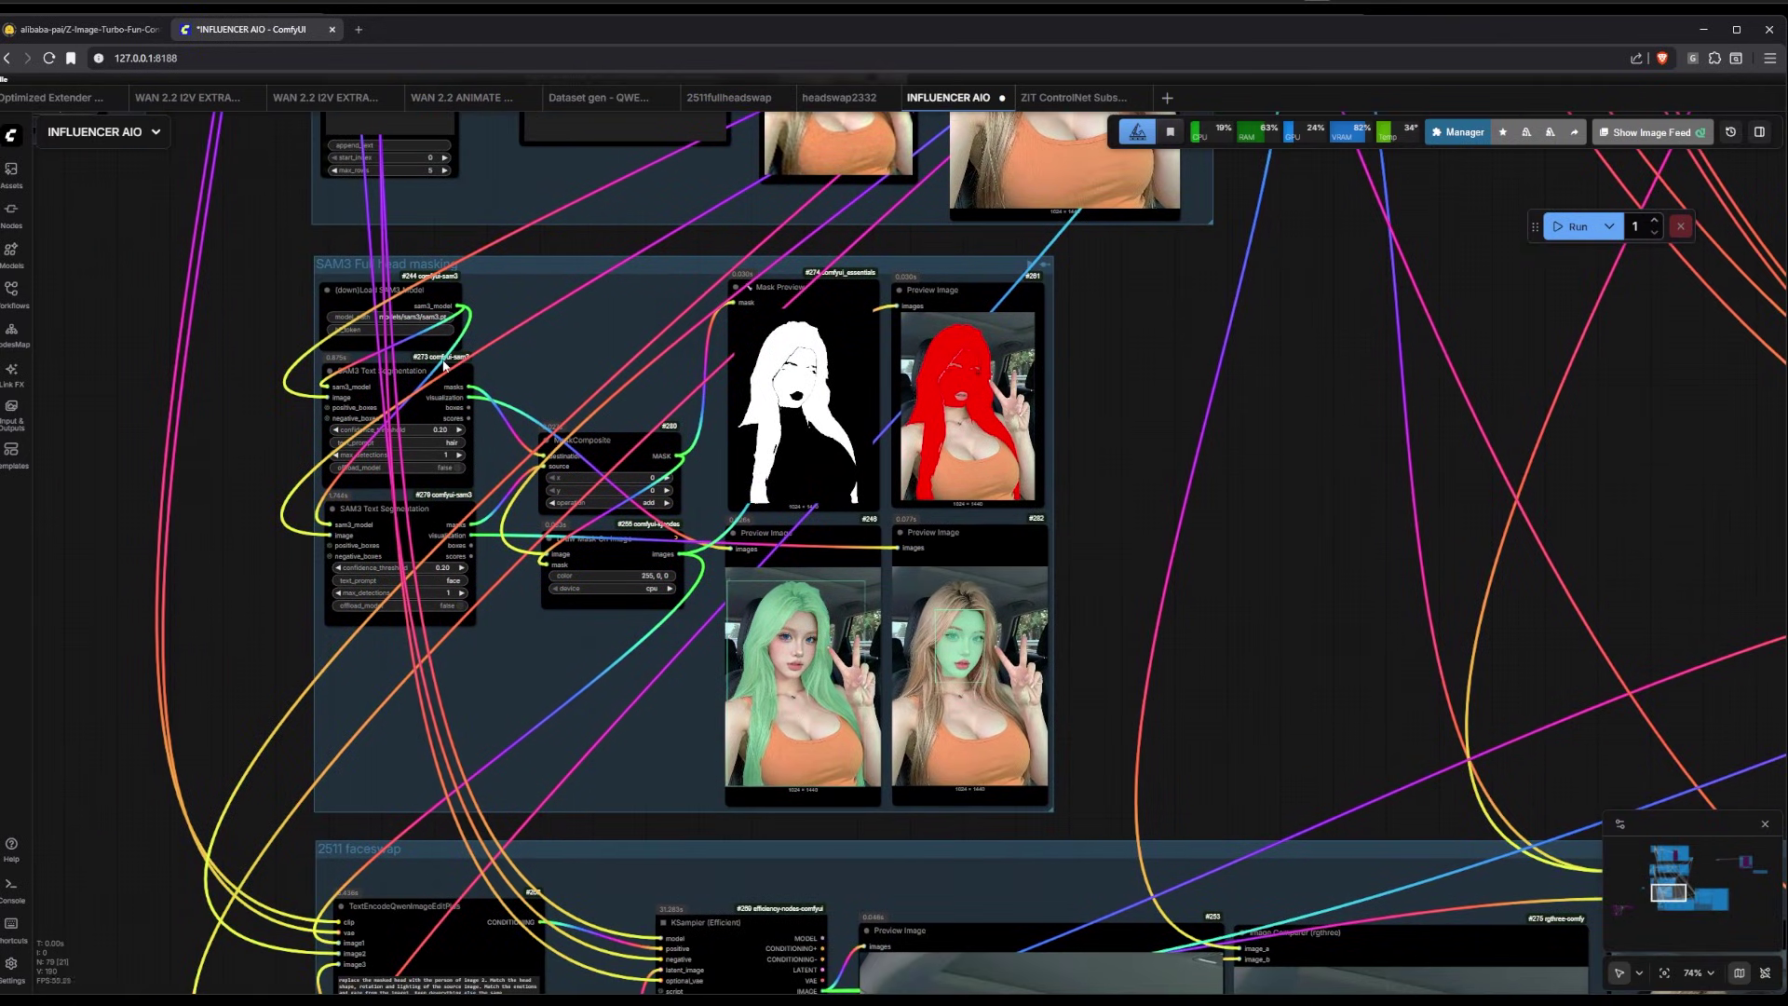
pyautogui.scroll(3, 589, 320)
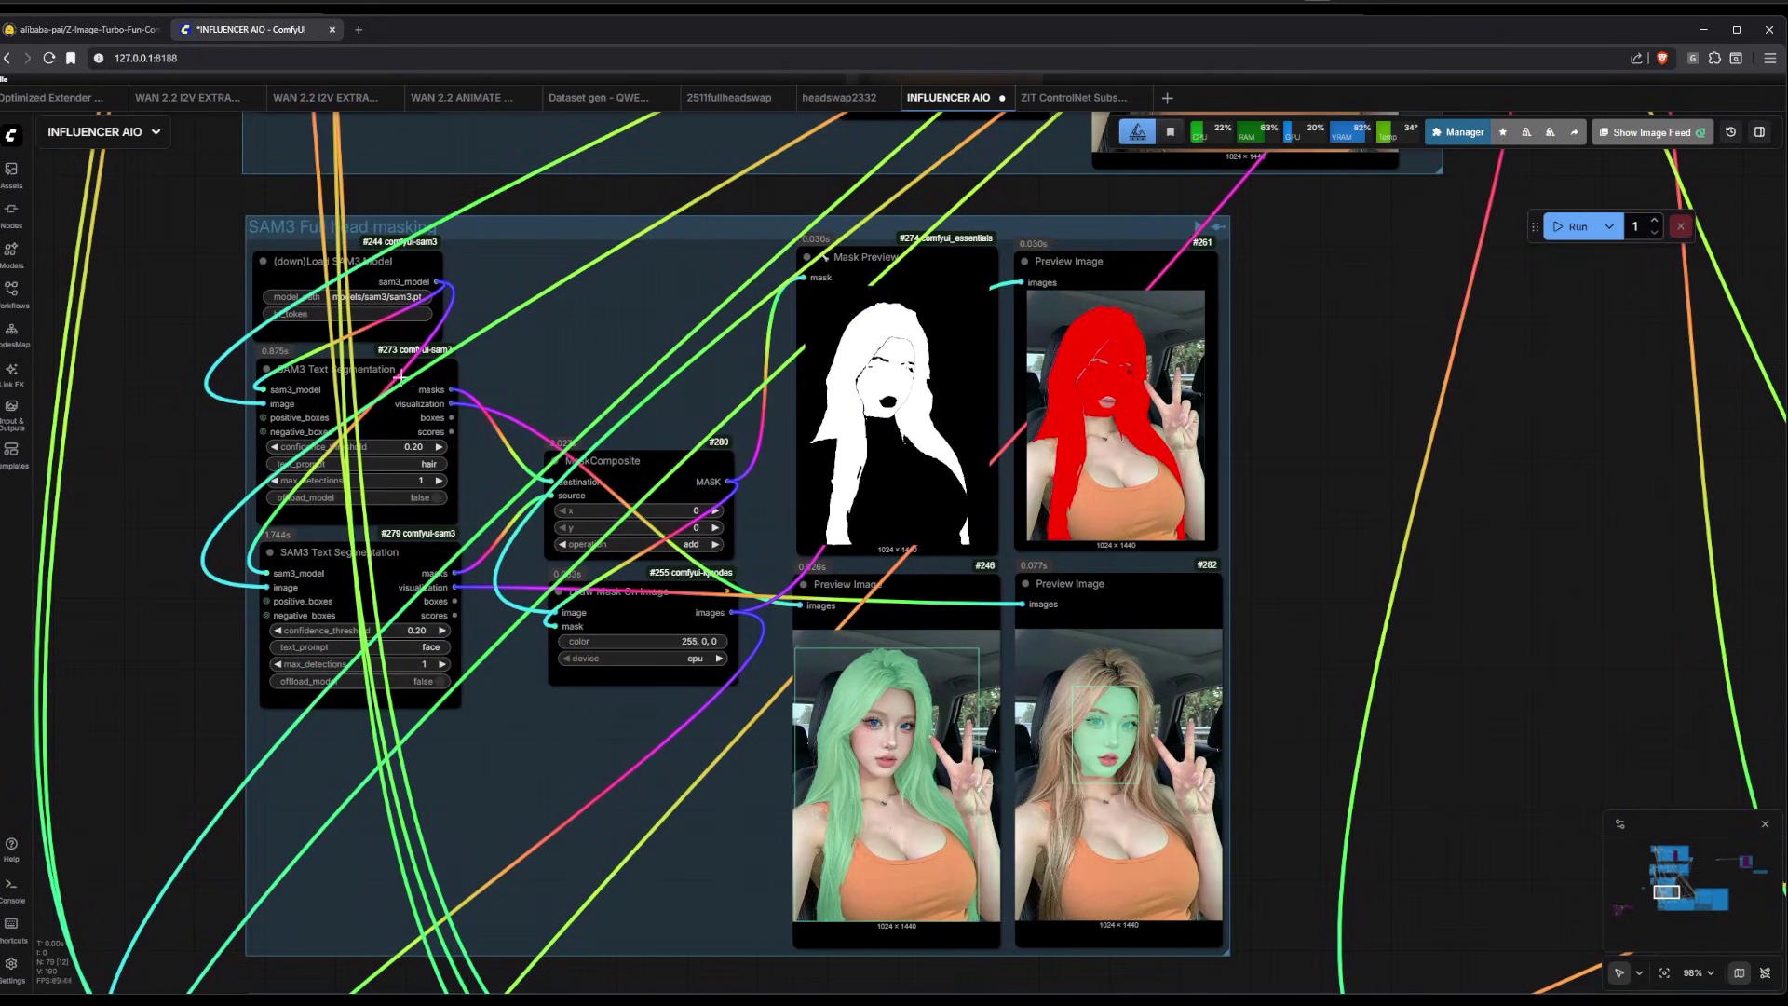
pyautogui.moveTo(291, 341); pyautogui.dragTo(220, 367)
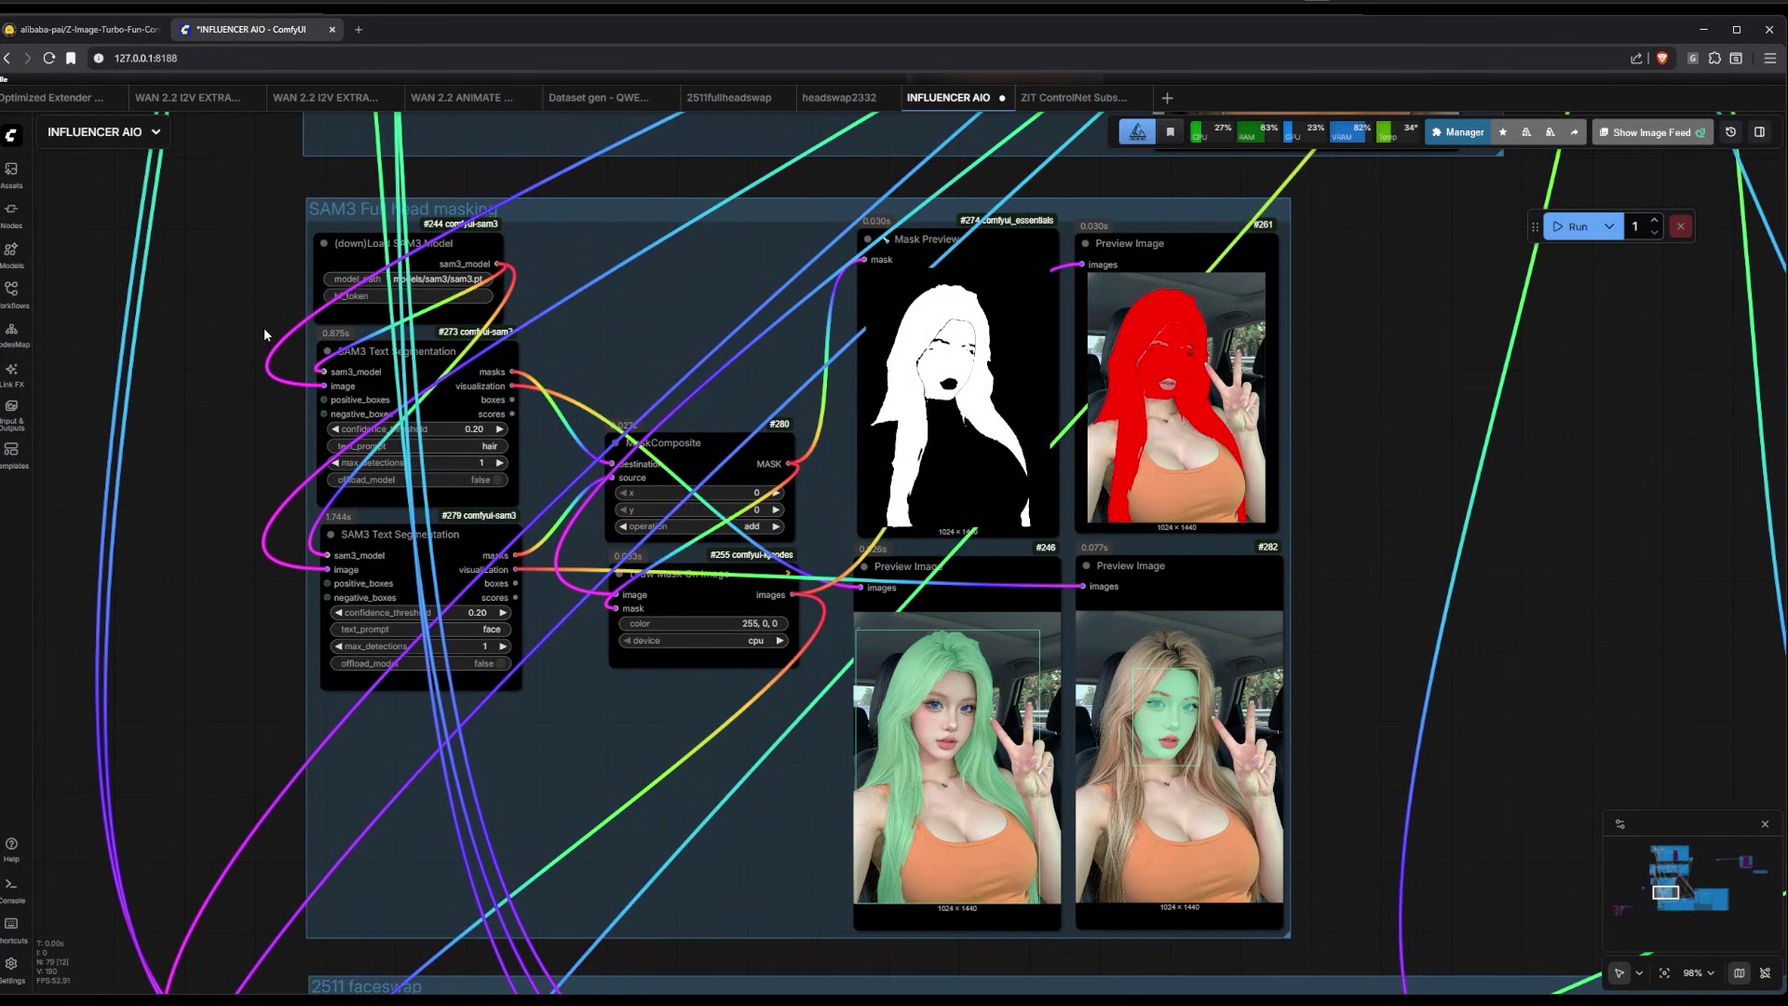
pyautogui.scroll(-4, 264, 327)
pyautogui.scroll(2, 240, 309)
pyautogui.scroll(3, 238, 326)
pyautogui.scroll(-4, 243, 372)
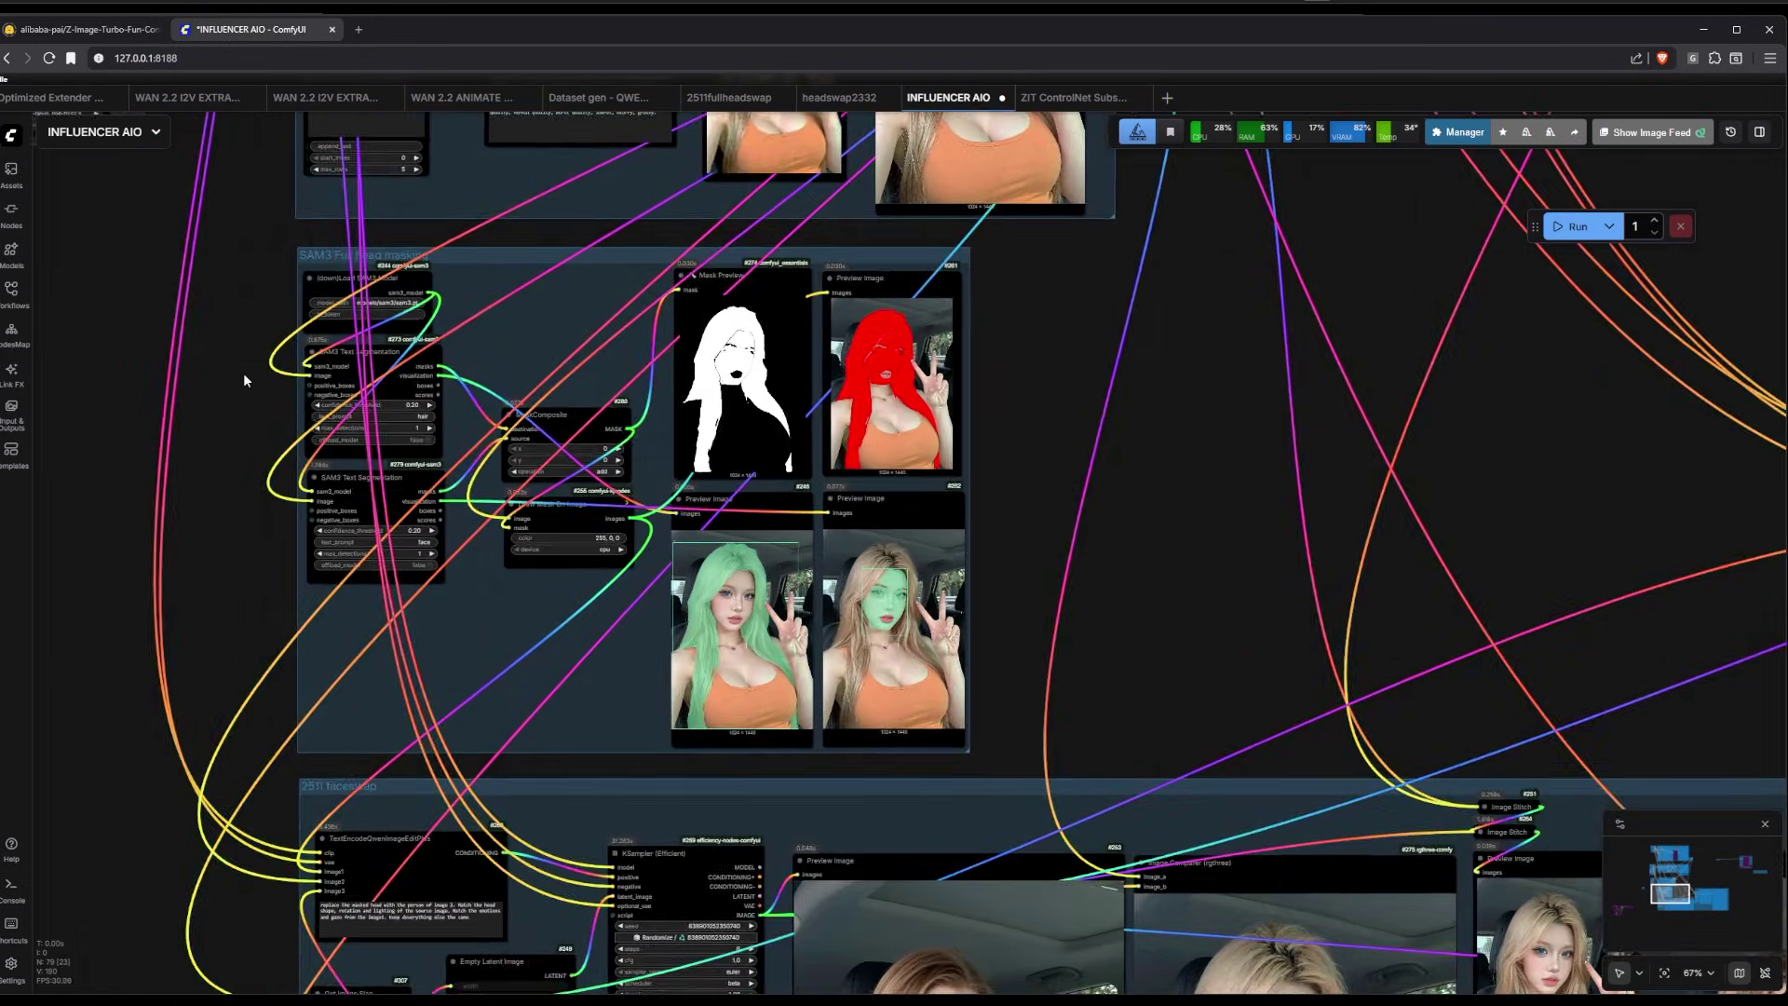
pyautogui.scroll(4, 243, 372)
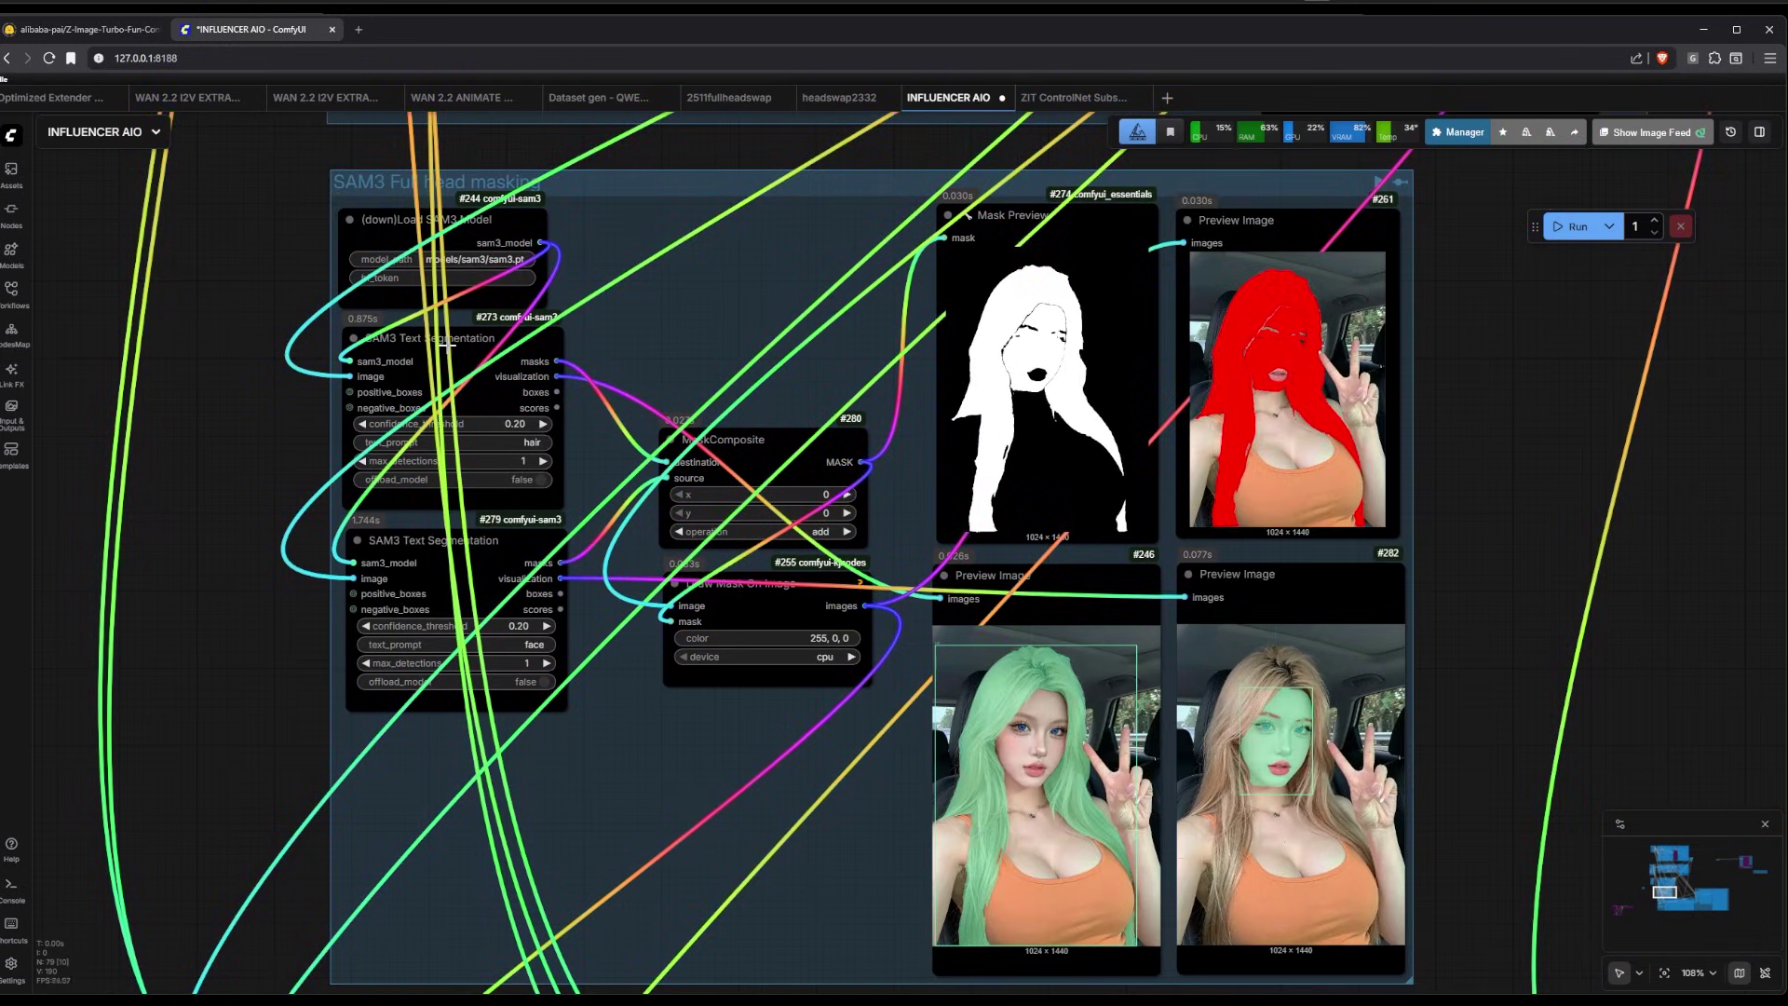
# Compare the Body Generation selfie with the separate hair and face segmentation previews in the masking group
pyautogui.moveTo(242, 328); pyautogui.dragTo(399, 630)
pyautogui.scroll(-4, 399, 629)
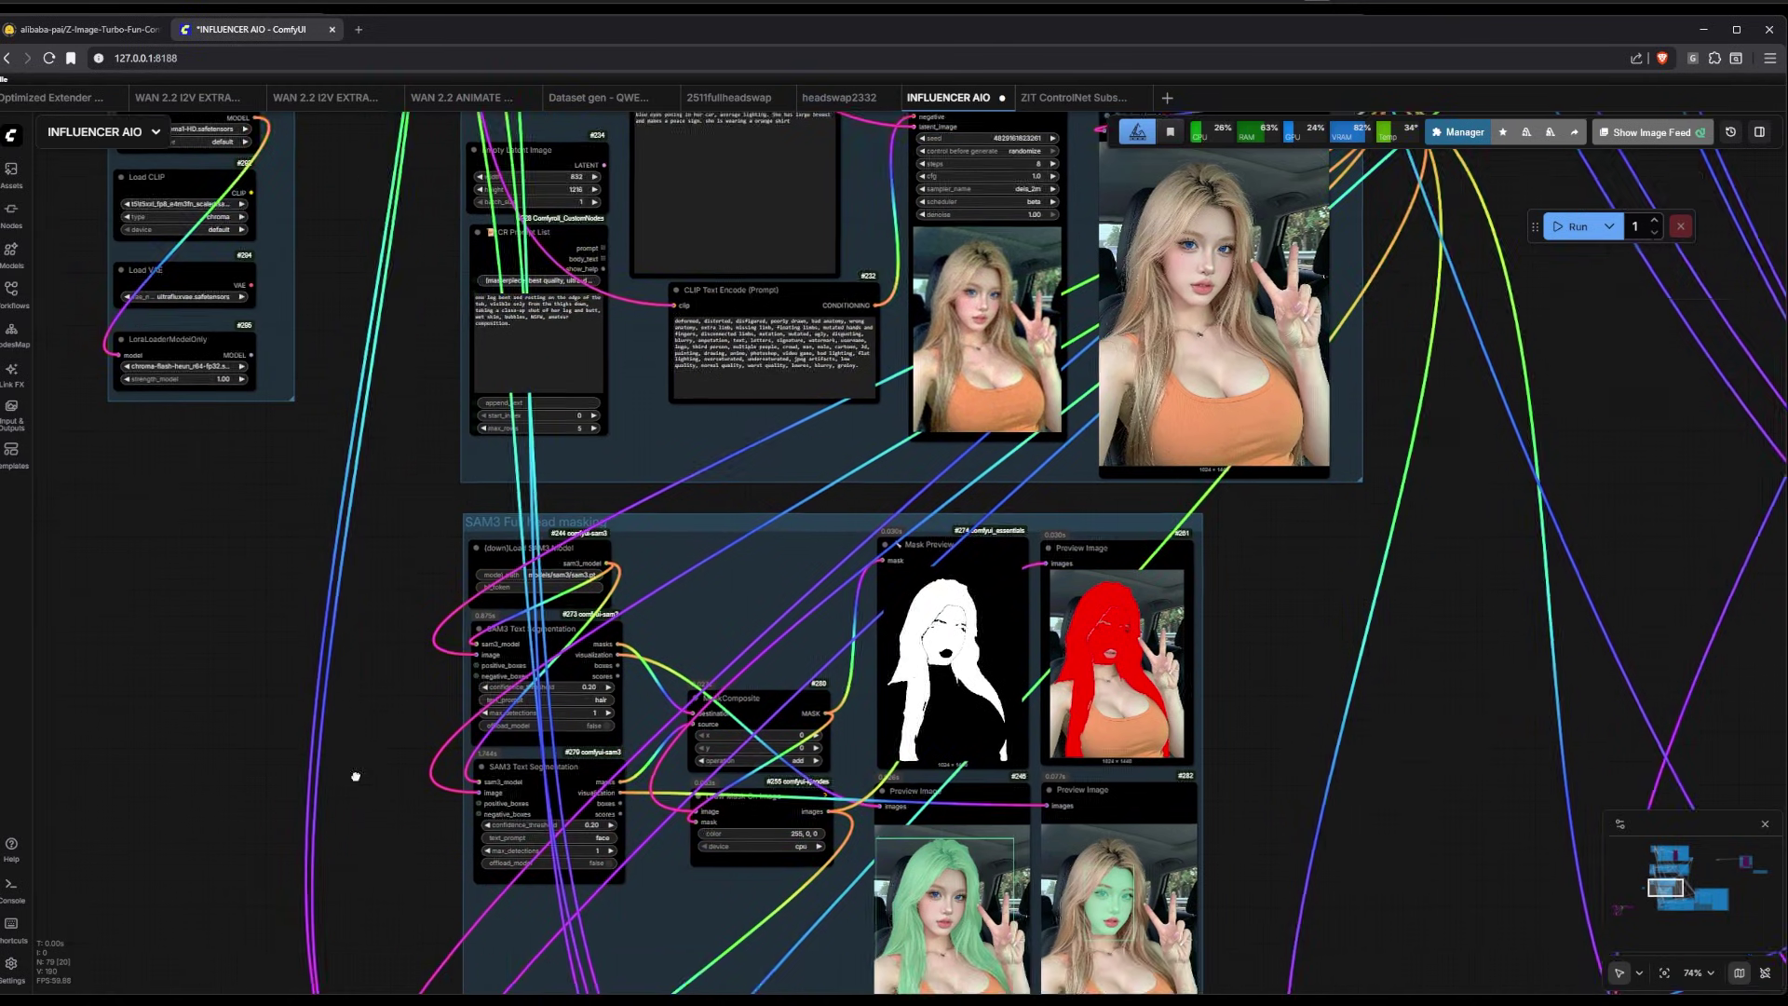
pyautogui.moveTo(356, 777); pyautogui.dragTo(220, 472)
pyautogui.scroll(3, 309, 574)
pyautogui.moveTo(309, 574); pyautogui.dragTo(219, 723)
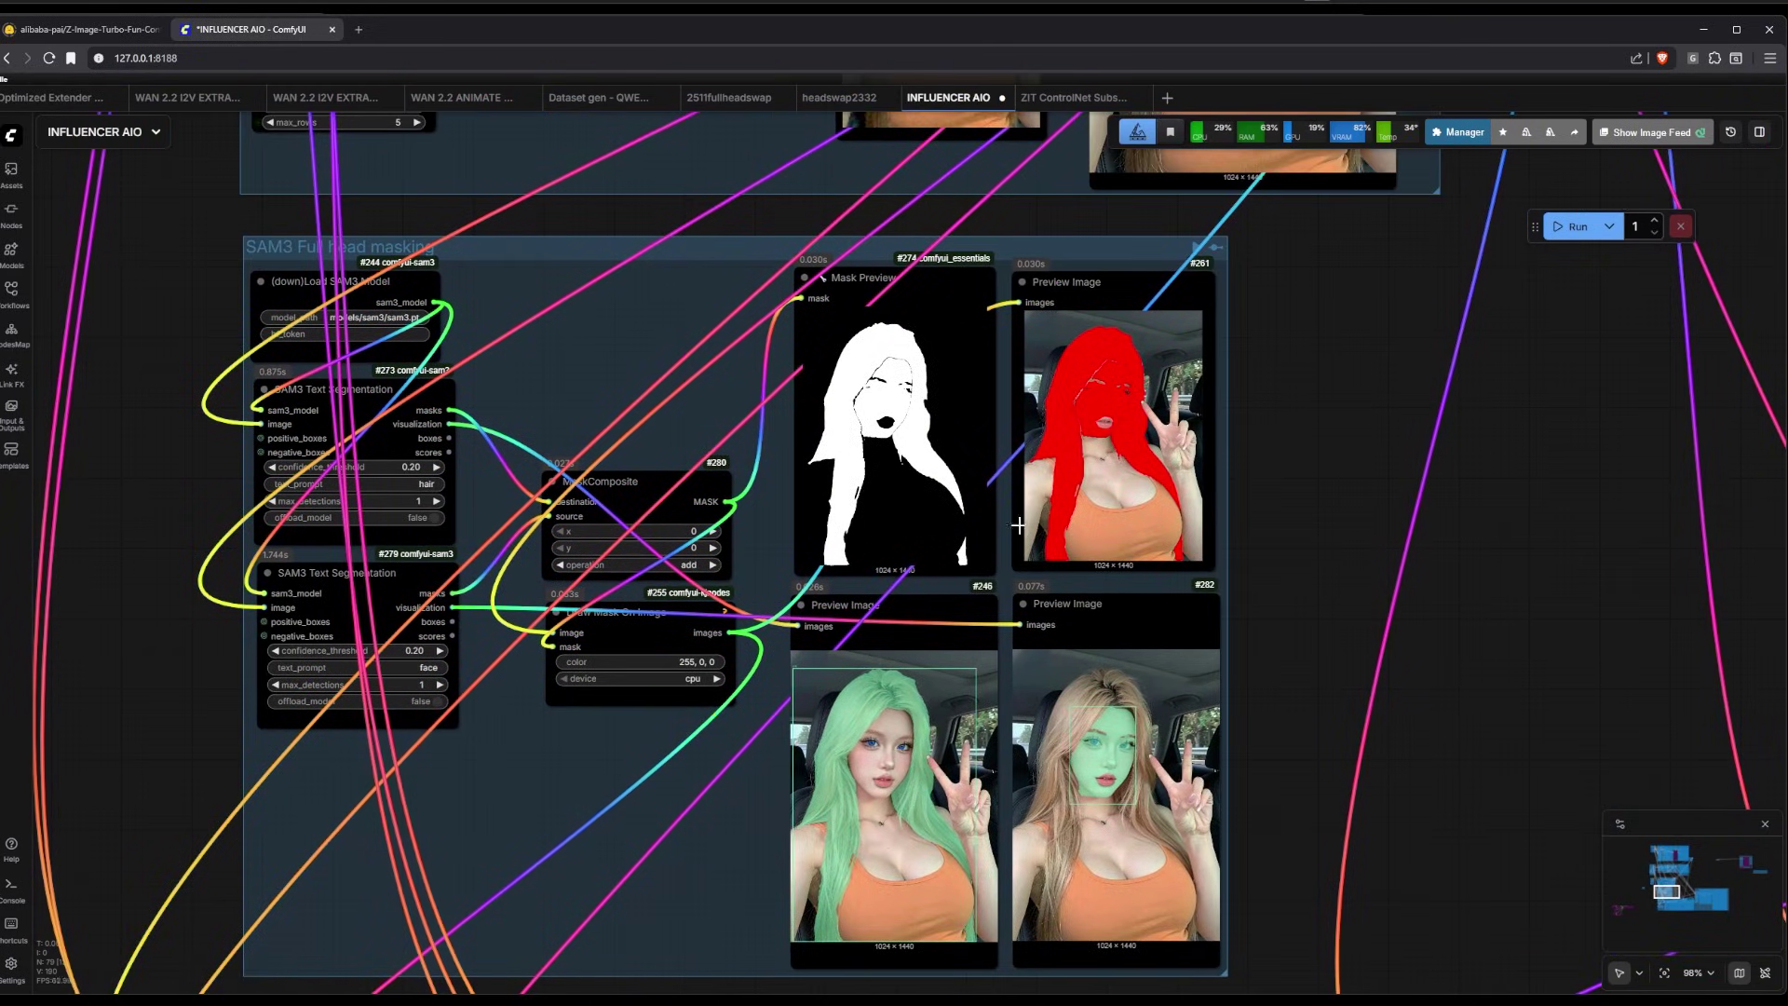
pyautogui.scroll(3, 855, 733)
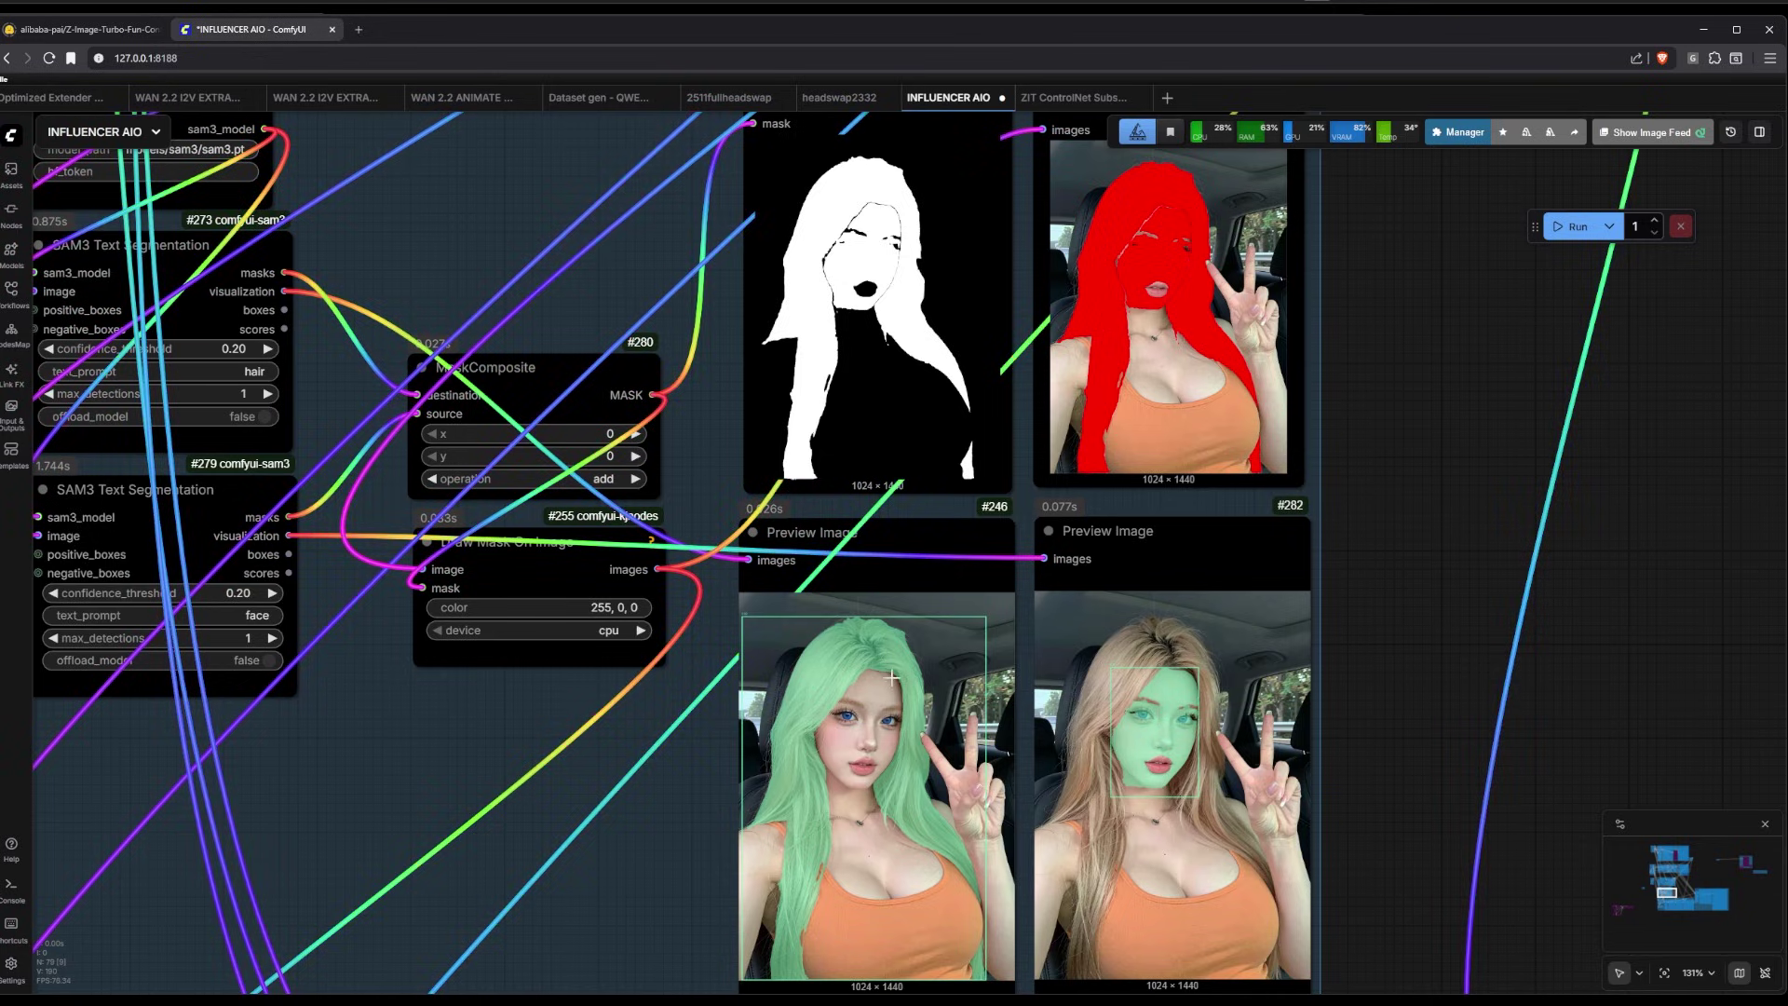
pyautogui.scroll(-3, 982, 698)
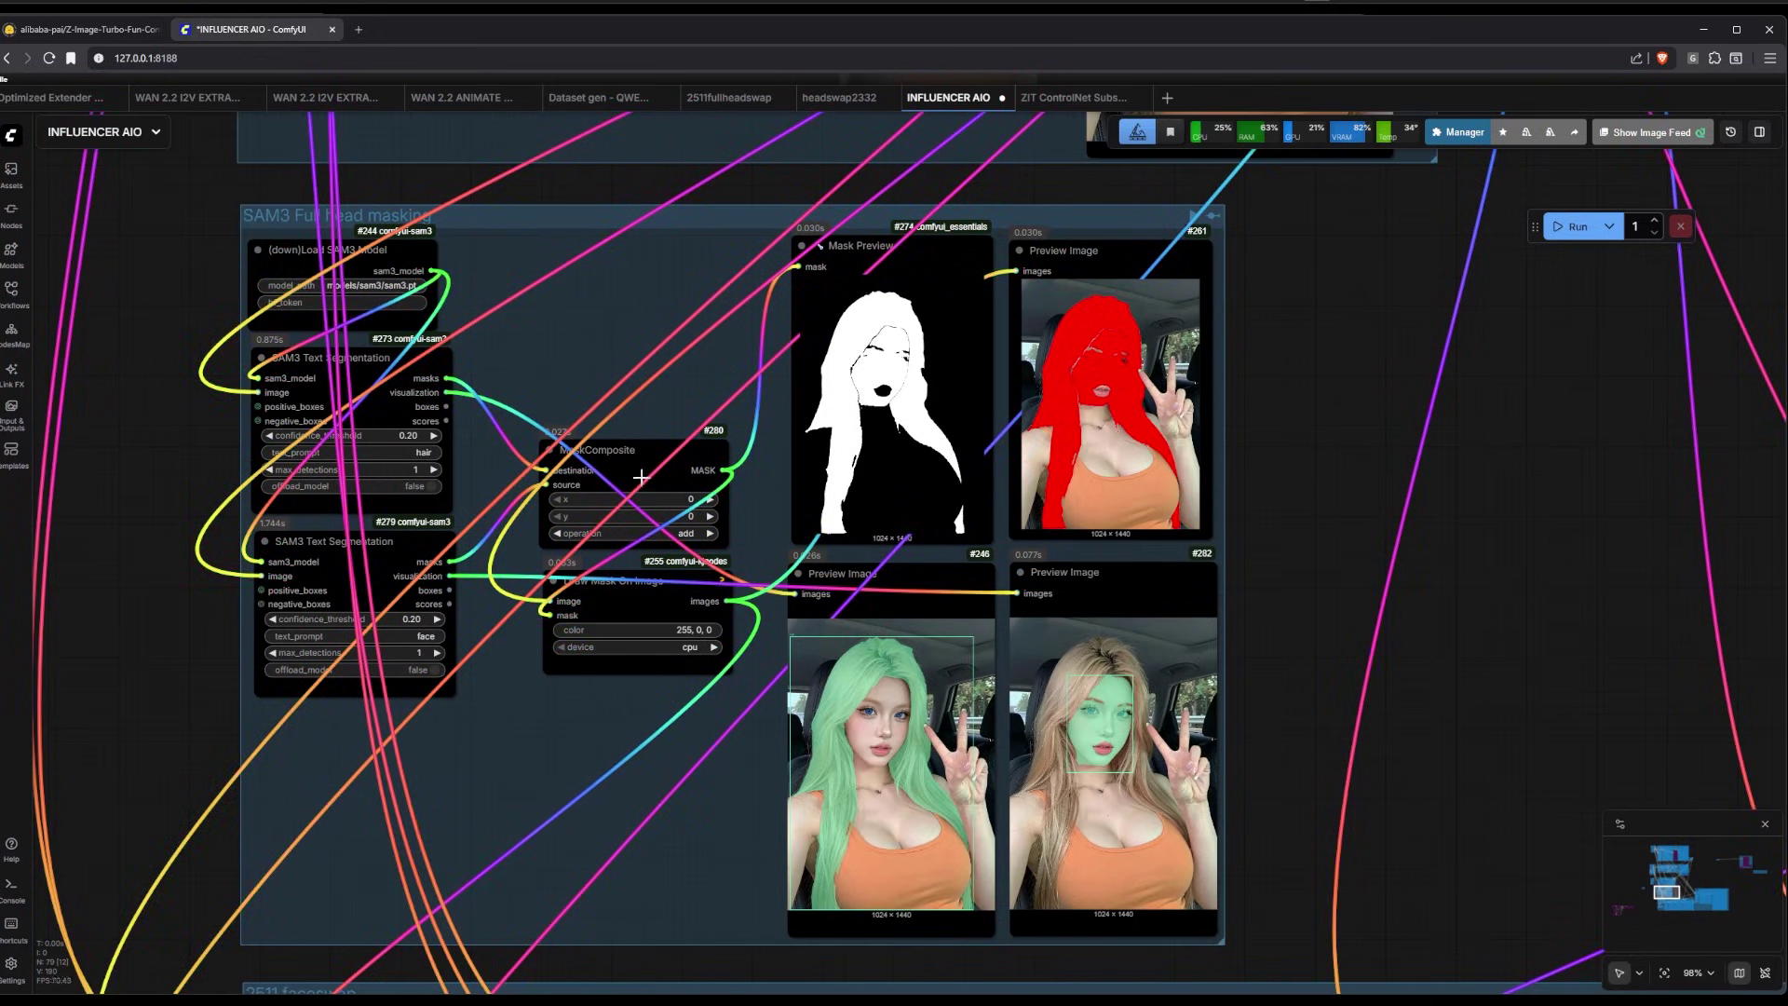
# Select the MaskComposite node and inspect the combined head mask preview and its red overlay image
pyautogui.click(585, 478)
pyautogui.scroll(7, 1139, 296)
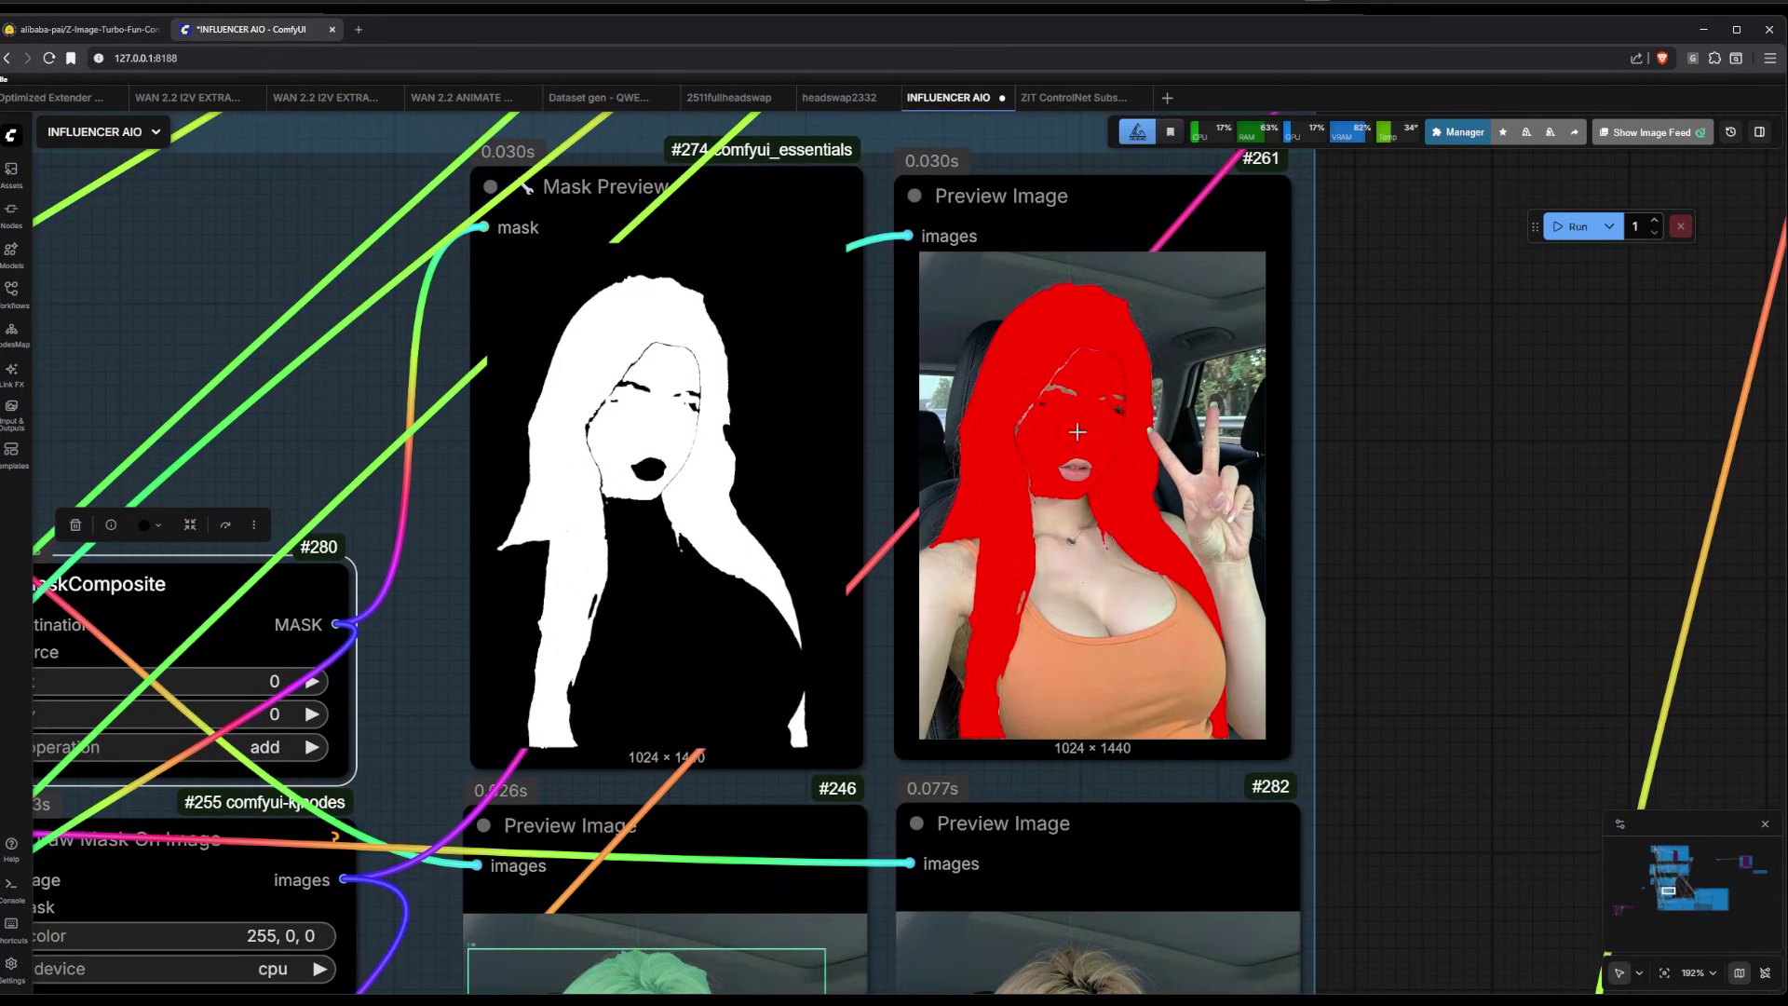
pyautogui.scroll(-13, 1034, 451)
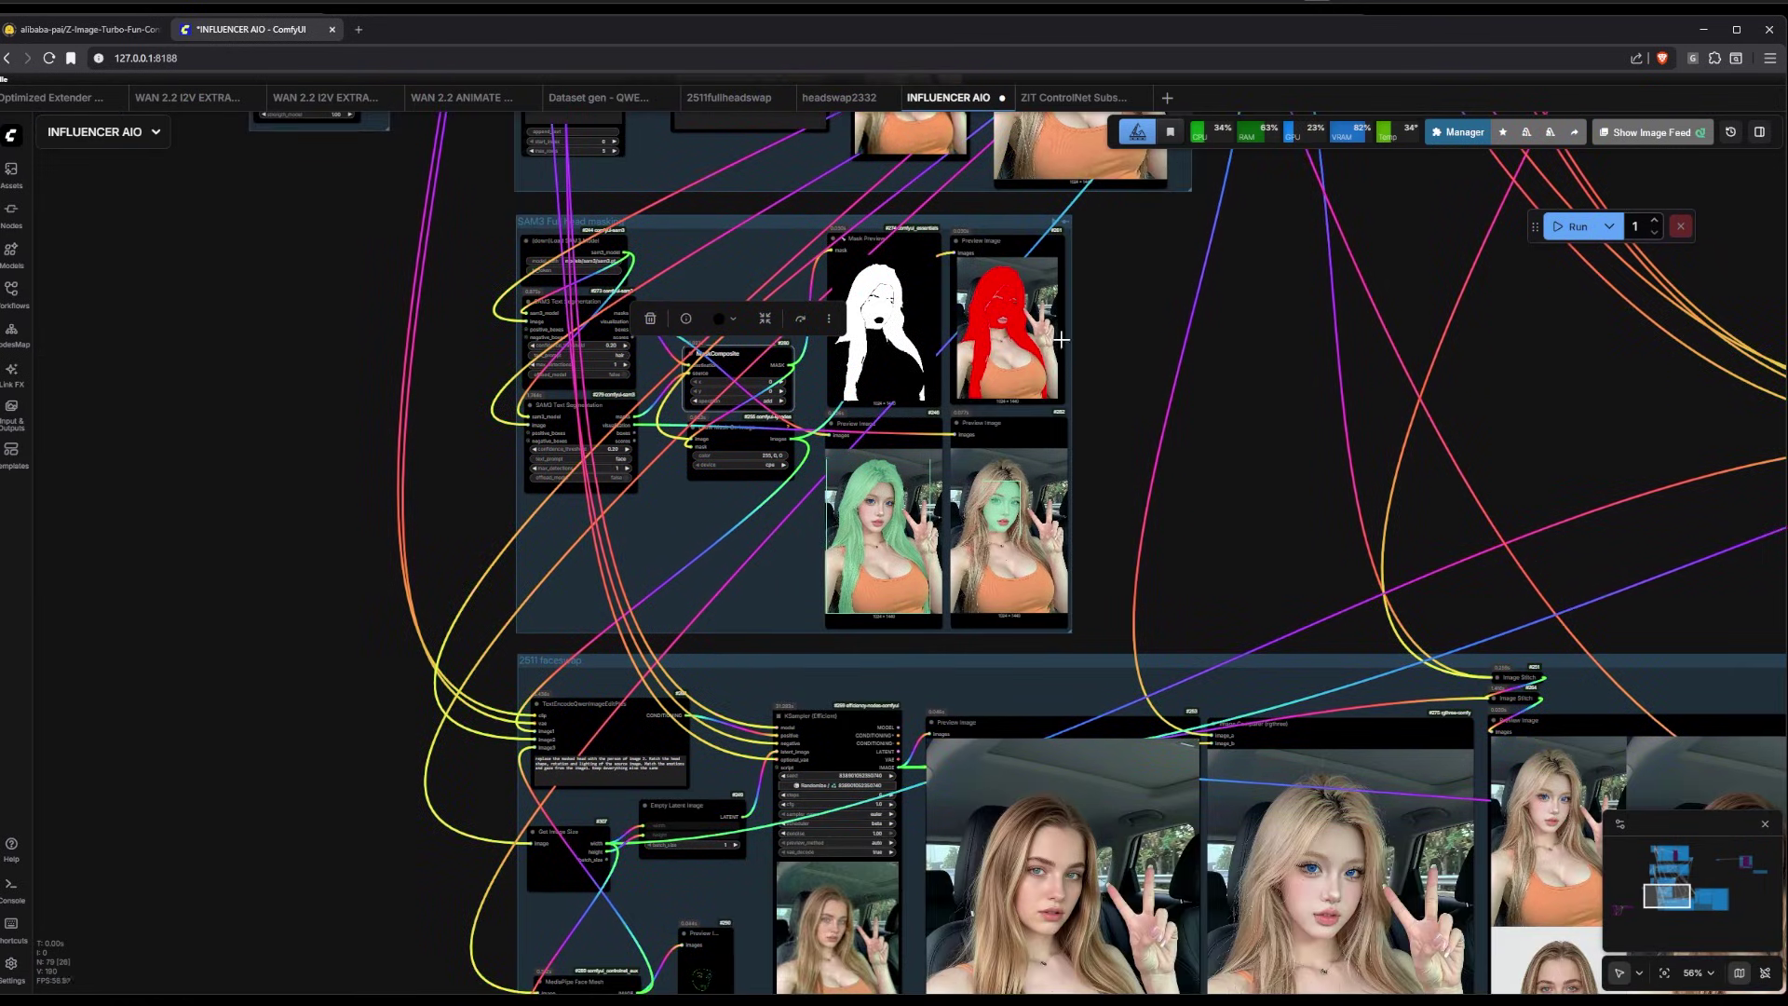
# Examine the 2511 faceswap group's prompt, latent size, KSampler and result previews, and how it follows the SAM3 masking group
pyautogui.moveTo(487, 770); pyautogui.dragTo(386, 382)
pyautogui.scroll(4, 386, 382)
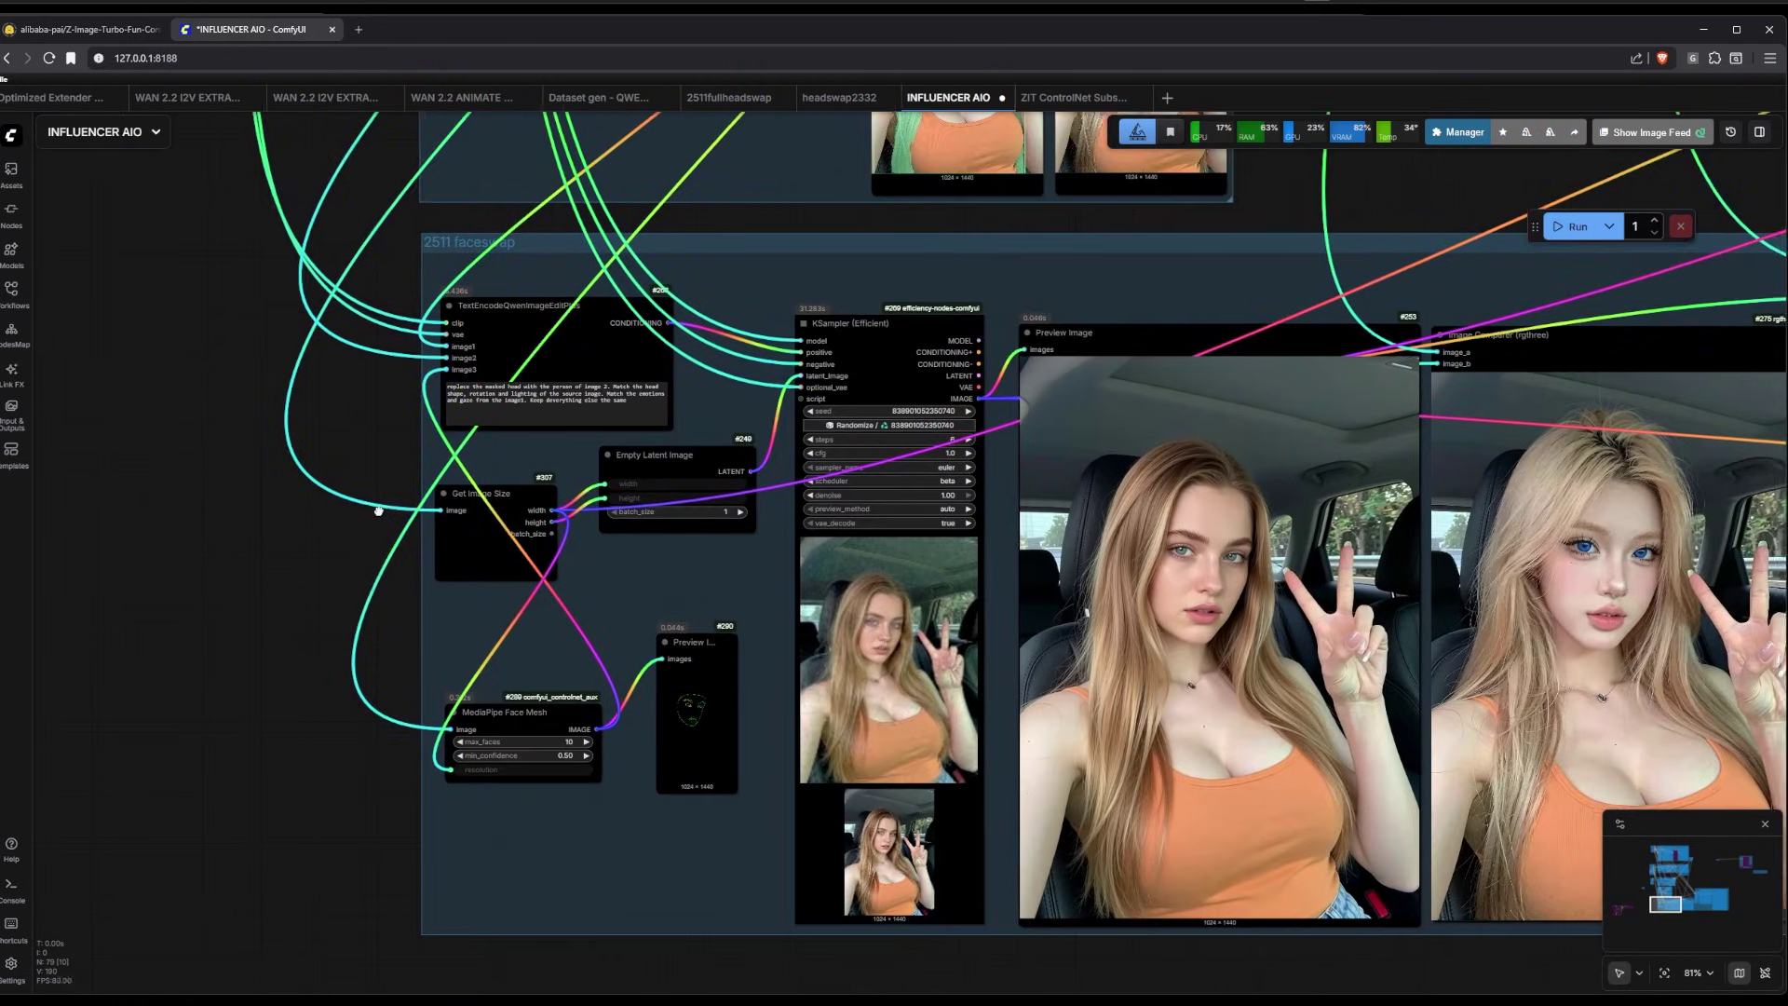
pyautogui.moveTo(404, 533); pyautogui.dragTo(205, 498)
pyautogui.scroll(-8, 331, 578)
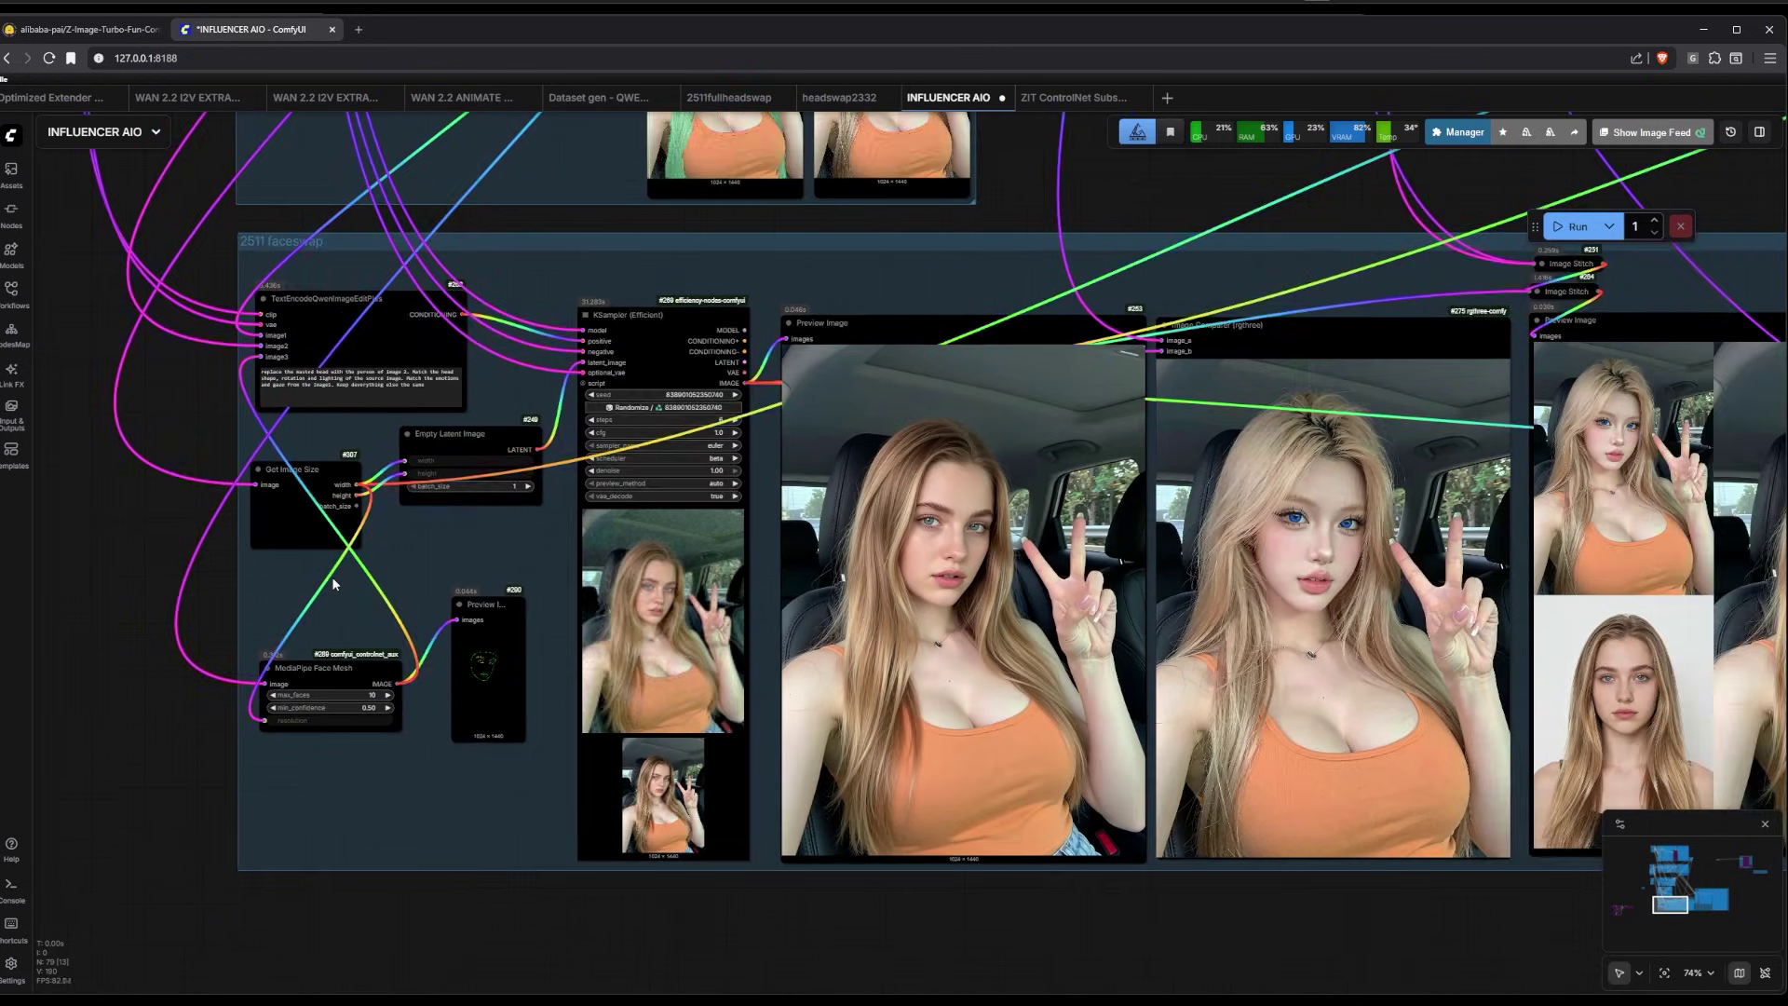
pyautogui.scroll(6, 265, 580)
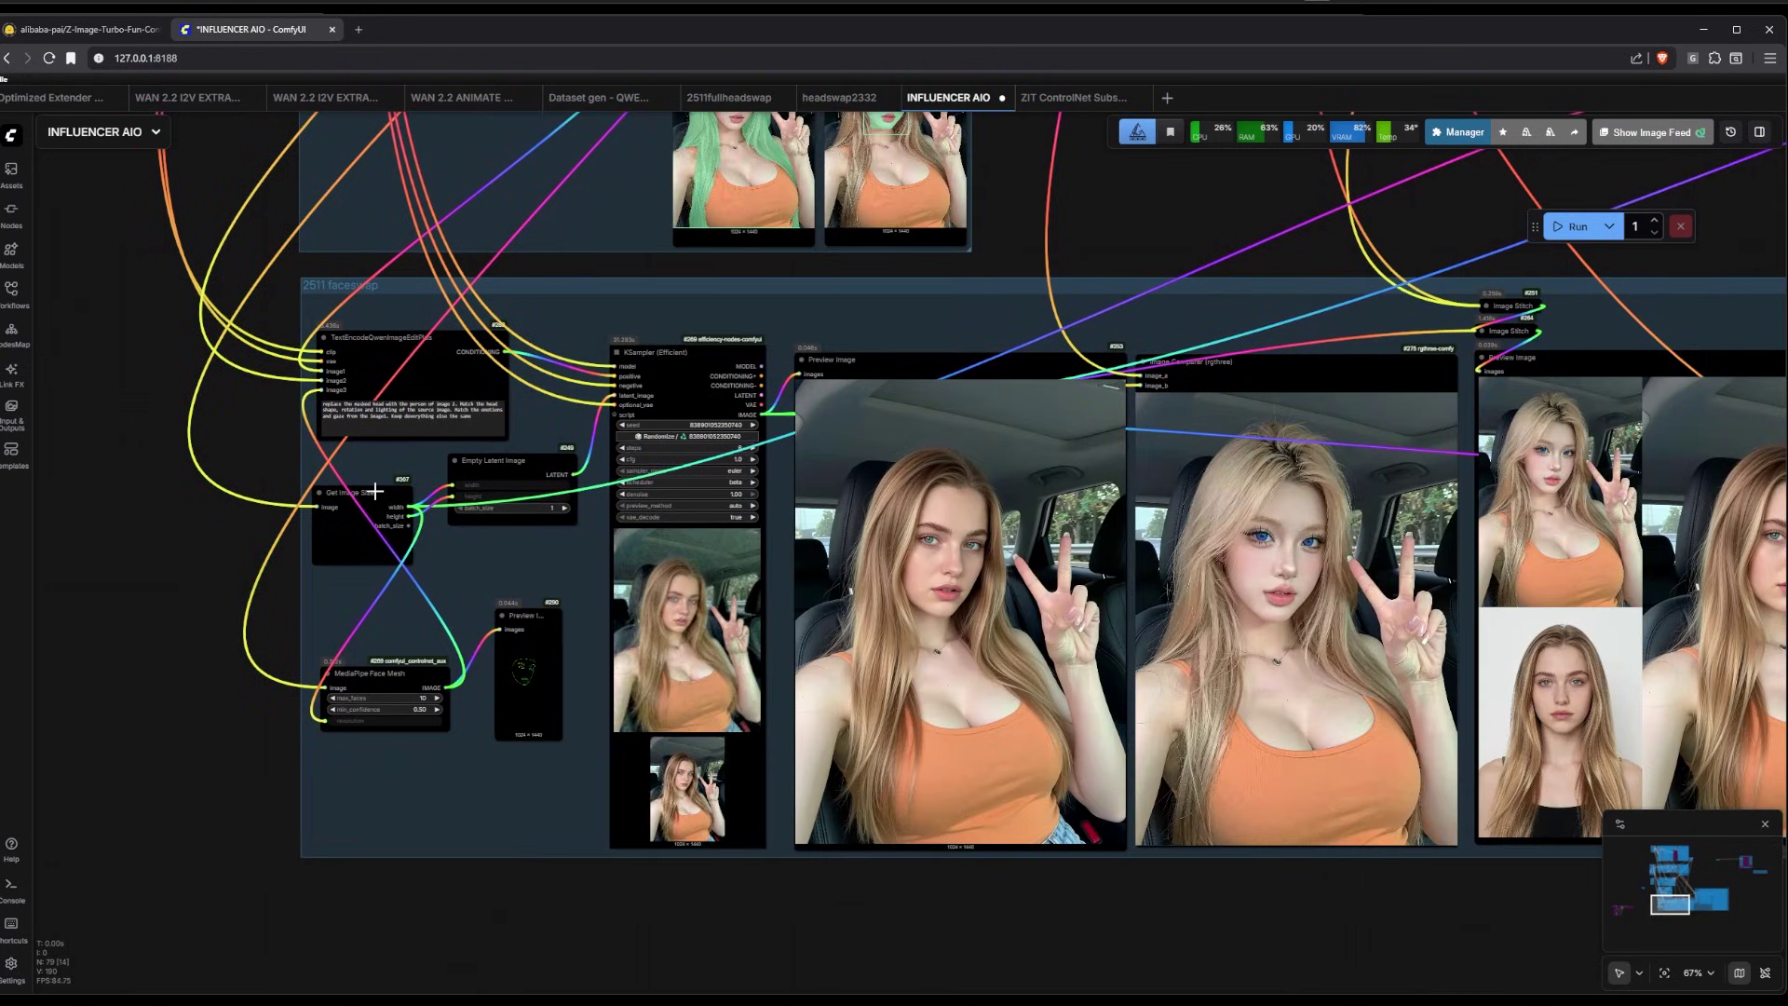
pyautogui.scroll(5, 1043, 263)
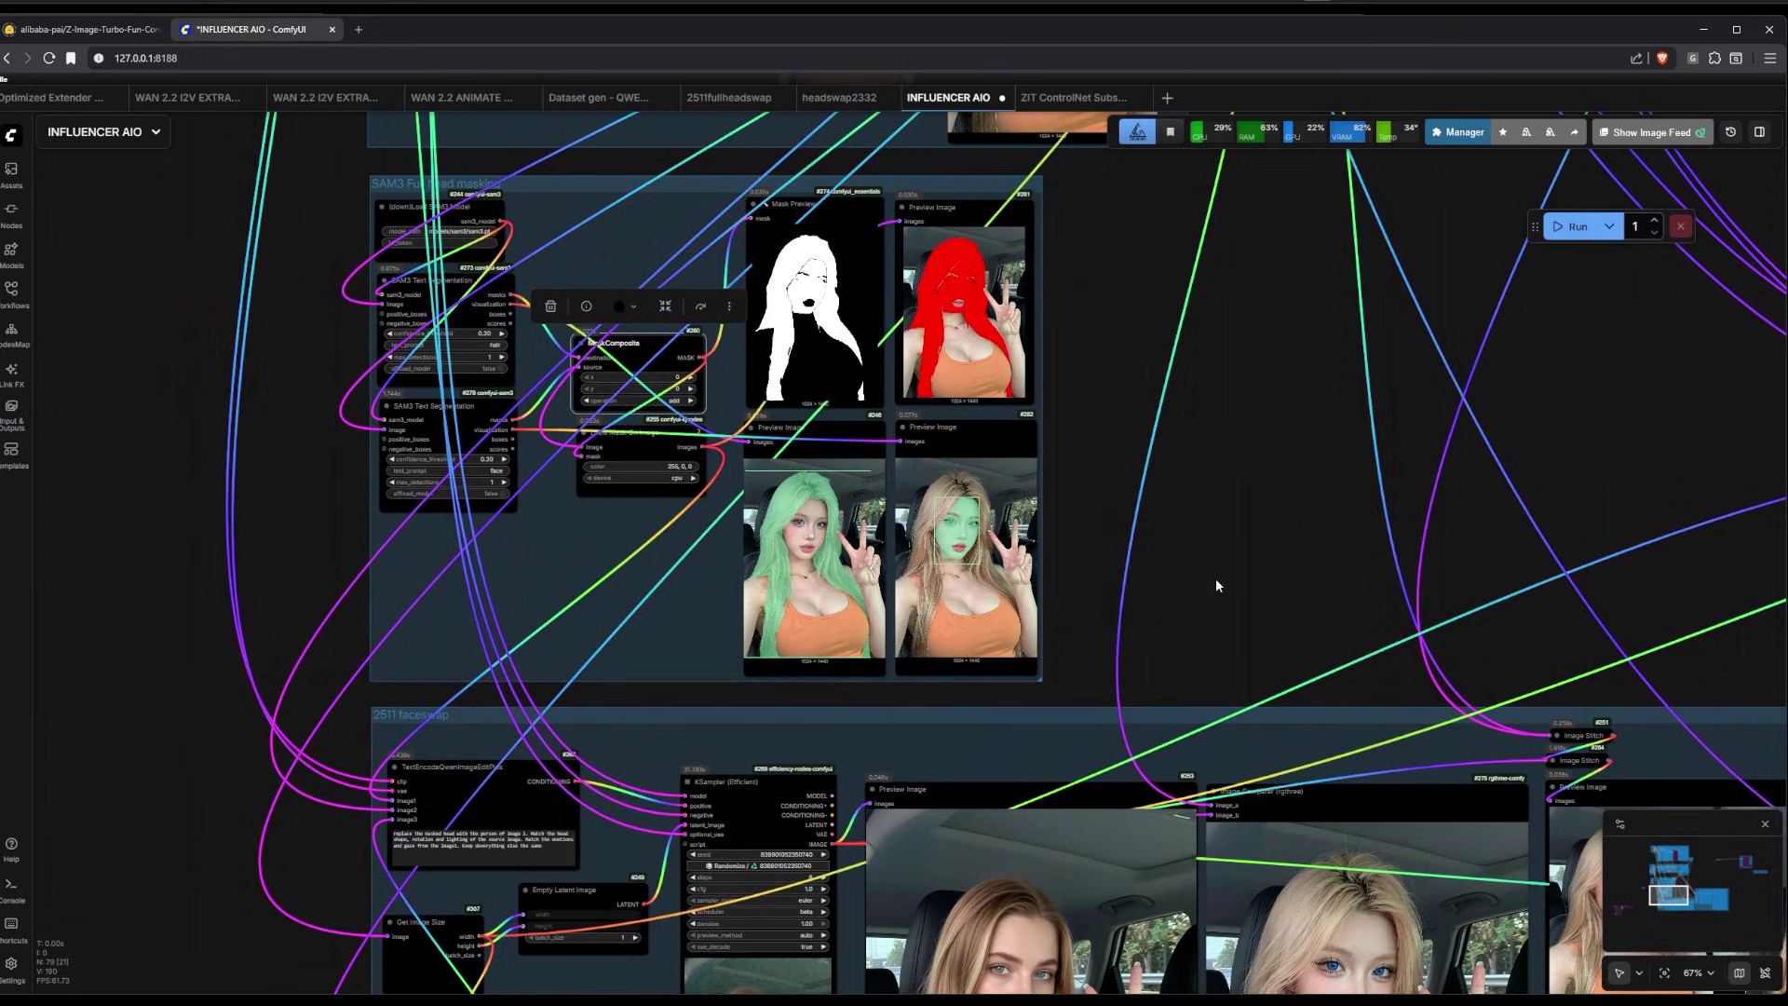
pyautogui.scroll(-4, 1215, 582)
pyautogui.moveTo(539, 945); pyautogui.dragTo(548, 540)
pyautogui.scroll(6, 629, 540)
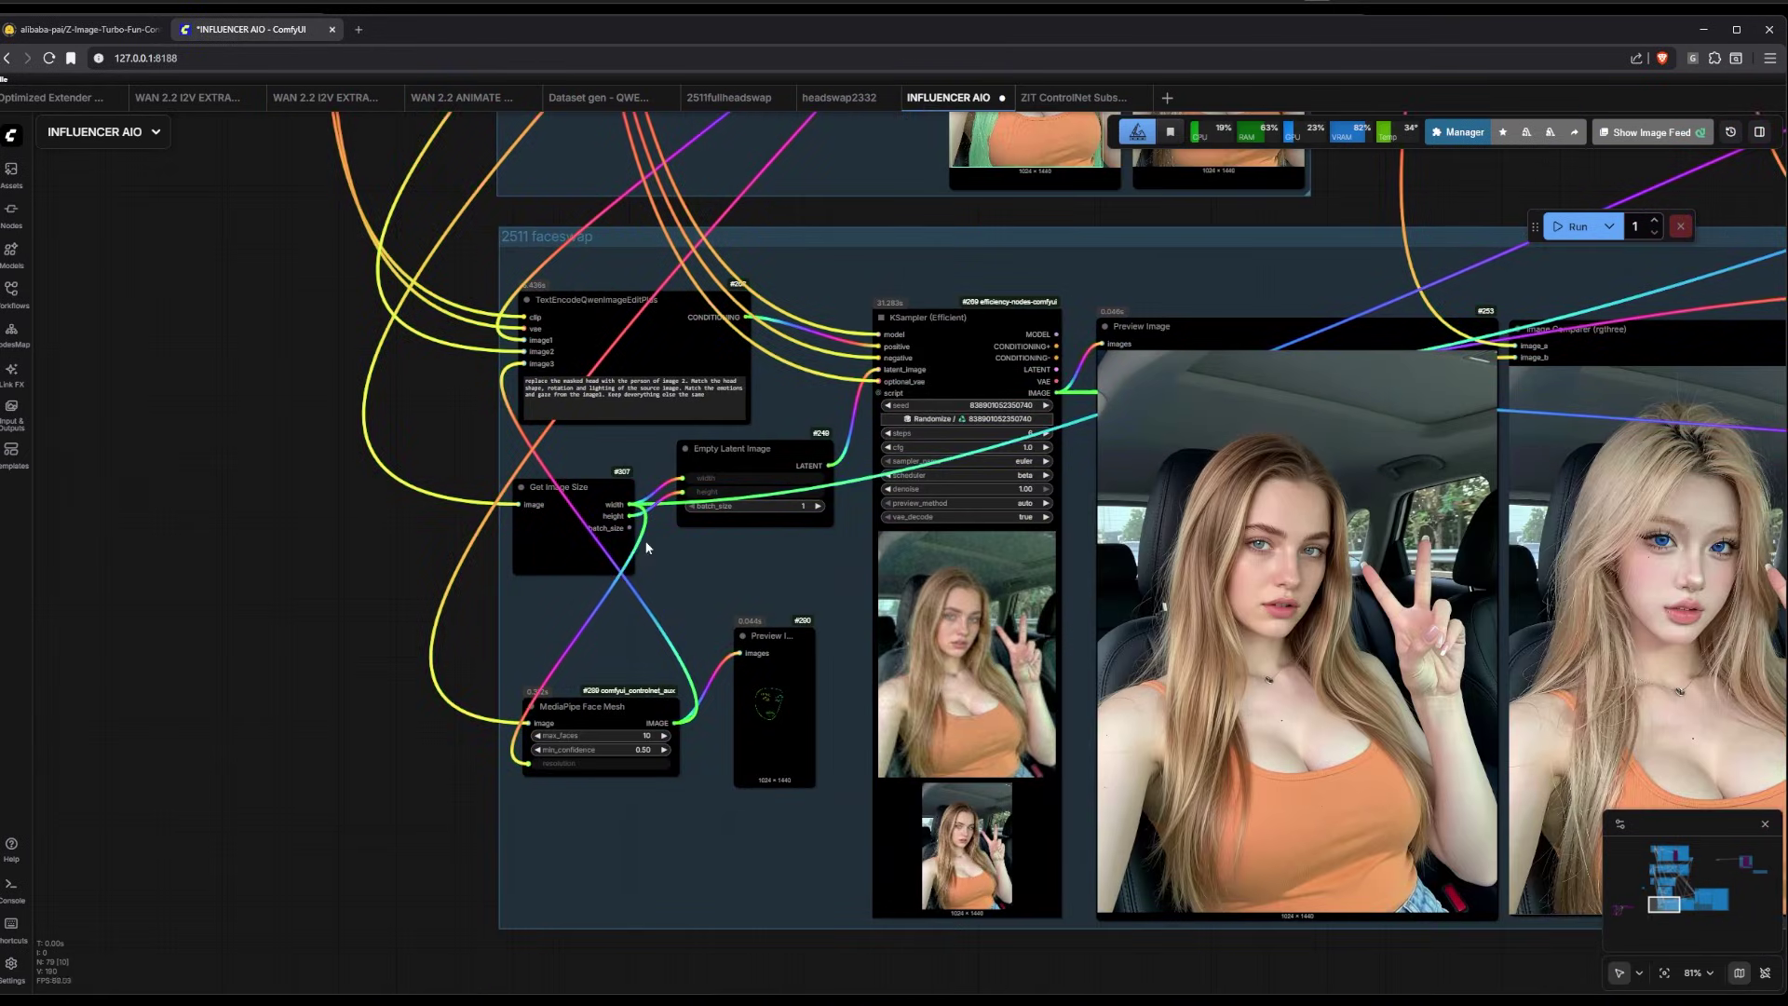
# Examine the faceswap group's MediaPipe Face Mesh node and its face mesh preview next to the KSampler output
pyautogui.scroll(-5, 554, 582)
pyautogui.scroll(5, 505, 652)
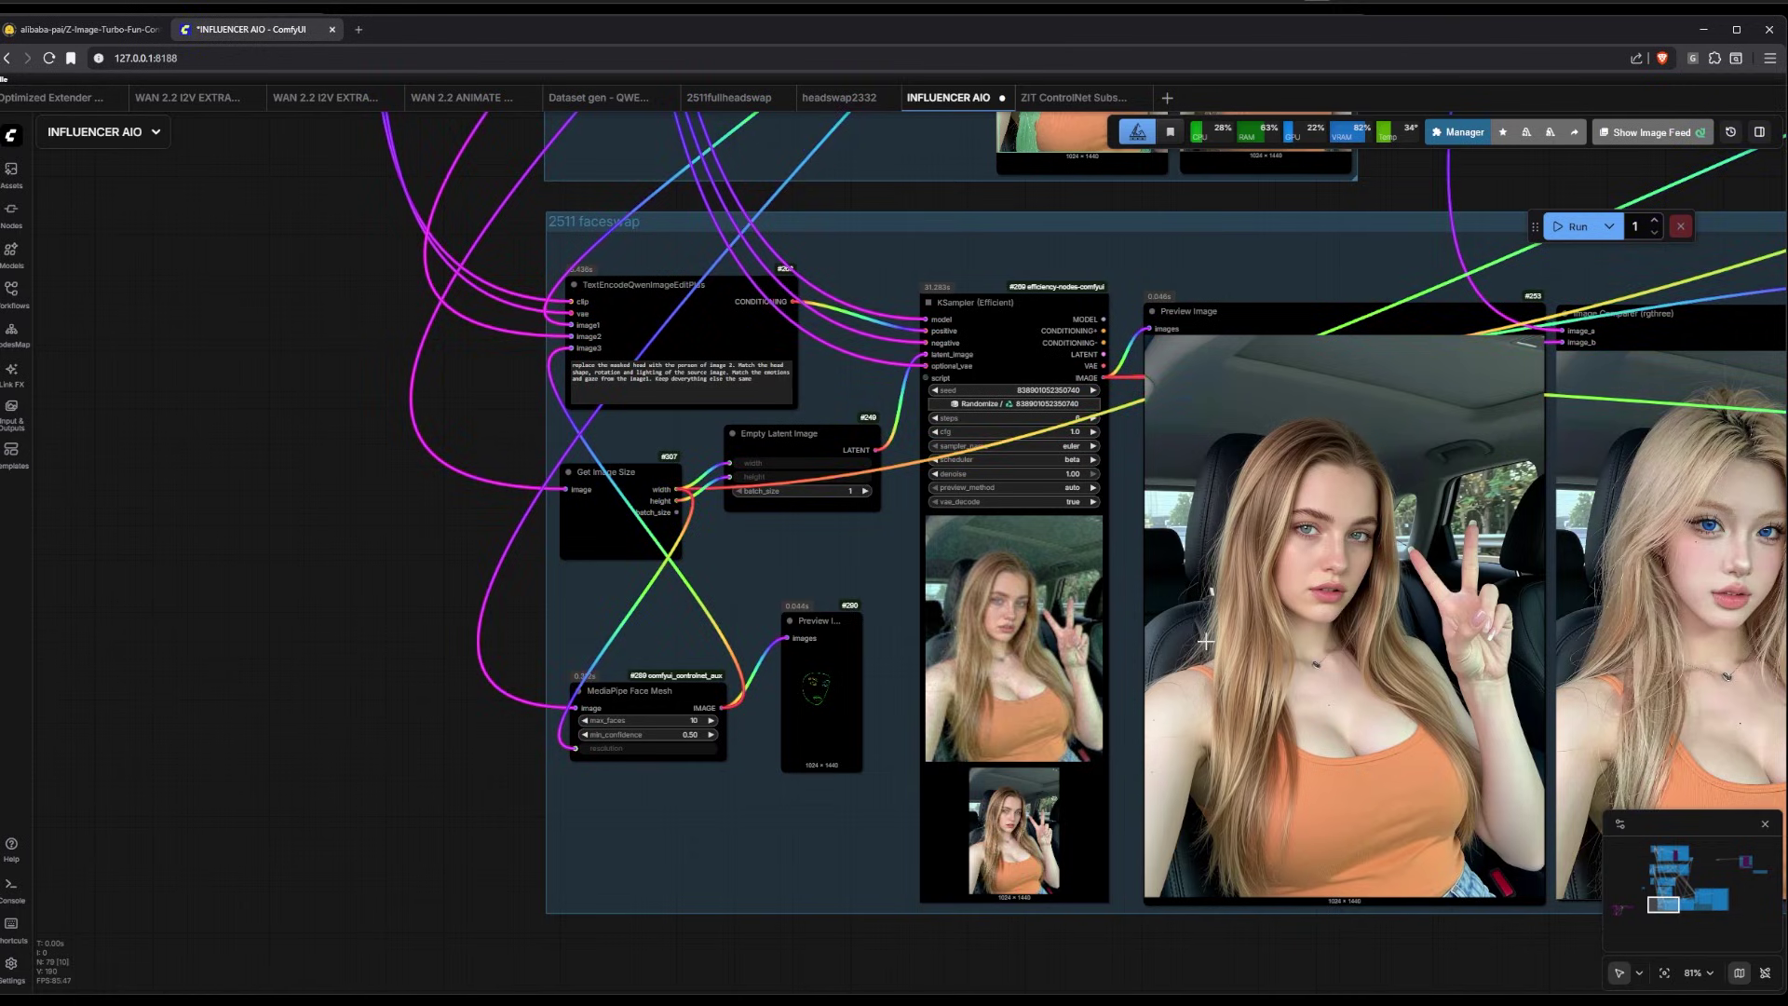
pyautogui.scroll(-5, 1206, 641)
pyautogui.scroll(5, 797, 885)
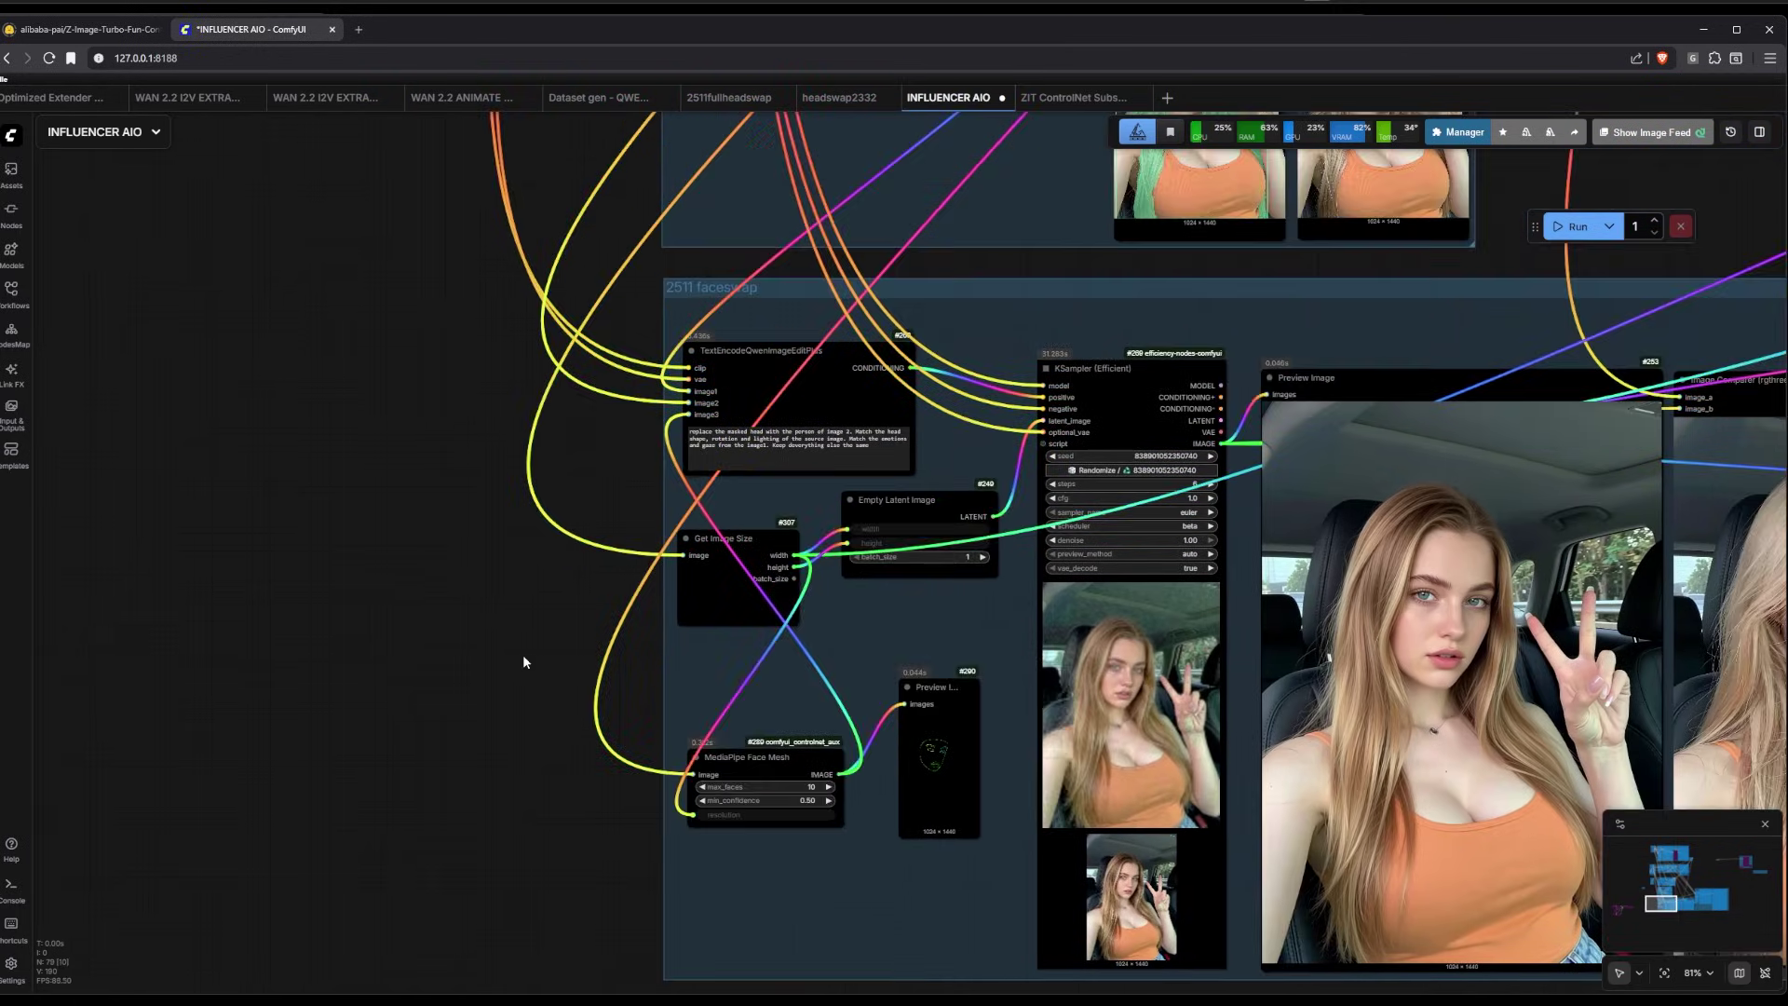
pyautogui.scroll(2, 527, 652)
pyautogui.moveTo(492, 740); pyautogui.dragTo(213, 407)
pyautogui.scroll(5, 652, 389)
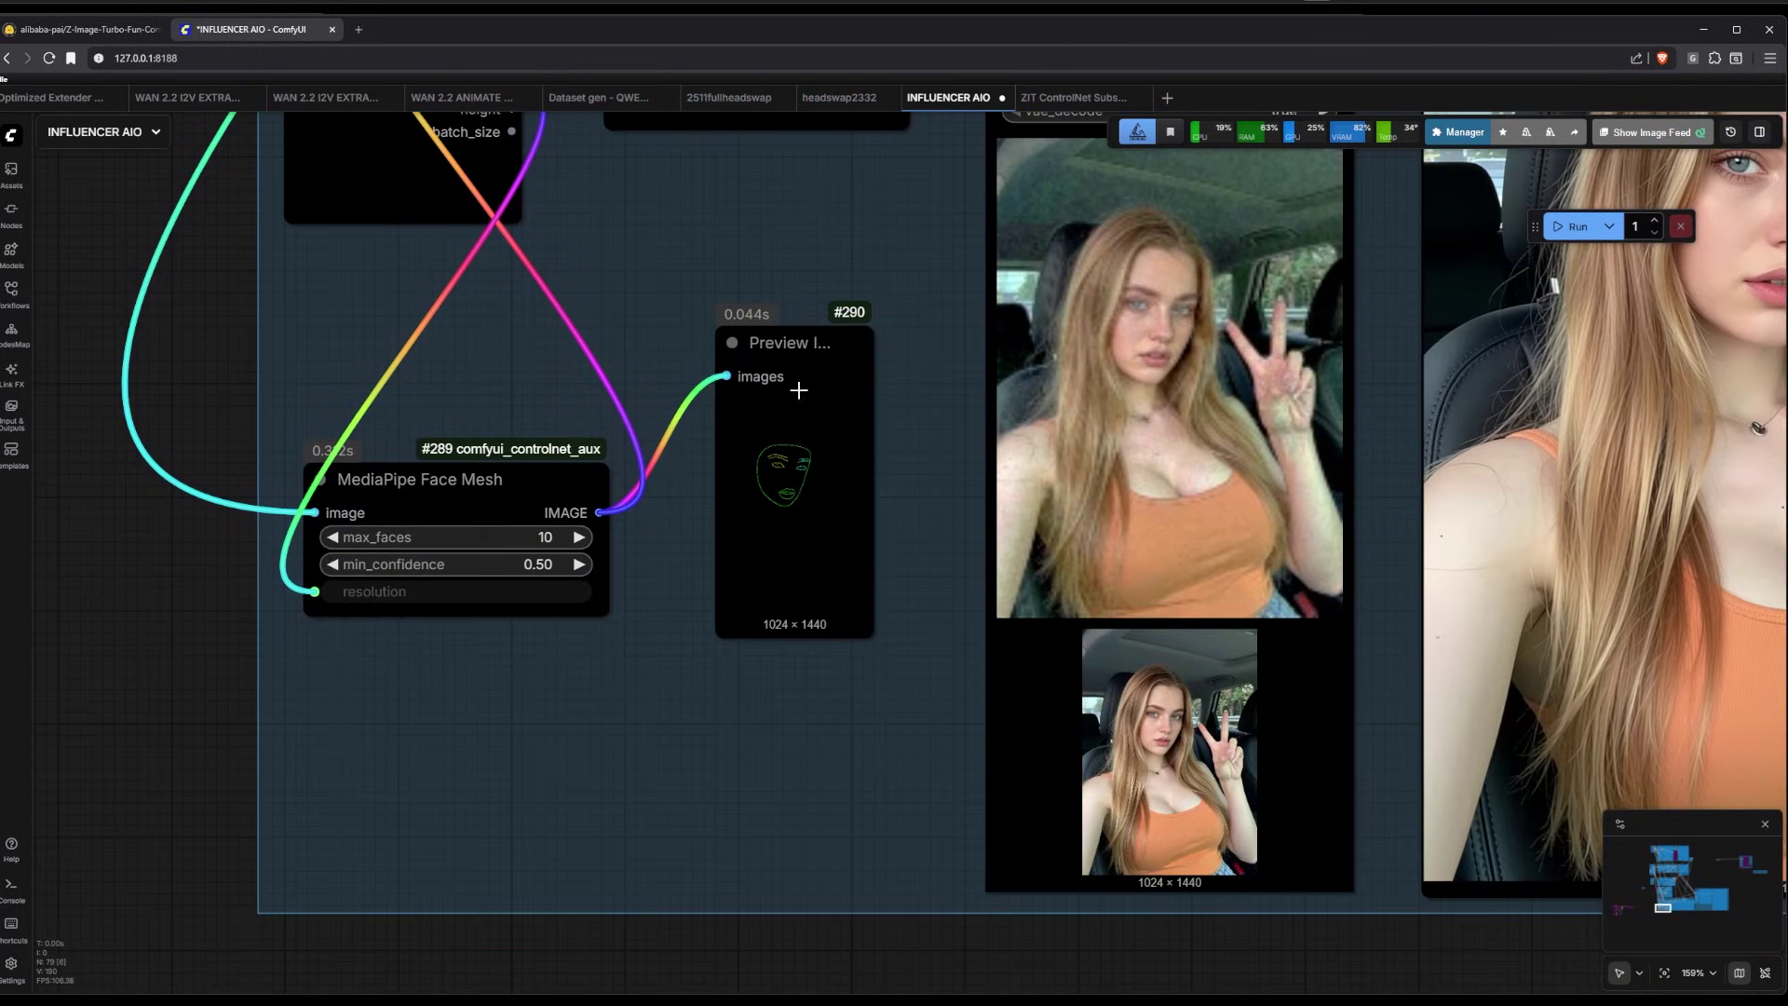
# Trace how the MediaPipe Face Mesh output feeds the prompt encoder's image inputs within the 2511 faceswap group
pyautogui.scroll(-6, 841, 410)
pyautogui.moveTo(1169, 758); pyautogui.dragTo(1159, 866)
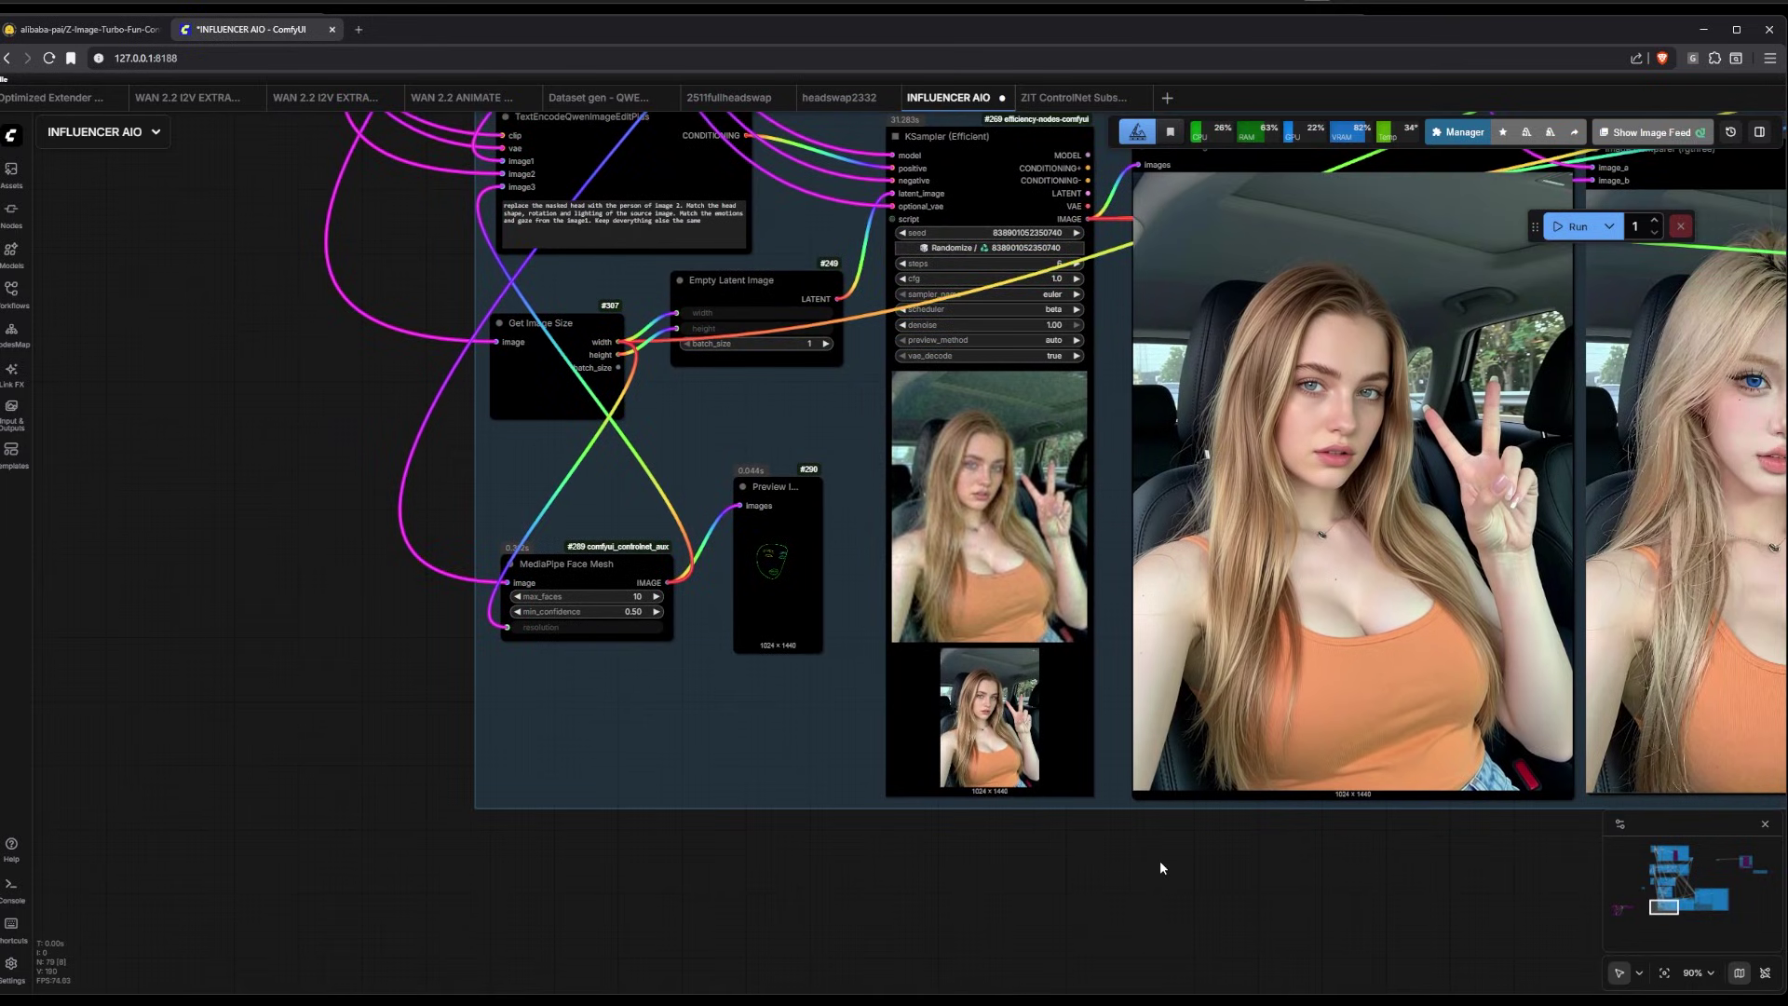
pyautogui.scroll(6, 607, 544)
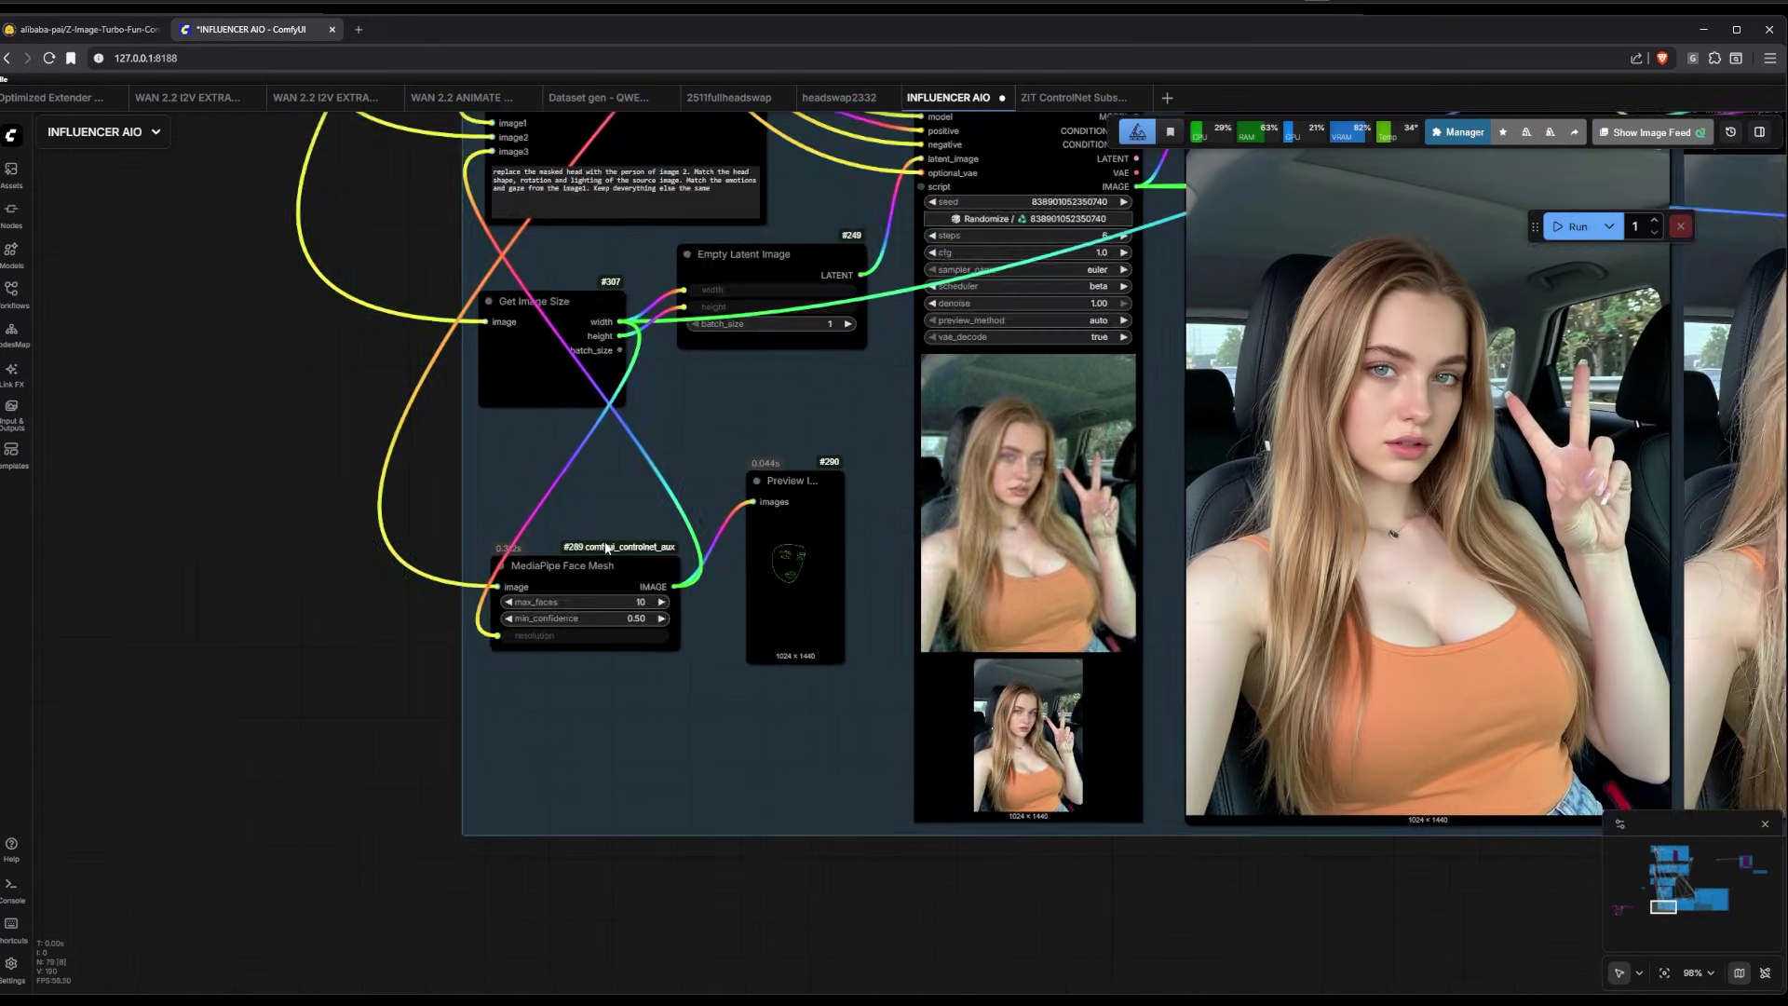
pyautogui.scroll(-8, 622, 447)
pyautogui.moveTo(692, 417); pyautogui.dragTo(623, 628)
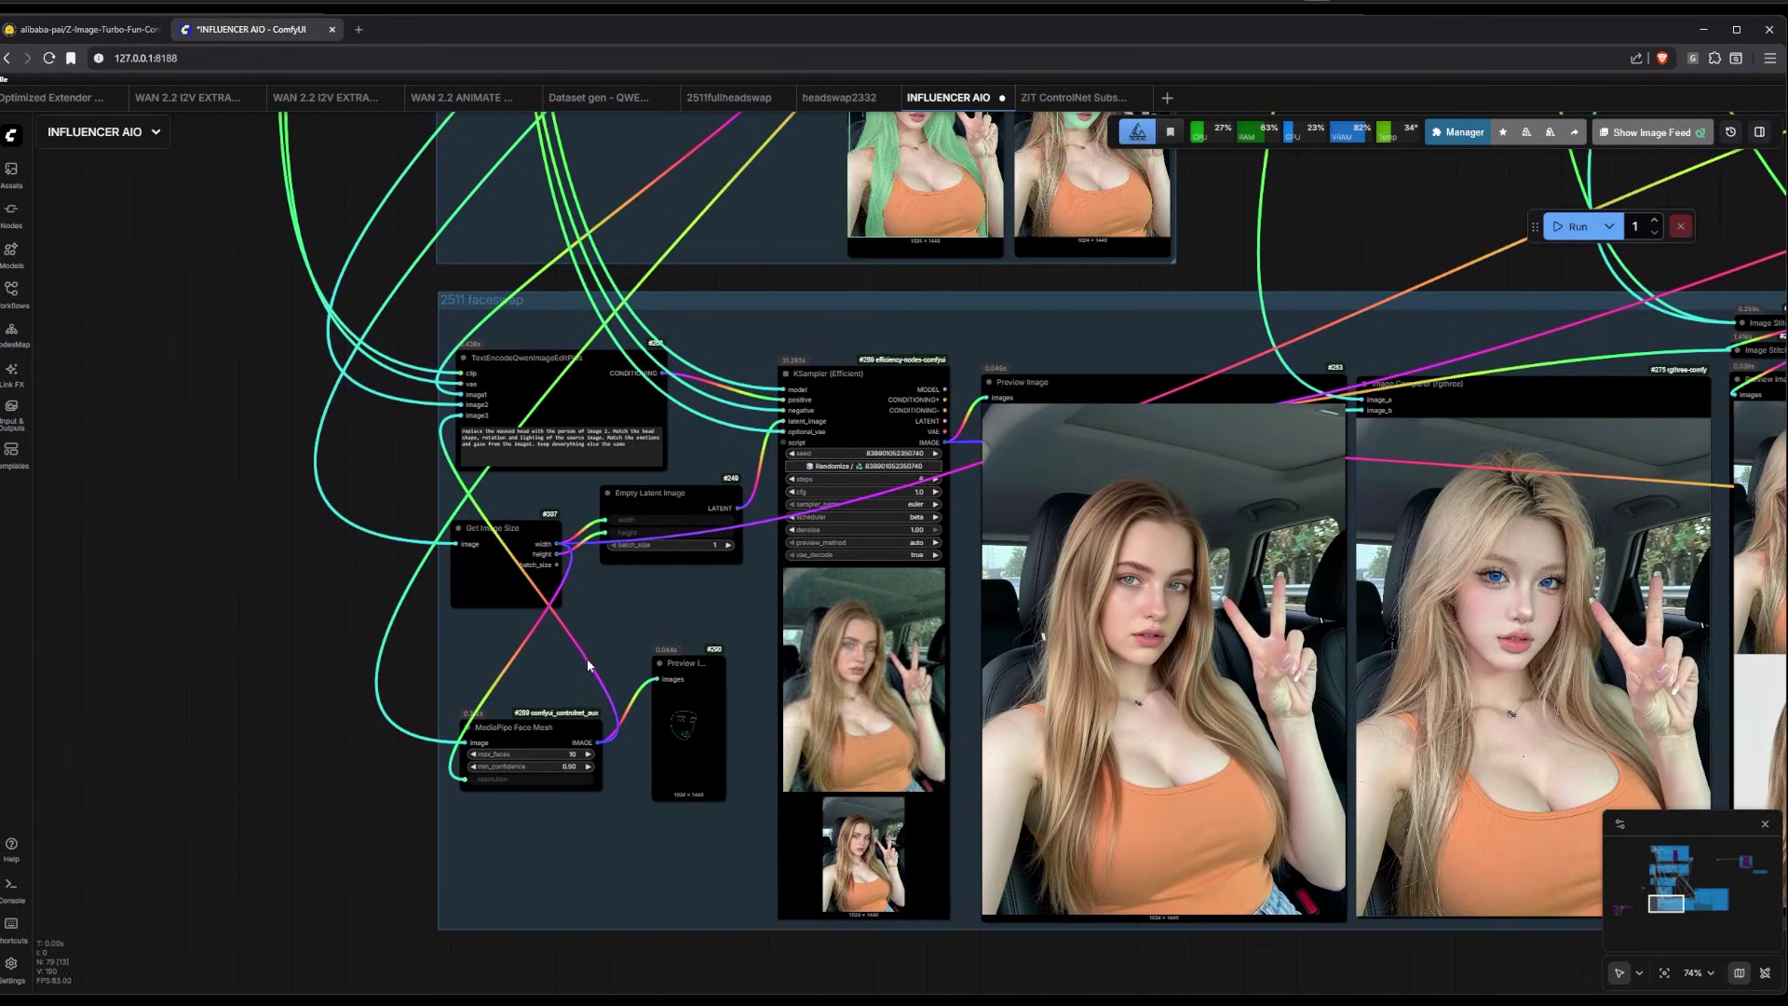
pyautogui.scroll(-4, 680, 572)
# Compare the swapped face with the original blonde selfie close up in the faceswap group's Image Comparer
pyautogui.moveTo(1148, 870); pyautogui.dragTo(929, 851)
pyautogui.scroll(5, 977, 672)
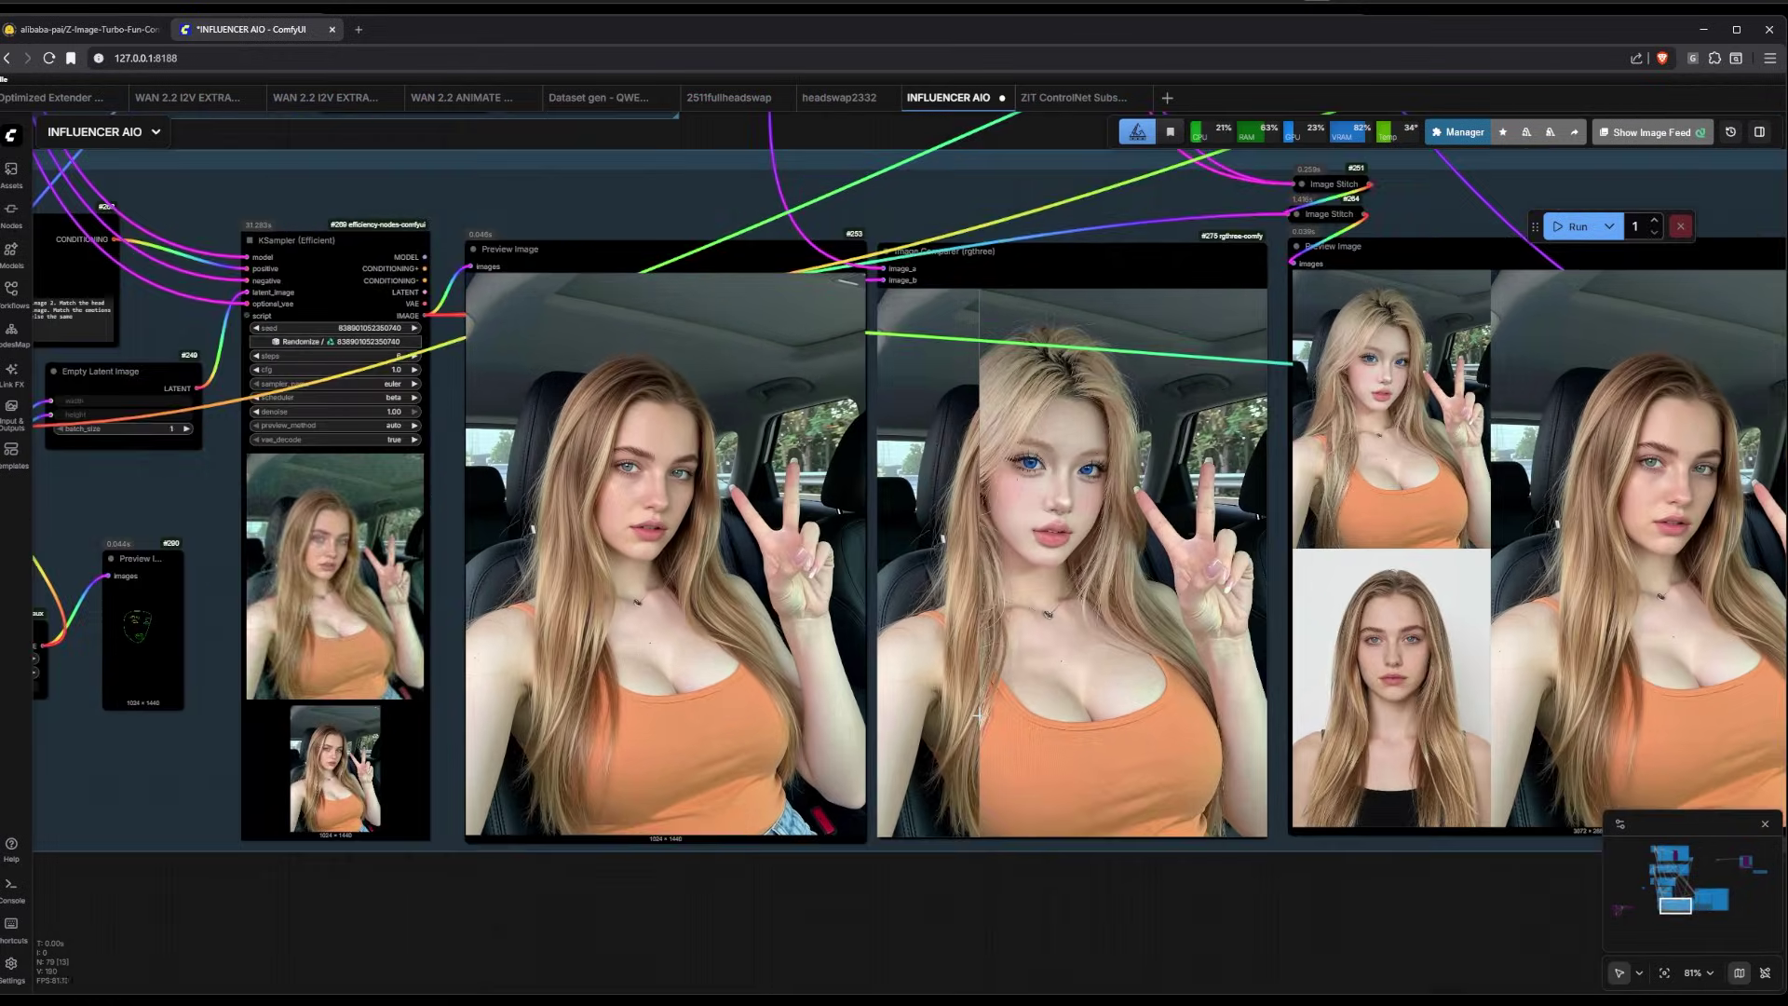
pyautogui.scroll(4, 1262, 678)
pyautogui.scroll(3, 1276, 657)
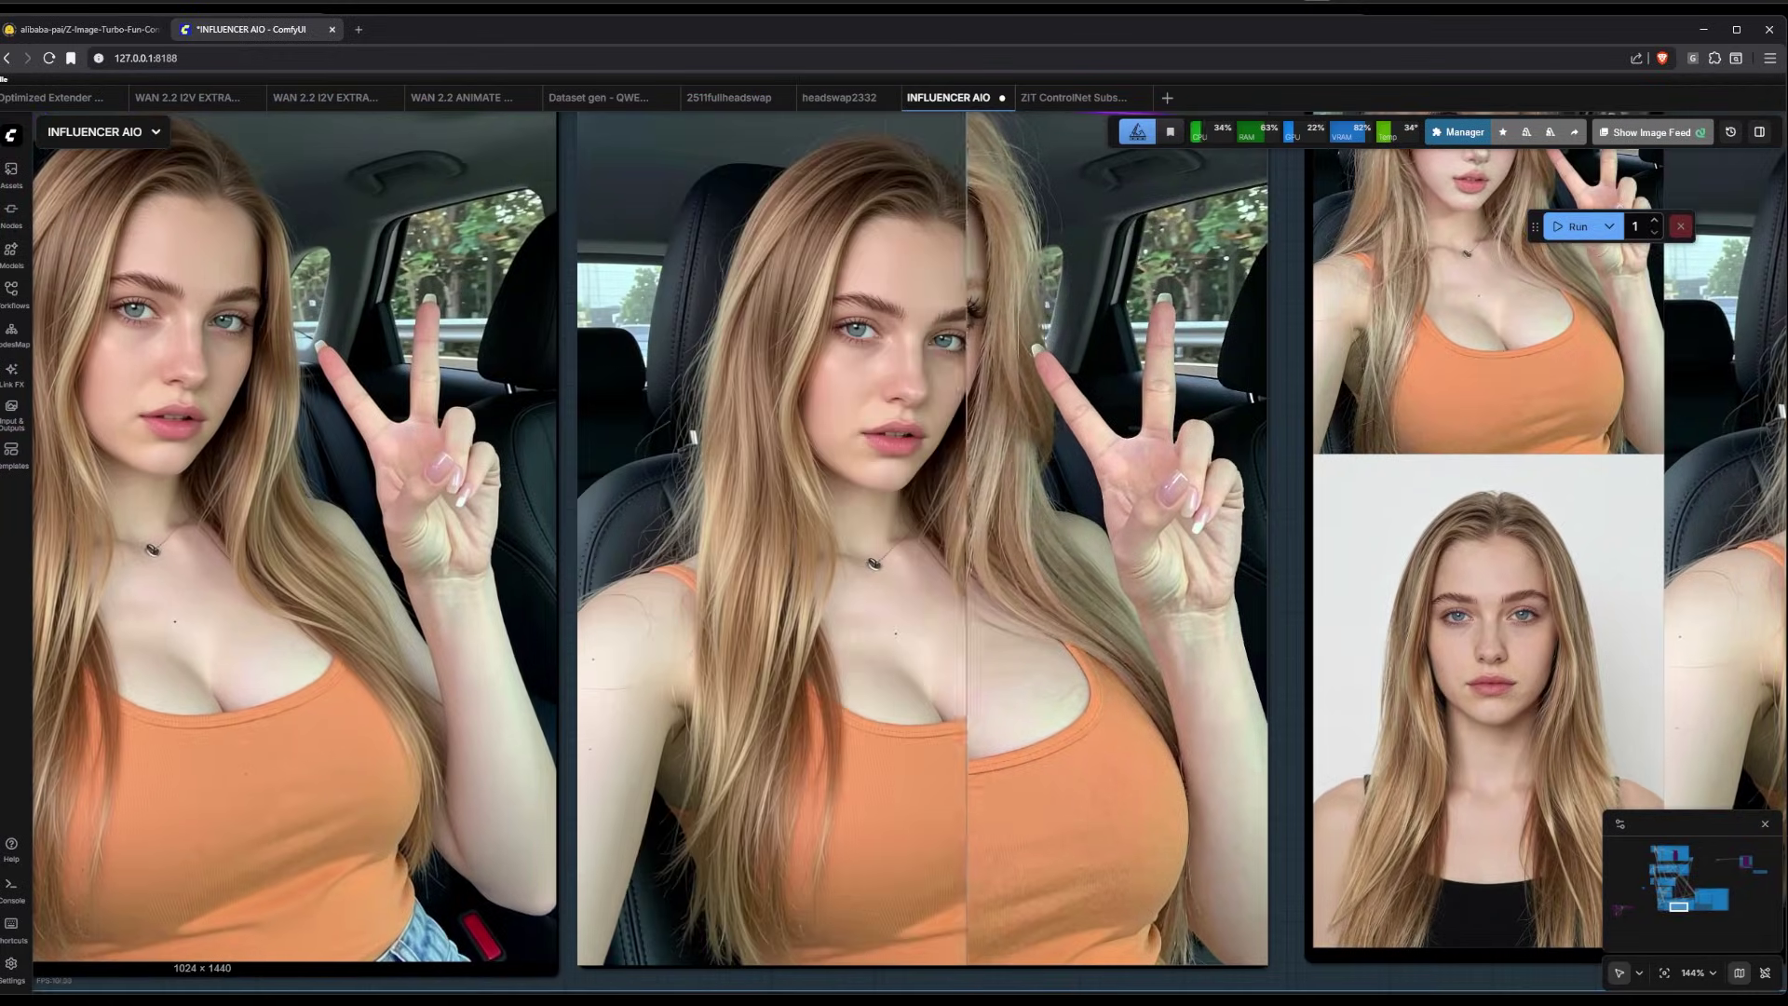
pyautogui.scroll(11, 1061, 631)
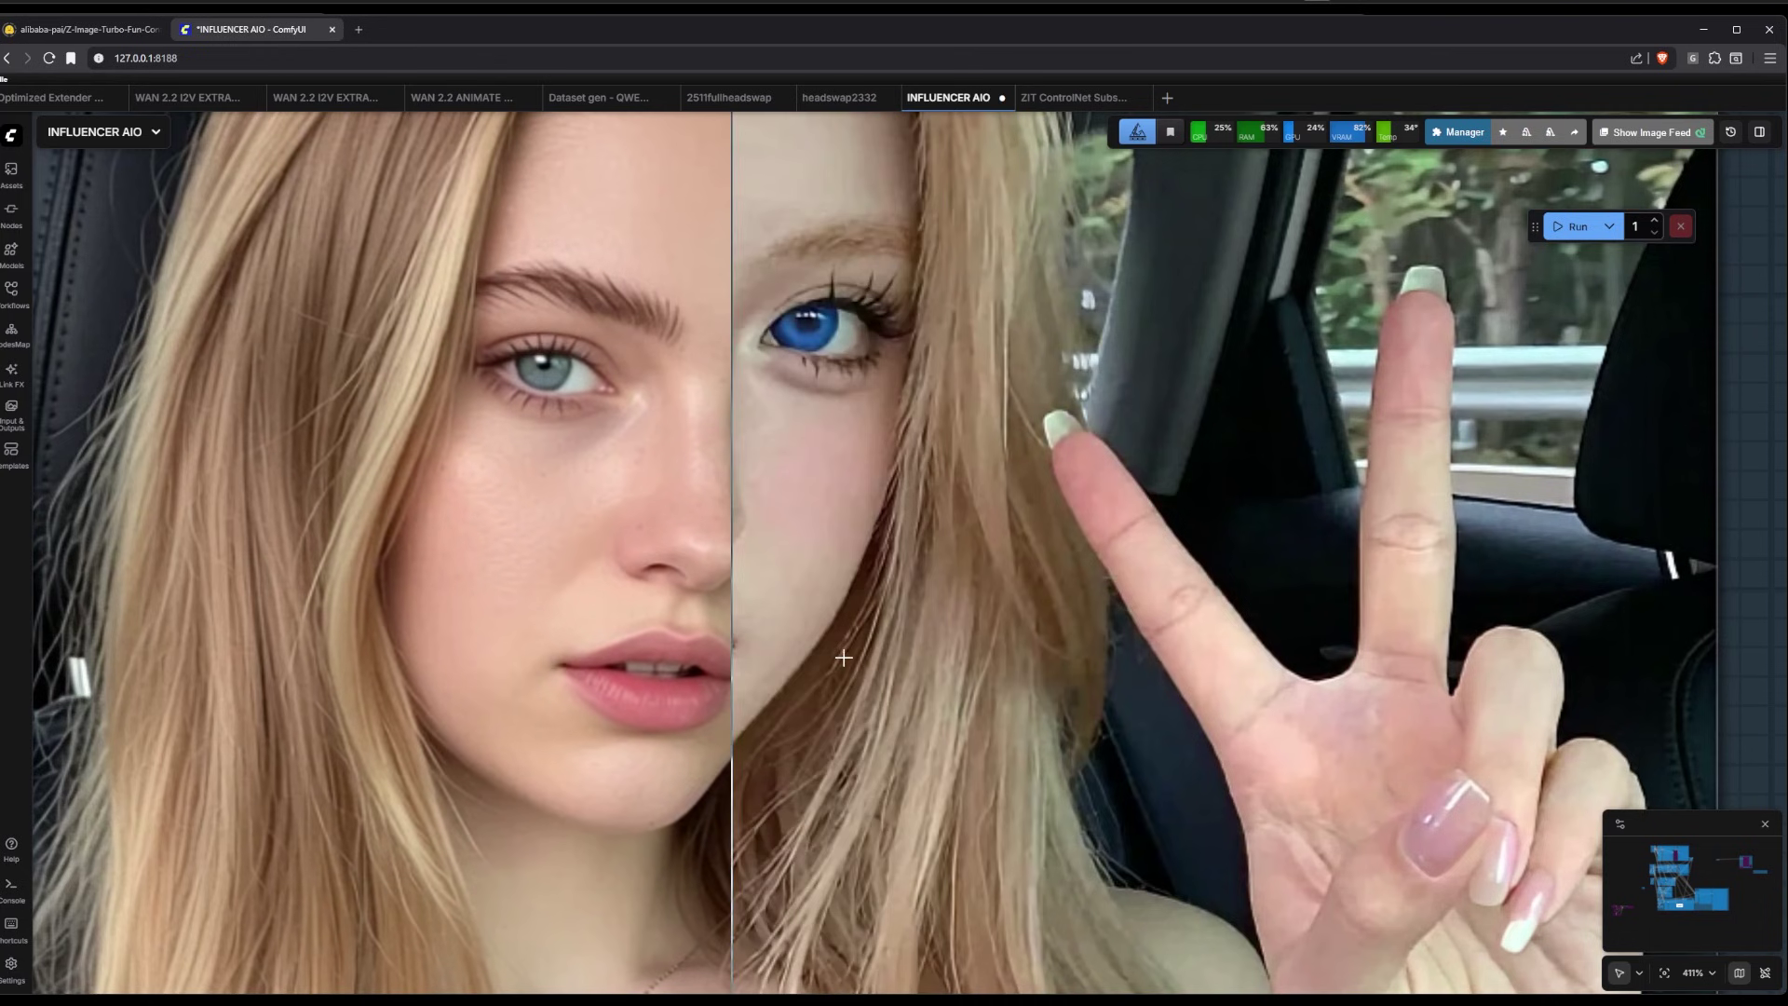
pyautogui.scroll(-10, 1385, 776)
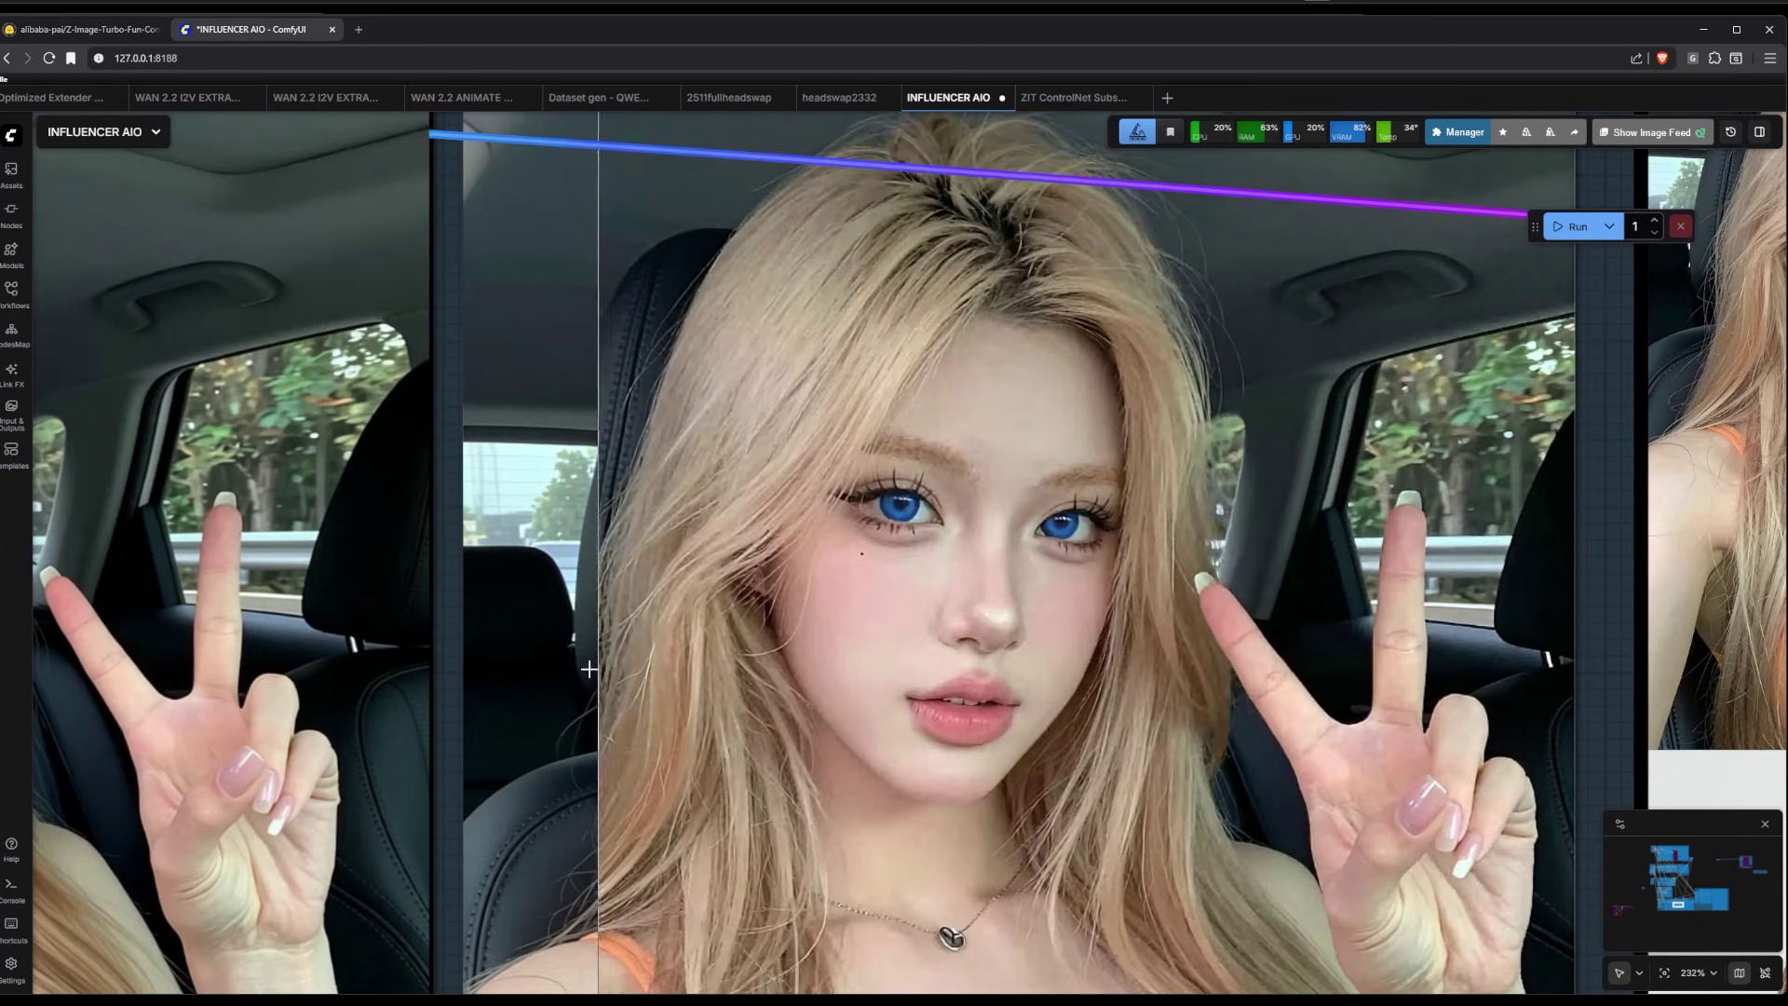
pyautogui.scroll(-10, 963, 679)
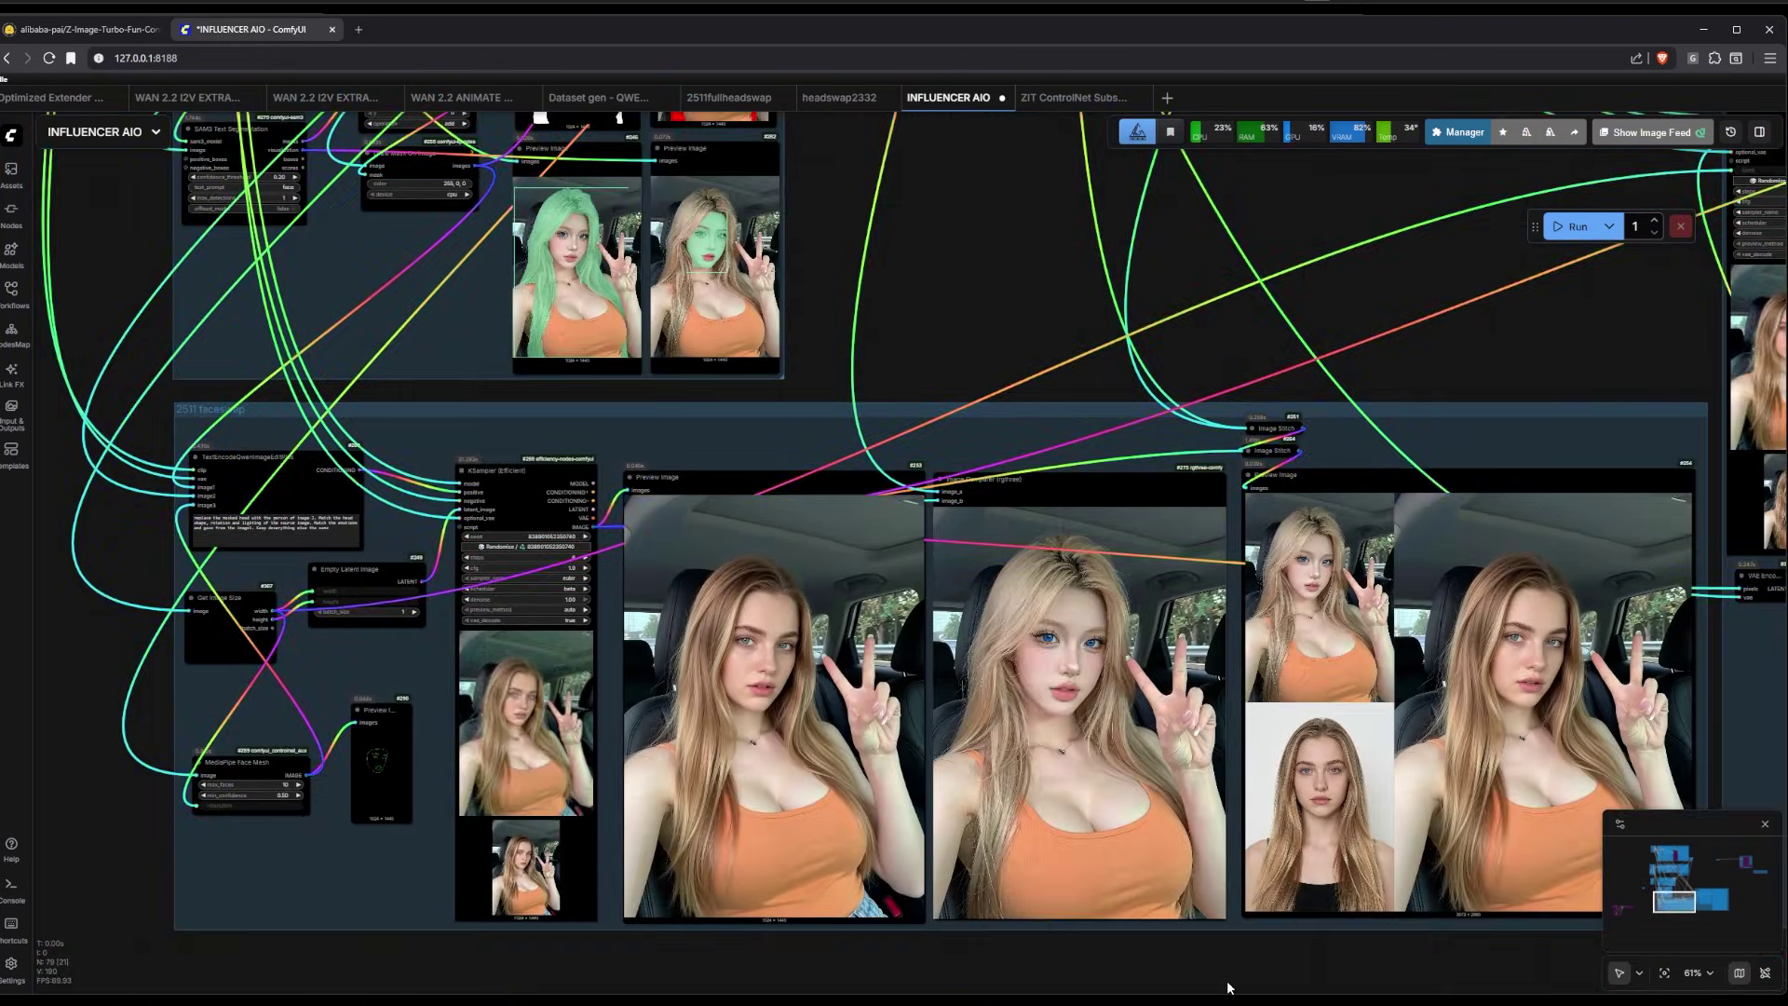
# Examine the group that follows the 2511 faceswap, including its KSampler, VAE Encode and large image preview
pyautogui.moveTo(1197, 973); pyautogui.dragTo(819, 882)
pyautogui.scroll(3, 1364, 929)
pyautogui.moveTo(1222, 886); pyautogui.dragTo(892, 905)
pyautogui.scroll(-3, 892, 905)
pyautogui.scroll(-7, 892, 903)
pyautogui.scroll(10, 1151, 407)
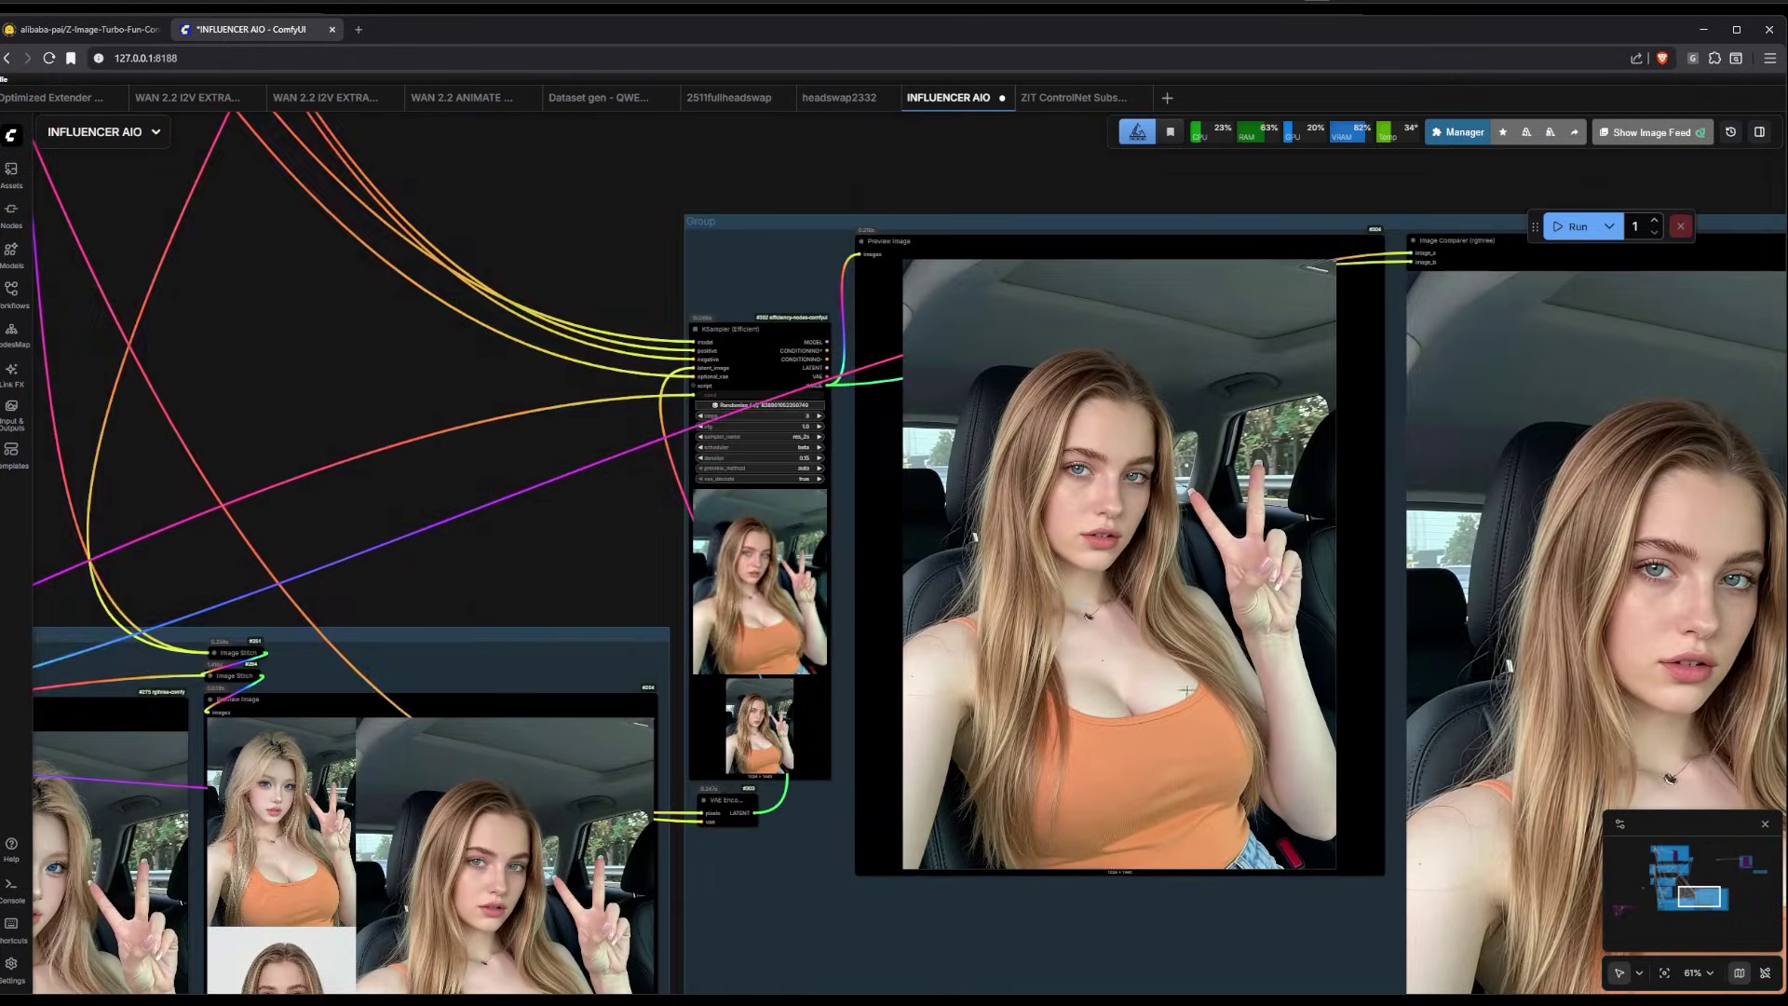
pyautogui.scroll(-12, 912, 485)
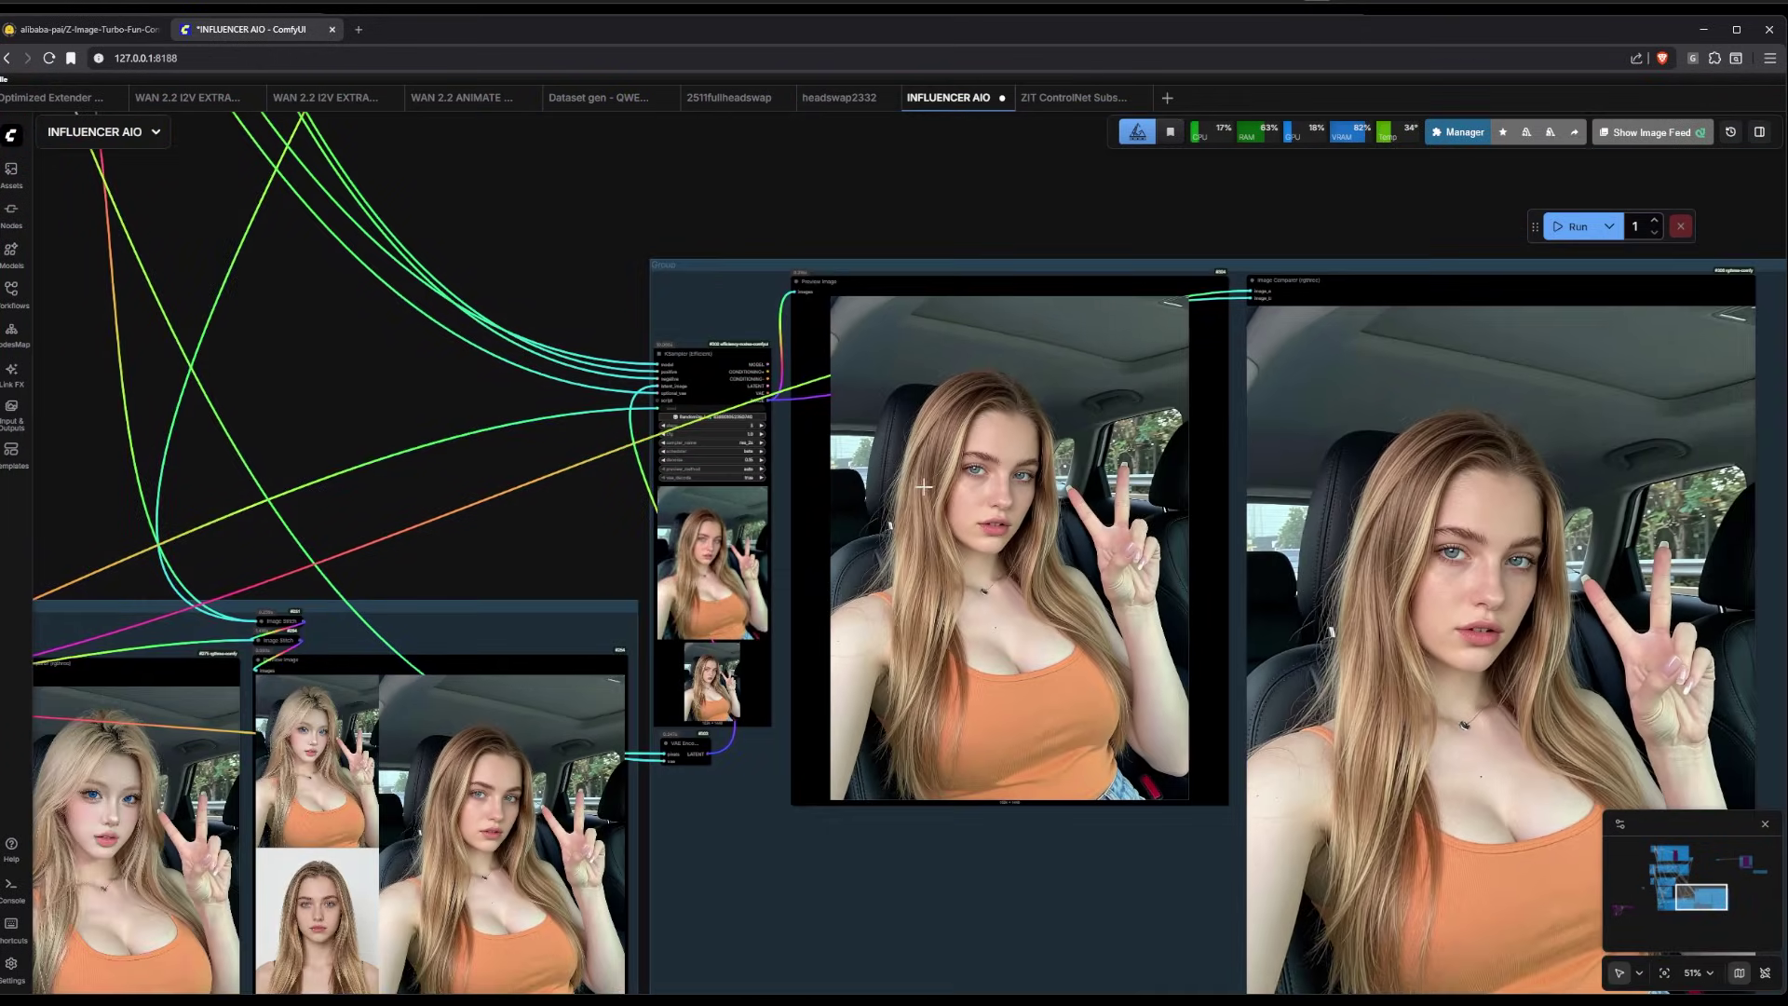
# Inspect the face, hair and hand details close up in the final group's Image Comparer
pyautogui.scroll(7, 1005, 429)
pyautogui.scroll(15, 1005, 430)
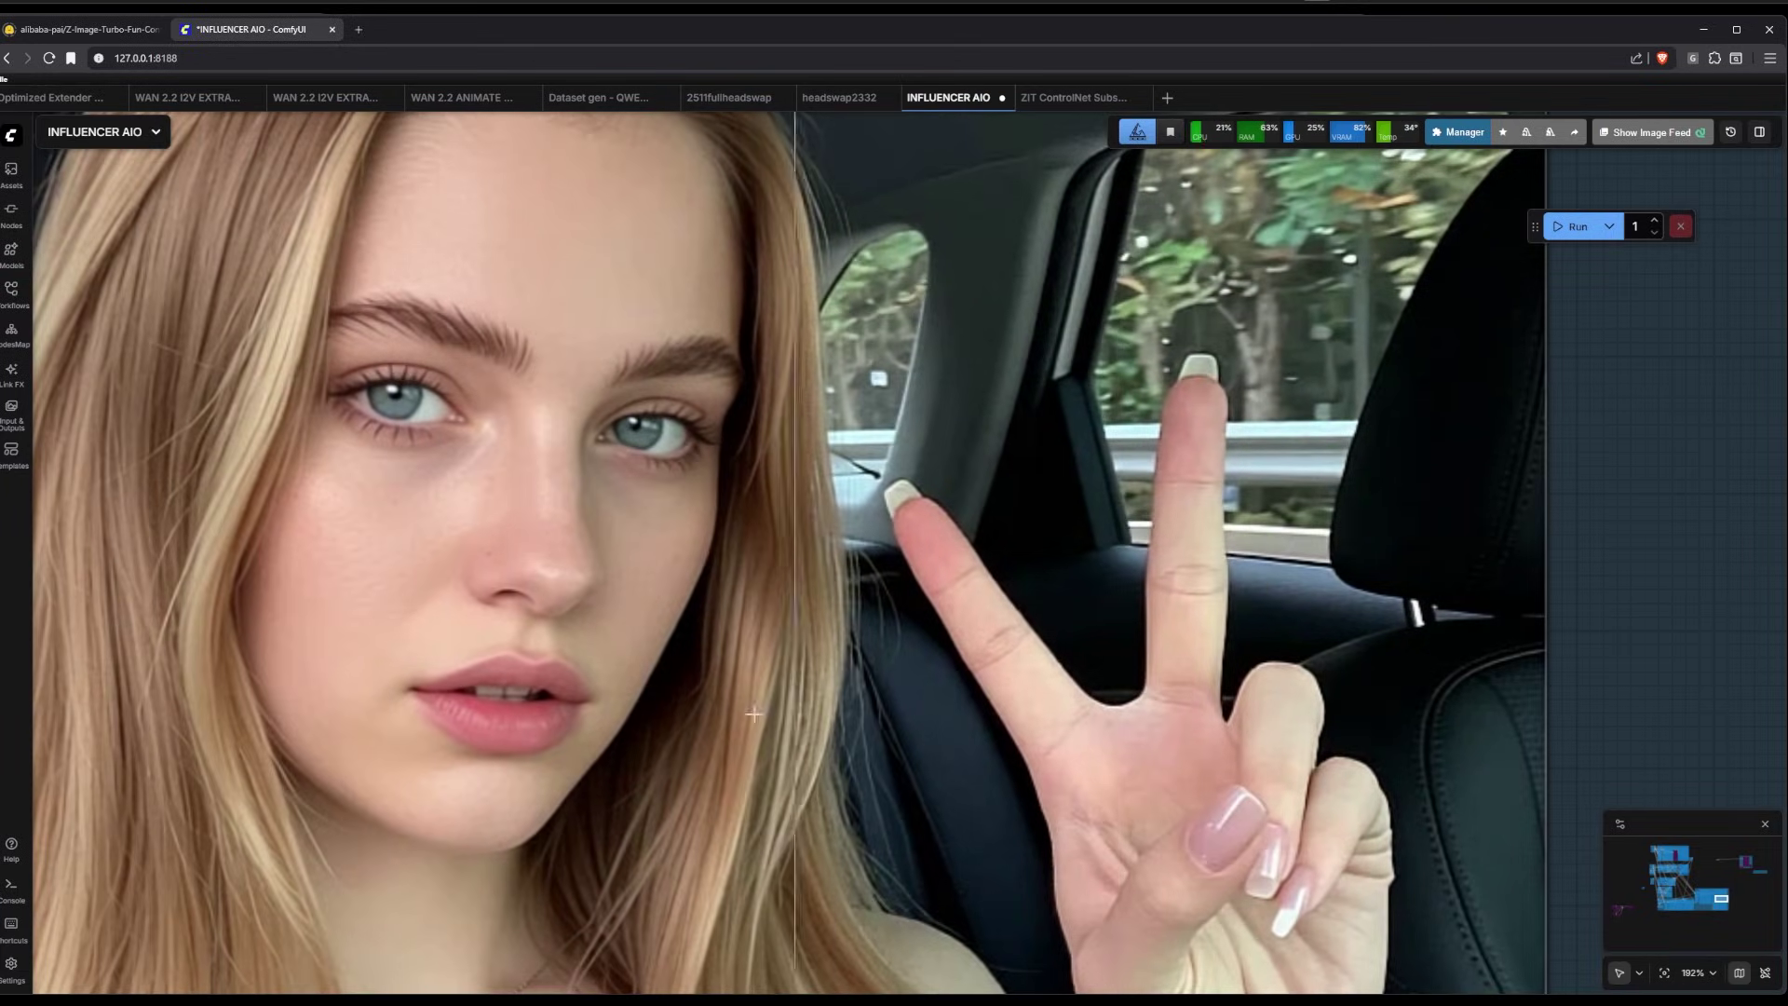
pyautogui.scroll(-6, 294, 689)
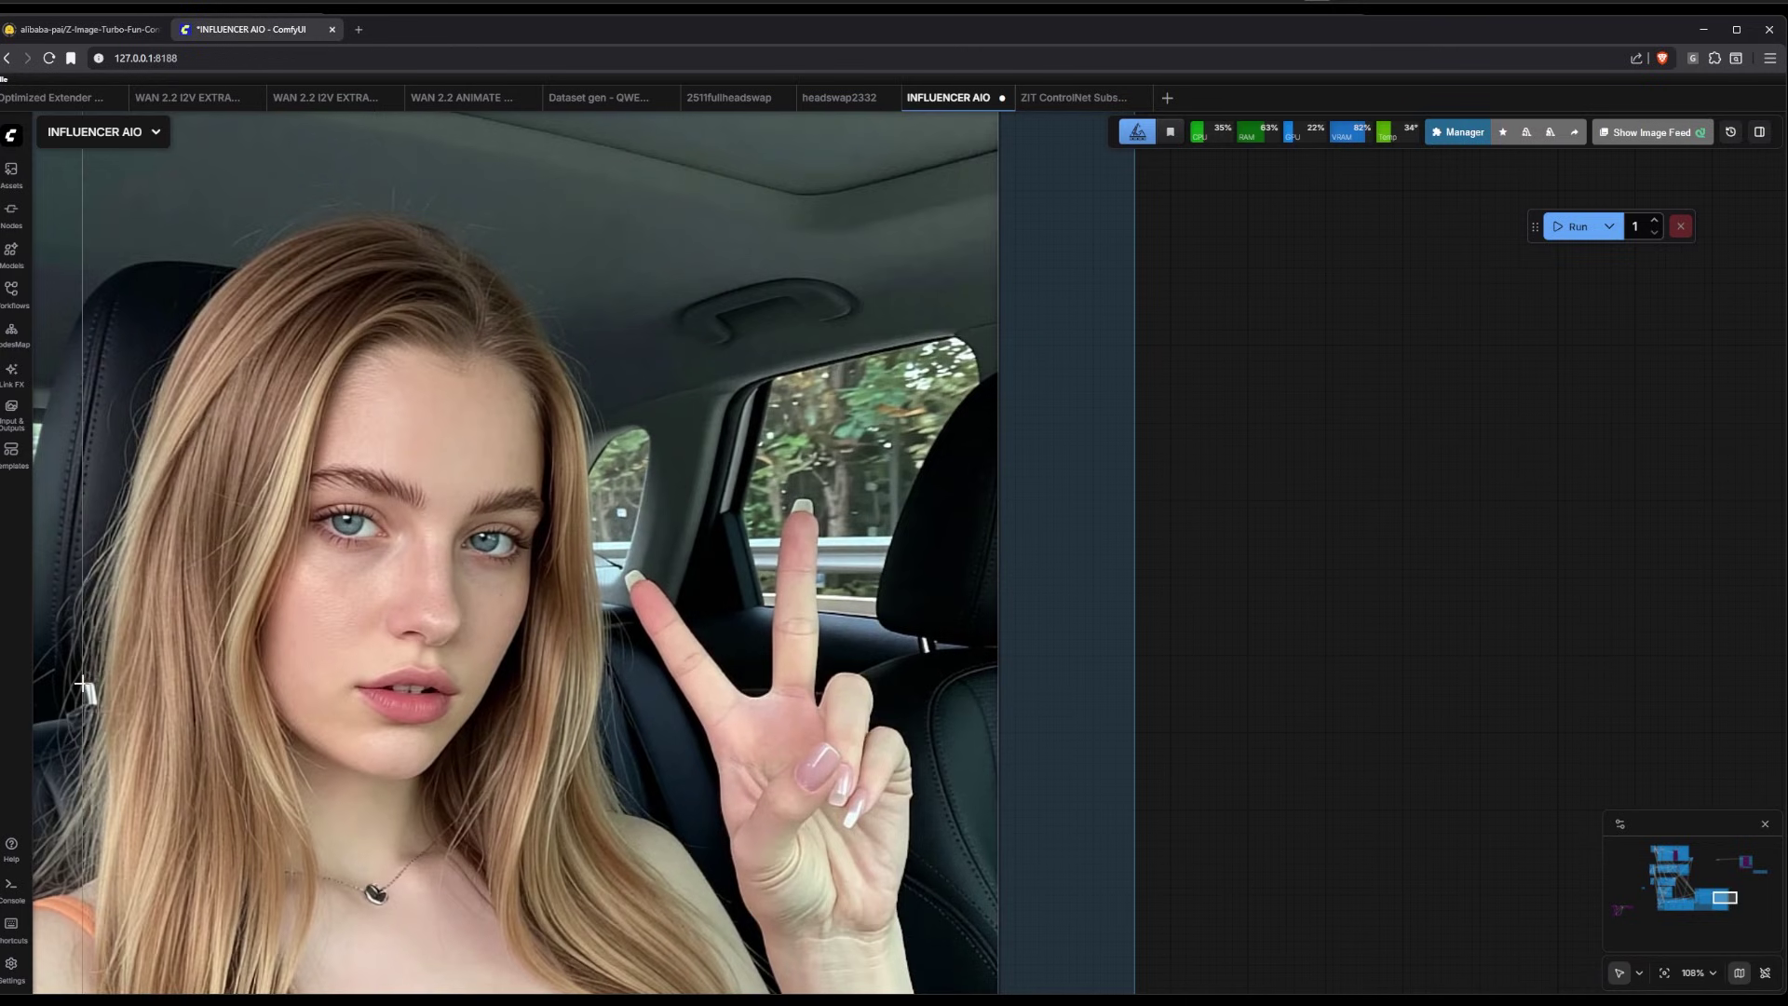
pyautogui.scroll(-9, 941, 709)
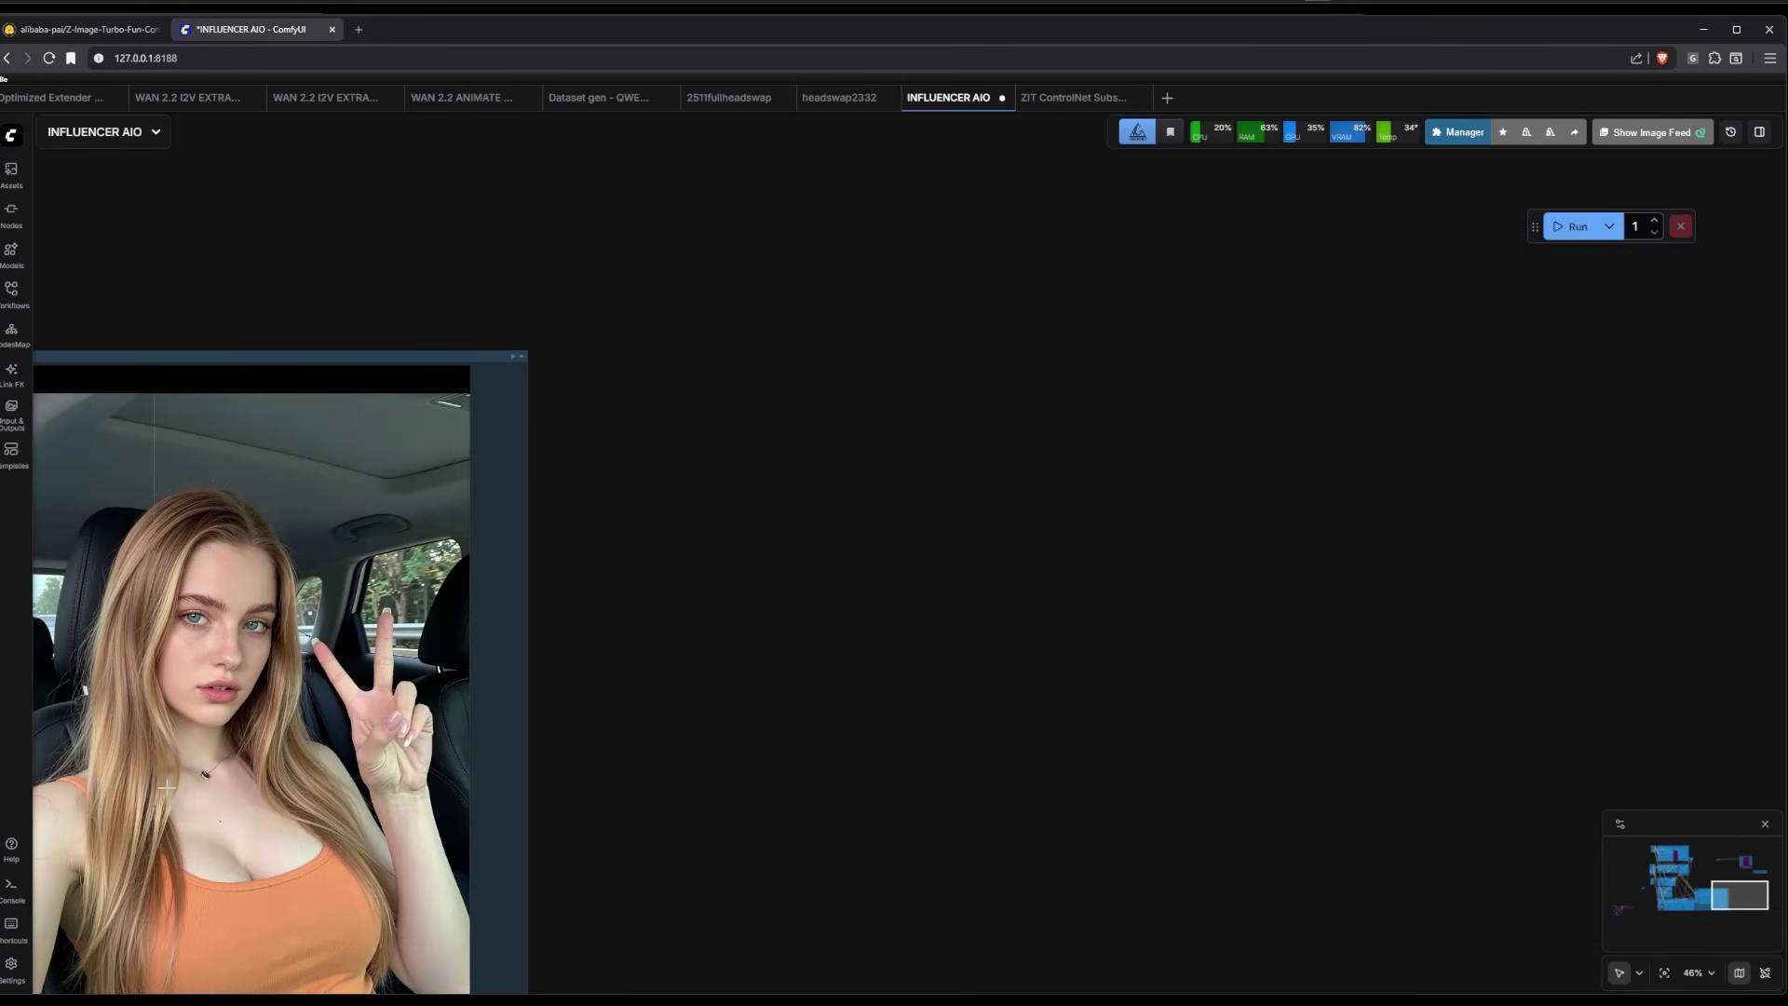
# Locate the multi-angle group in the full workflow and examine its low-angle portrait preview close up
pyautogui.scroll(-12, 1297, 587)
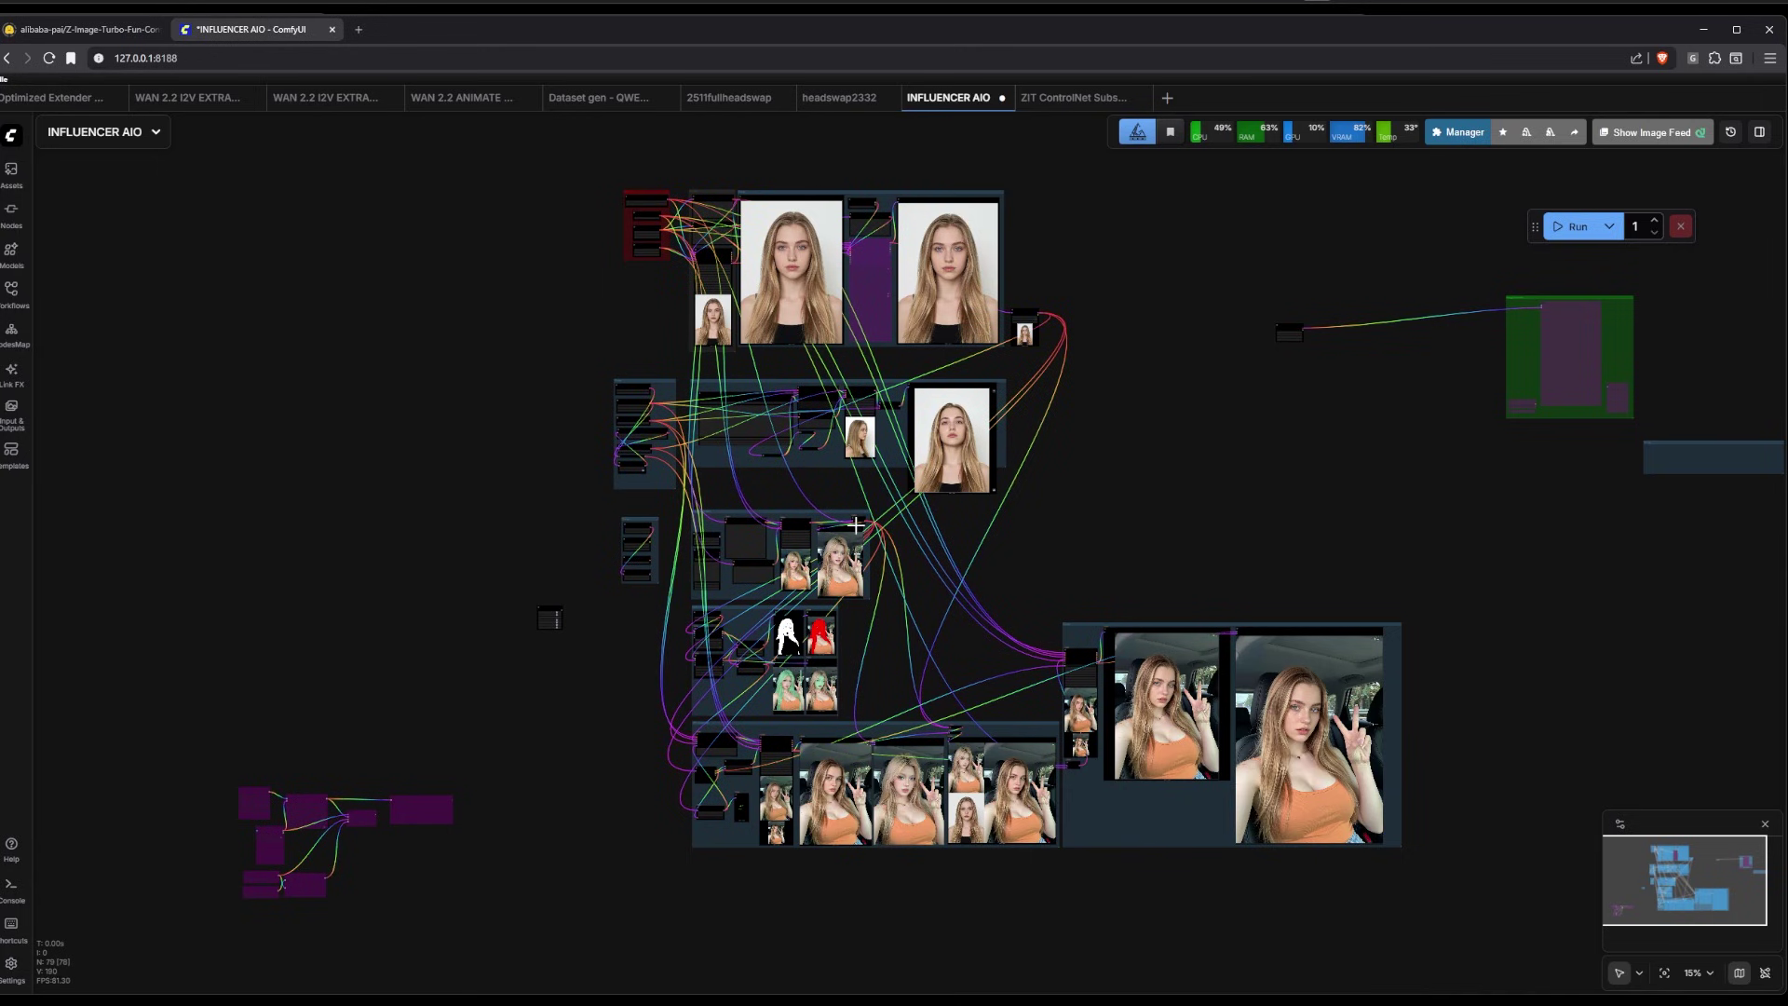
pyautogui.scroll(10, 856, 524)
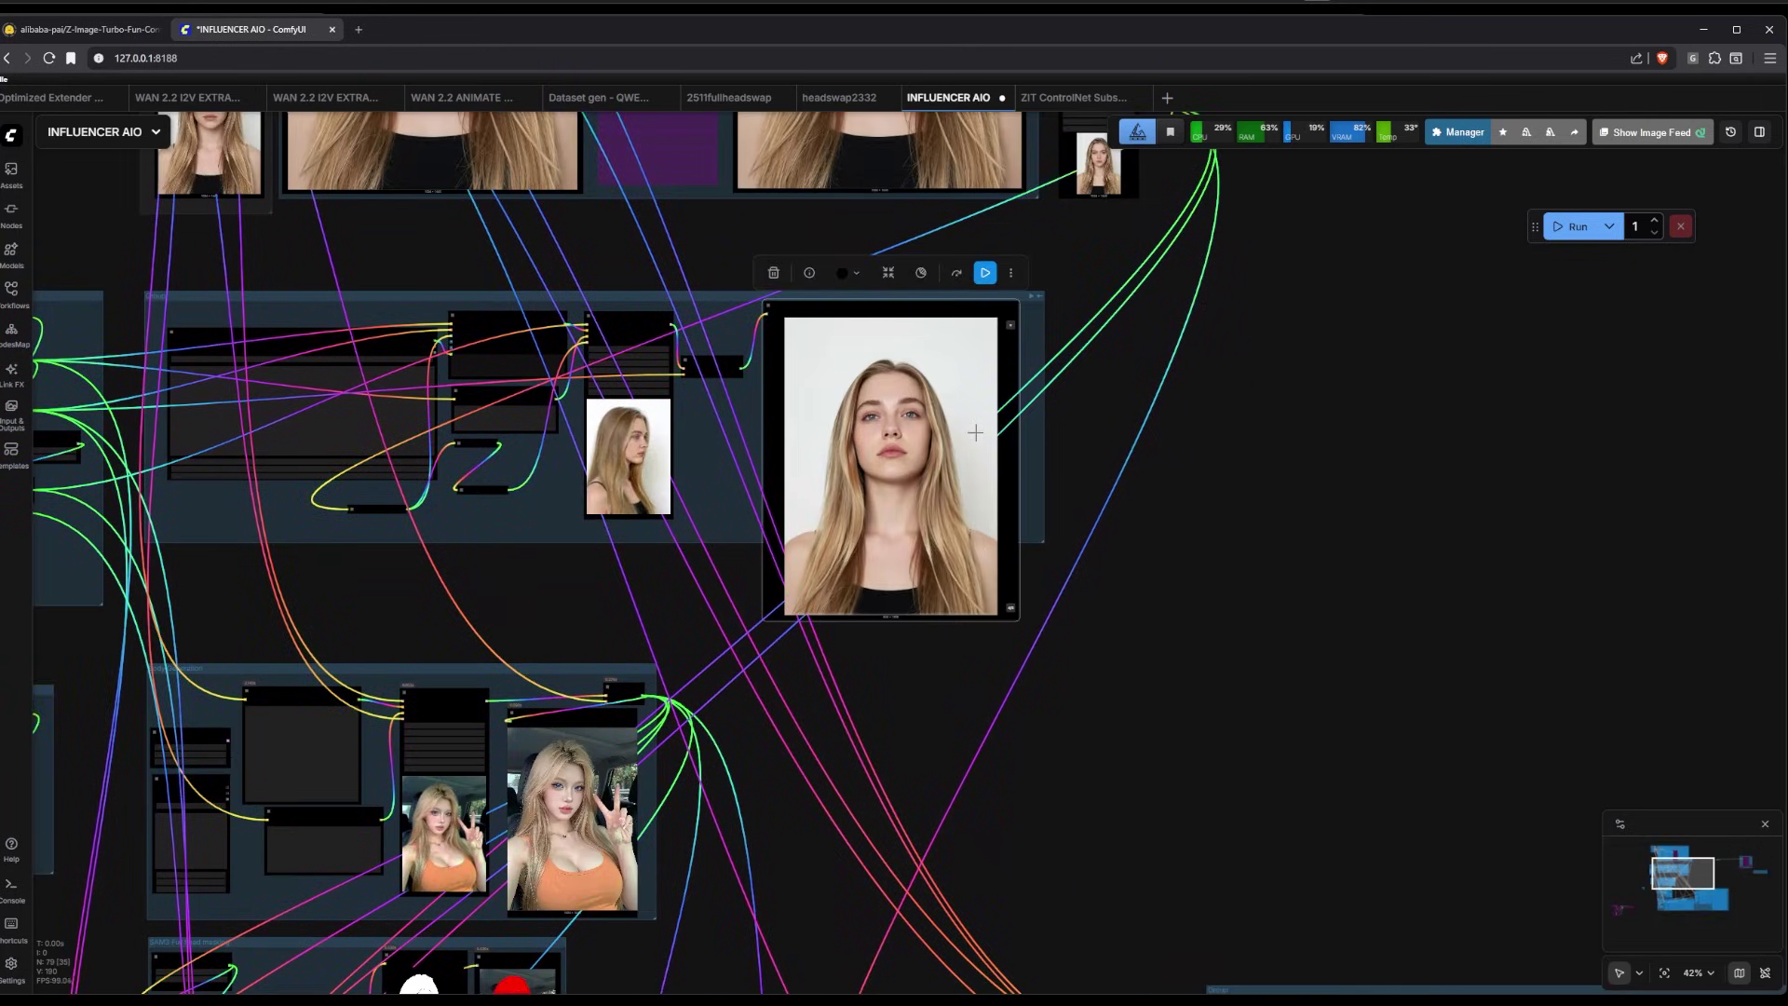
pyautogui.moveTo(1264, 688); pyautogui.dragTo(1129, 889)
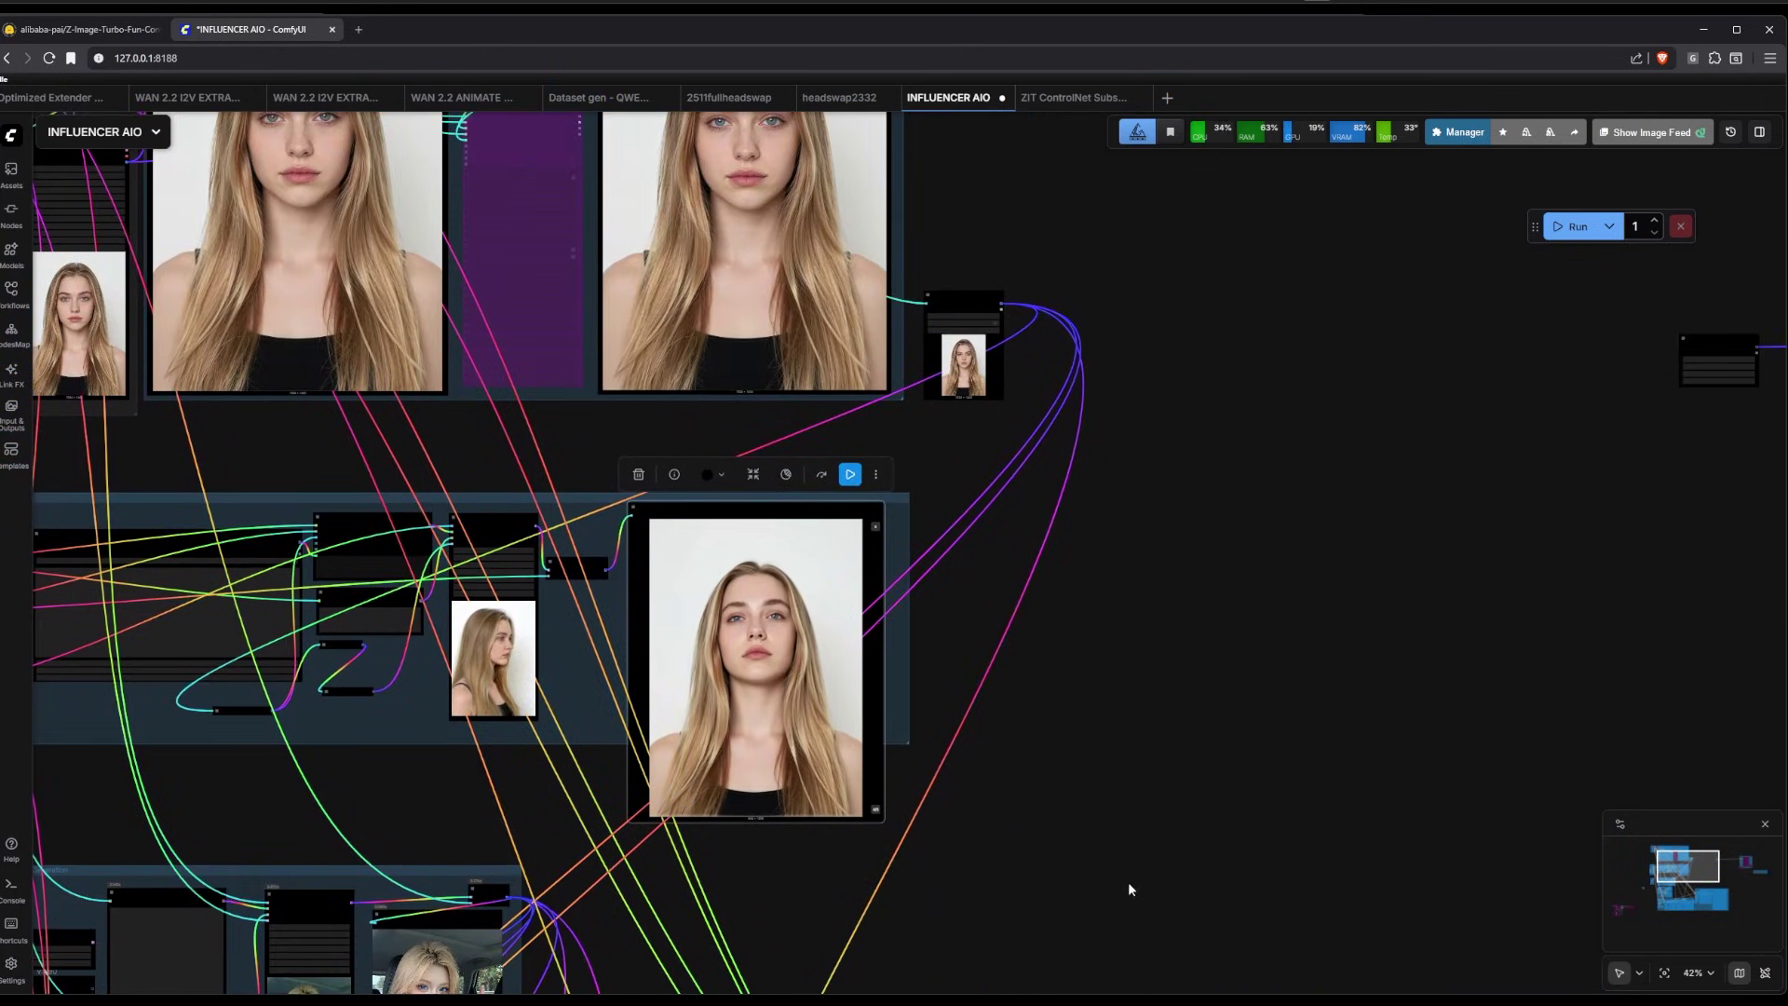
pyautogui.scroll(-6, 1175, 663)
pyautogui.scroll(17, 1013, 713)
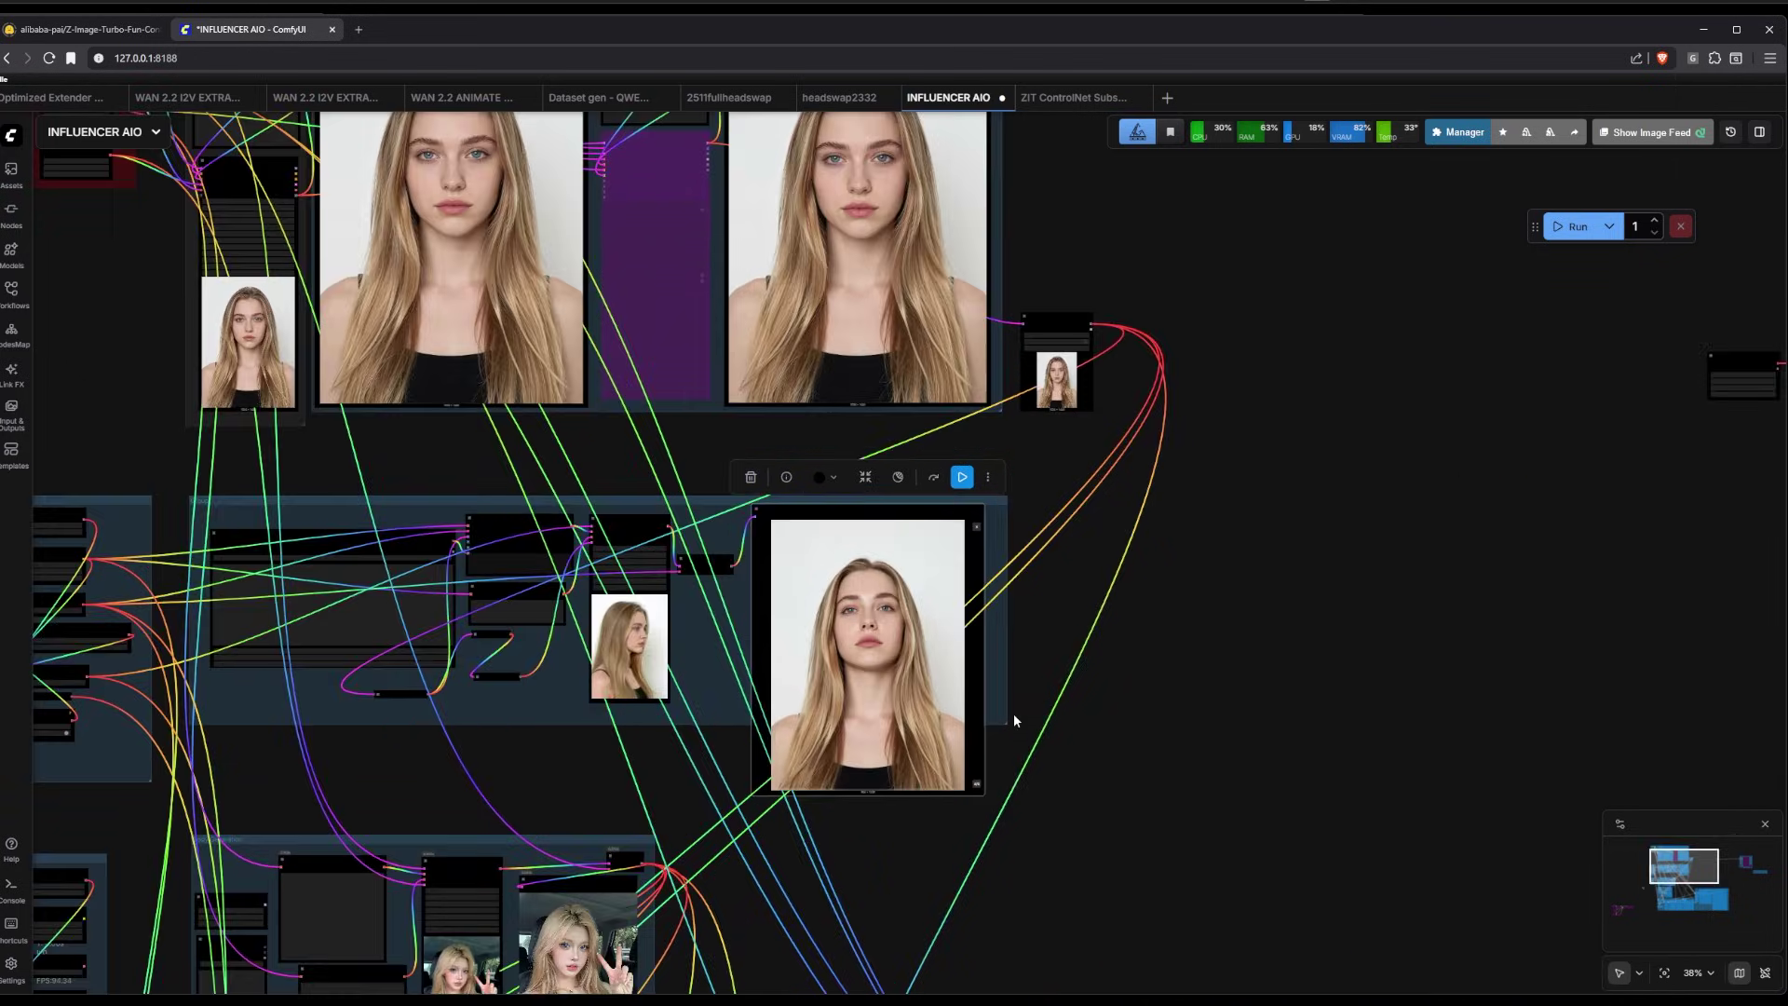
pyautogui.scroll(8, 900, 663)
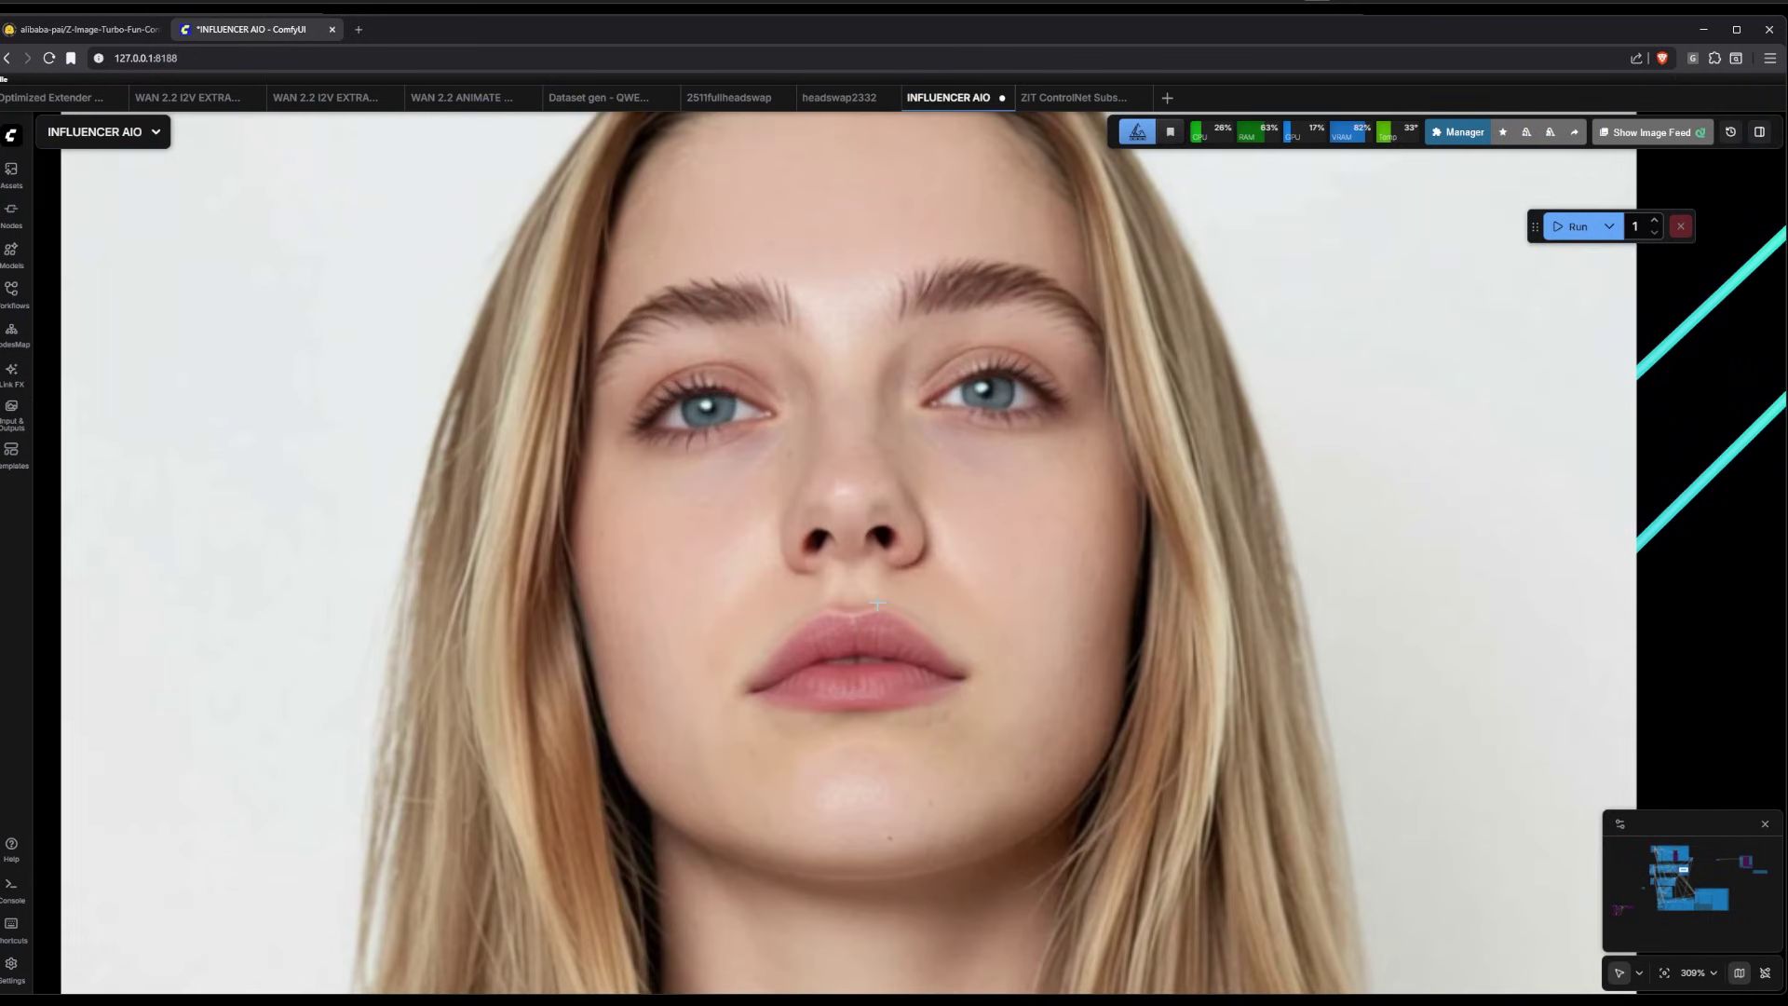
pyautogui.scroll(-7, 902, 652)
pyautogui.scroll(-18, 902, 641)
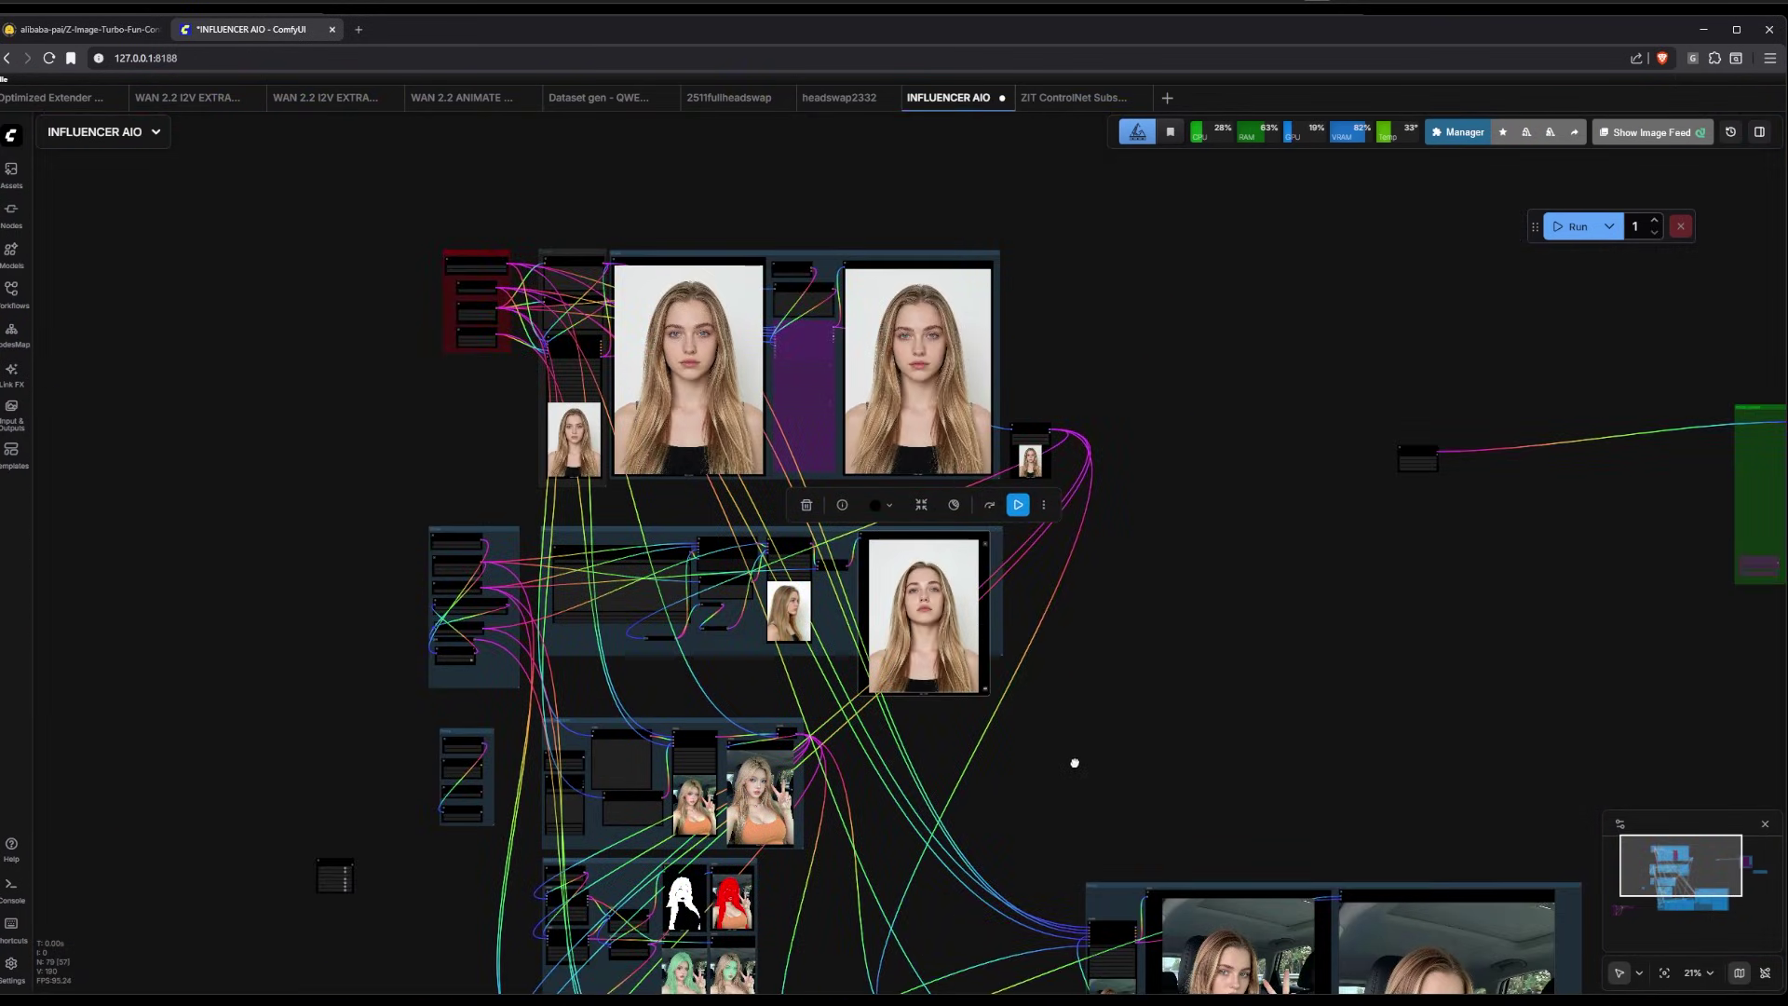
# Survey the whole workflow from the portrait groups down to the final image group
pyautogui.moveTo(1074, 762); pyautogui.dragTo(1056, 538)
pyautogui.scroll(-7, 993, 513)
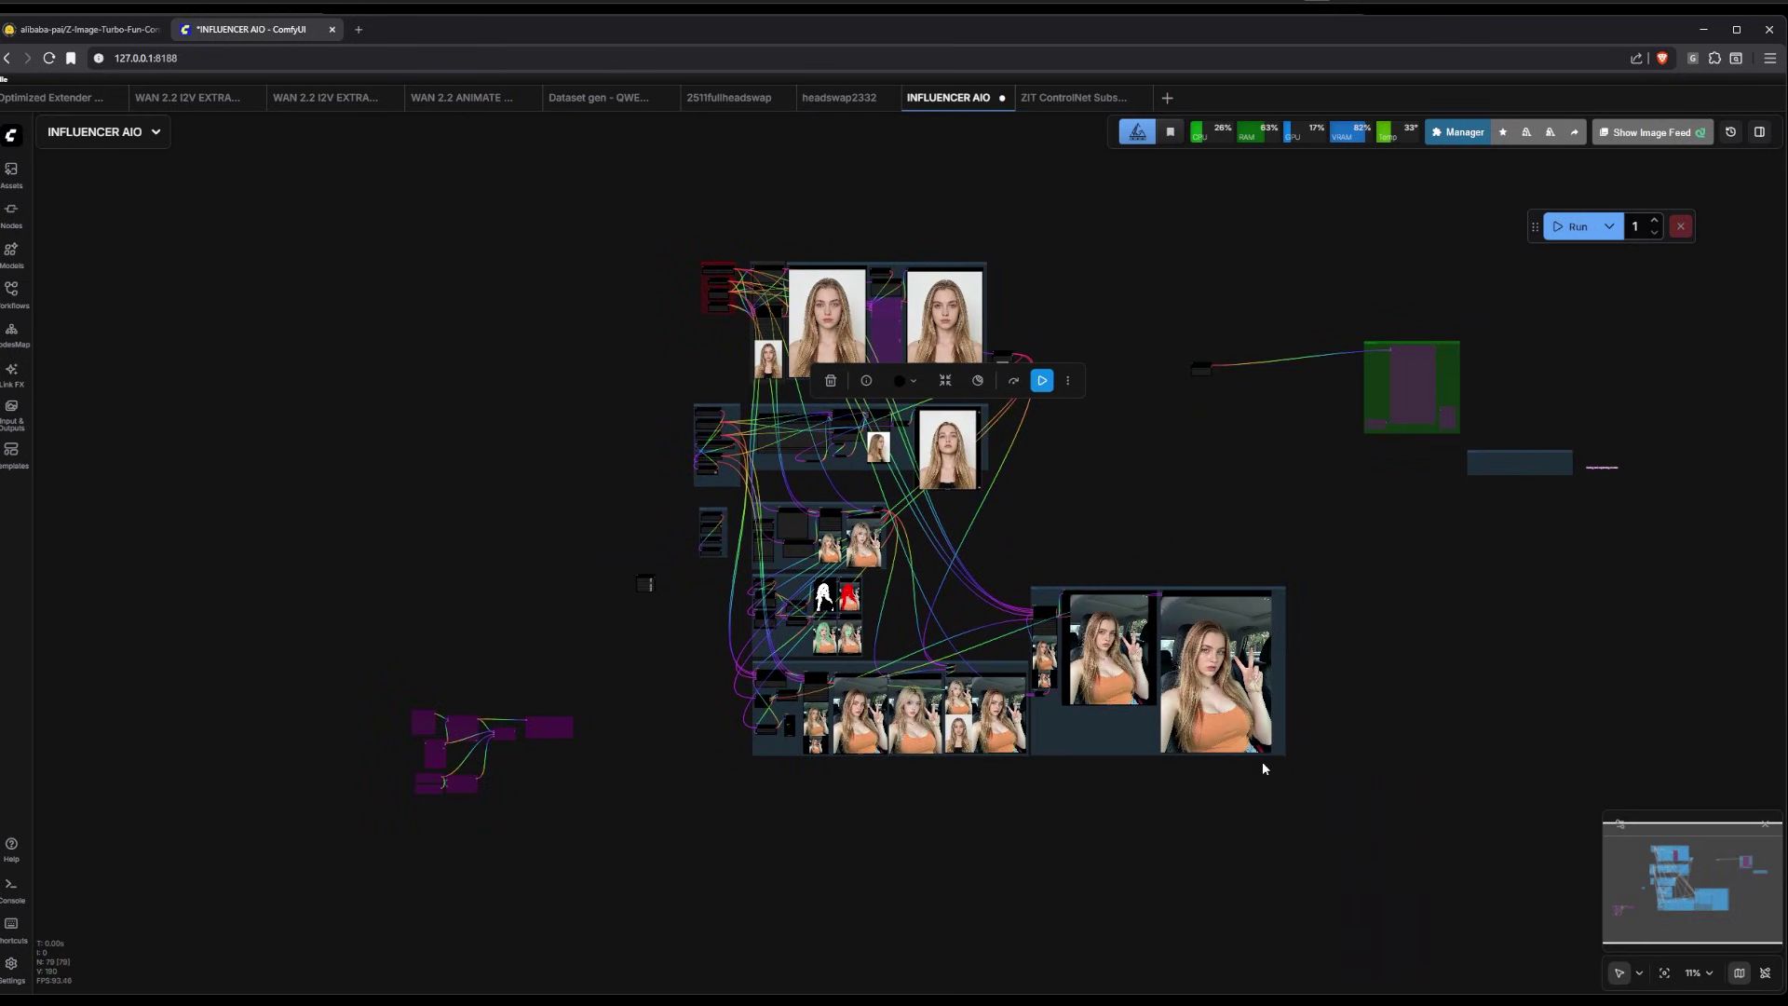
pyautogui.scroll(5, 1204, 772)
pyautogui.moveTo(1065, 370); pyautogui.dragTo(821, 578)
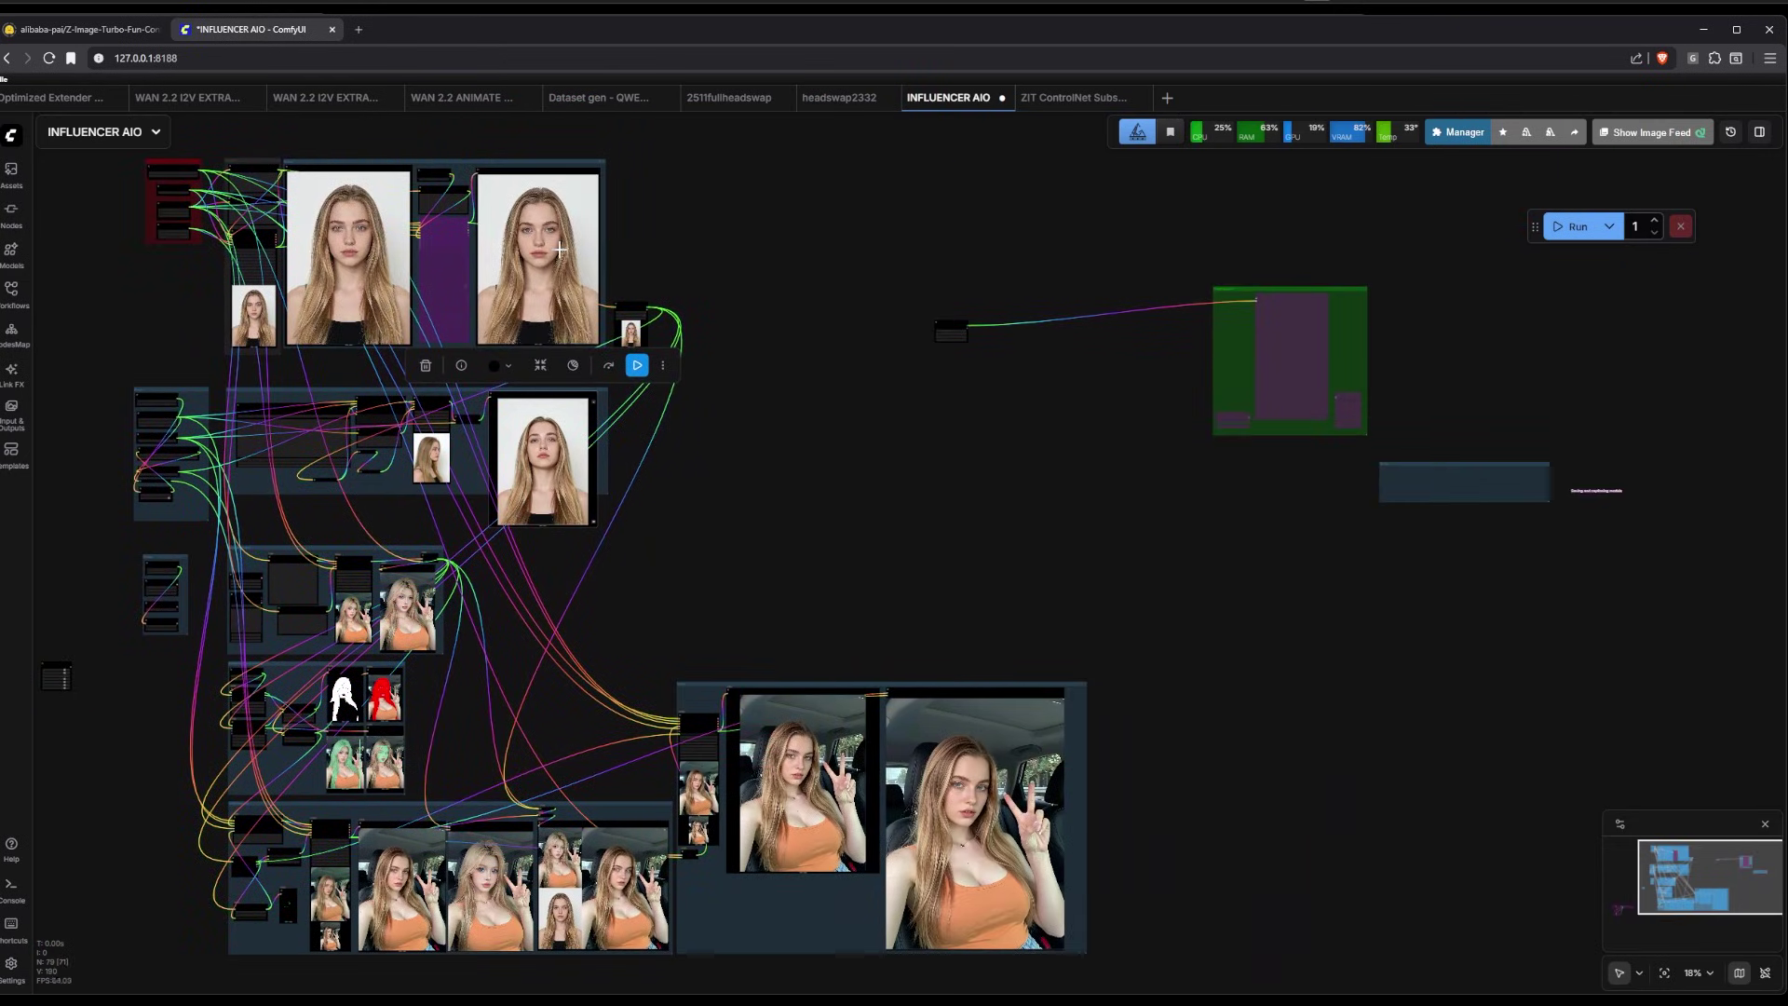
pyautogui.moveTo(774, 647); pyautogui.dragTo(720, 620)
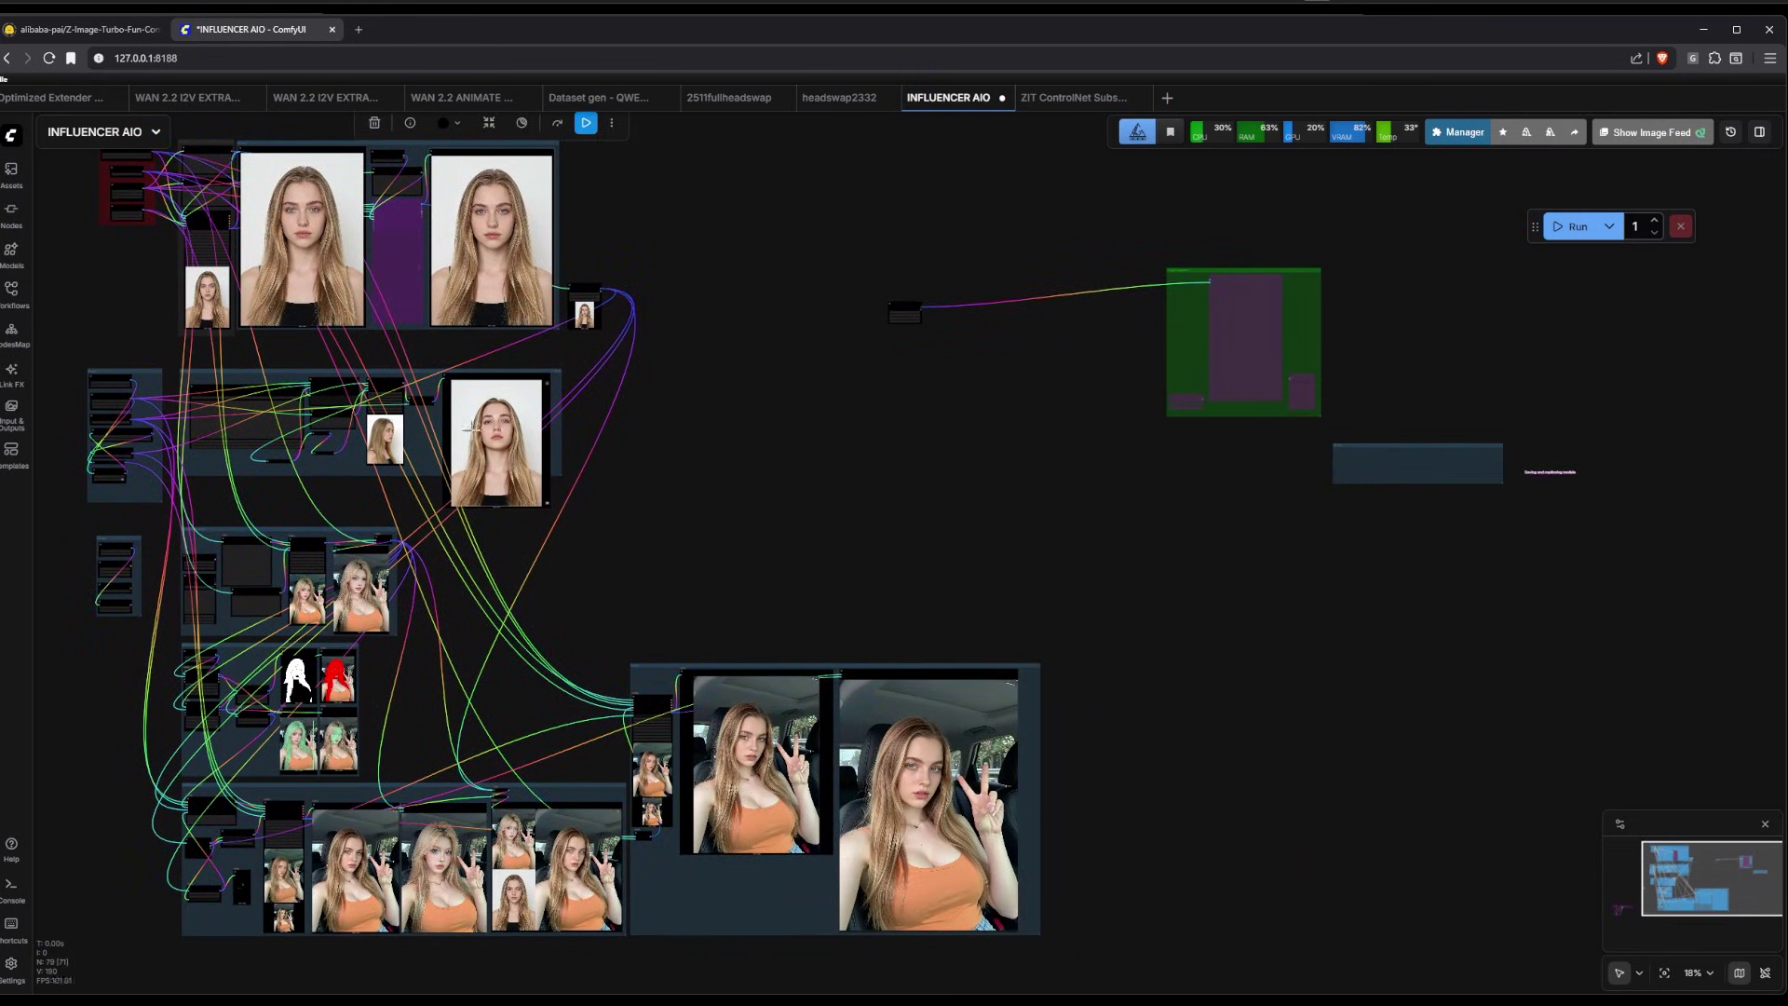
pyautogui.moveTo(876, 618); pyautogui.dragTo(864, 347)
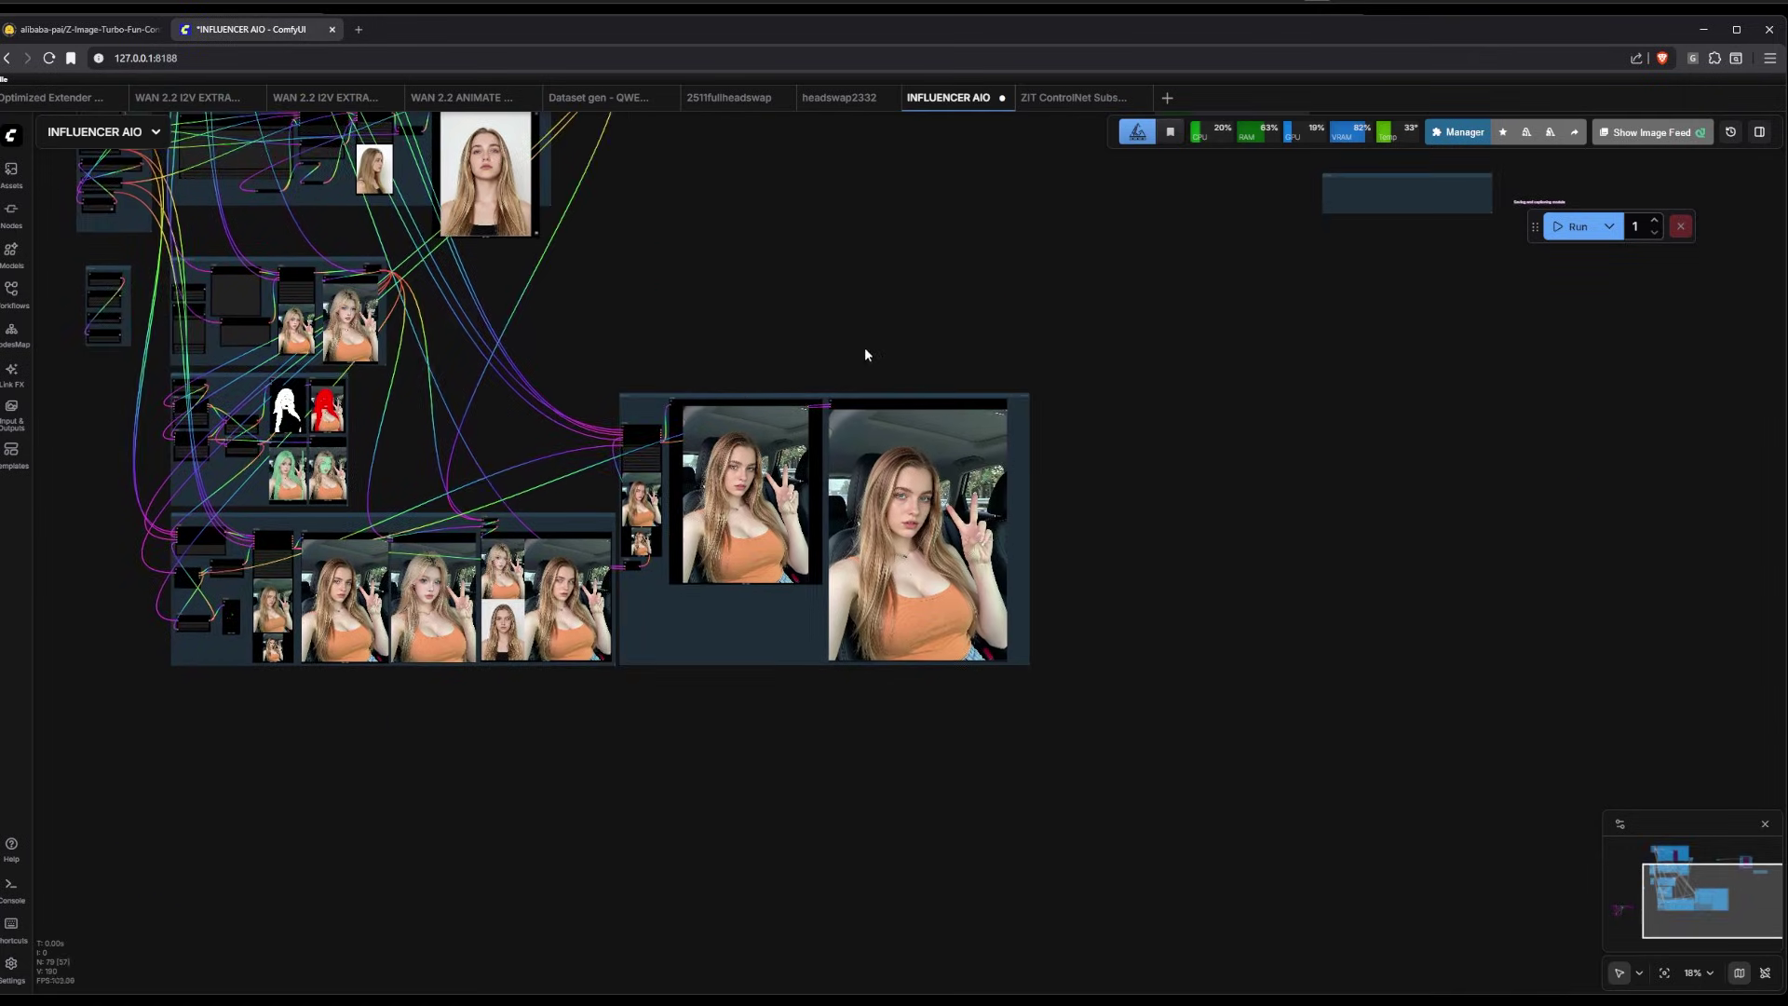
# Recheck the final group's comparison image up close and in context beside its preview
pyautogui.scroll(7, 763, 447)
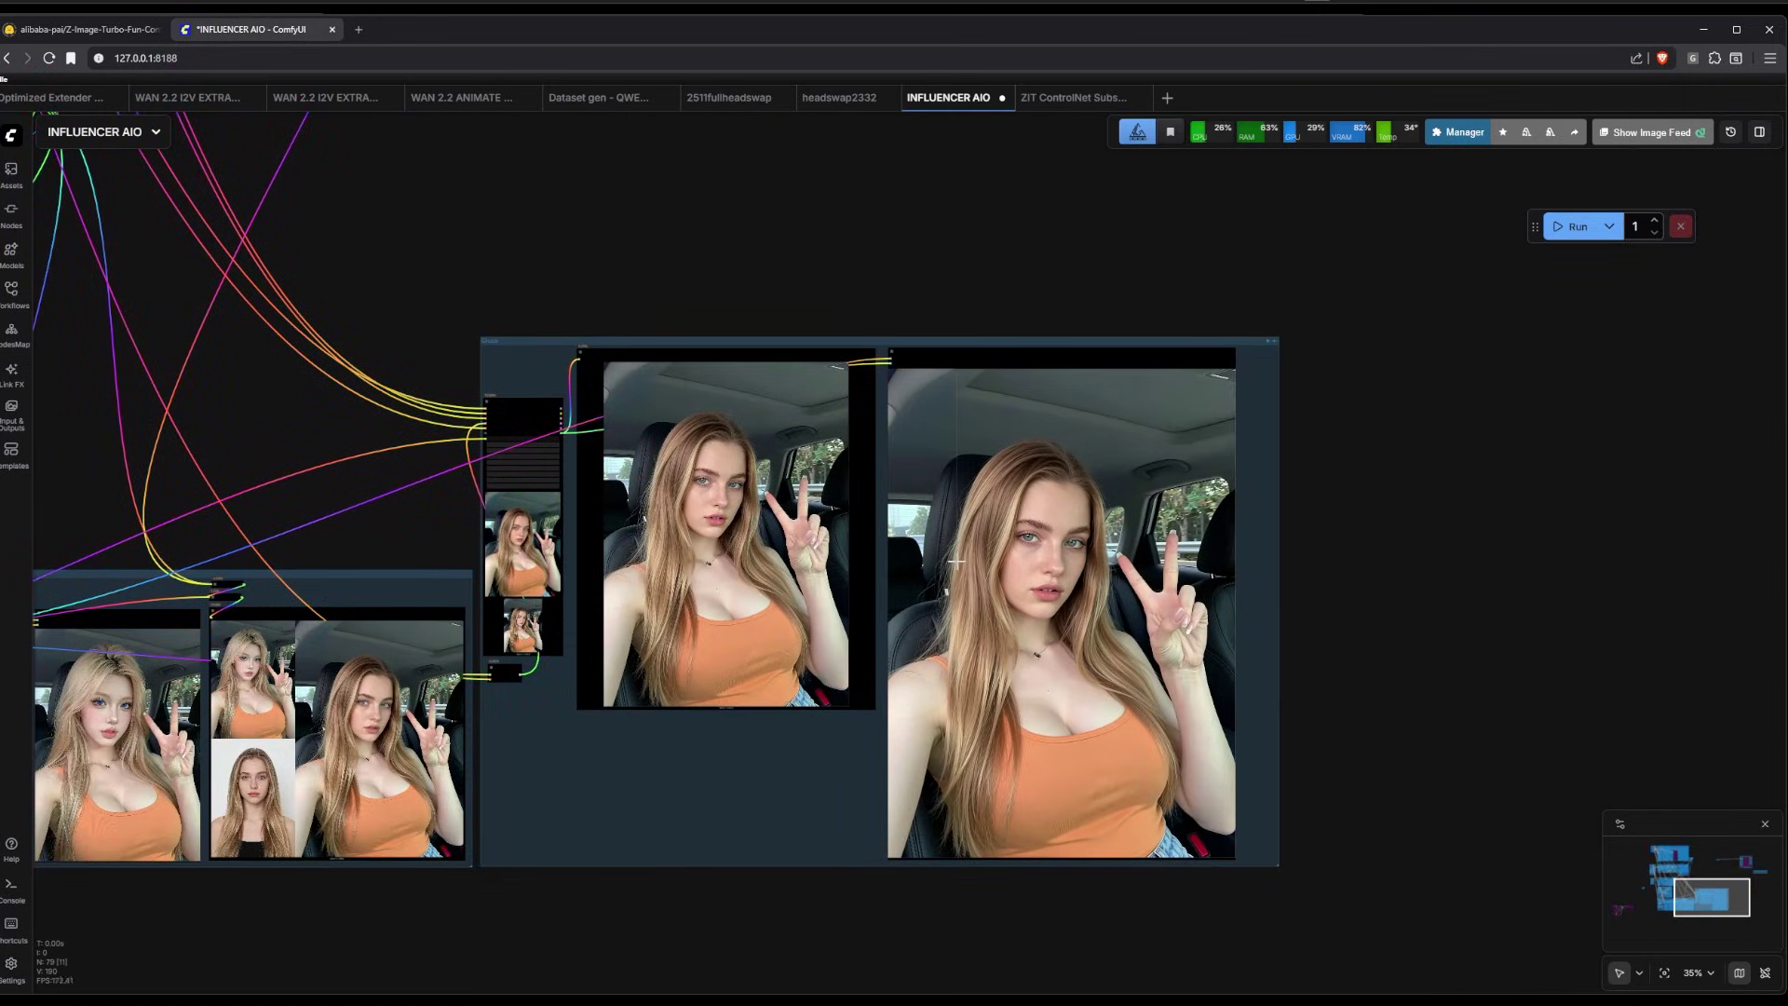
pyautogui.scroll(13, 1170, 674)
pyautogui.scroll(-6, 371, 507)
pyautogui.scroll(-10, 369, 506)
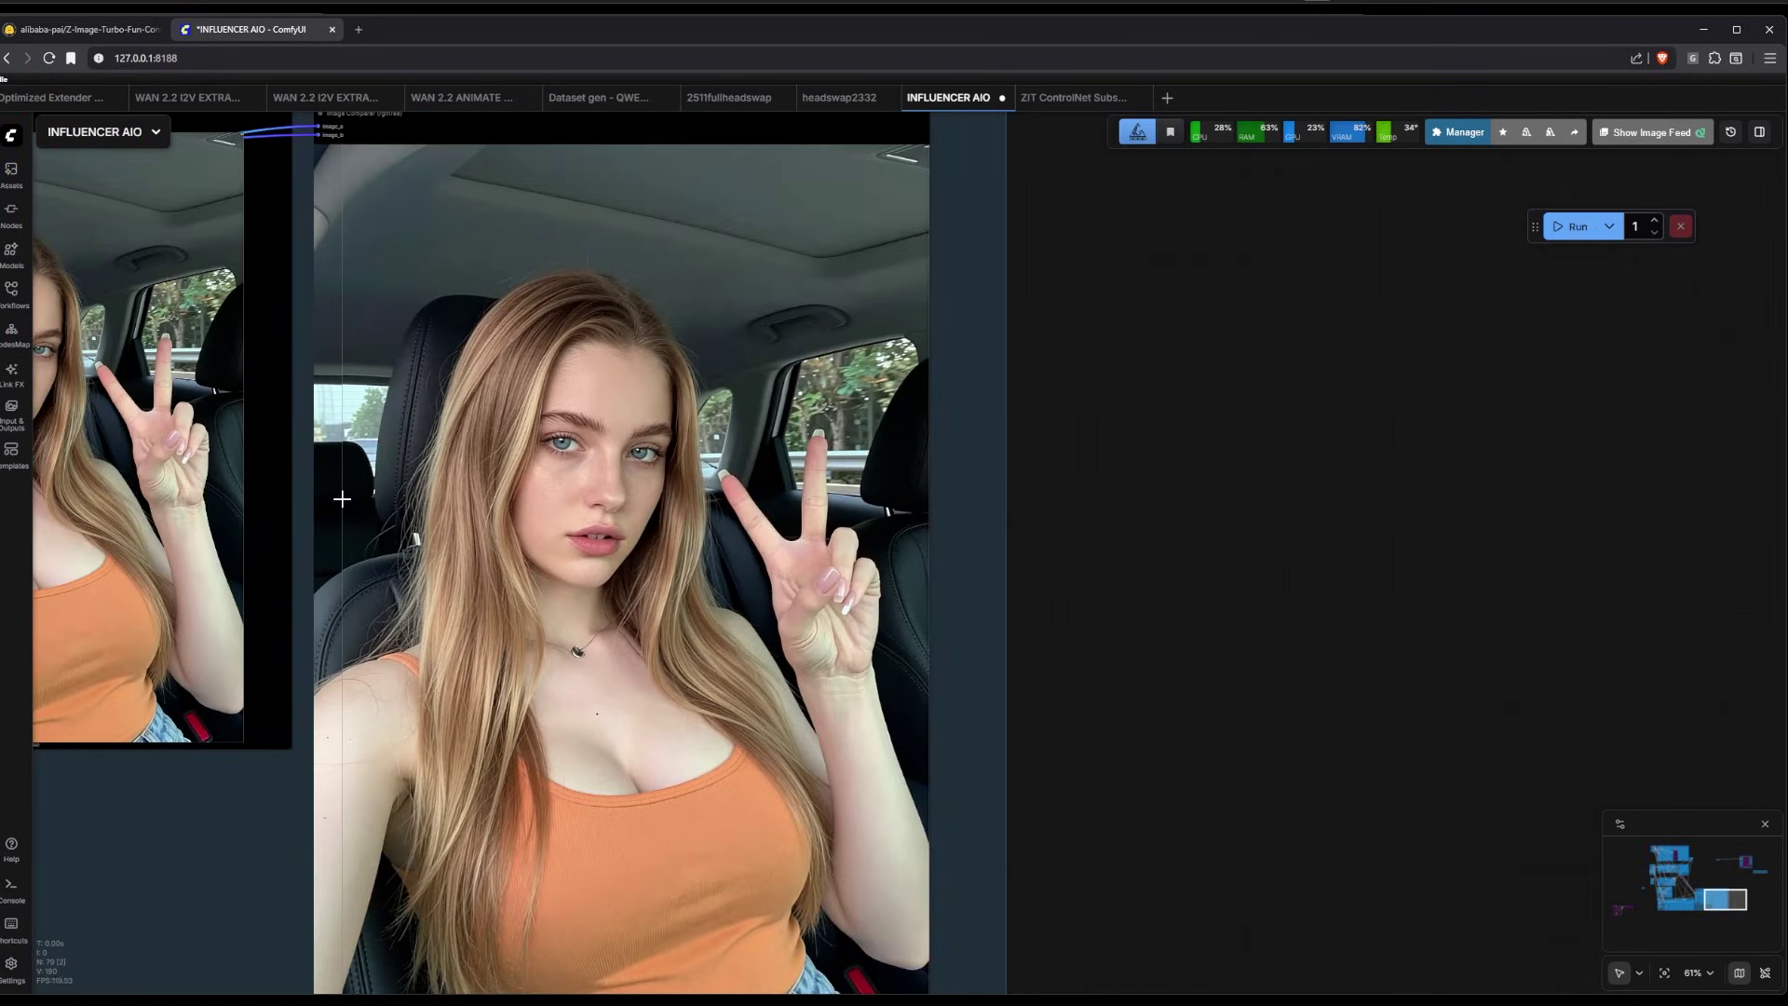
# Review the chain of groups backwards from the 2511 faceswap to head masking and Body Generation
pyautogui.moveTo(211, 815); pyautogui.dragTo(1107, 897)
pyautogui.scroll(-7, 1211, 853)
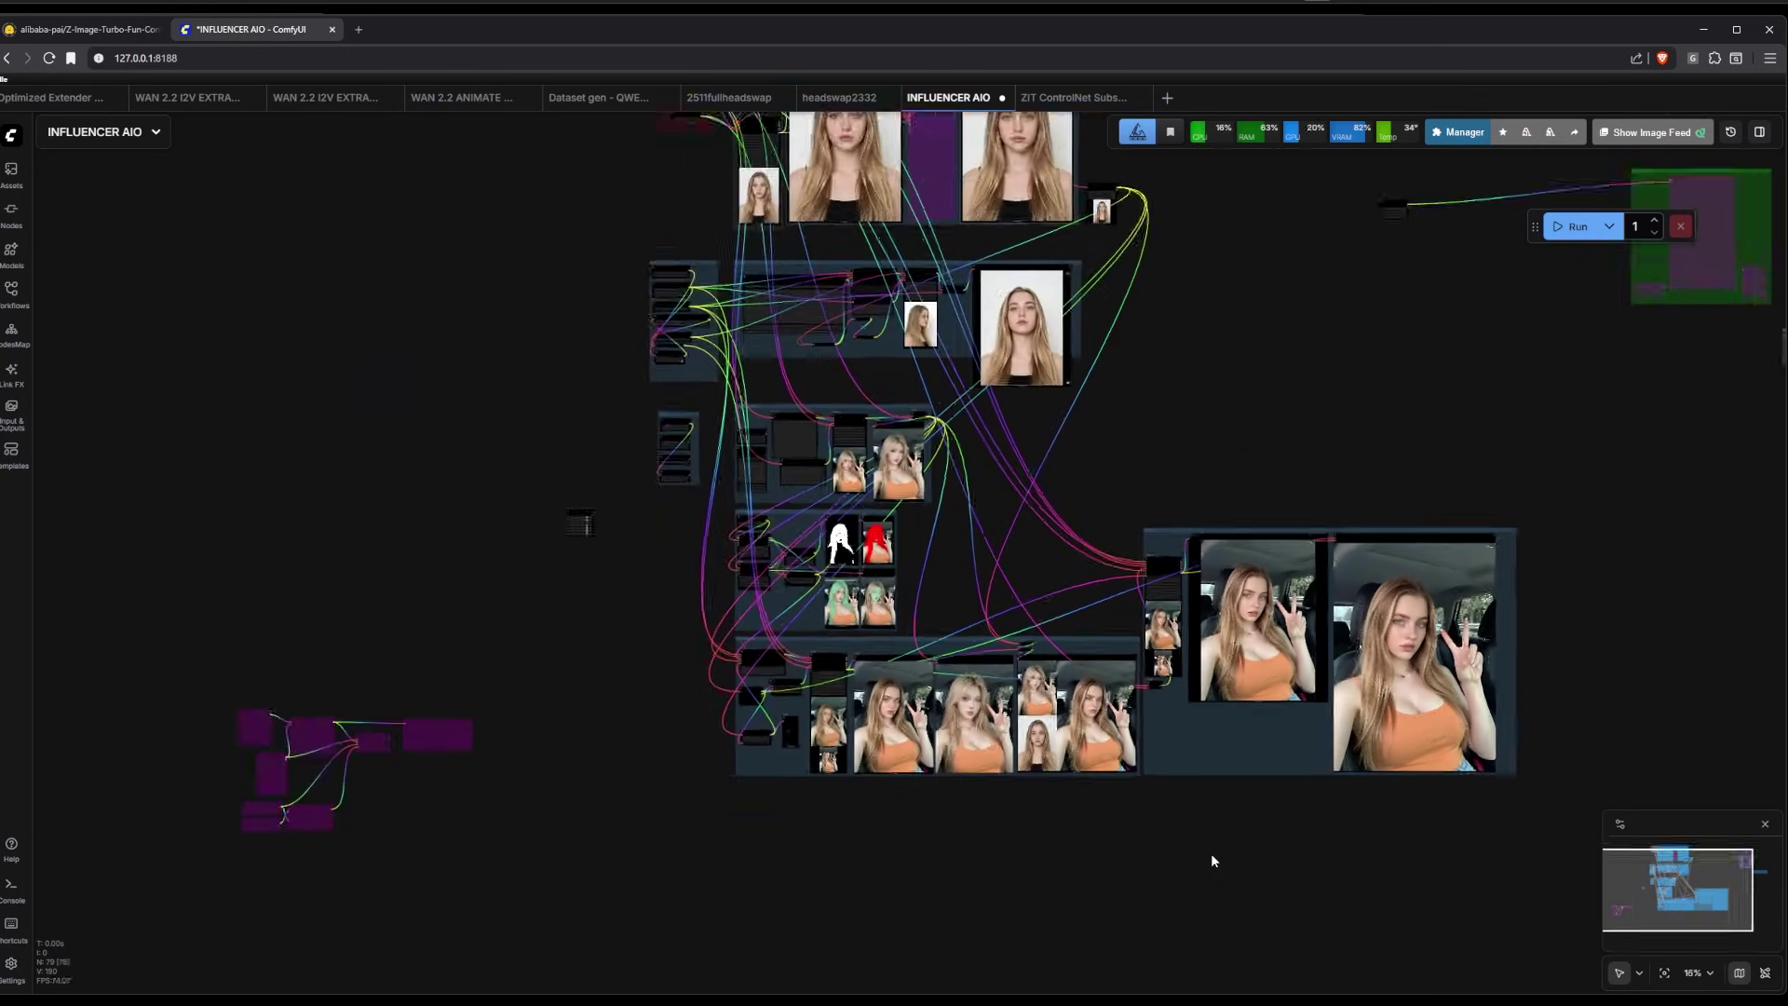
pyautogui.moveTo(1415, 870); pyautogui.dragTo(1243, 894)
pyautogui.scroll(2, 1044, 857)
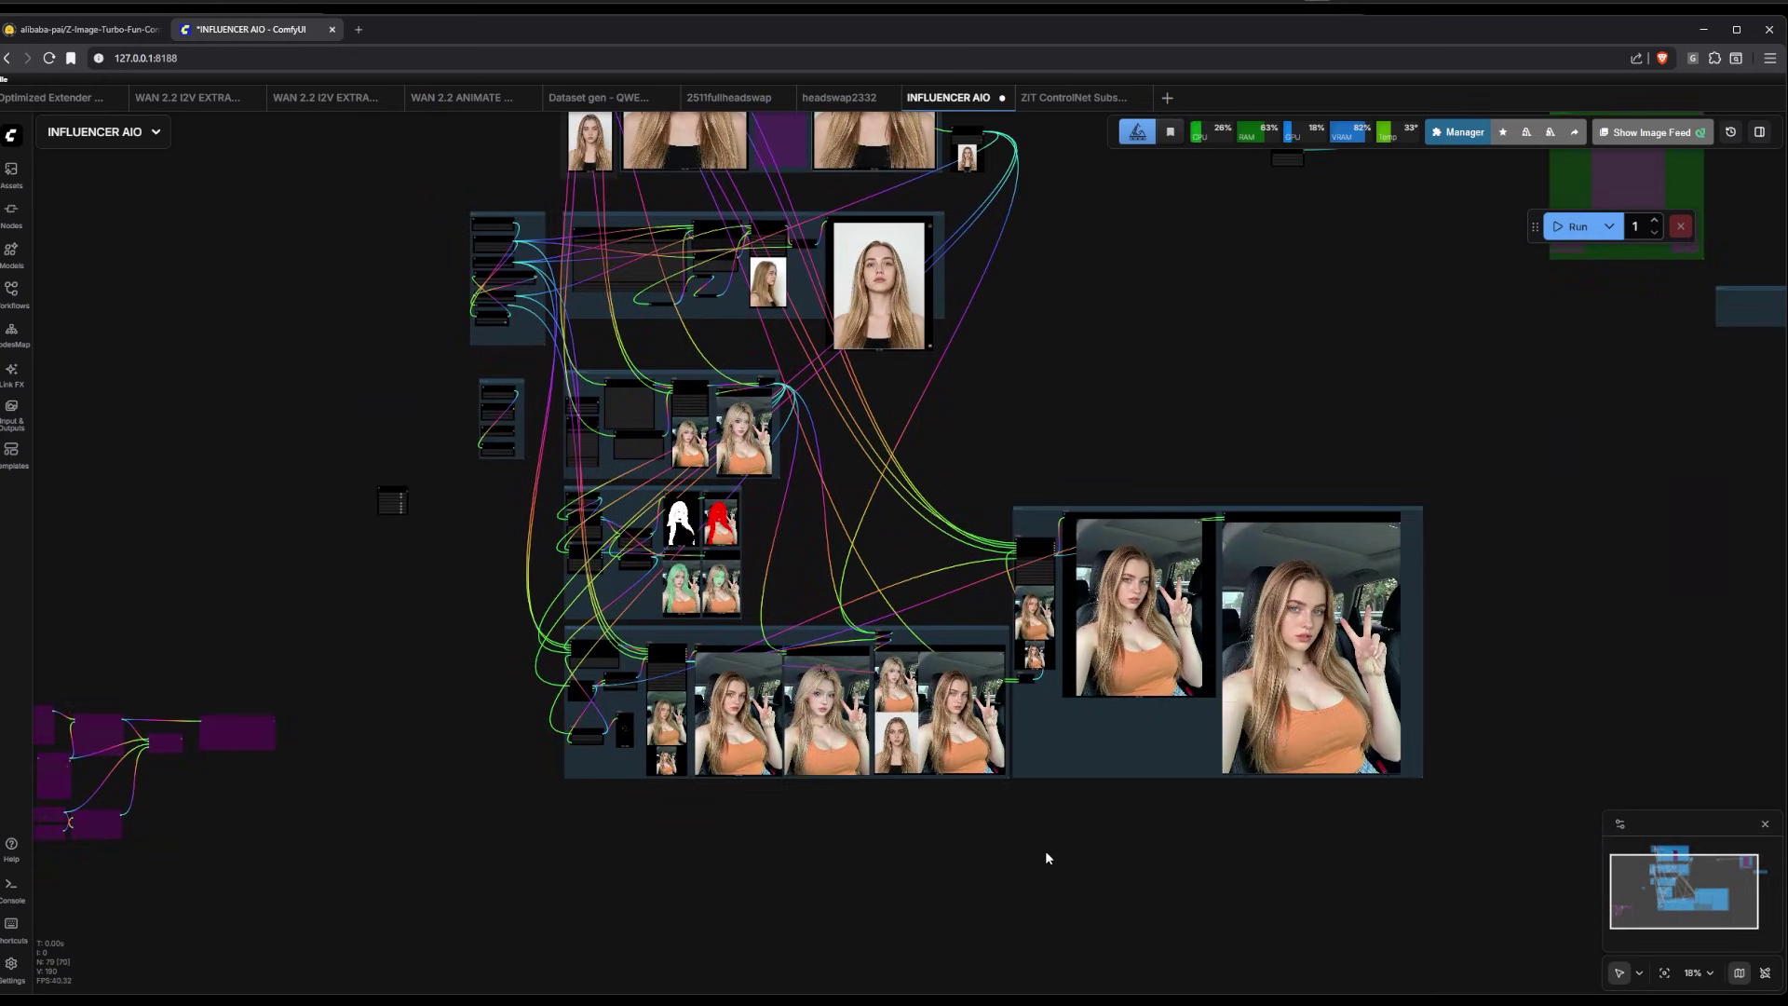
pyautogui.scroll(3, 643, 824)
pyautogui.scroll(2, 510, 713)
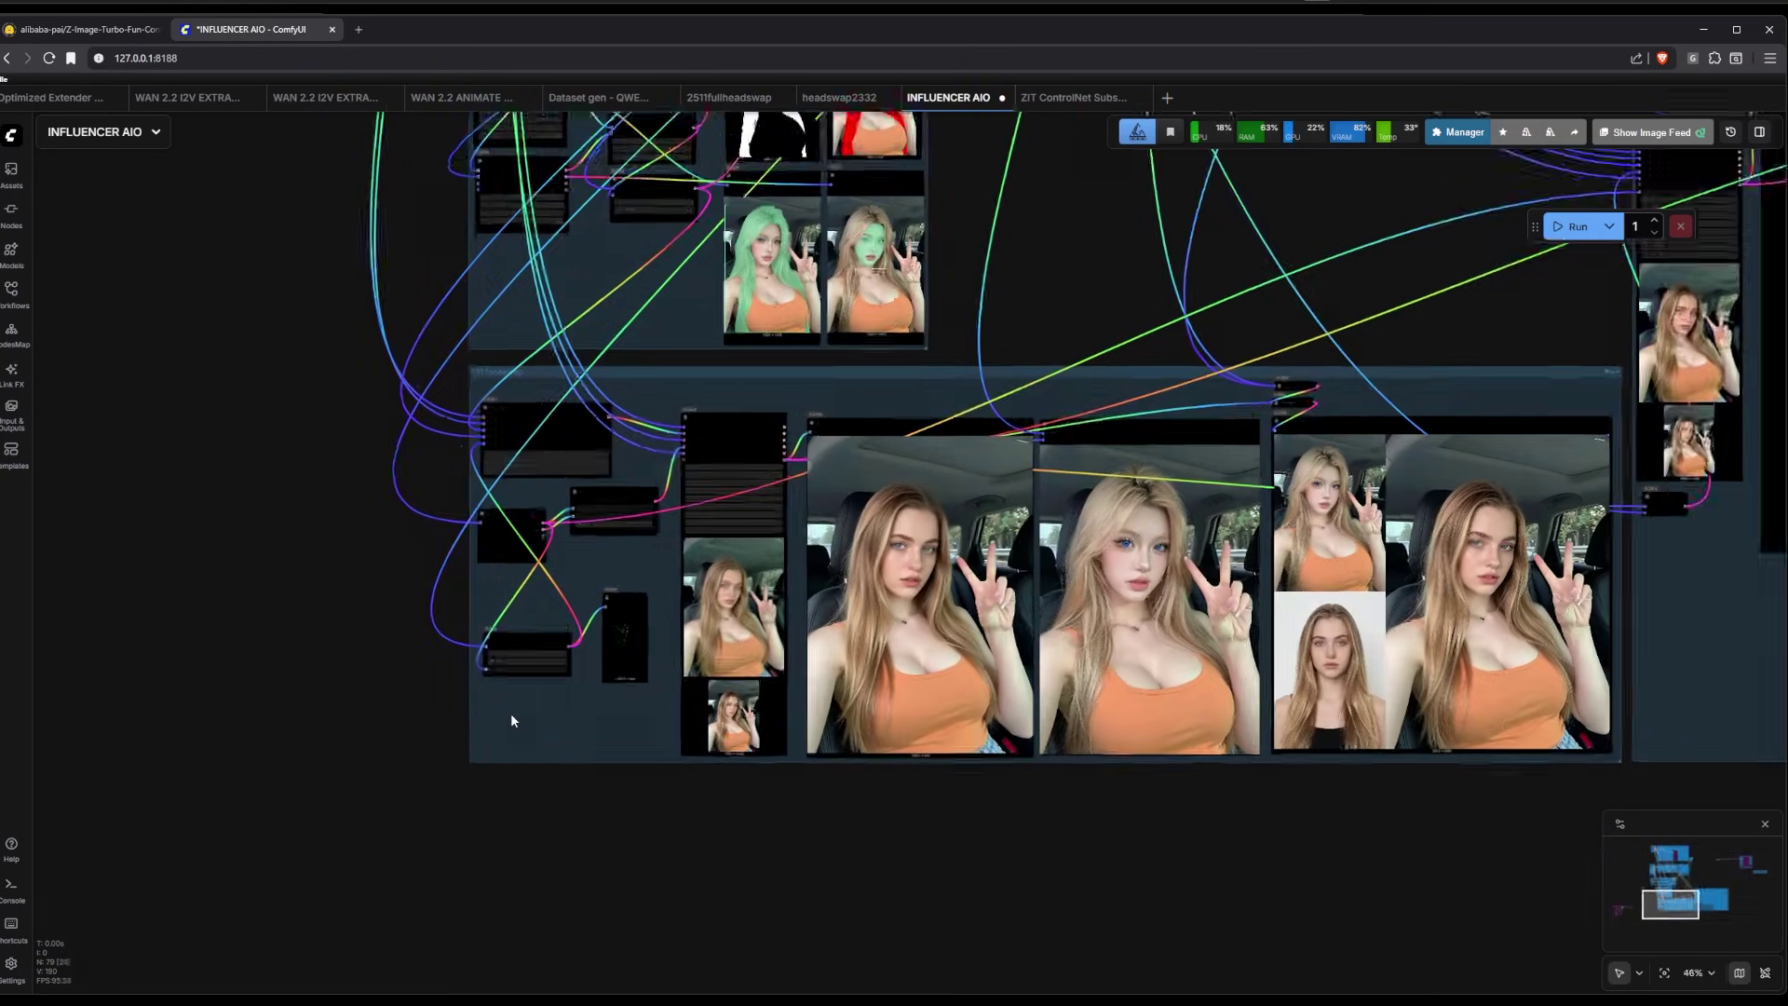
pyautogui.scroll(1, 316, 444)
pyautogui.scroll(2, 326, 711)
pyautogui.moveTo(314, 431); pyautogui.dragTo(315, 894)
pyautogui.scroll(5, 391, 437)
pyautogui.scroll(-7, 911, 526)
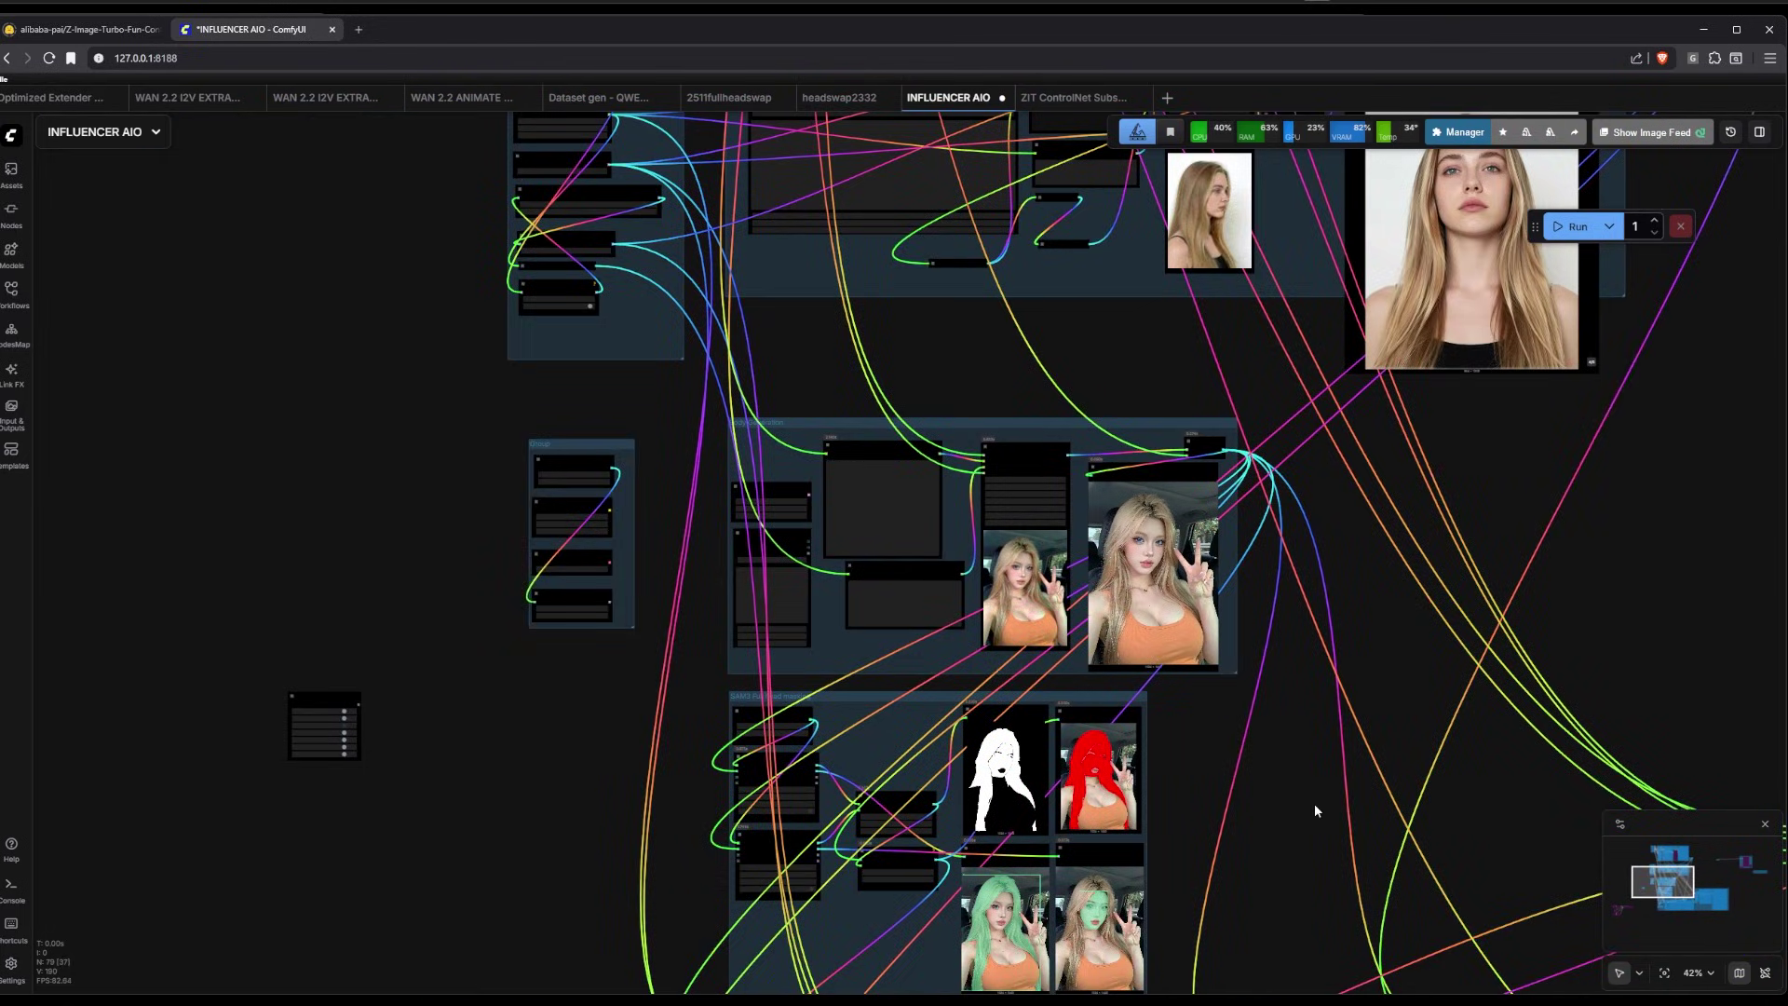
# Review how the body generation, head masking and faceswap groups lead into the final image group
pyautogui.moveTo(1341, 835); pyautogui.dragTo(978, 400)
pyautogui.scroll(-7, 937, 378)
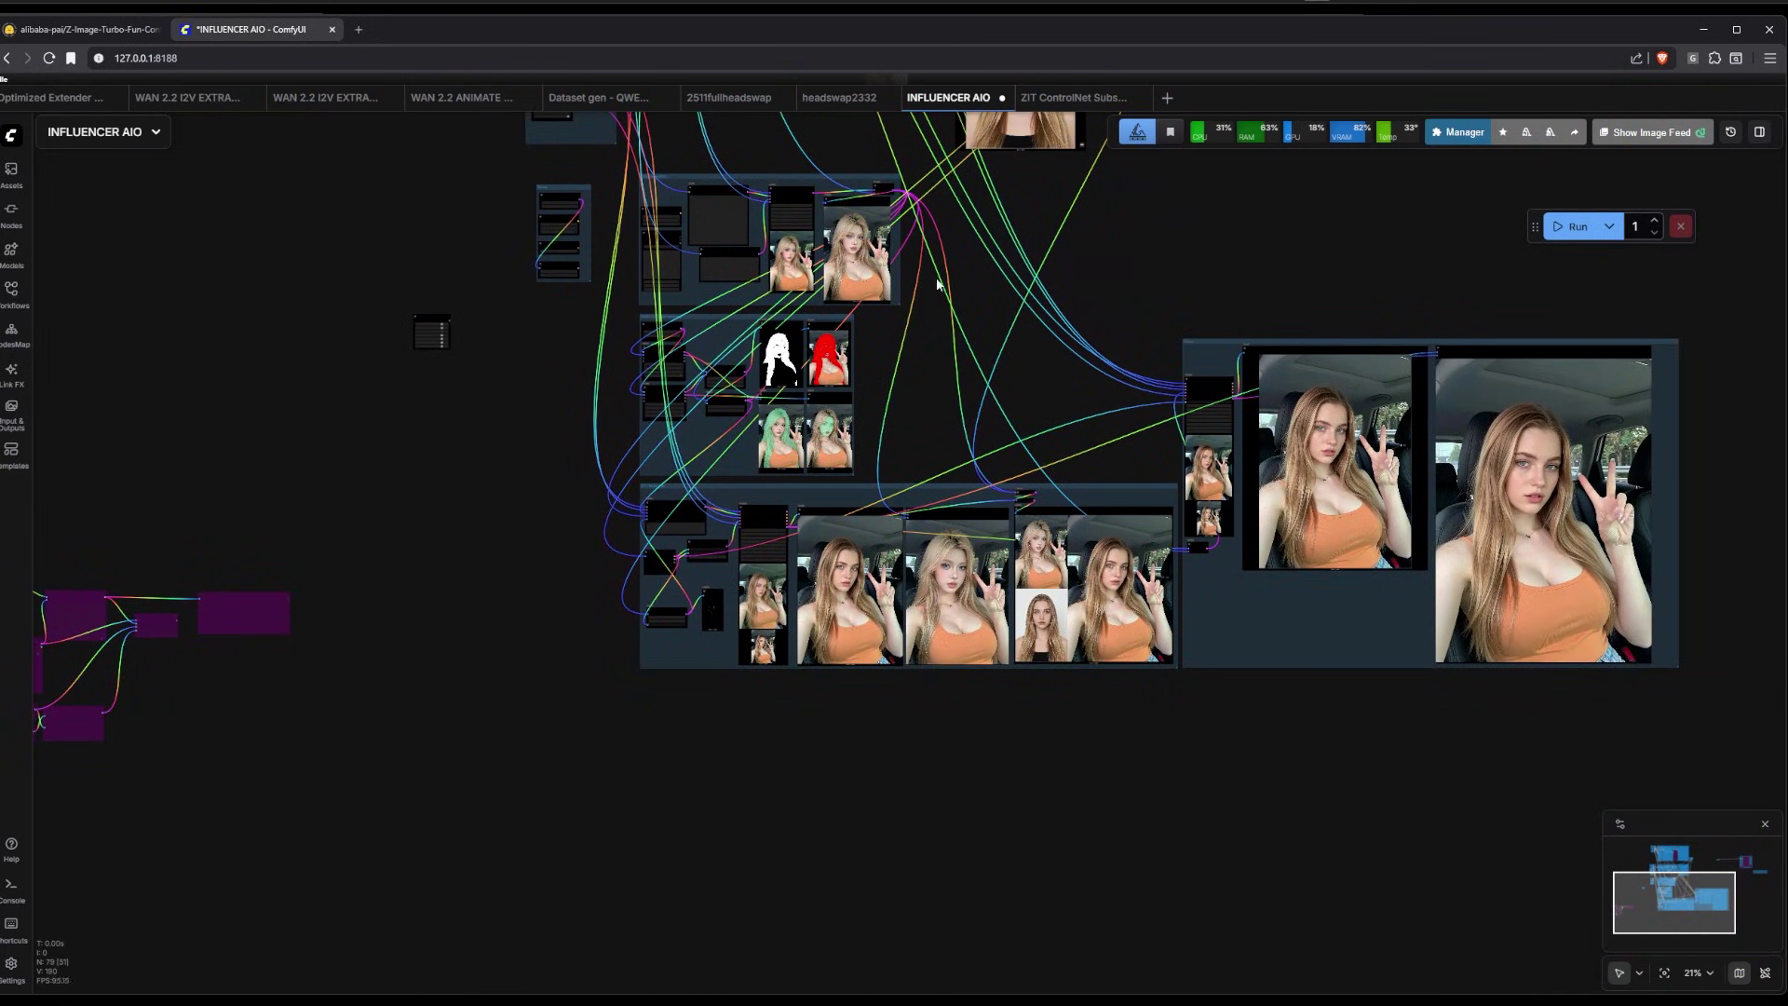
pyautogui.moveTo(1047, 757); pyautogui.dragTo(958, 857)
pyautogui.scroll(2, 866, 798)
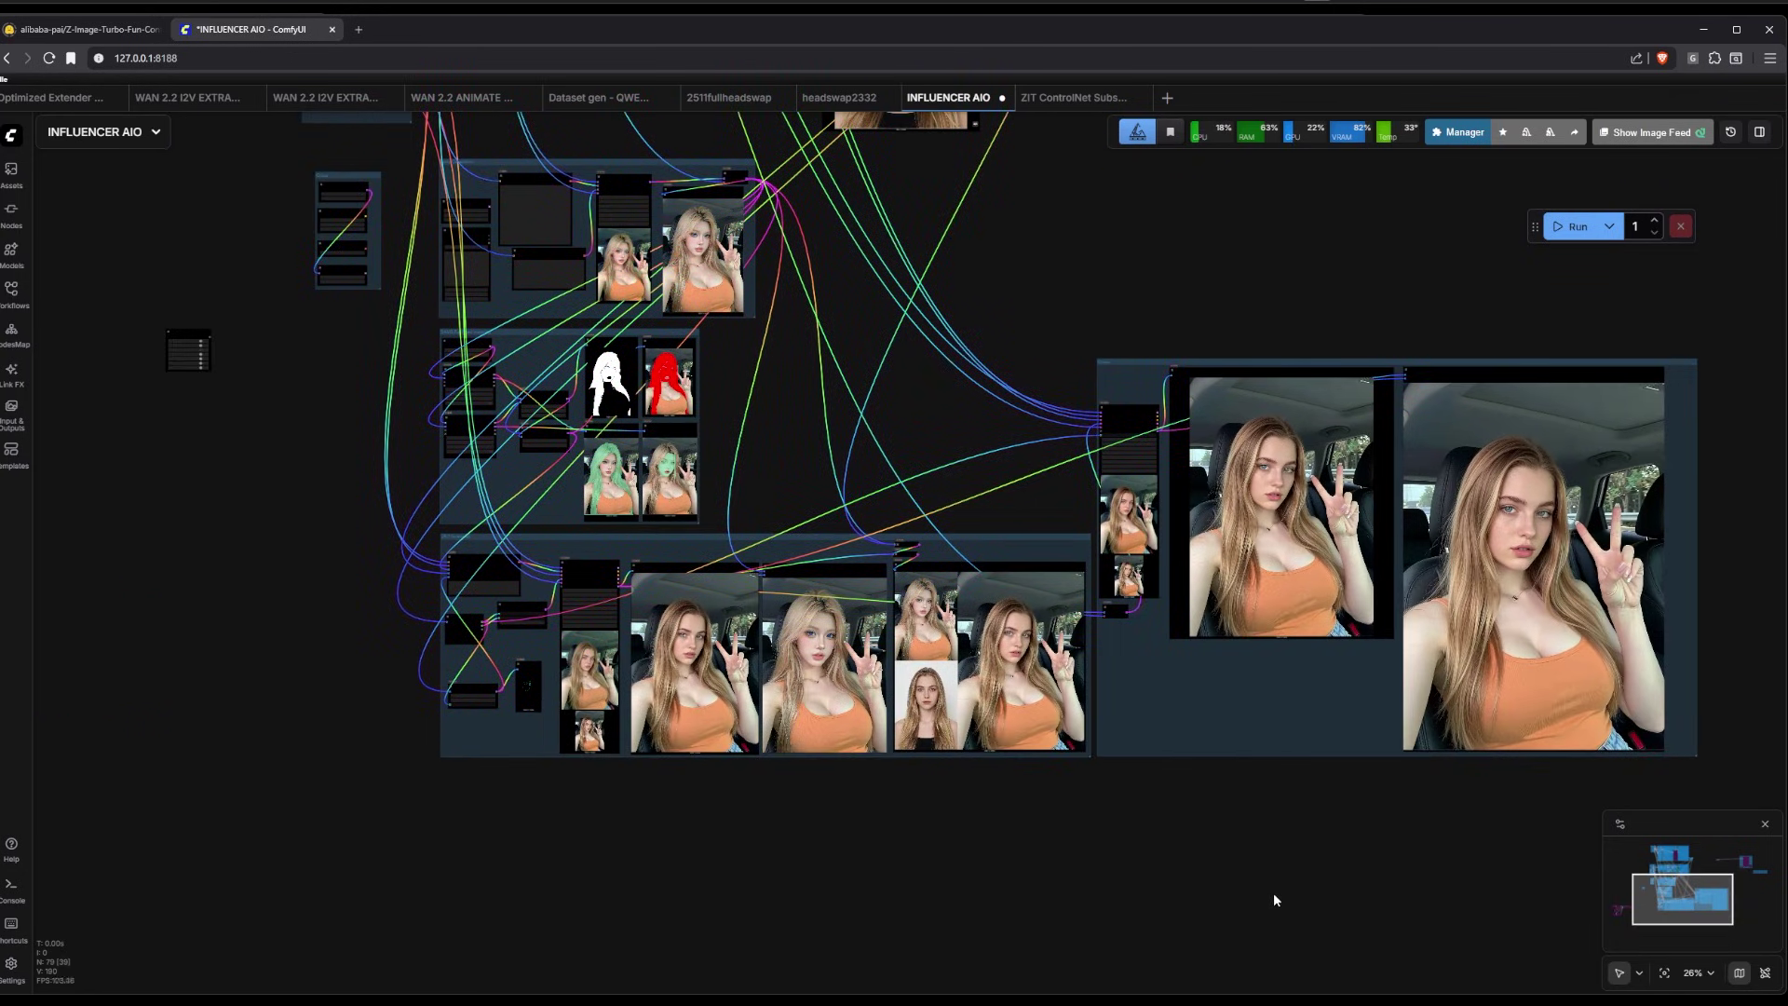
pyautogui.scroll(-3, 810, 437)
pyautogui.moveTo(881, 419); pyautogui.dragTo(863, 636)
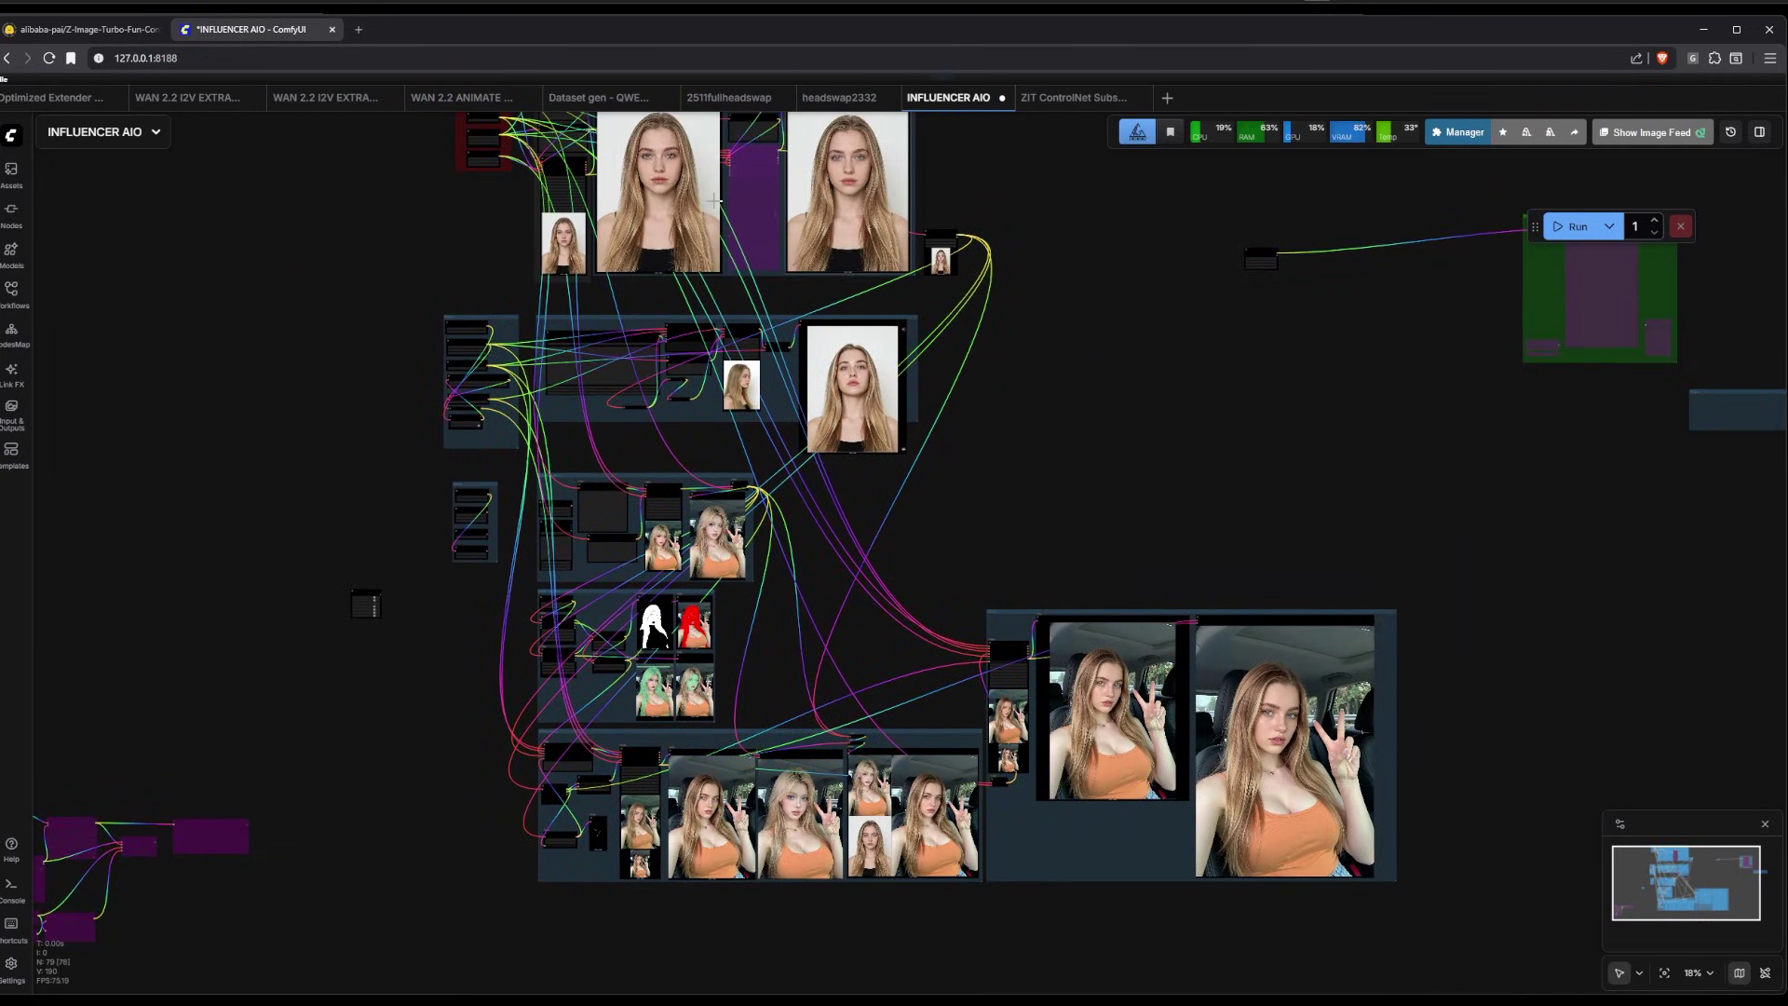
# Examine the multi-angle group and its loader nodes between the portrait and Body Generation groups
pyautogui.moveTo(360, 297); pyautogui.dragTo(324, 451)
pyautogui.scroll(6, 481, 473)
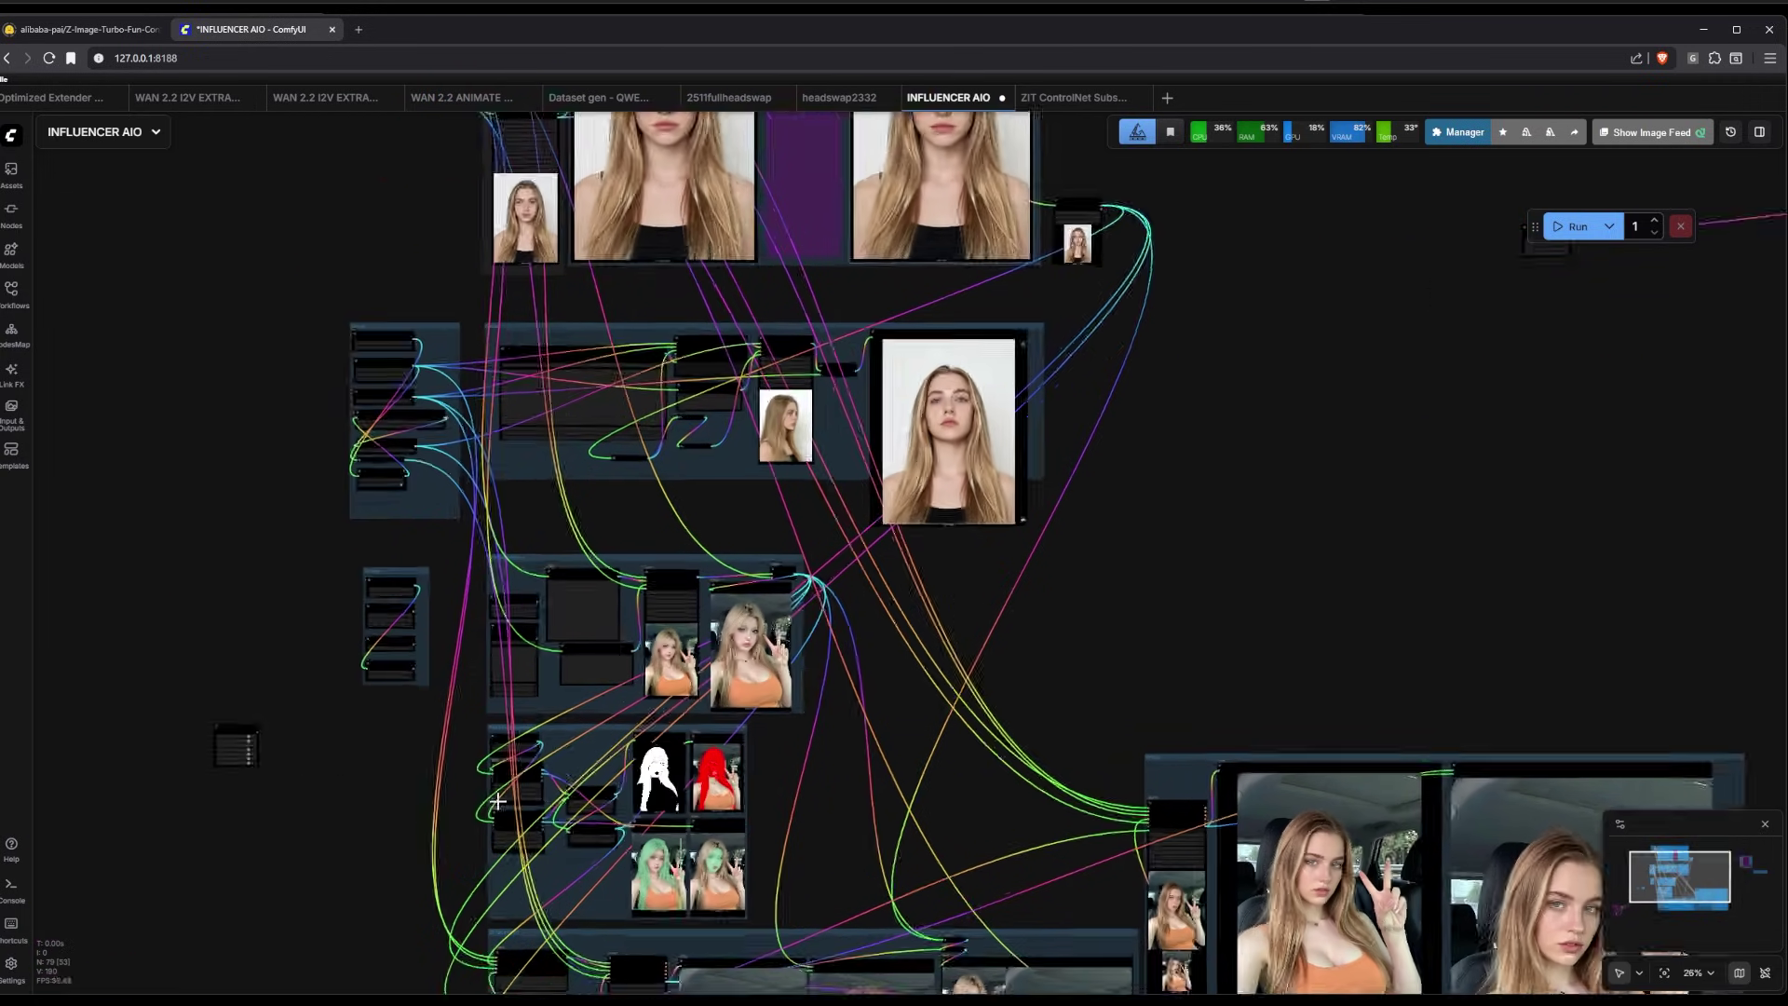
pyautogui.moveTo(273, 528); pyautogui.dragTo(622, 753)
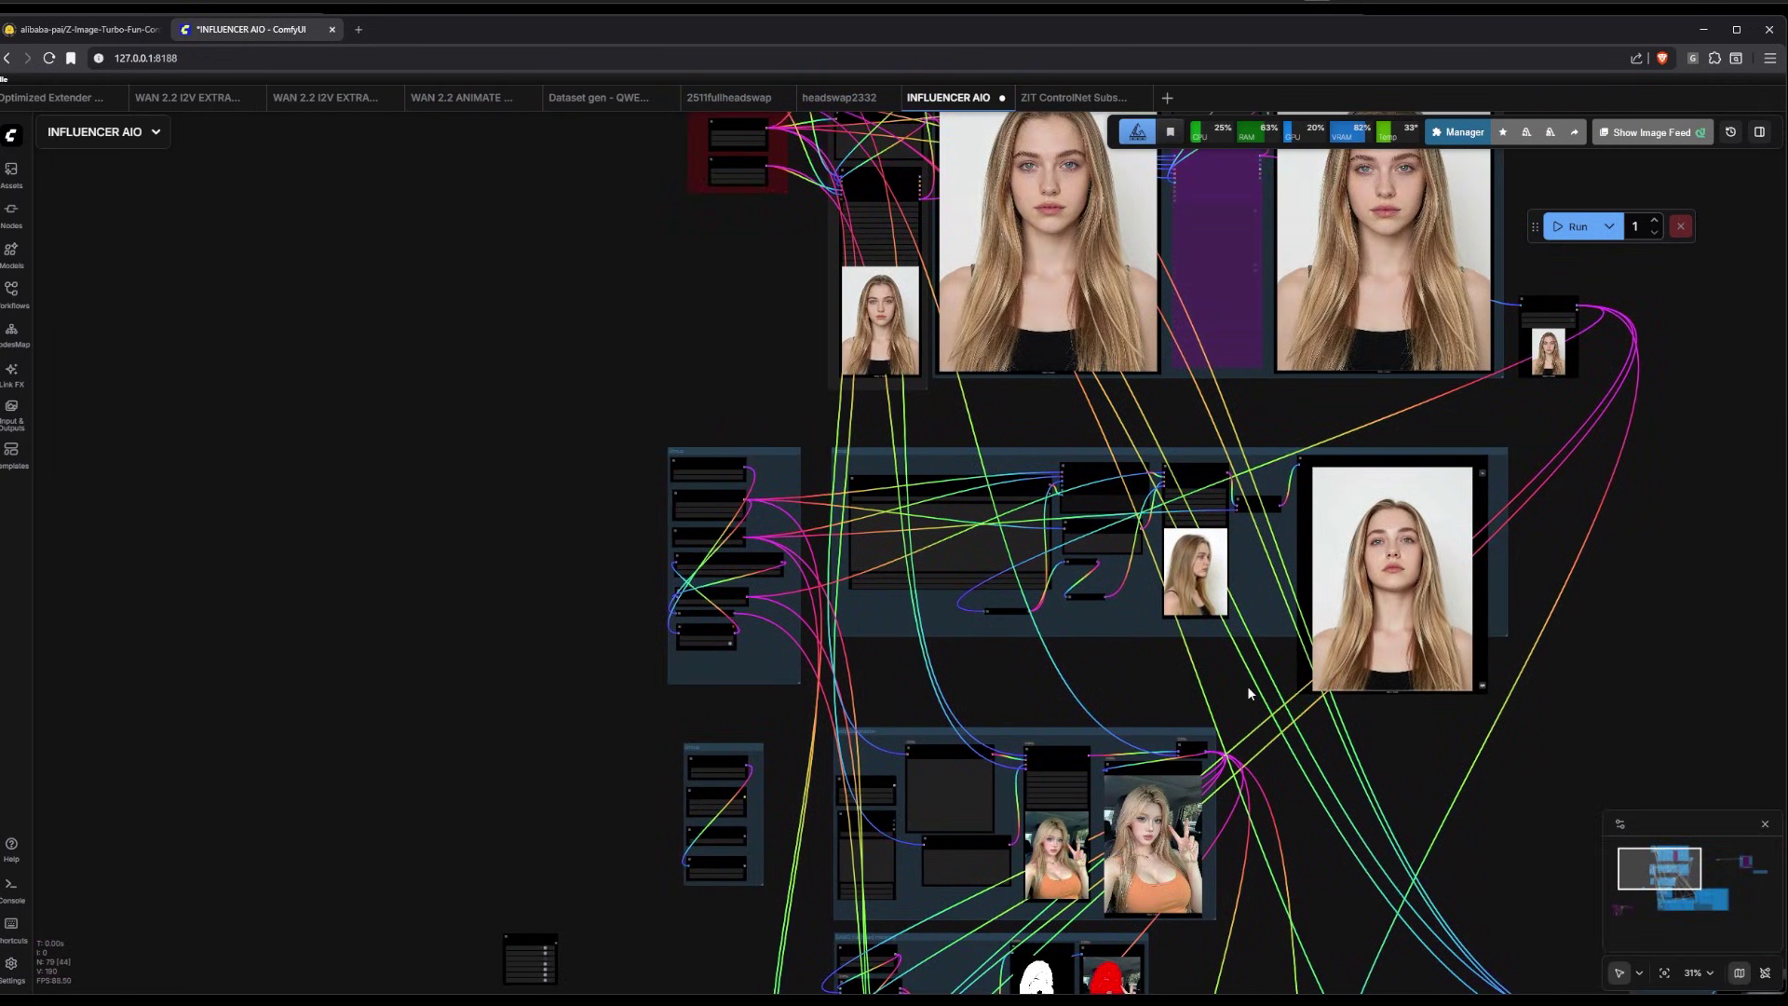
pyautogui.moveTo(1243, 696); pyautogui.dragTo(1203, 713)
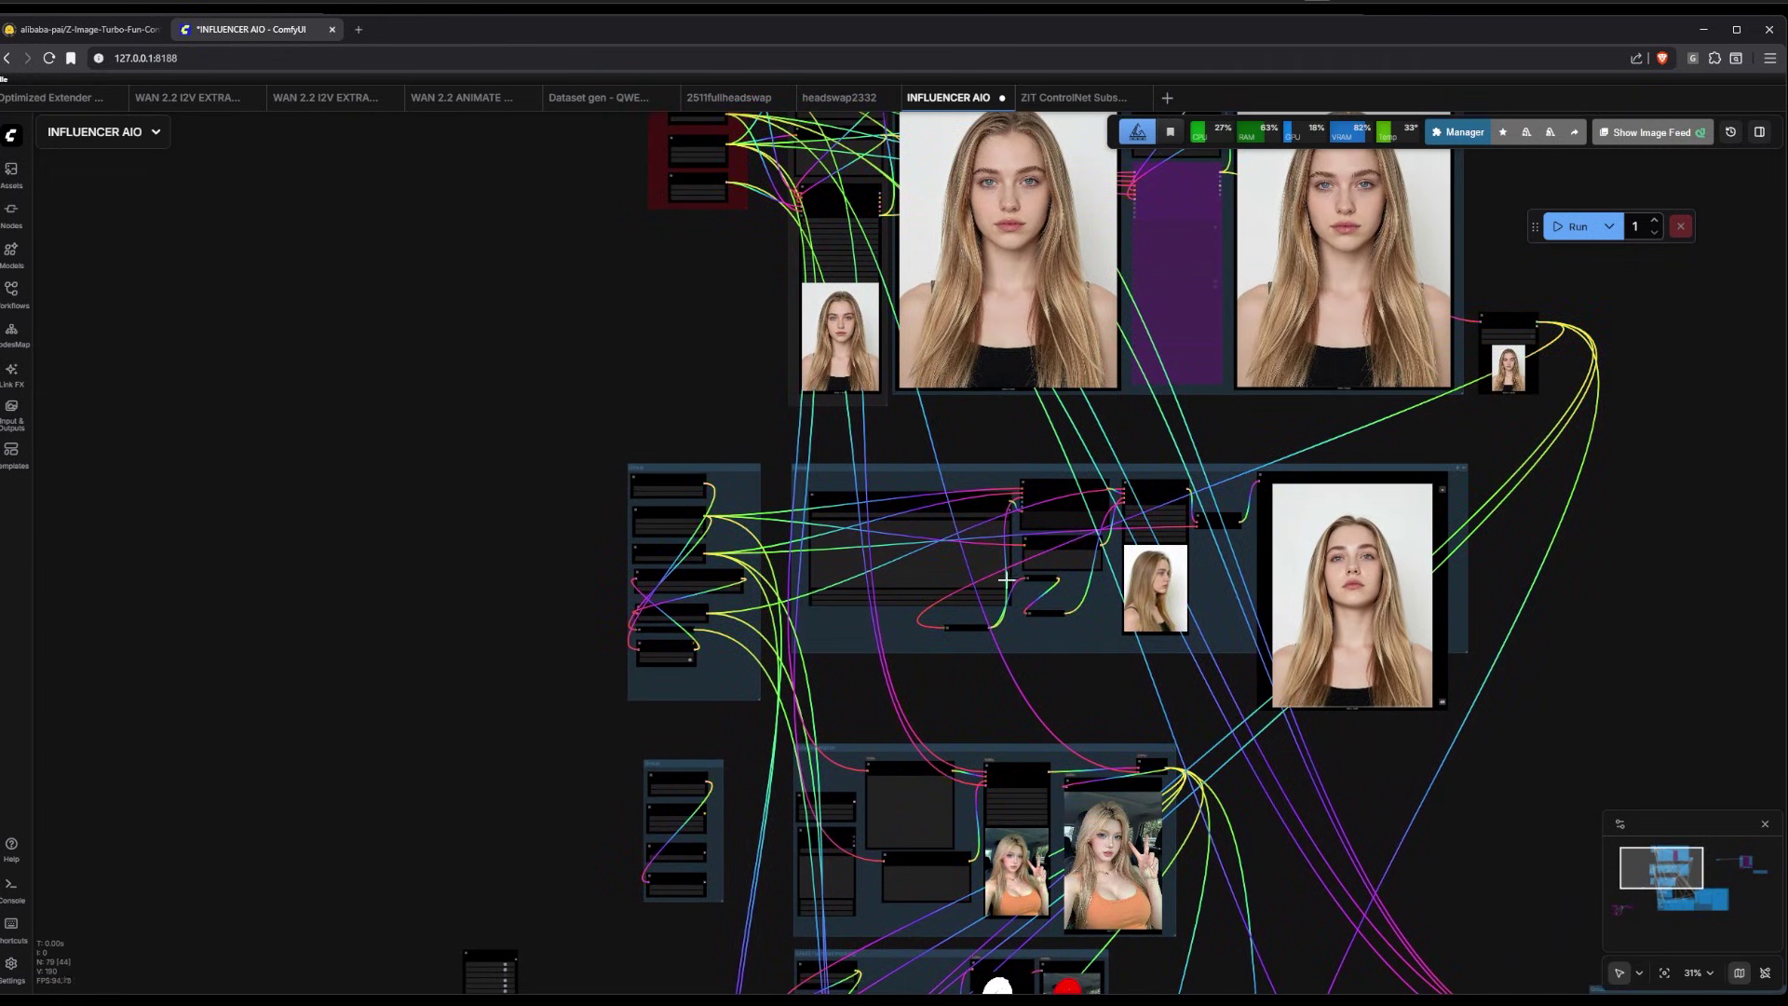
# Examine the portrait group with its red loader group and preview images at the start of the workflow
pyautogui.moveTo(624, 376); pyautogui.dragTo(535, 560)
pyautogui.moveTo(643, 428); pyautogui.dragTo(574, 468)
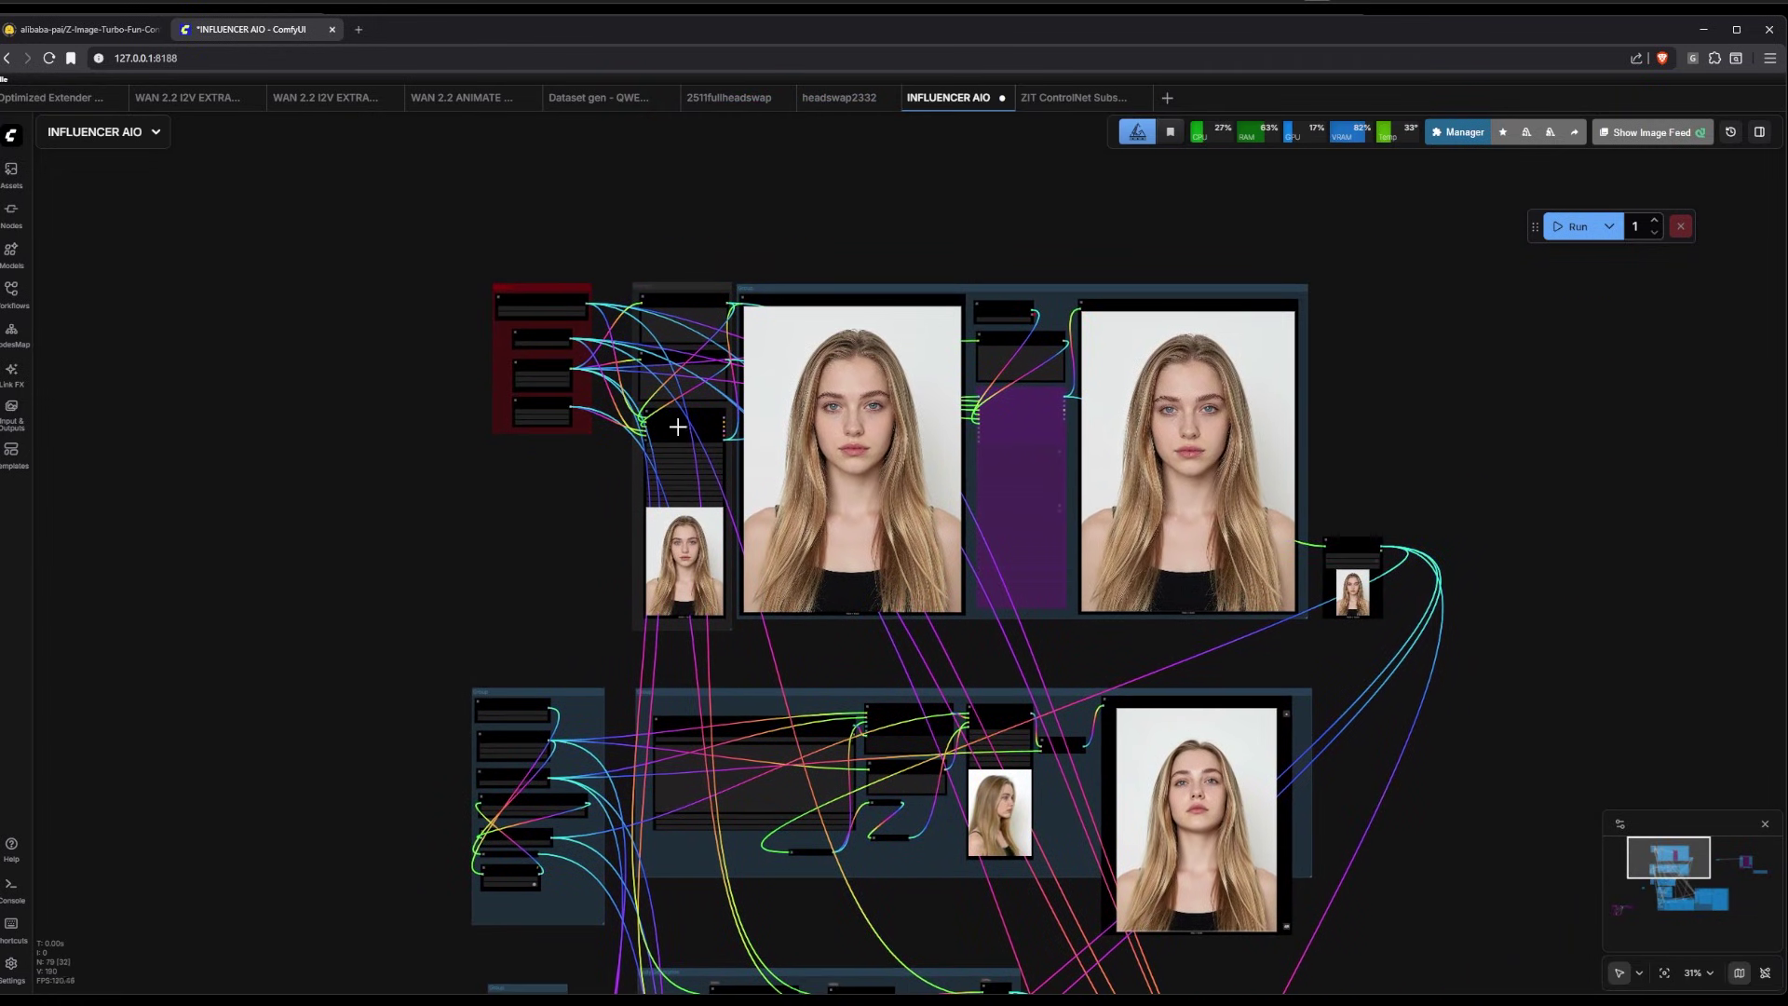
pyautogui.scroll(4, 918, 390)
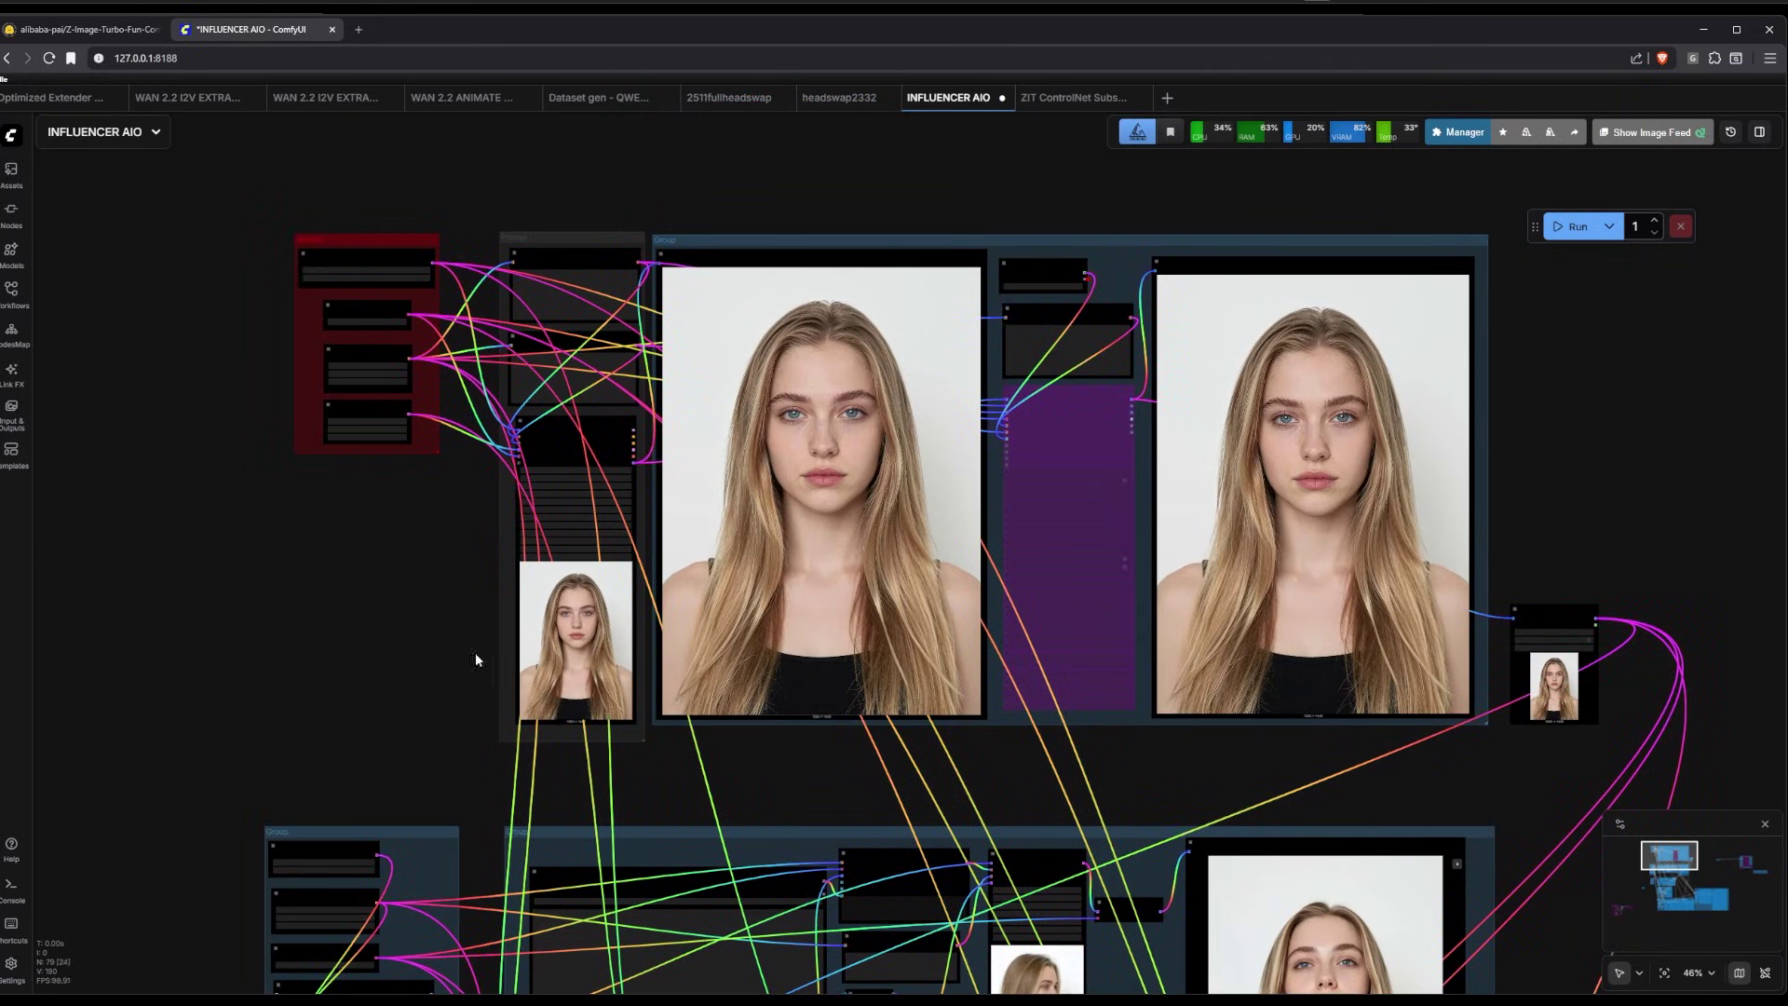
# Review the lower groups from body generation through head masking and faceswap to the final image, ending with an overview of the whole workflow
pyautogui.scroll(-4, 1024, 518)
pyautogui.scroll(-3, 1026, 126)
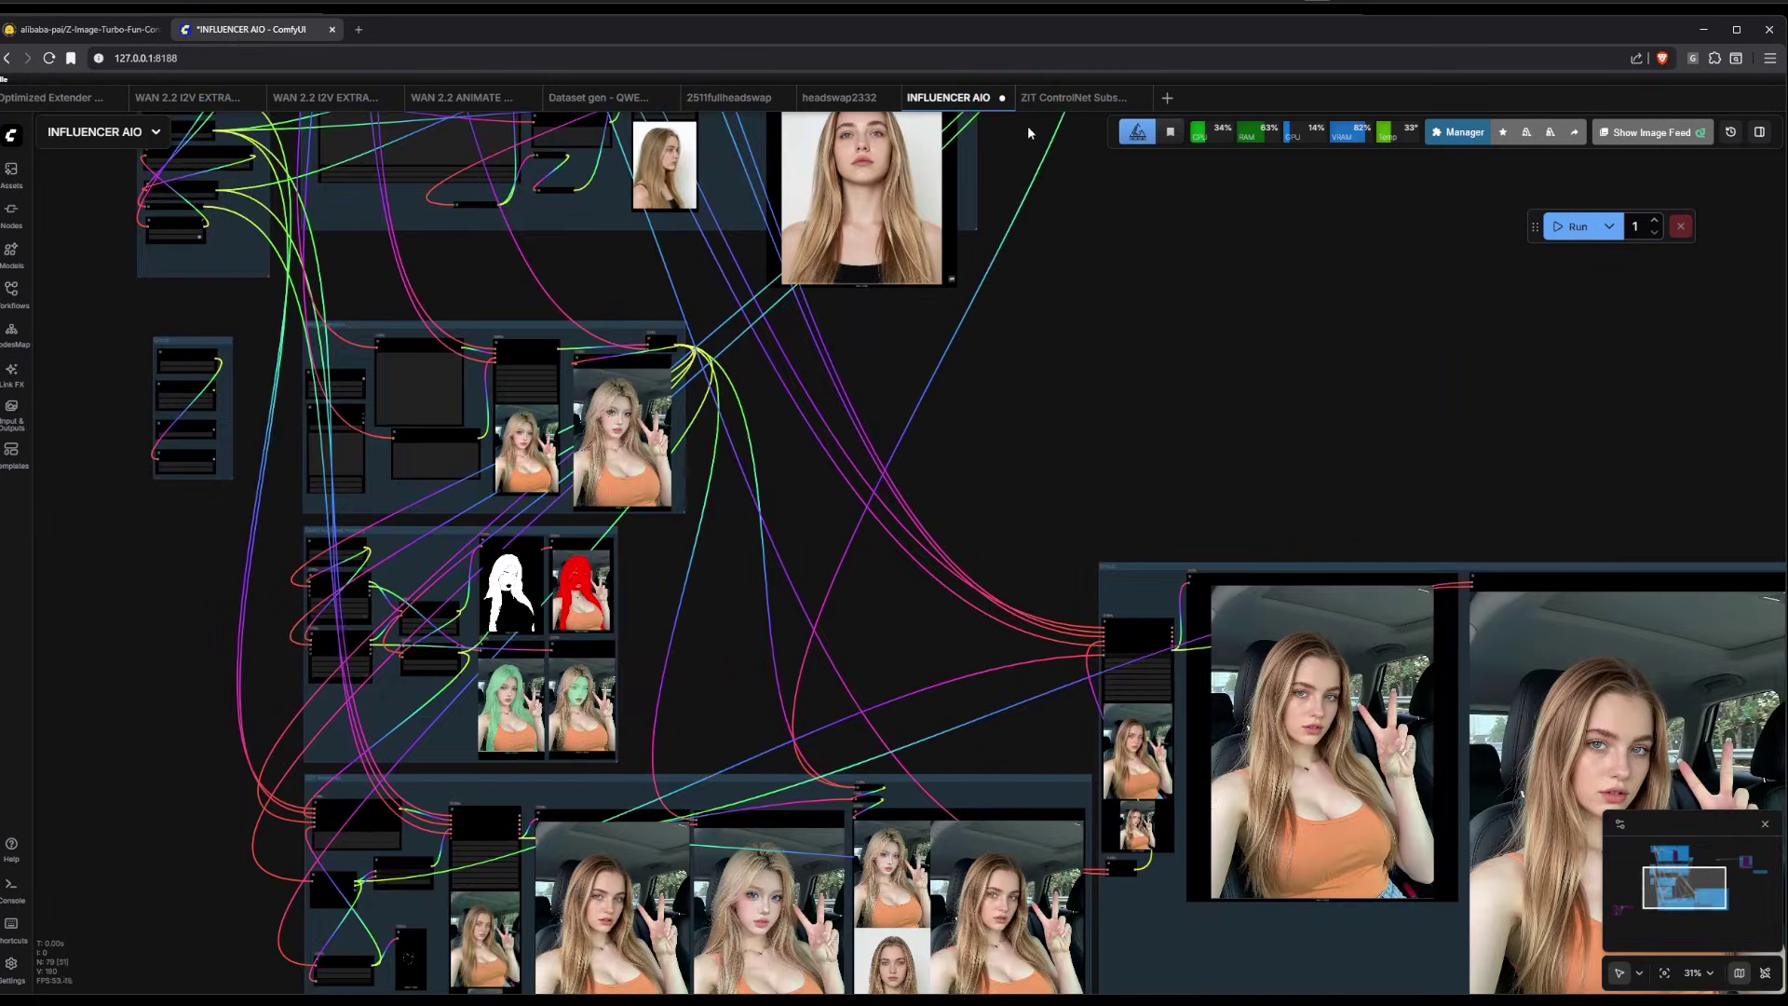
pyautogui.scroll(-3, 1116, 376)
pyautogui.scroll(-6, 1116, 383)
pyautogui.scroll(8, 1125, 610)
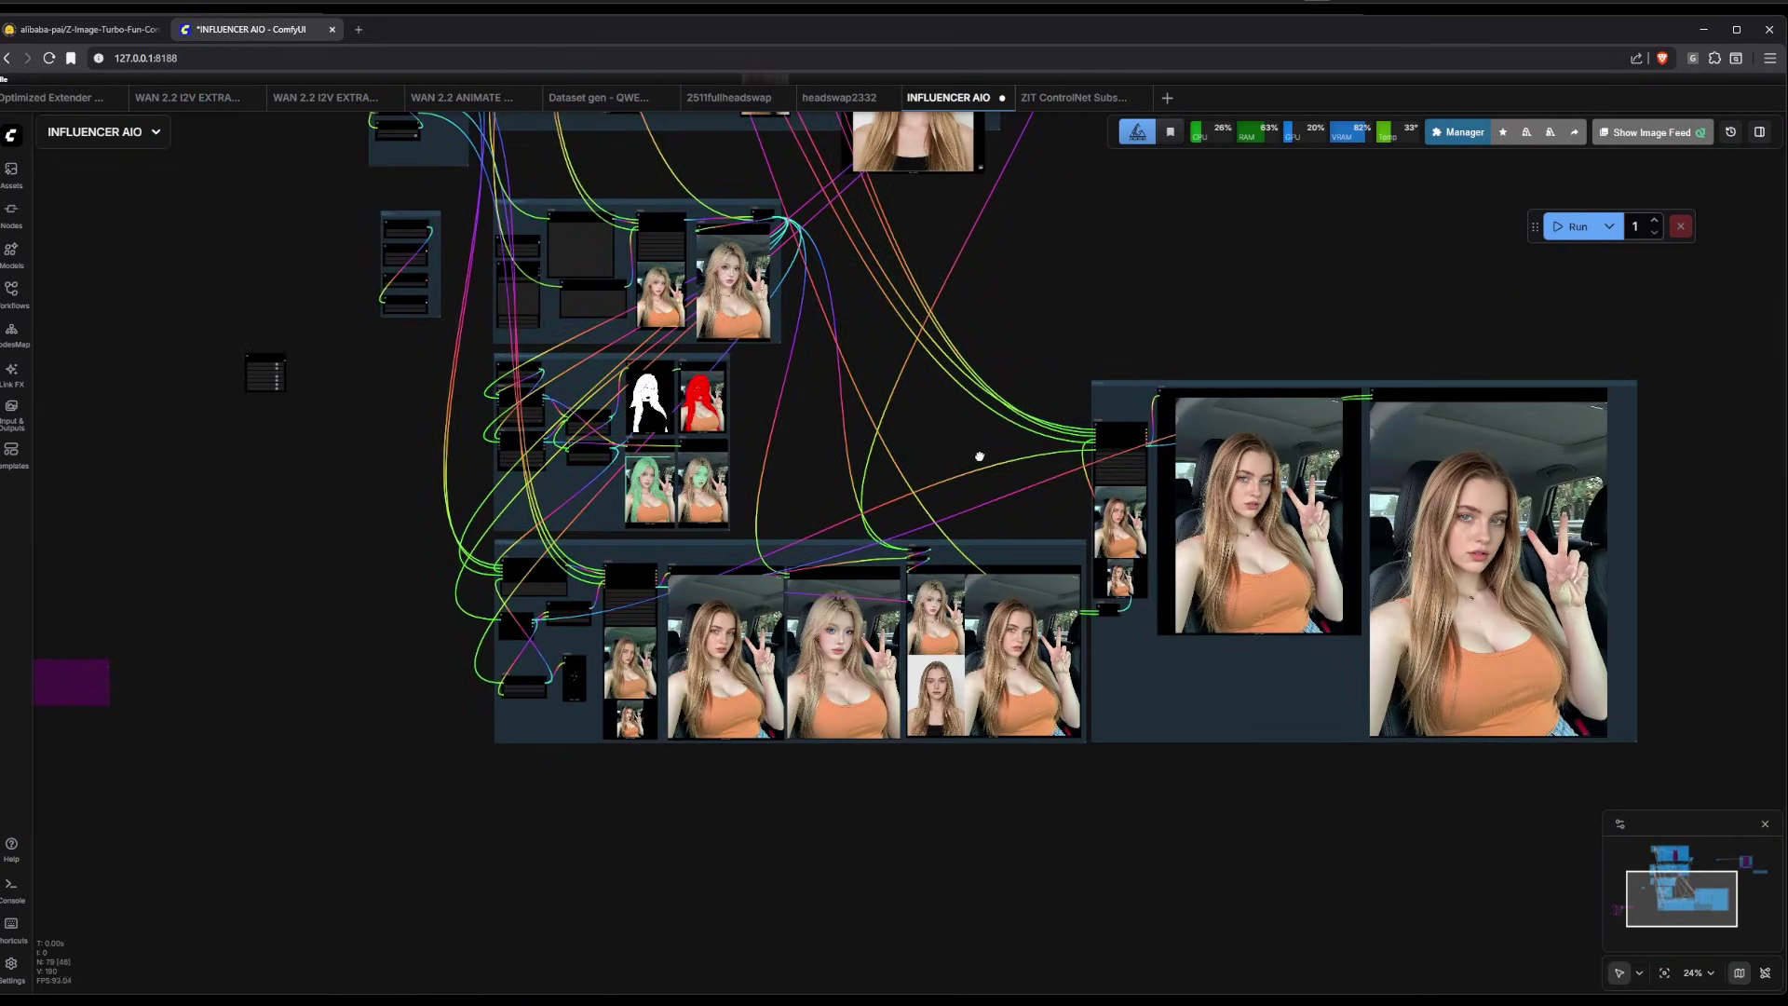
pyautogui.moveTo(980, 456); pyautogui.dragTo(910, 472)
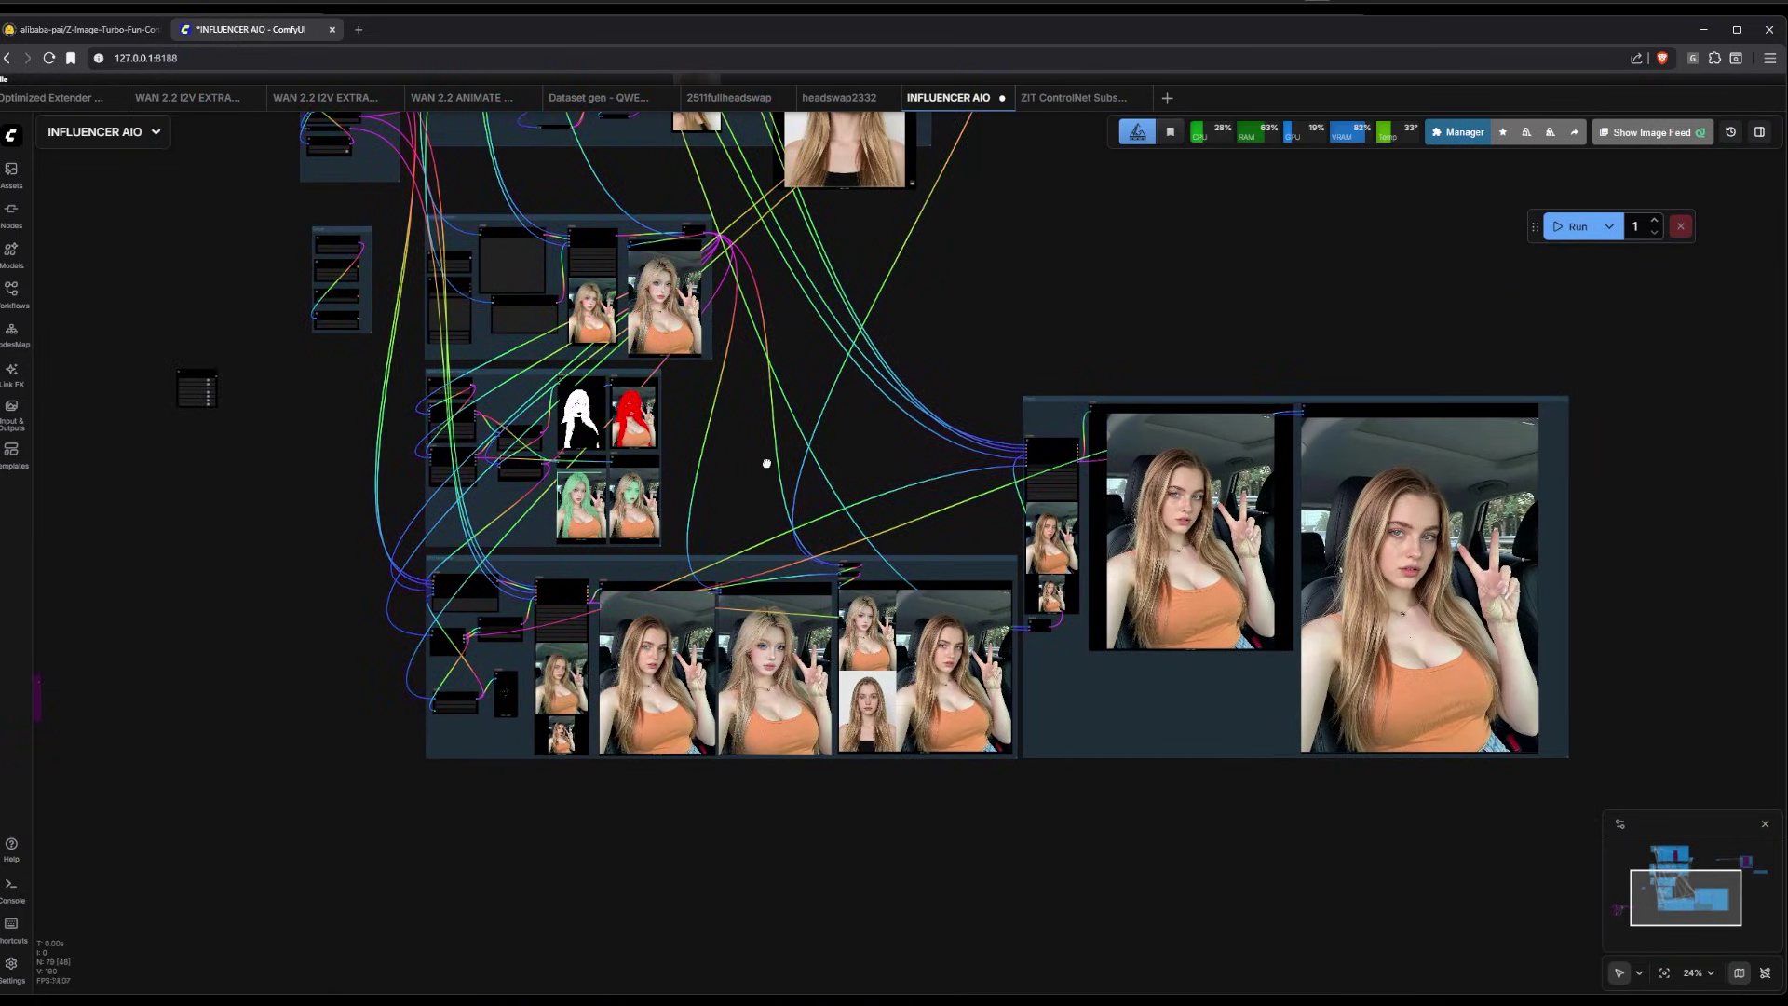
pyautogui.moveTo(767, 463); pyautogui.dragTo(772, 563)
pyautogui.scroll(8, 388, 553)
pyautogui.scroll(-10, 1136, 641)
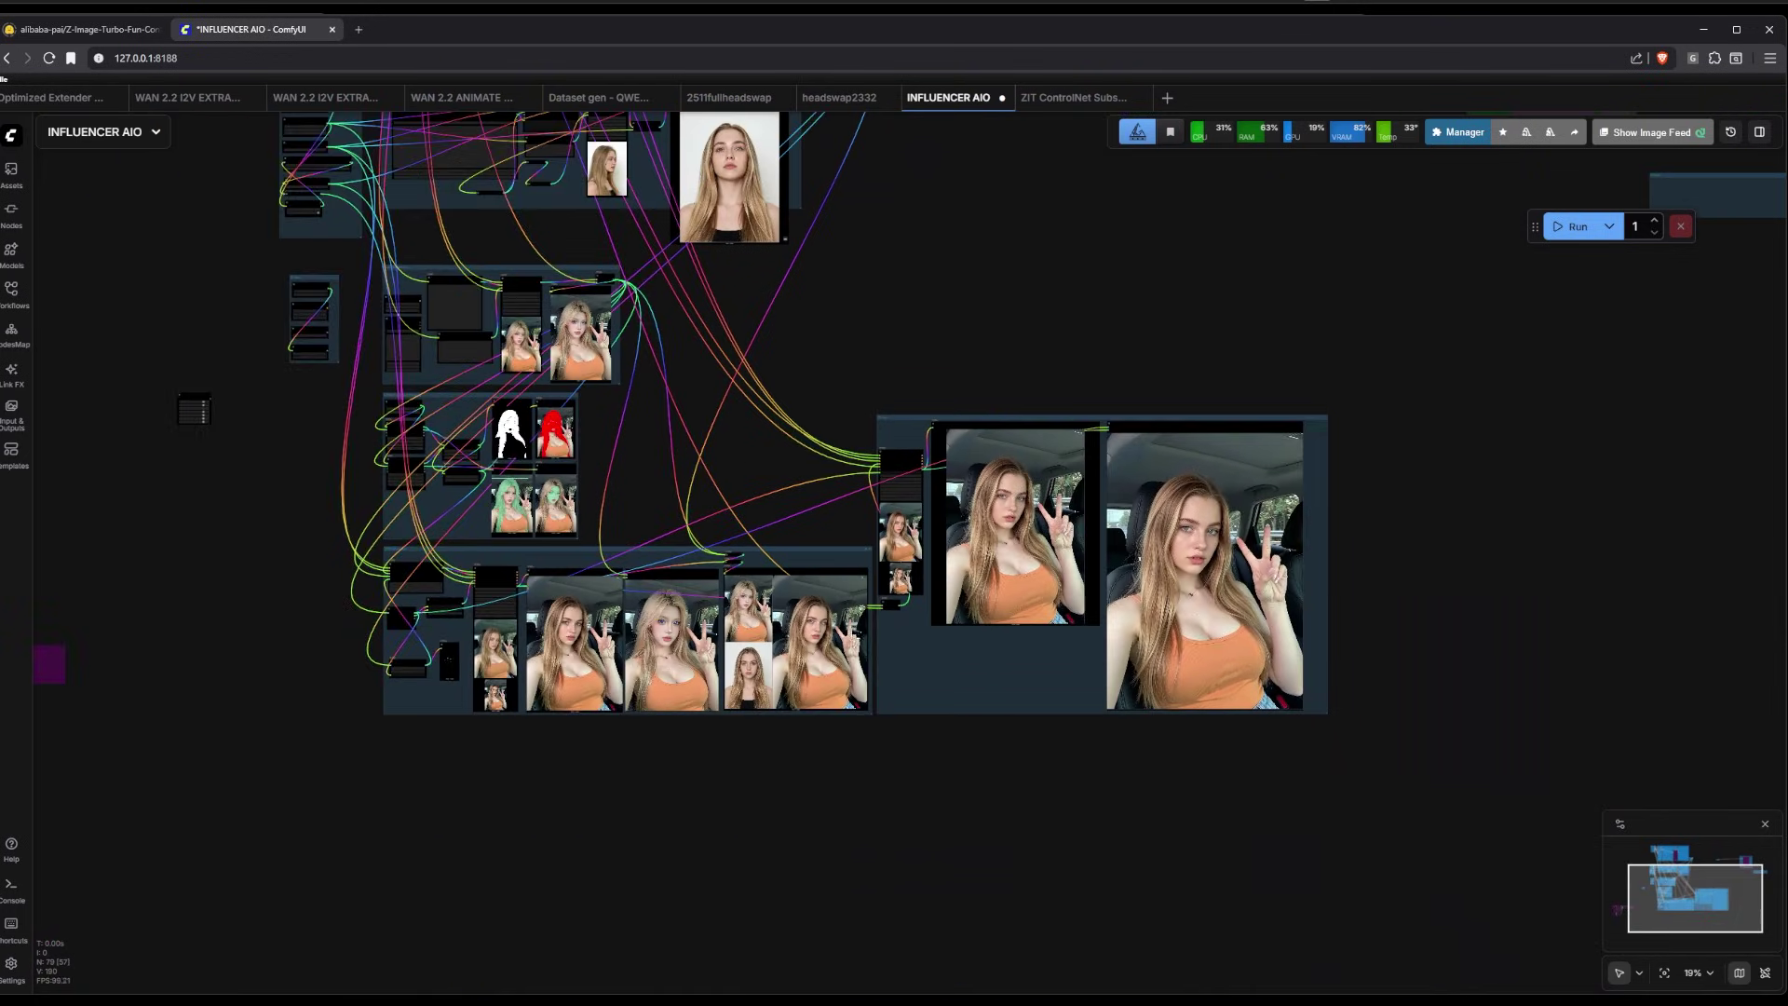
pyautogui.scroll(-1, 998, 256)
pyautogui.moveTo(999, 256); pyautogui.dragTo(1205, 580)
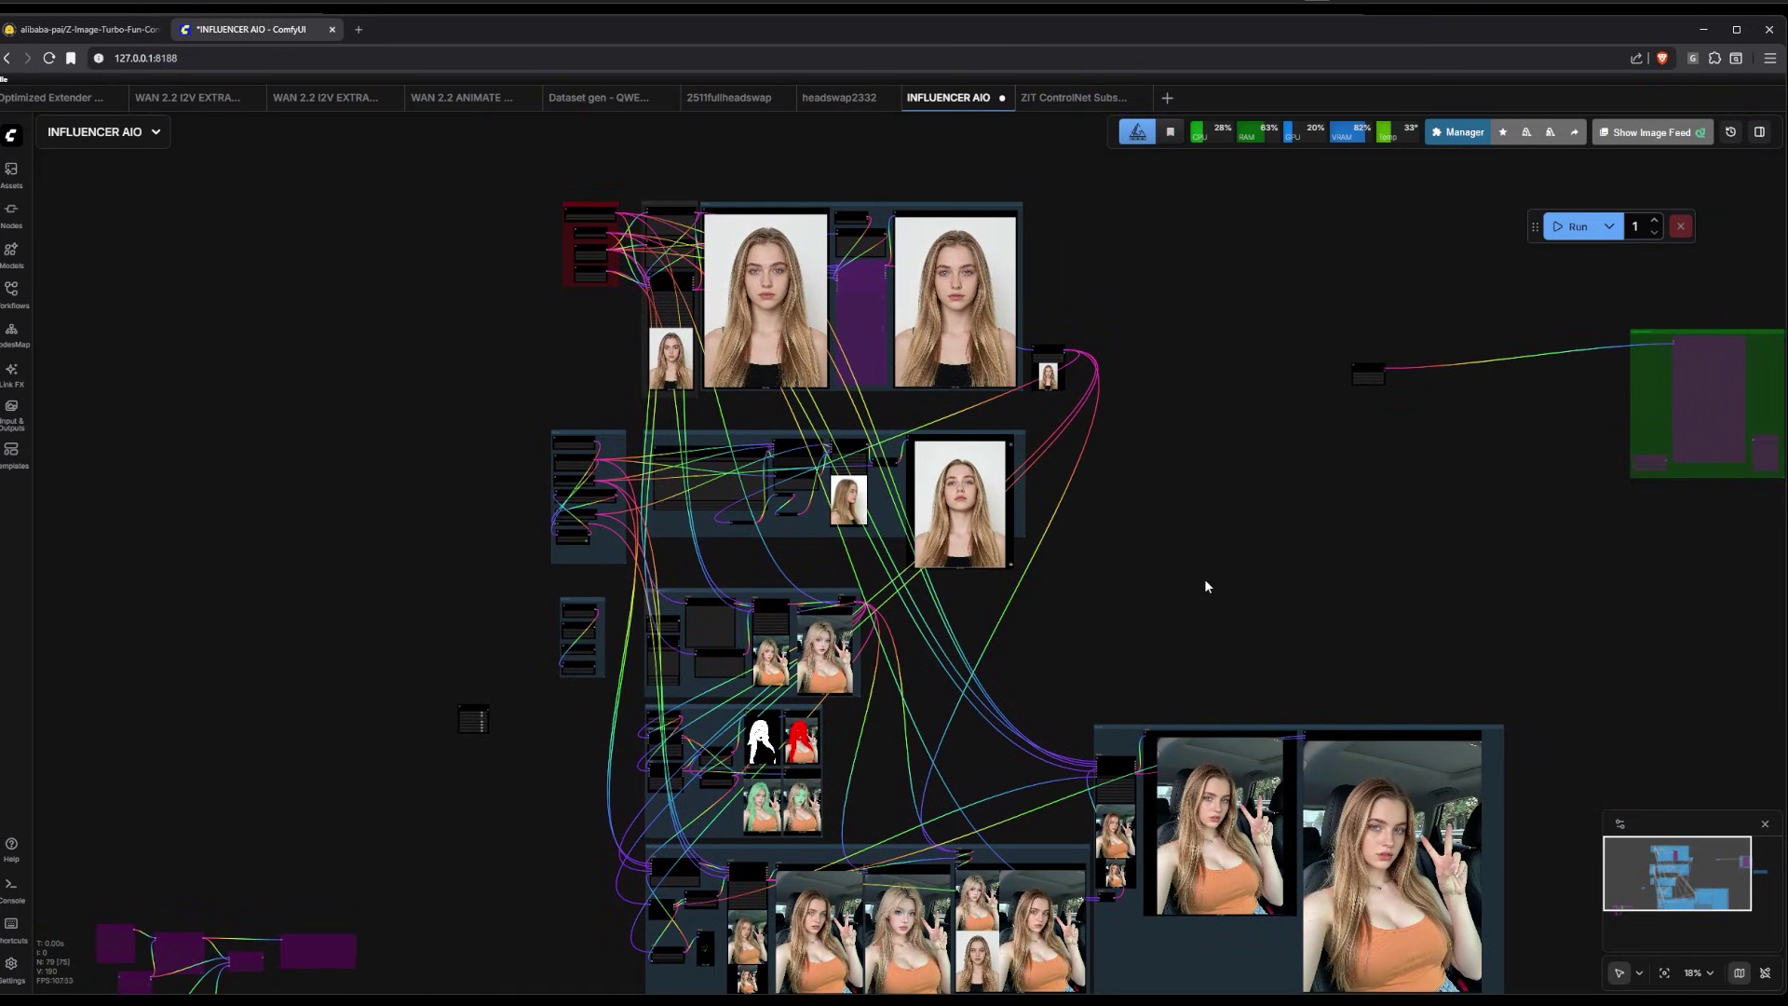